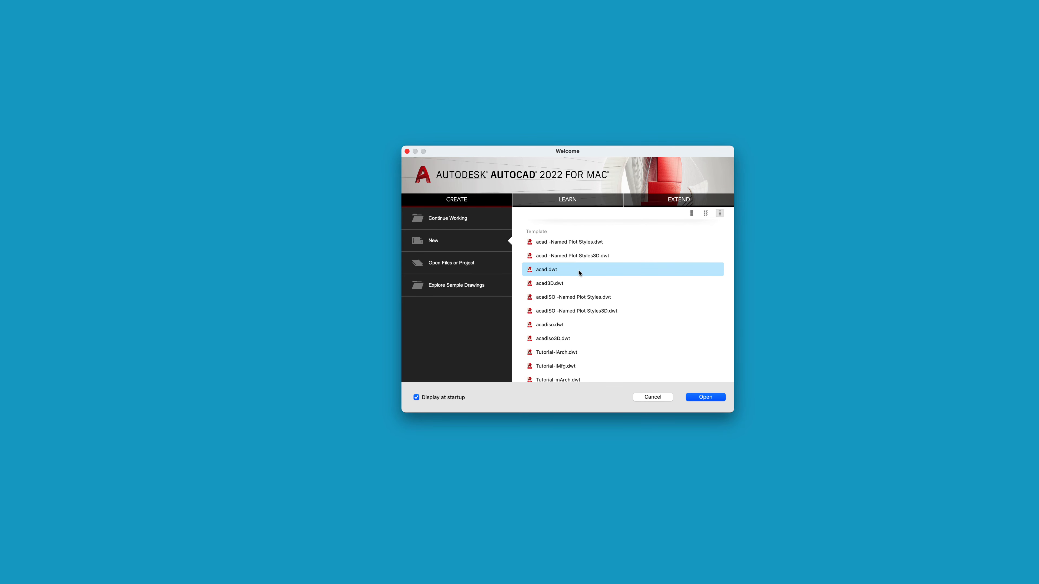
Start a new drawing from the acad.dwt template and open the application preferences.
left_click(705, 398)
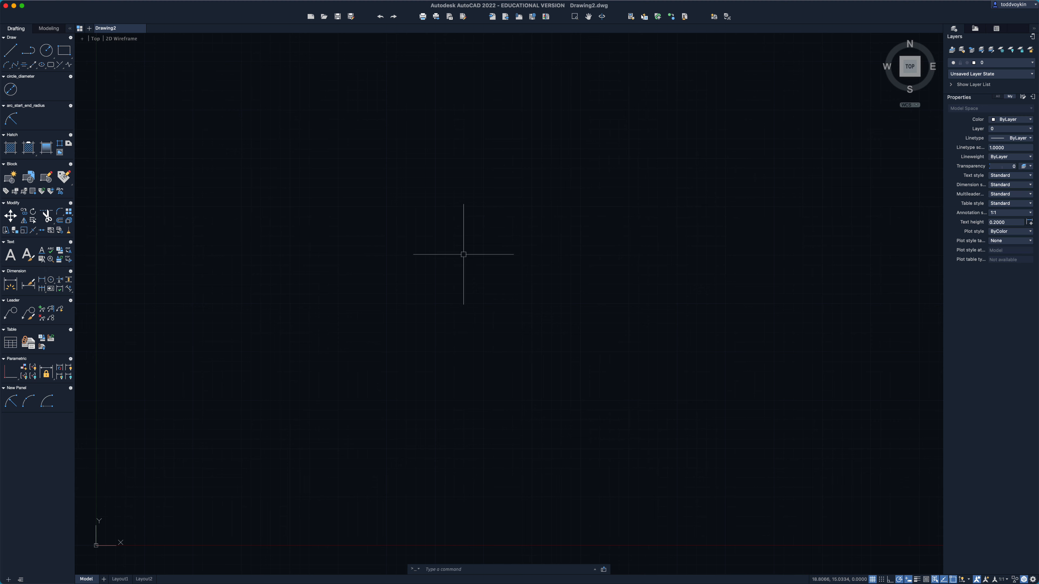
mouse_move(72, 3)
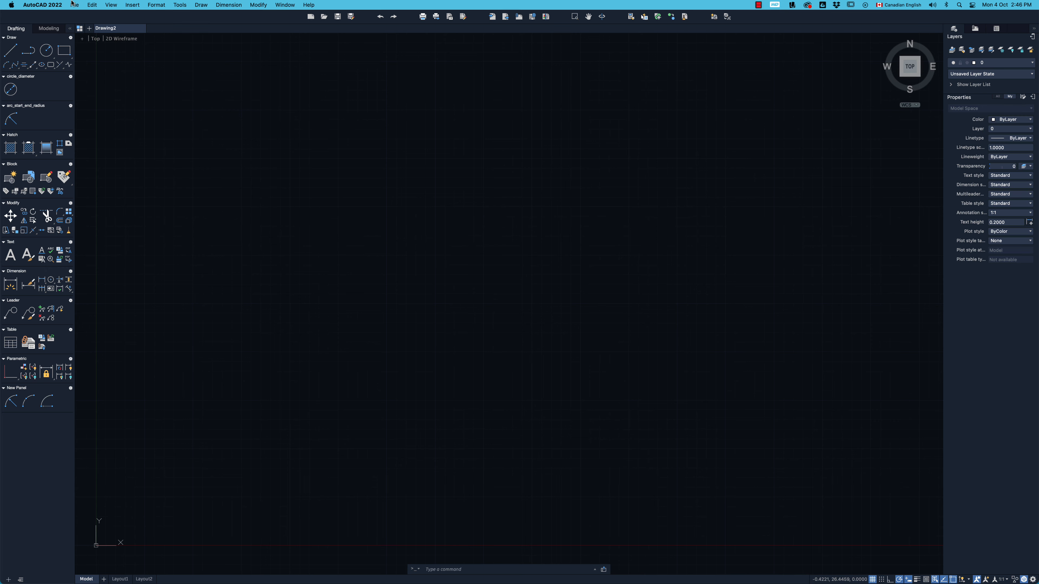
left_click(41, 5)
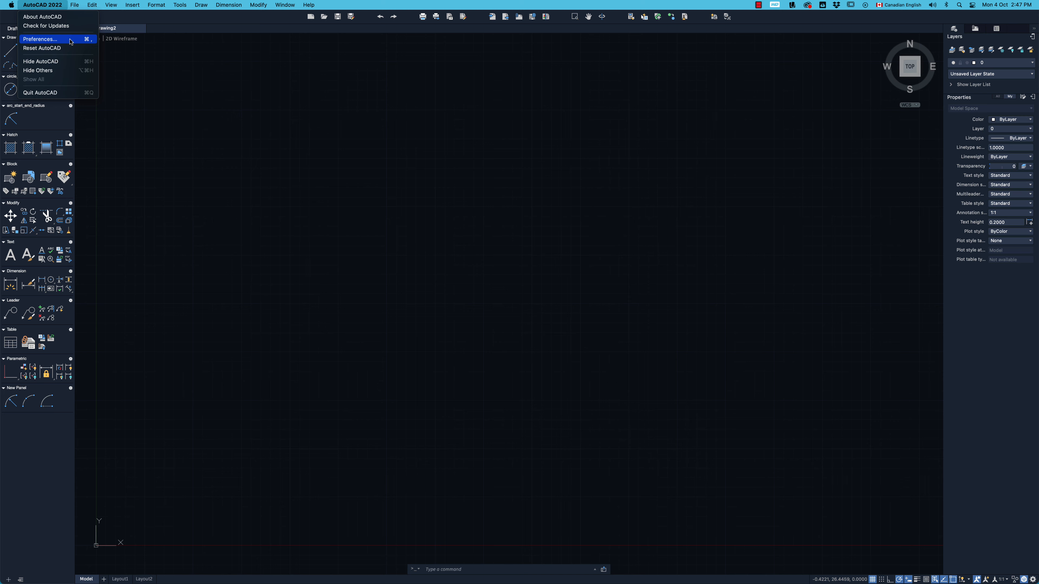
left_click(478, 274)
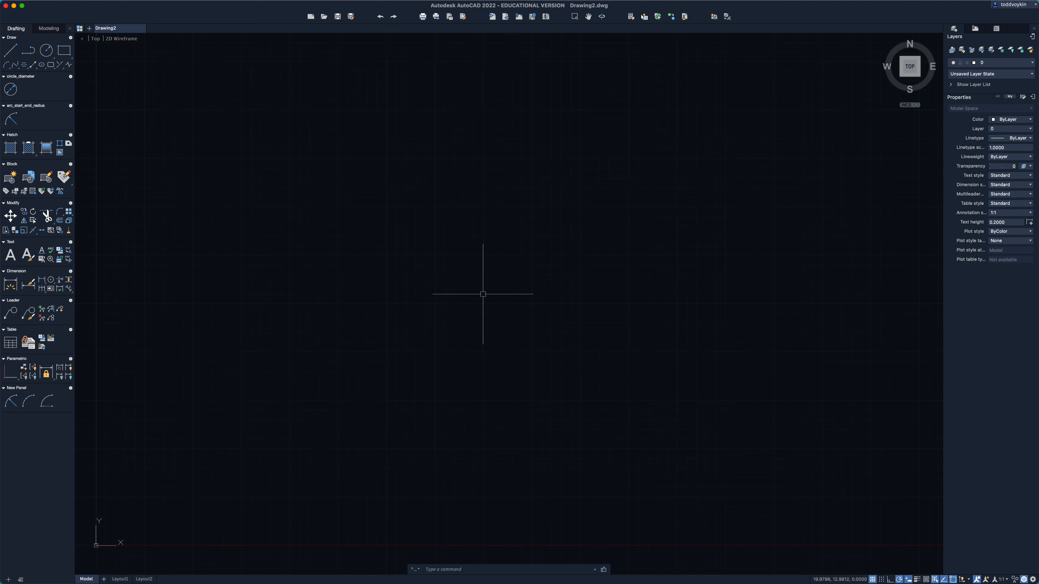
key("super+comma")
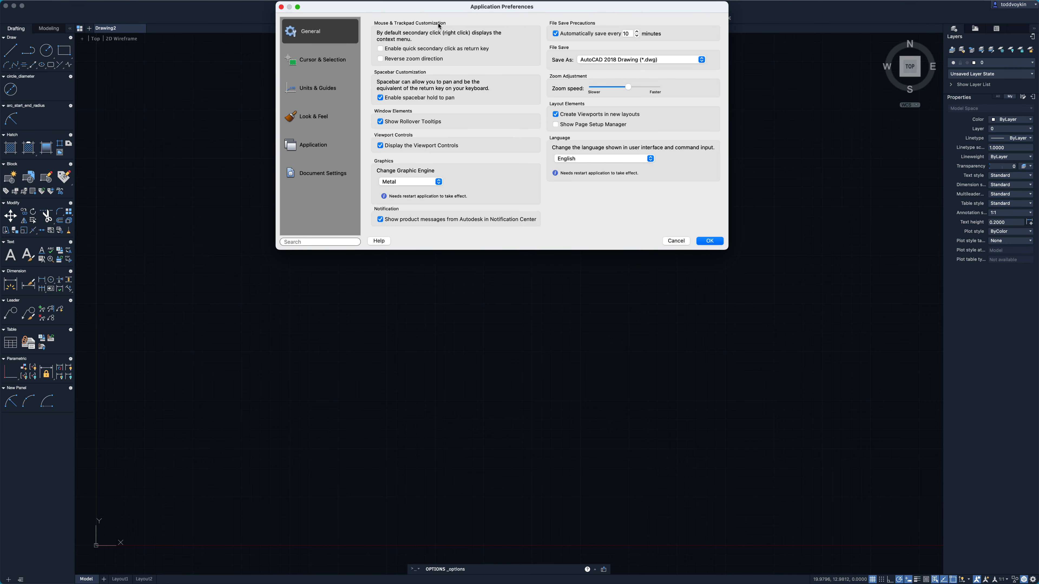
left_click_drag(445, 8, 436, 134)
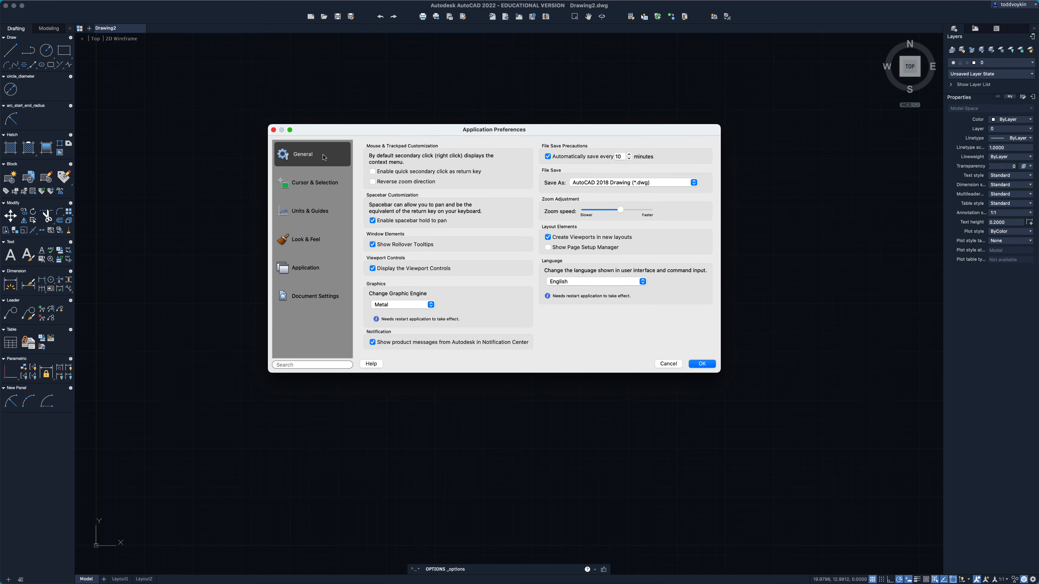
Enable quick secondary click as return key and set automatic saving to every 5 minutes, keeping the AutoCAD 2018 Drawing save format.
left_click(373, 172)
left_click(629, 159)
left_click(666, 184)
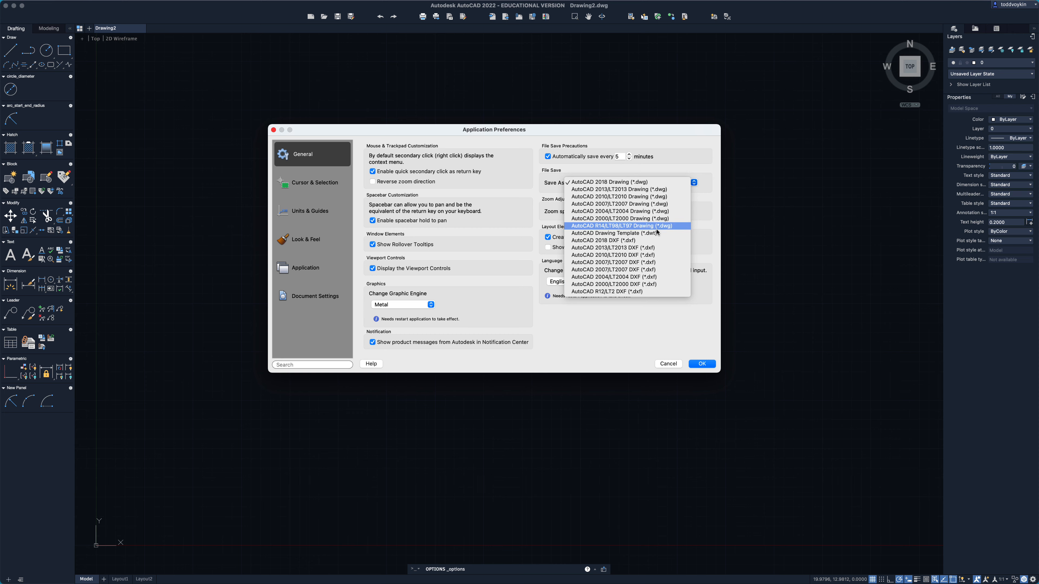
left_click(653, 182)
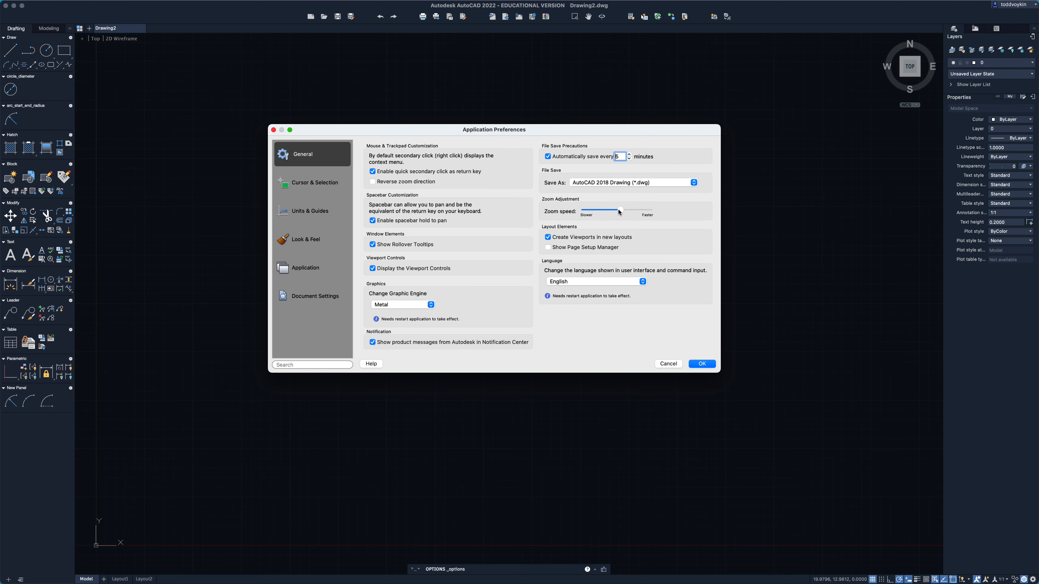
Slow down the zoom speed, keep English as the interface language, and apply the preferences after viewing the Cursor & Selection settings.
left_click_drag(619, 212, 600, 213)
left_click(605, 283)
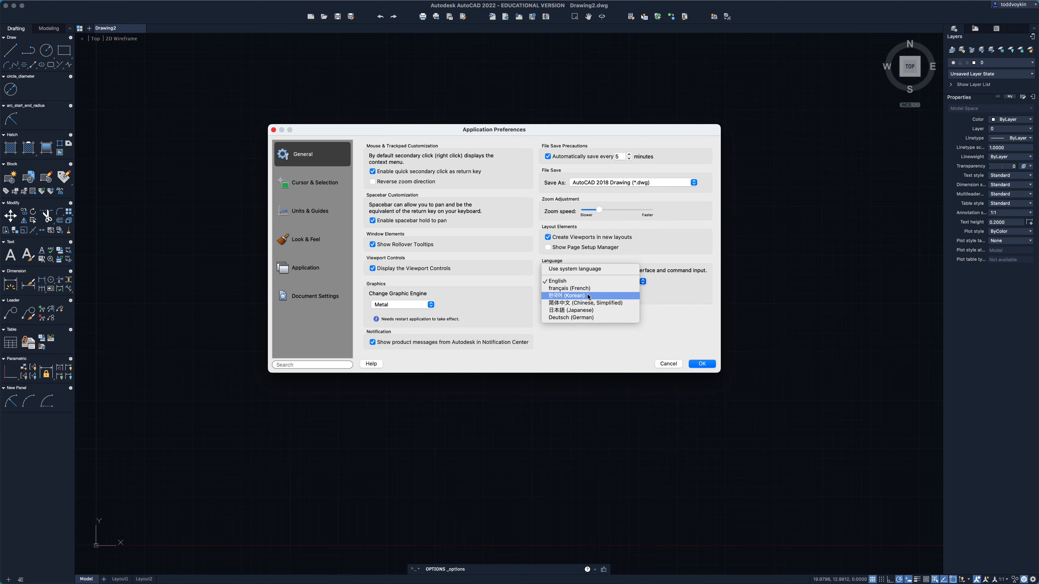
left_click(559, 282)
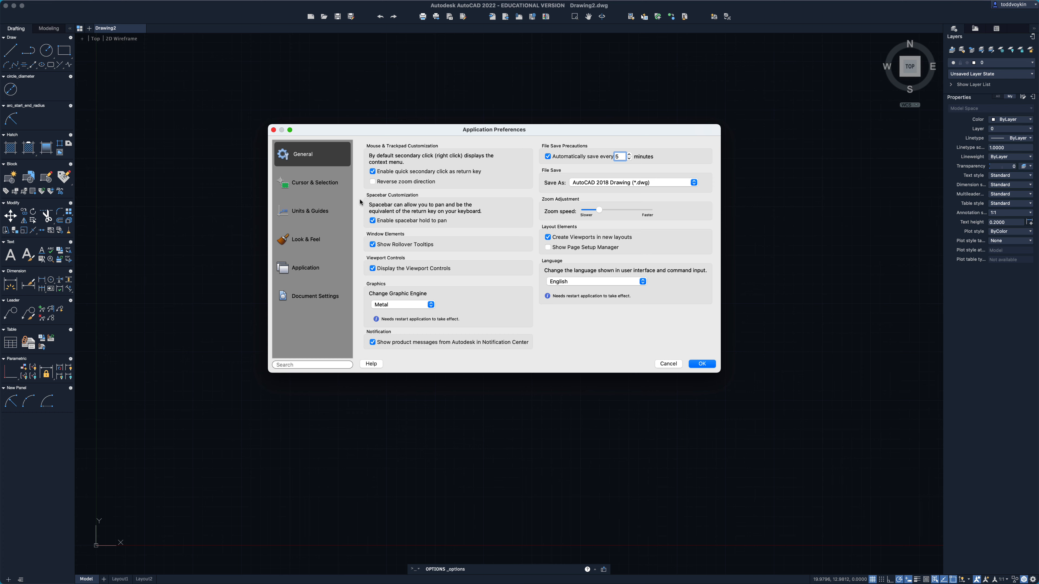
left_click(305, 183)
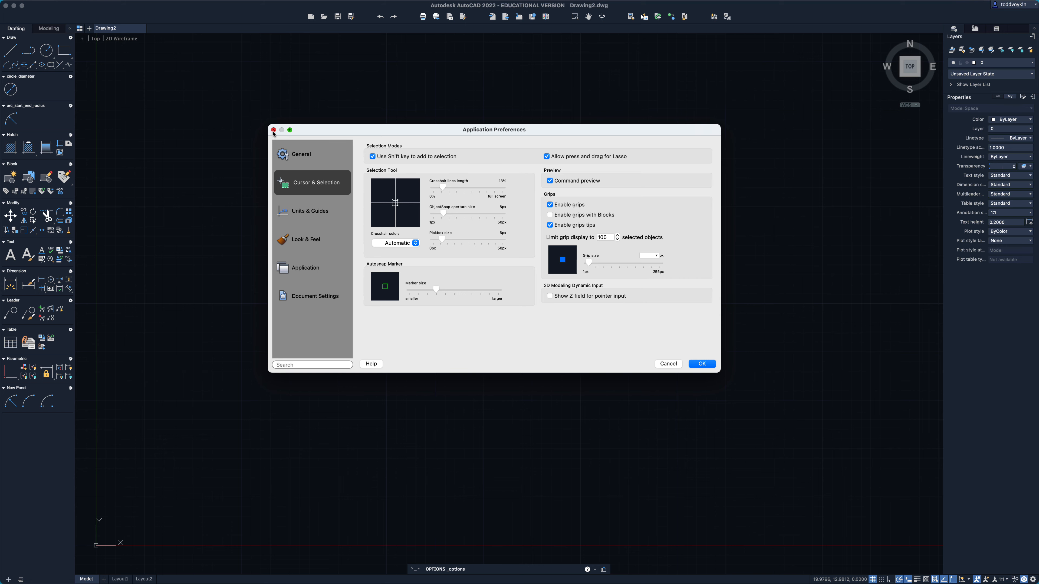
left_click(703, 364)
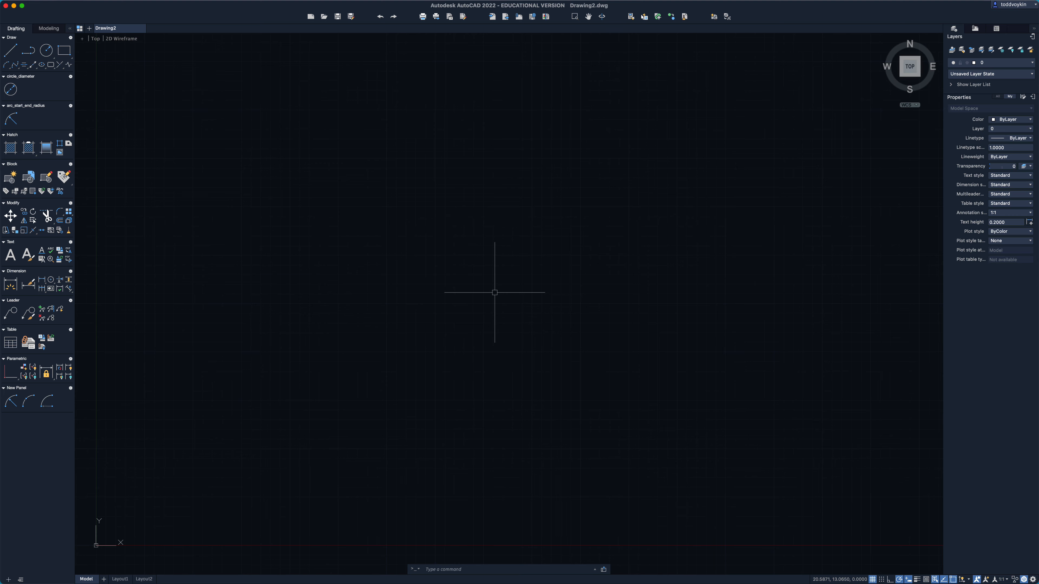
In the Cursor & Selection preferences, set crosshair length to 56%, pickbox size to 25 px and crosshair color to Red.
key("super+comma")
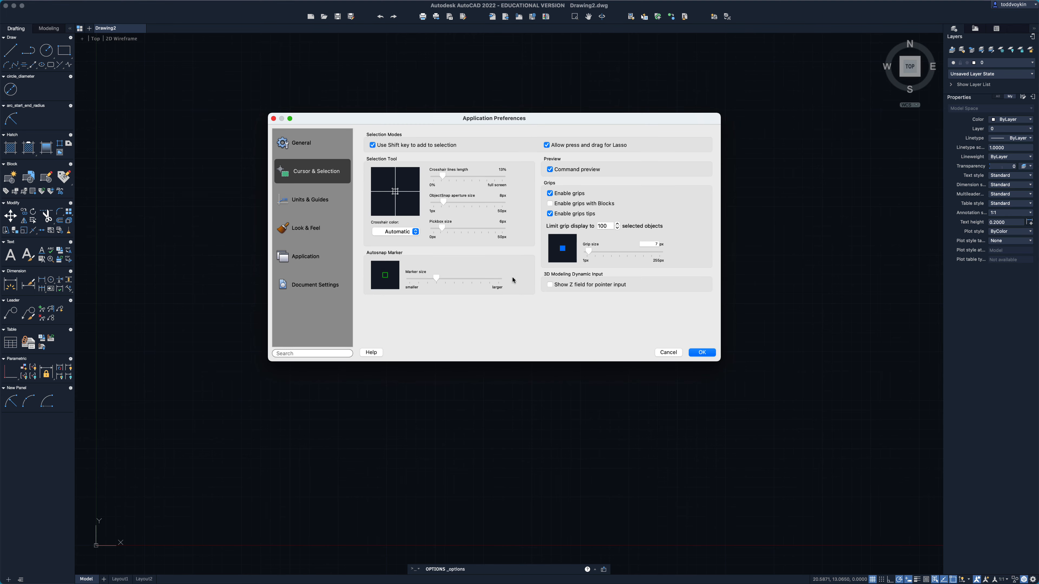
left_click_drag(444, 175, 473, 176)
left_click_drag(441, 228, 468, 228)
left_click(414, 233)
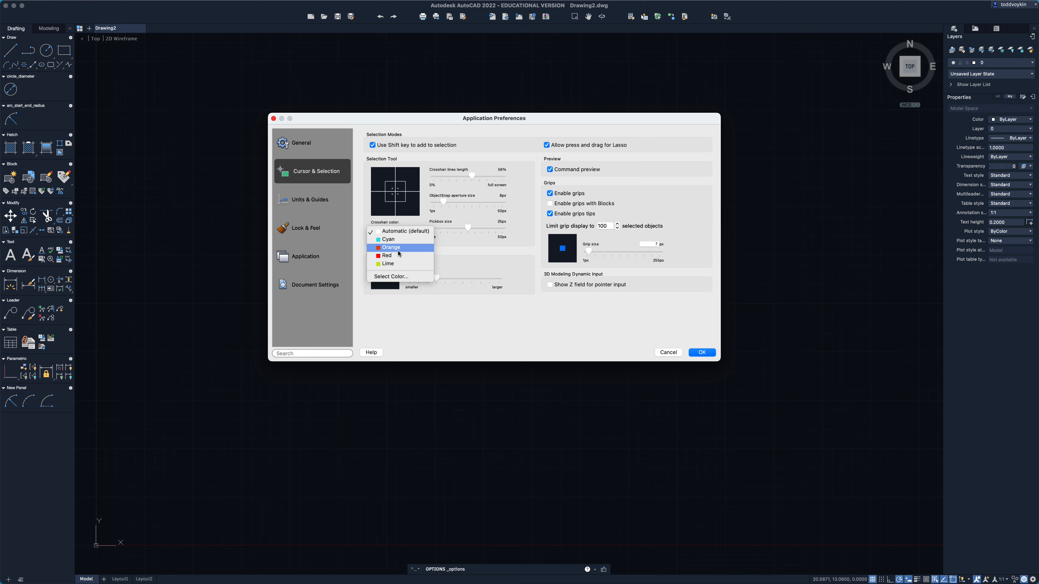
left_click(386, 256)
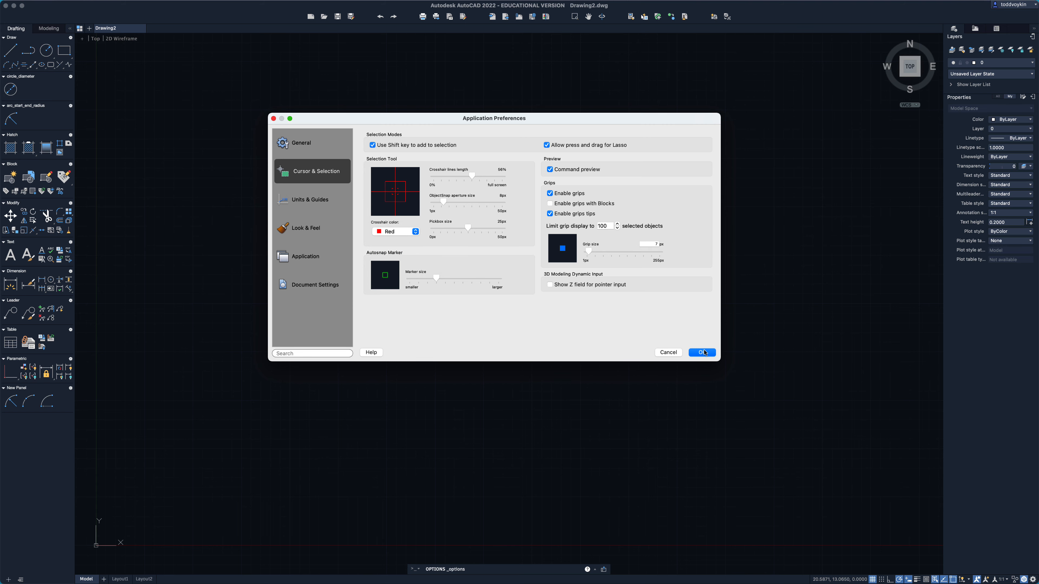
left_click(702, 353)
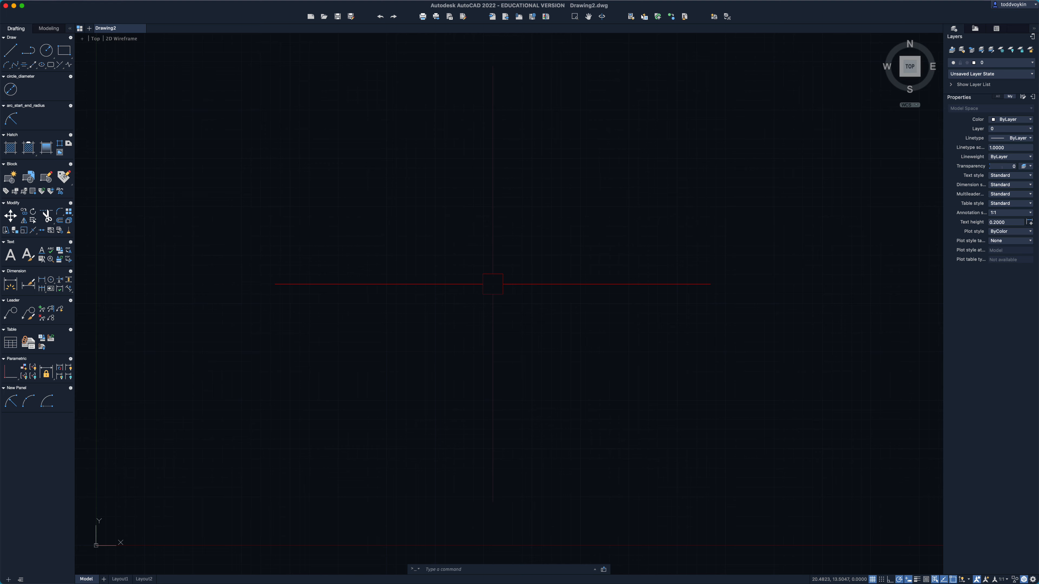
Shorten the crosshair lines, reduce the pickbox size, and set the crosshair color back to Automatic in the preferences.
key("super+comma")
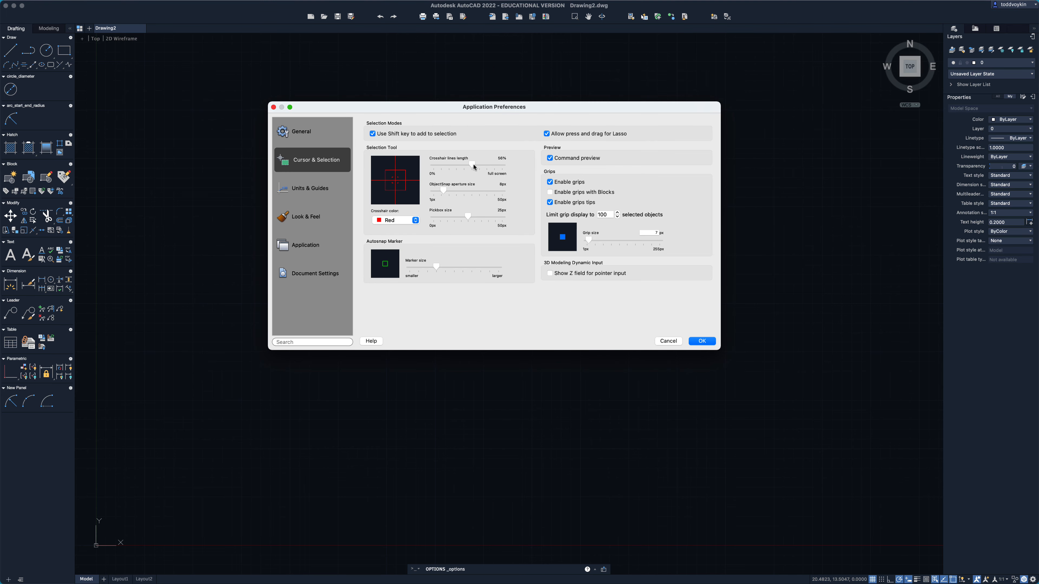
left_click_drag(474, 166, 467, 166)
left_click_drag(470, 216, 444, 213)
left_click(391, 221)
left_click(392, 196)
left_click(702, 342)
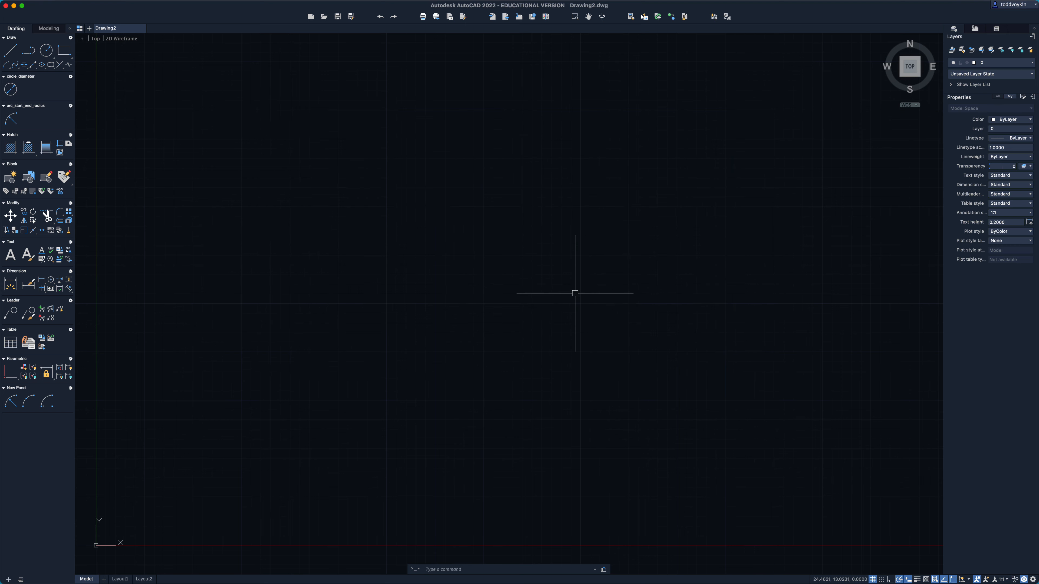
Draw a horizontal line about 14.8 units long near the middle of the drawing area.
type("l")
key("Return")
left_click(243, 290)
left_click(529, 290)
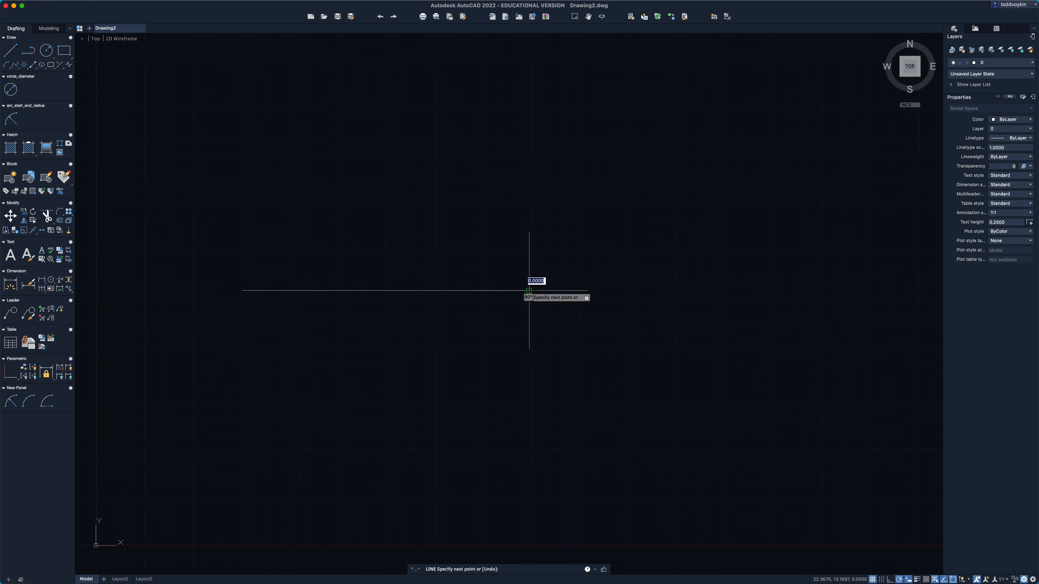
key("Return")
Draw a circle above the line, centered slightly beyond its right end.
type("c")
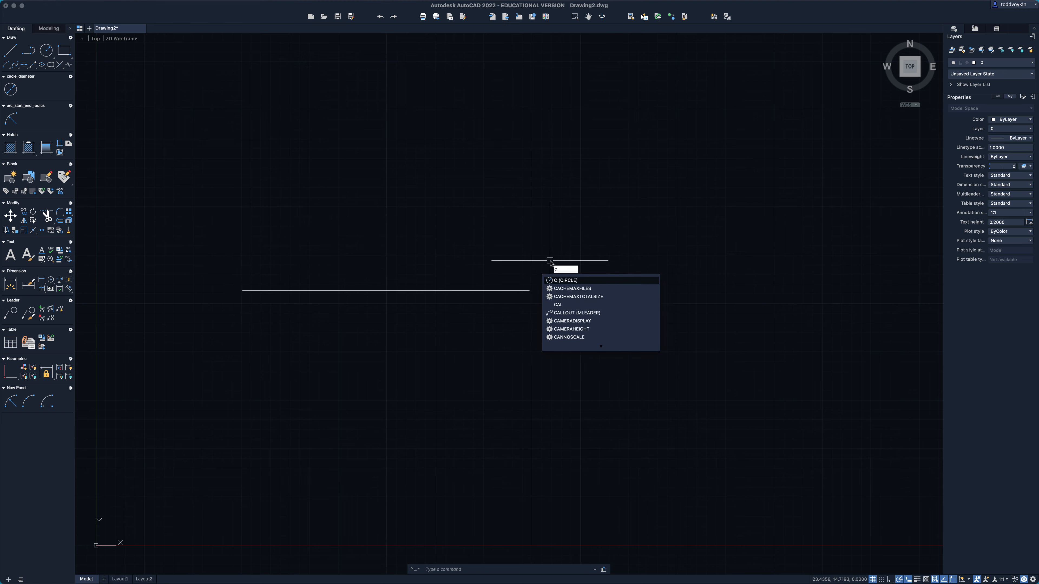
key("Return")
left_click(571, 212)
left_click(618, 213)
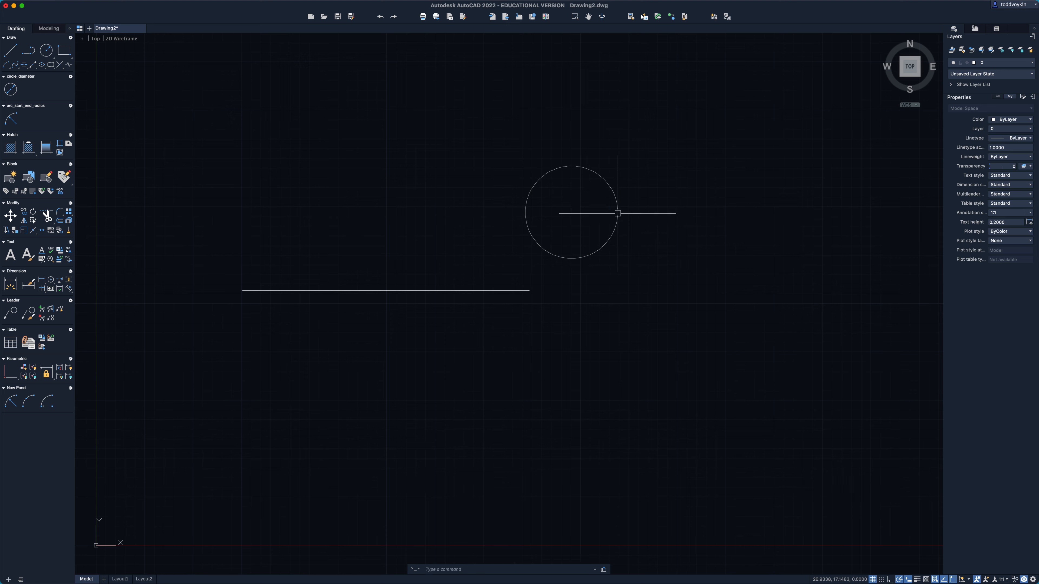
Select the line and the circle, and shorten the line from its left endpoint with the Lengthen grip option.
left_click(602, 345)
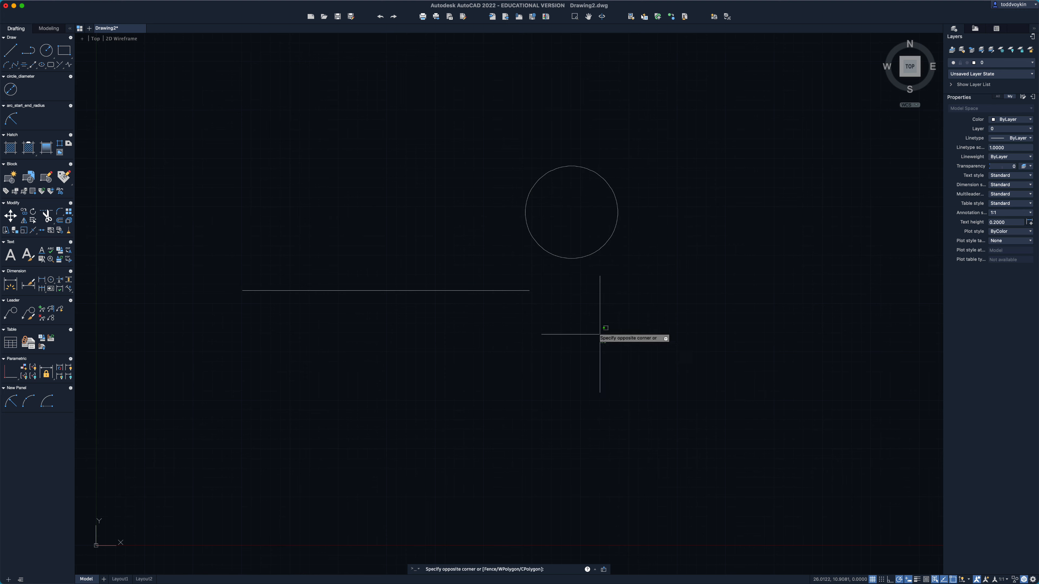
left_click(501, 226)
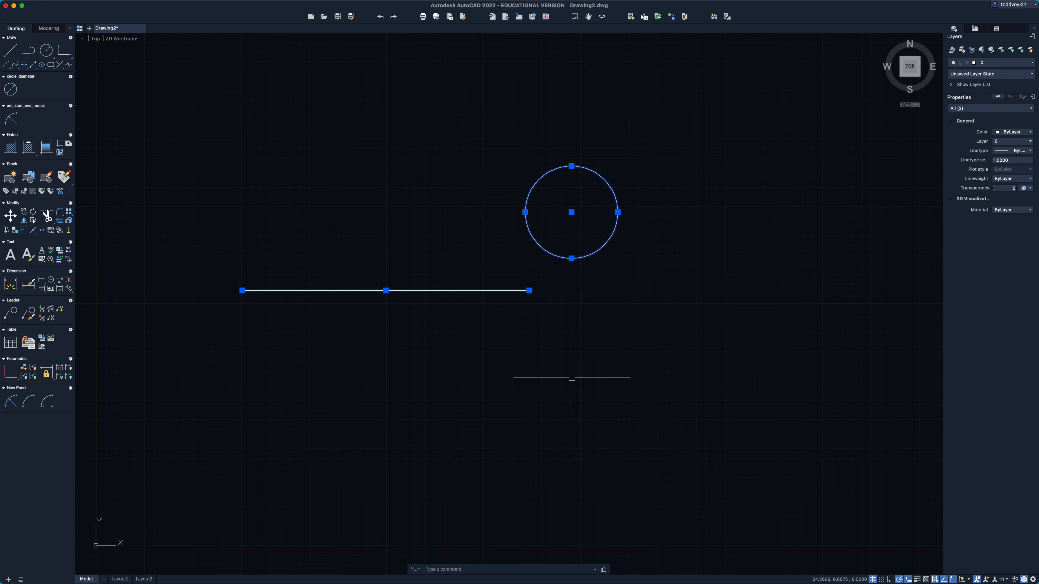
mouse_move(243, 290)
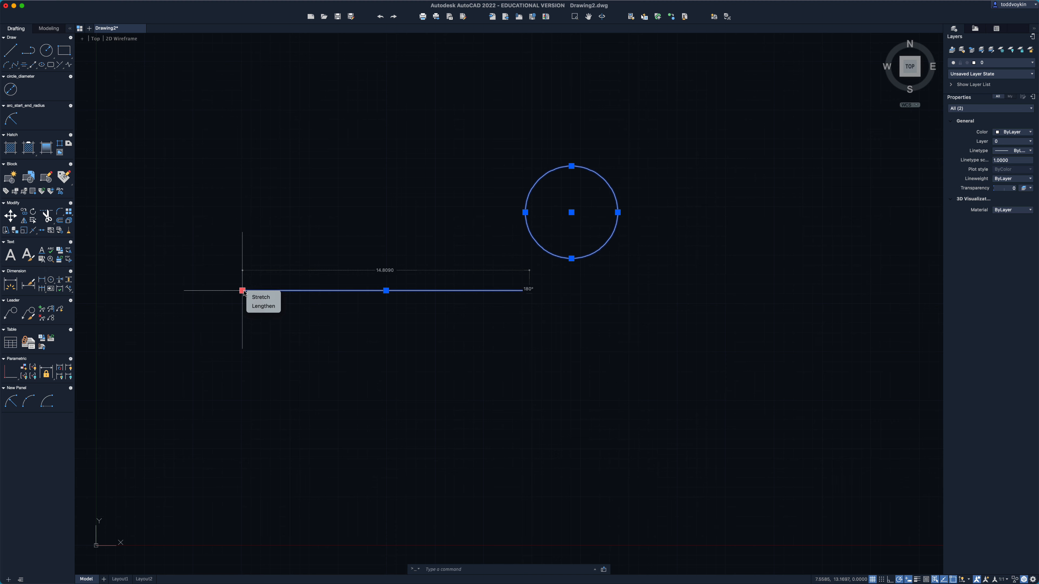
left_click(261, 307)
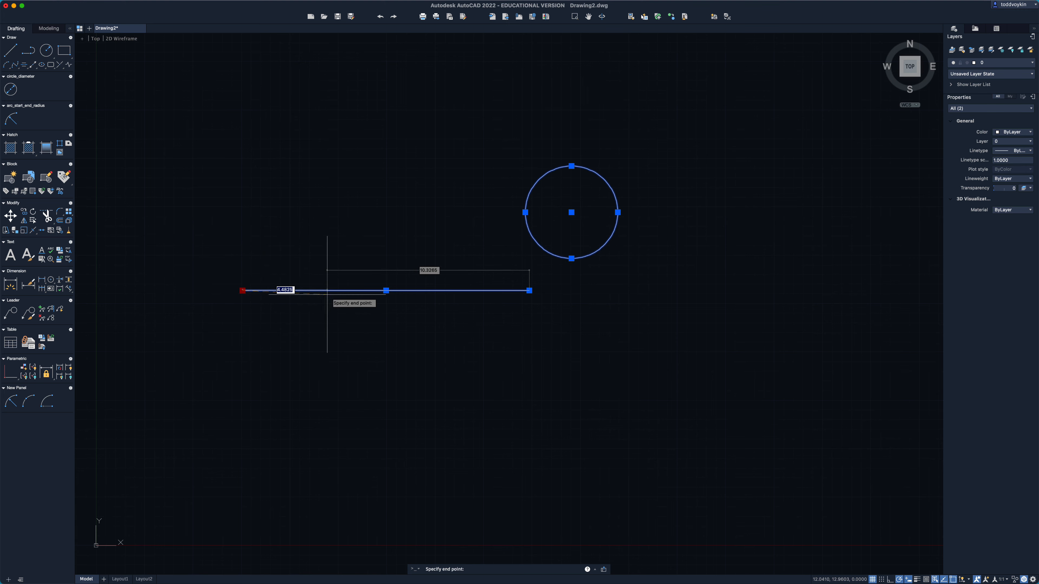
left_click(316, 295)
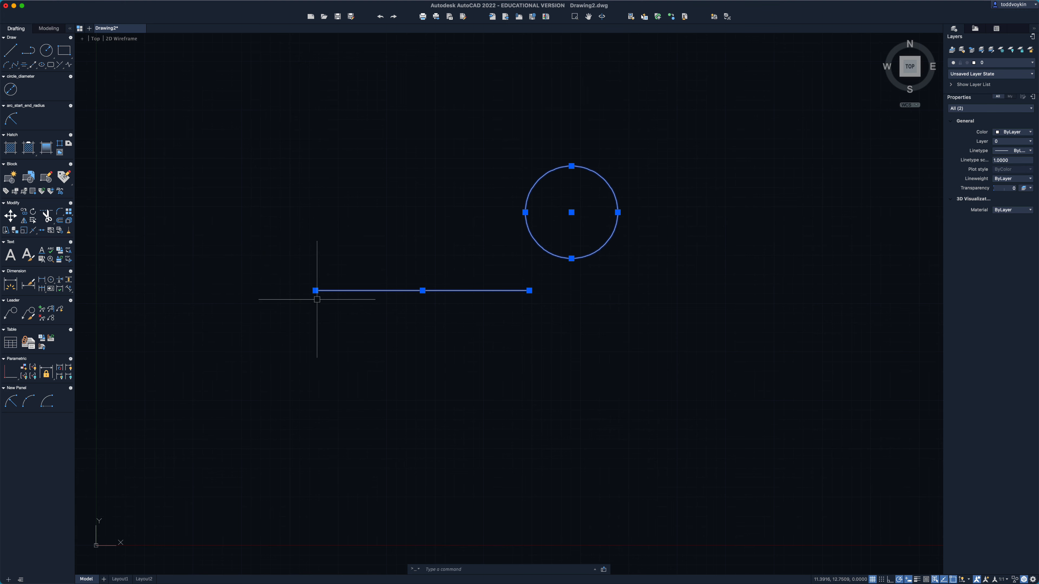
Extend the line horizontally to the left beyond its original start, using the Lengthen option of its left endpoint grip.
mouse_move(316, 291)
left_click(333, 307)
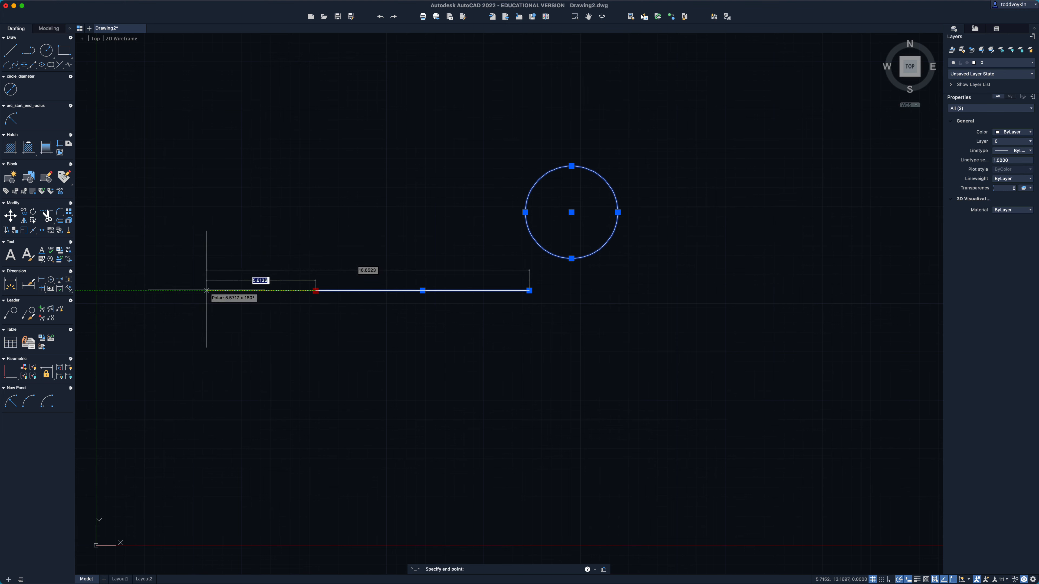
left_click(174, 291)
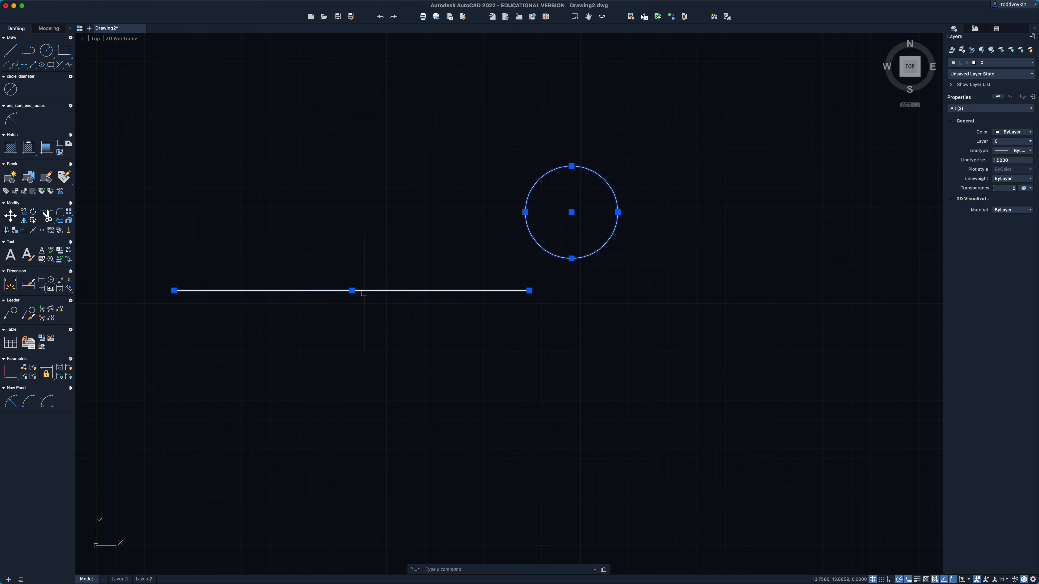
Move the line below the circle by its midpoint grip, and stretch its right endpoint up to the circle's upper left.
left_click(351, 290)
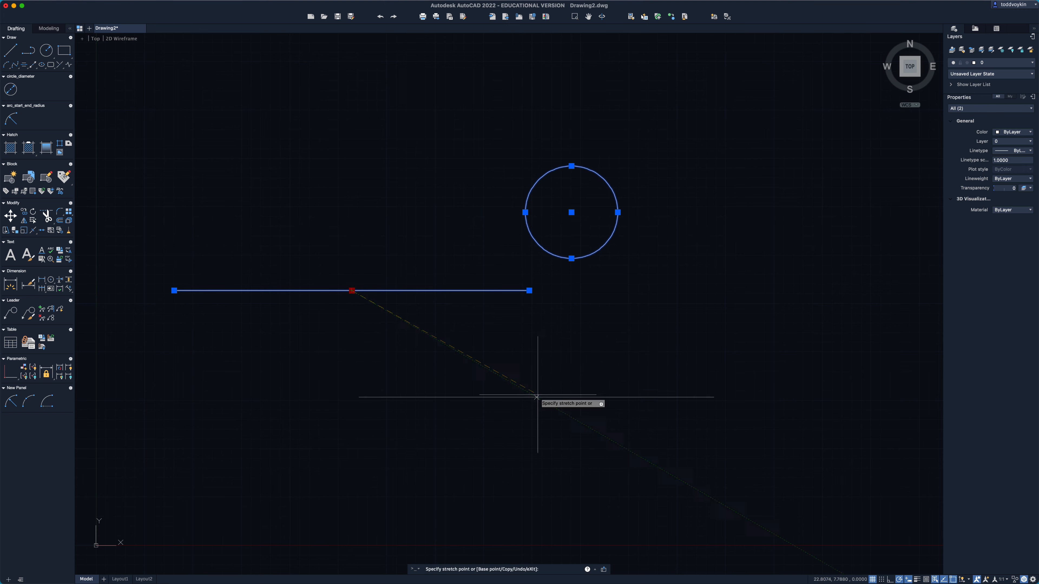
left_click(553, 357)
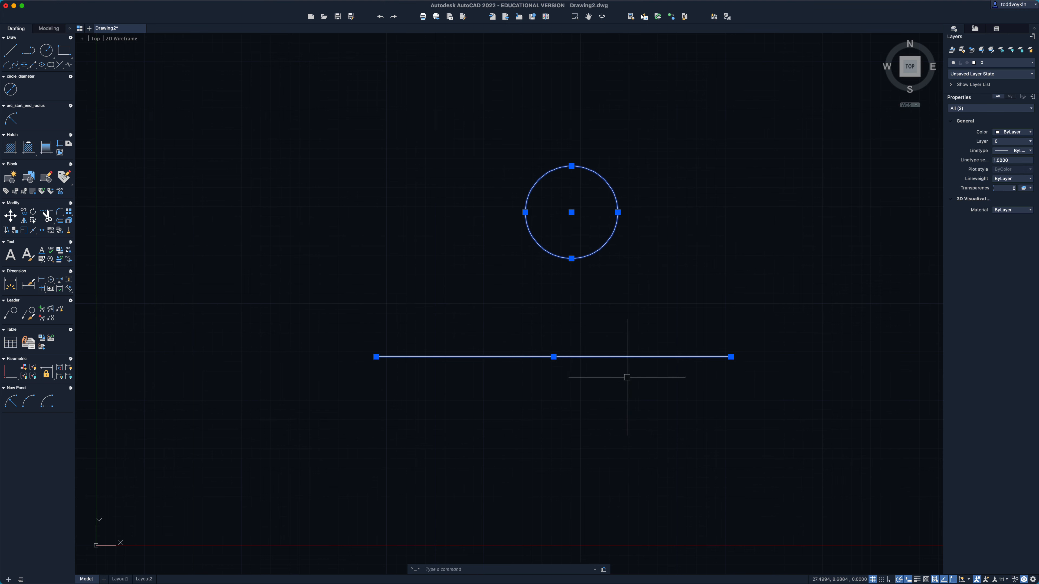
left_click(731, 357)
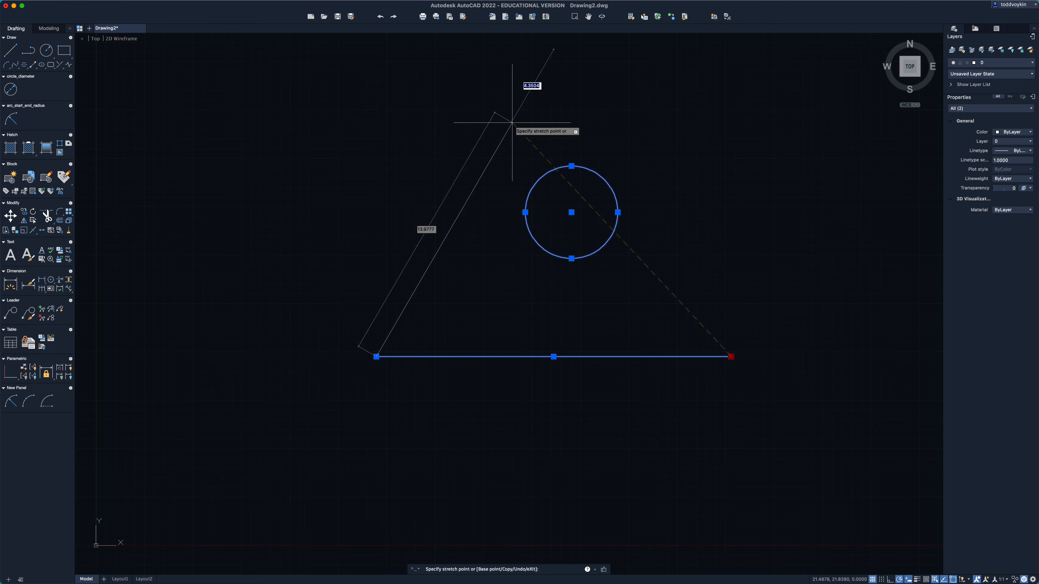
left_click(526, 137)
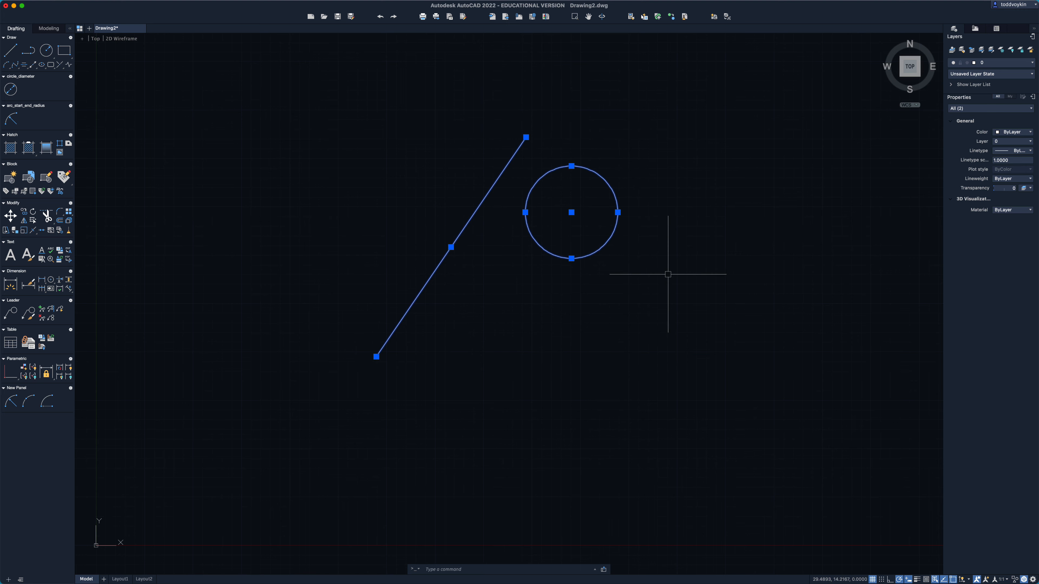
Move the circle by its center grip to below the line, enlarge it with its right quadrant grip, and shrink it back to about its former size.
left_click(571, 213)
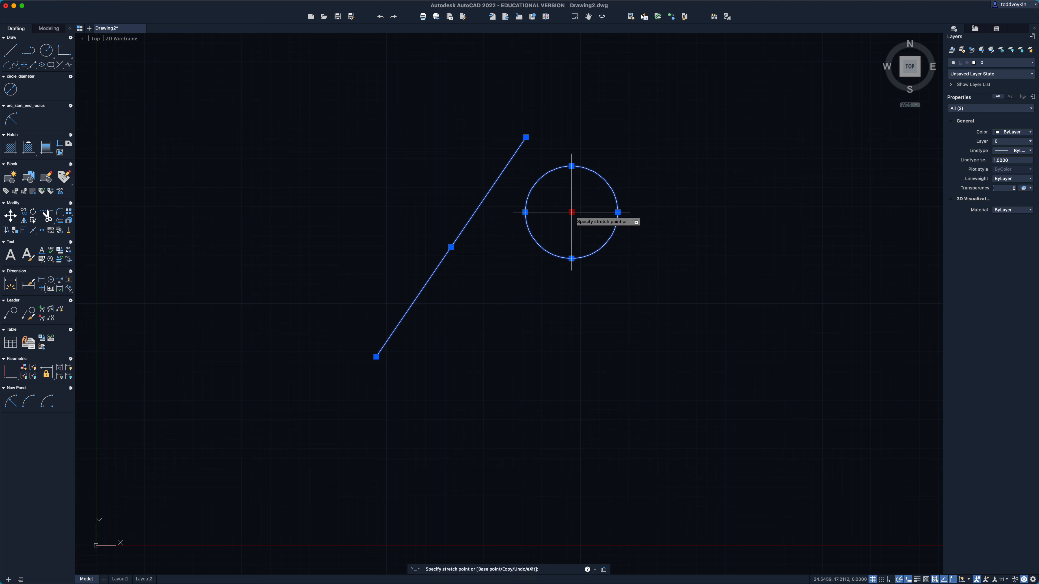
left_click(467, 340)
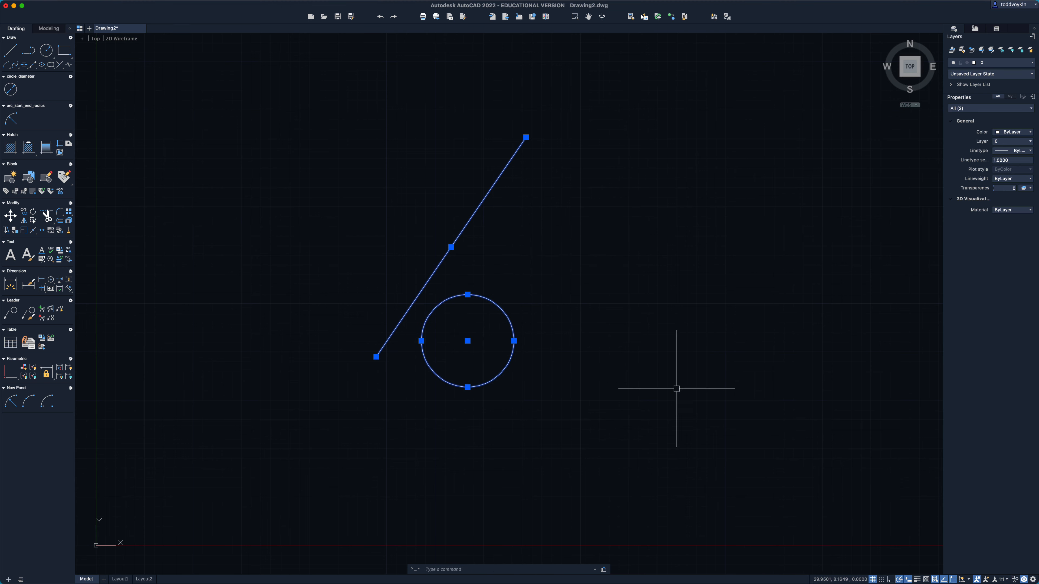
left_click(514, 341)
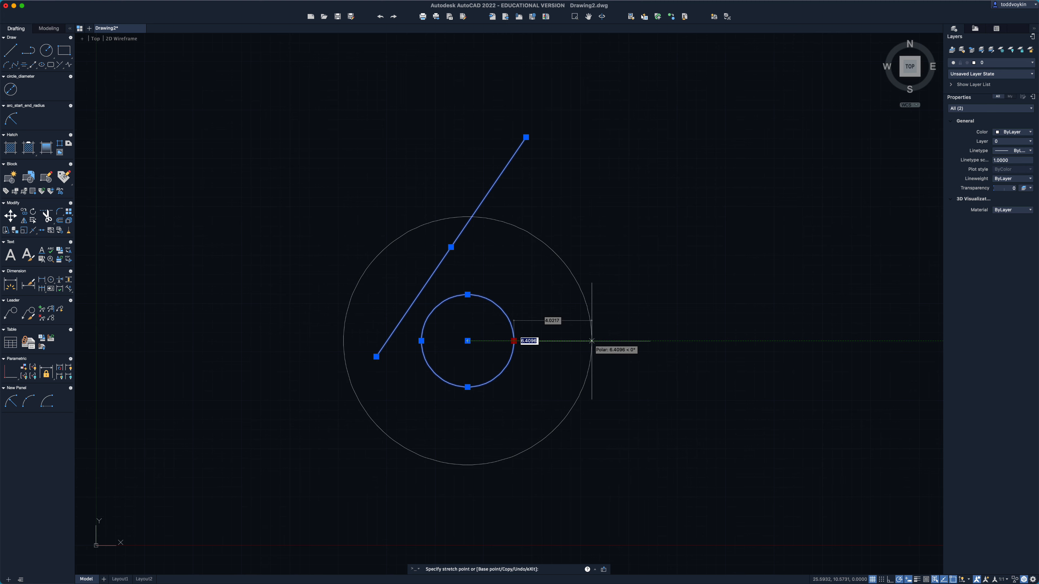
left_click(591, 341)
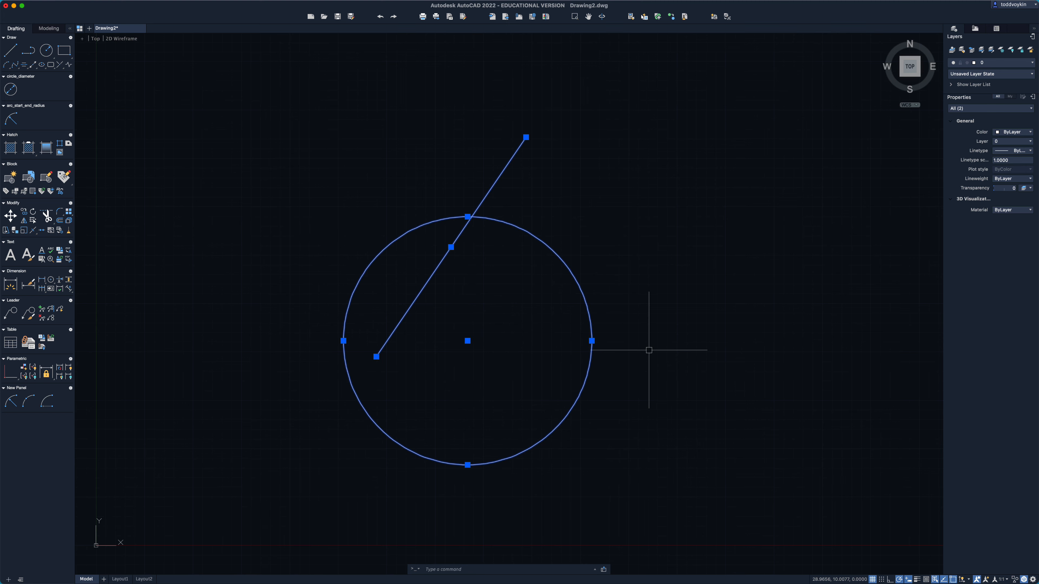
left_click(591, 340)
left_click(514, 345)
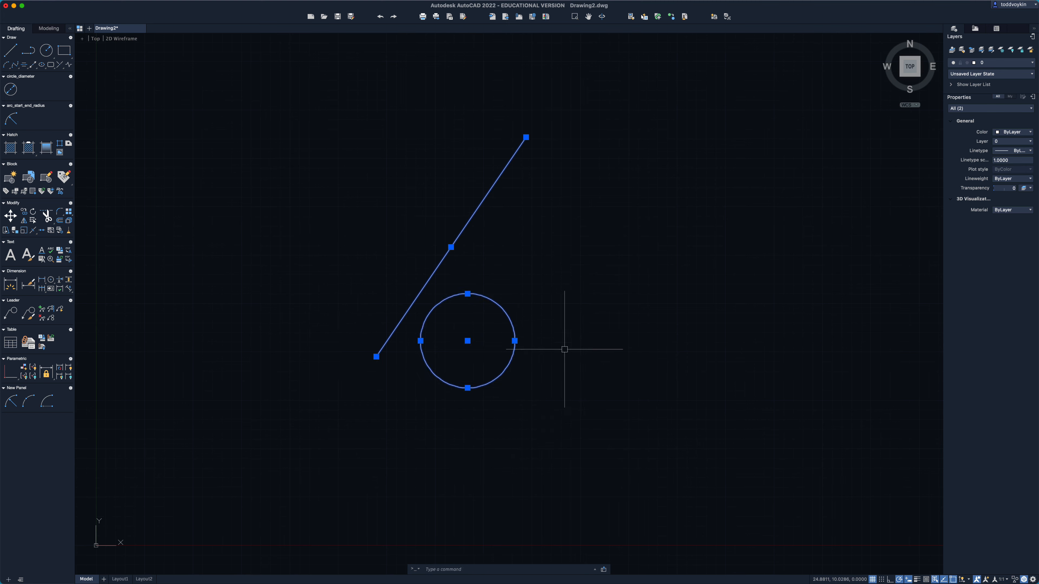
key("Escape")
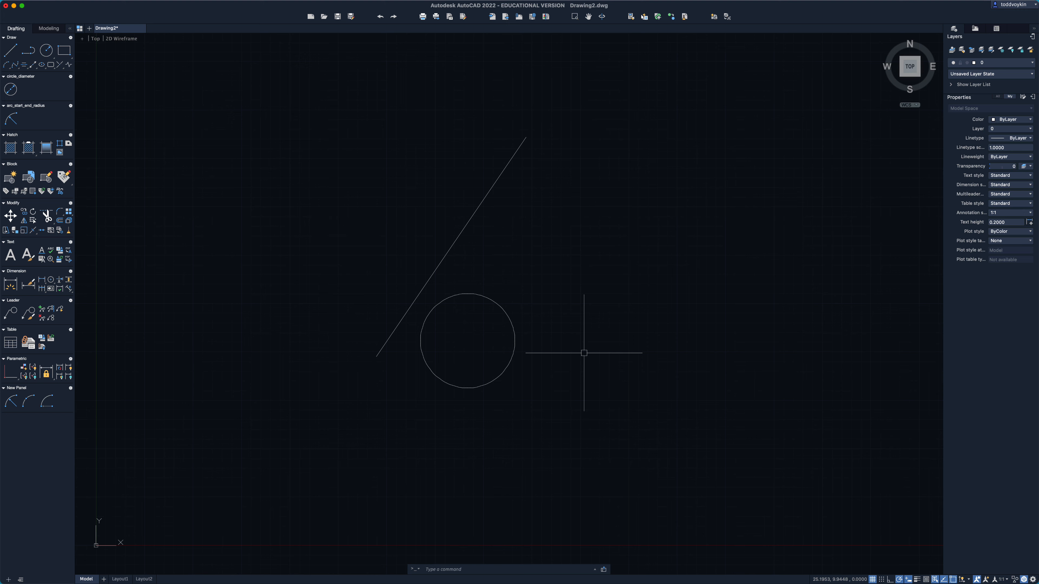
Draw a circle centered on the slanted line's upper endpoint, slightly larger than the existing circle.
type("c")
key("Return")
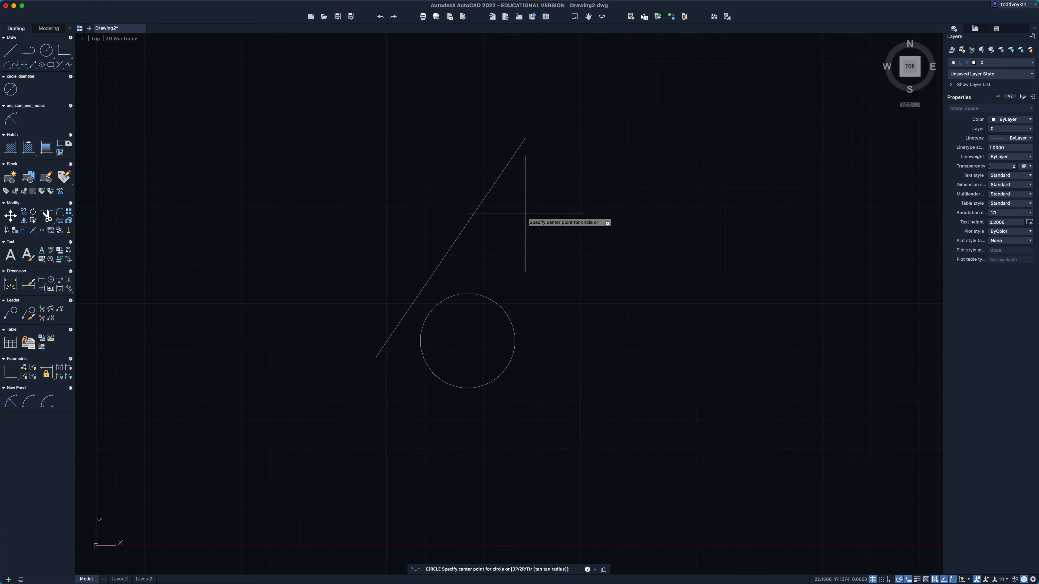
left_click(493, 191)
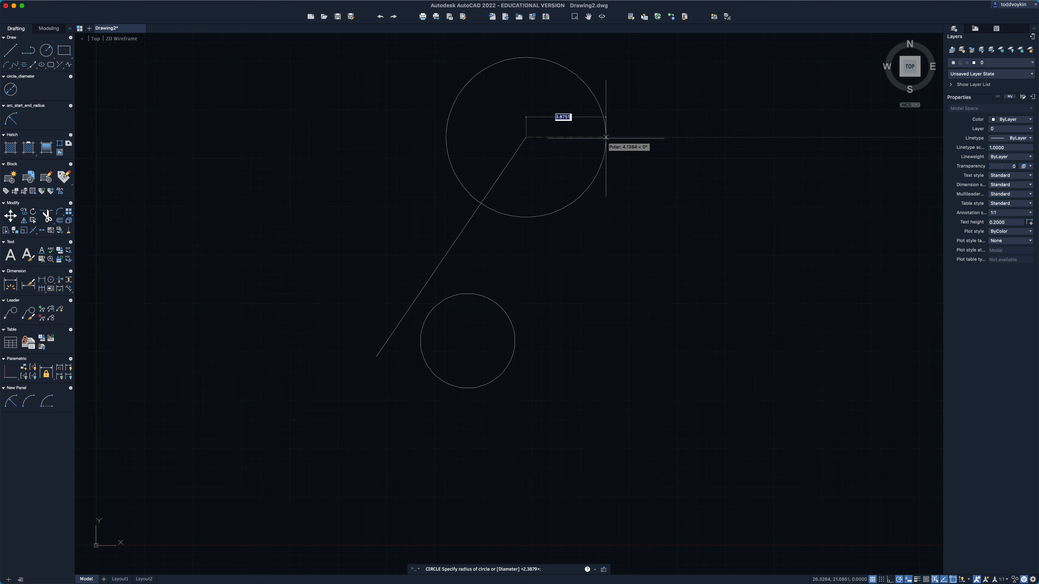
left_click(589, 137)
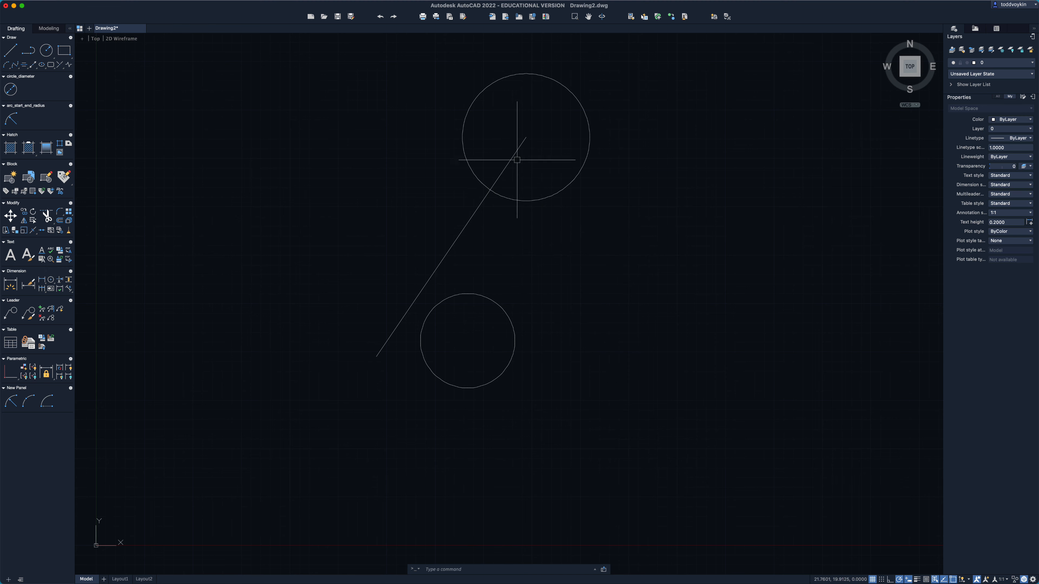
Review the object snap modes in the drafting settings, including the Center snap.
left_click(953, 580)
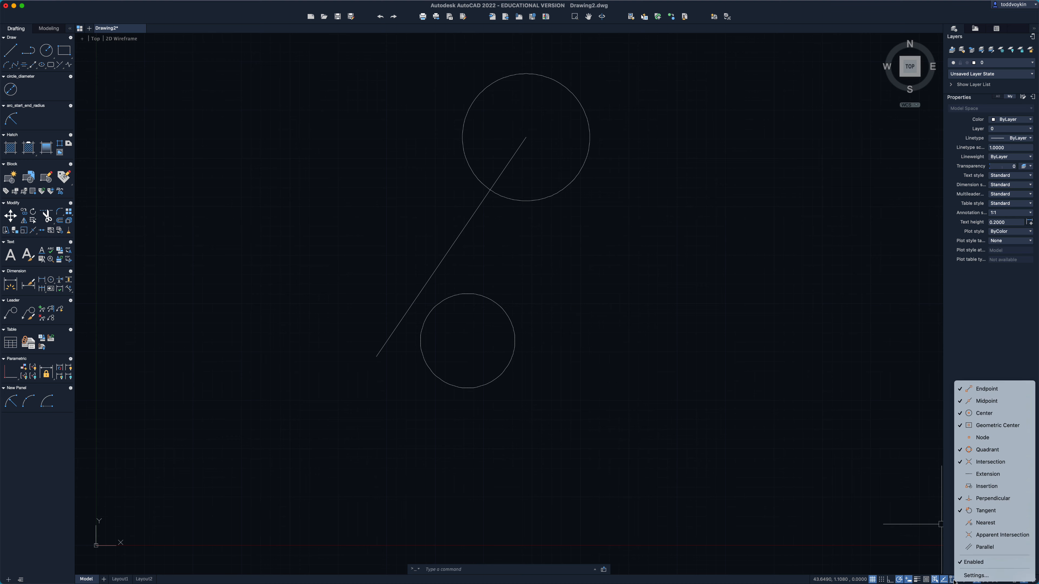
left_click(975, 576)
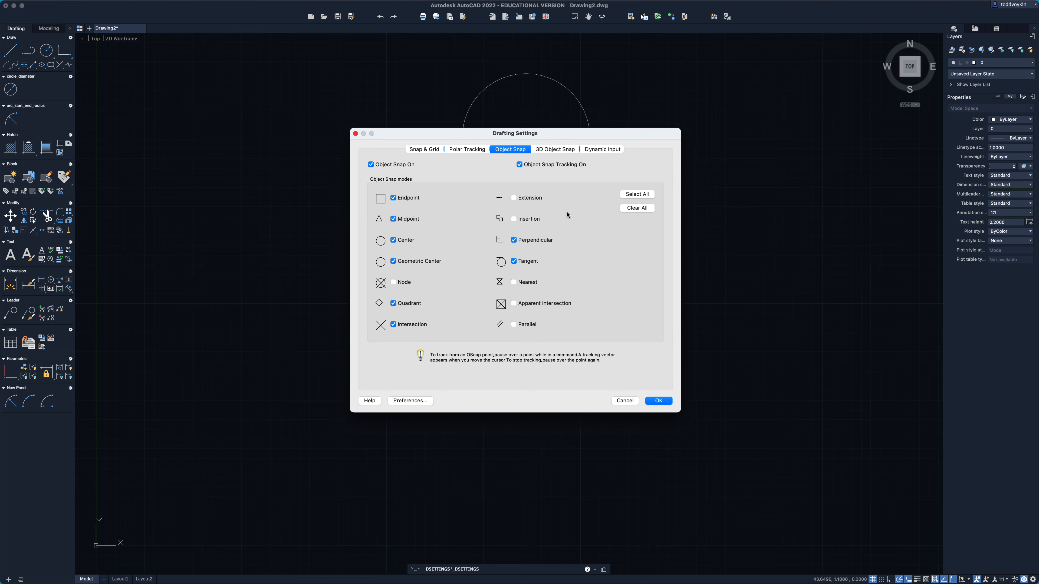
left_click(394, 240)
key("Return")
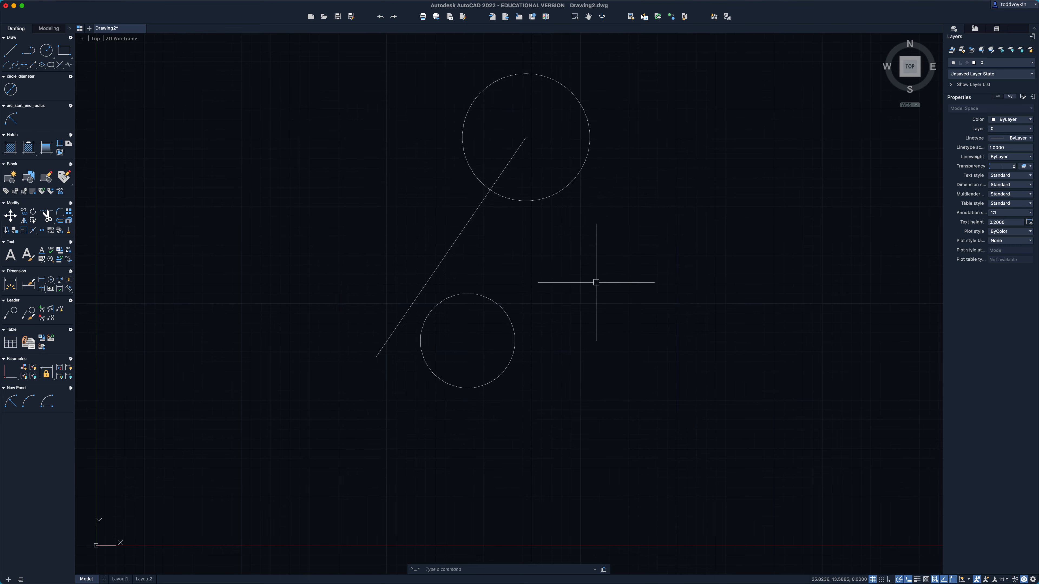
Draw a small circle centered on the midpoint of the slanted line.
type("c")
key("Return")
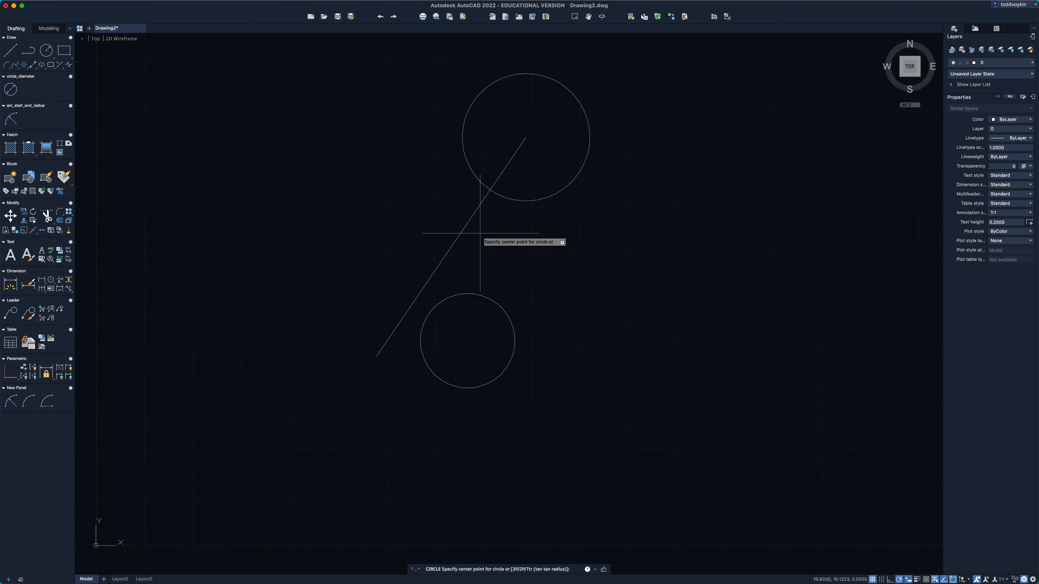
left_click(450, 247)
left_click(482, 244)
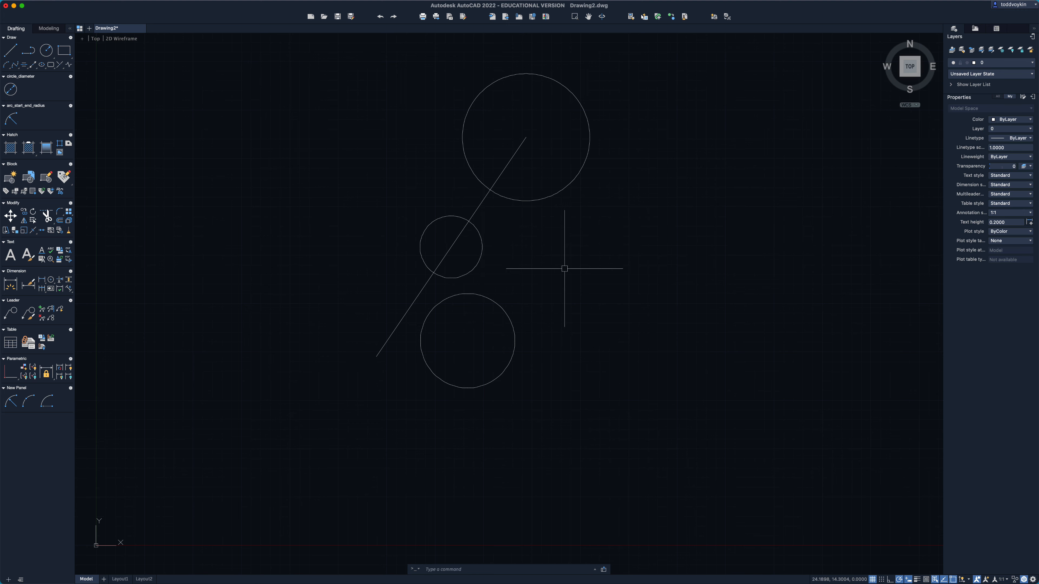
Draw two connected line segments from the upper circle's center down to the right, and back to the lower circle's bottom quadrant.
type("l")
key("Return")
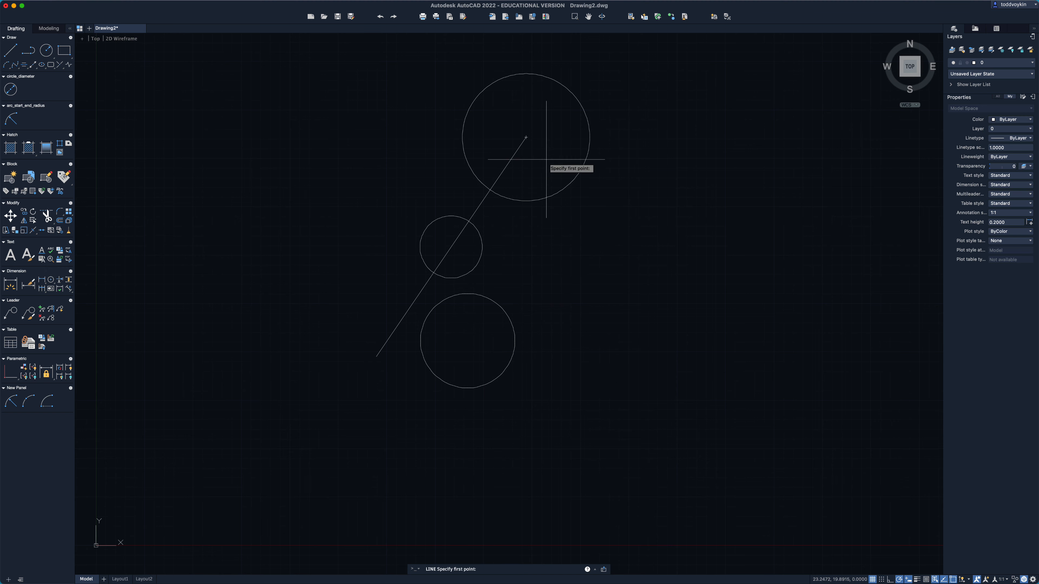
left_click(526, 137)
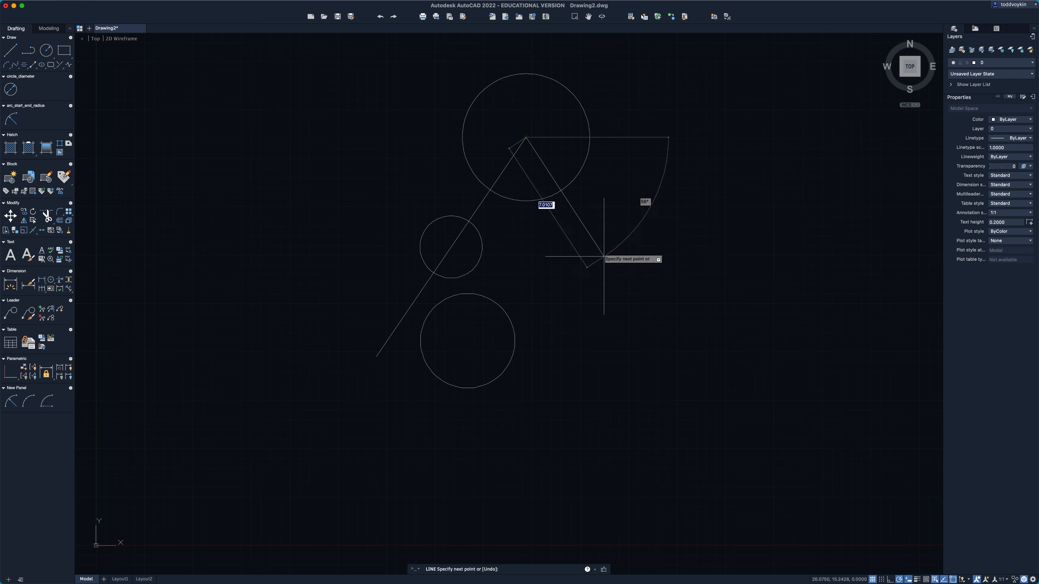
left_click(706, 312)
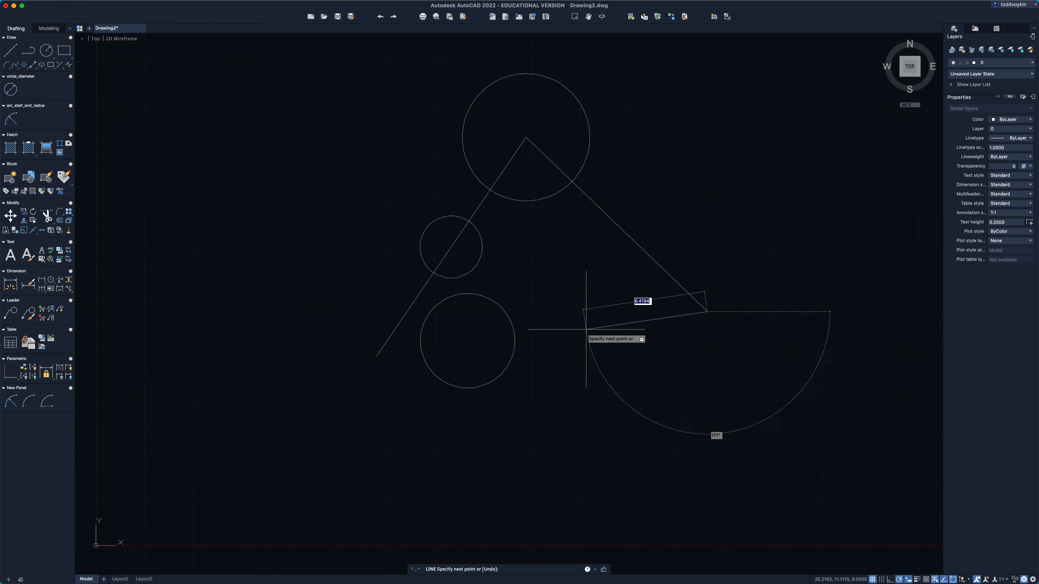
left_click(467, 387)
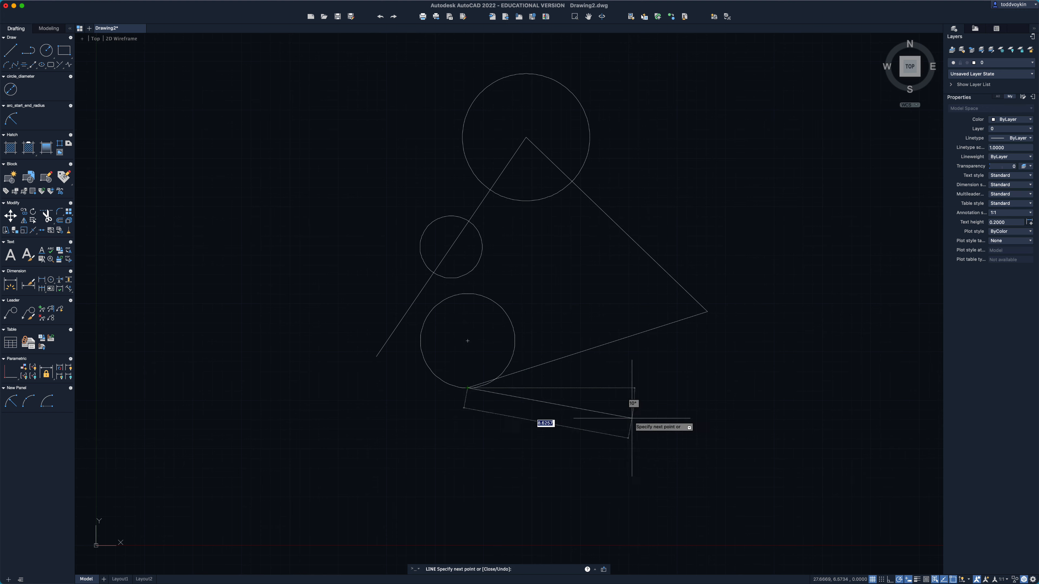
key("Escape")
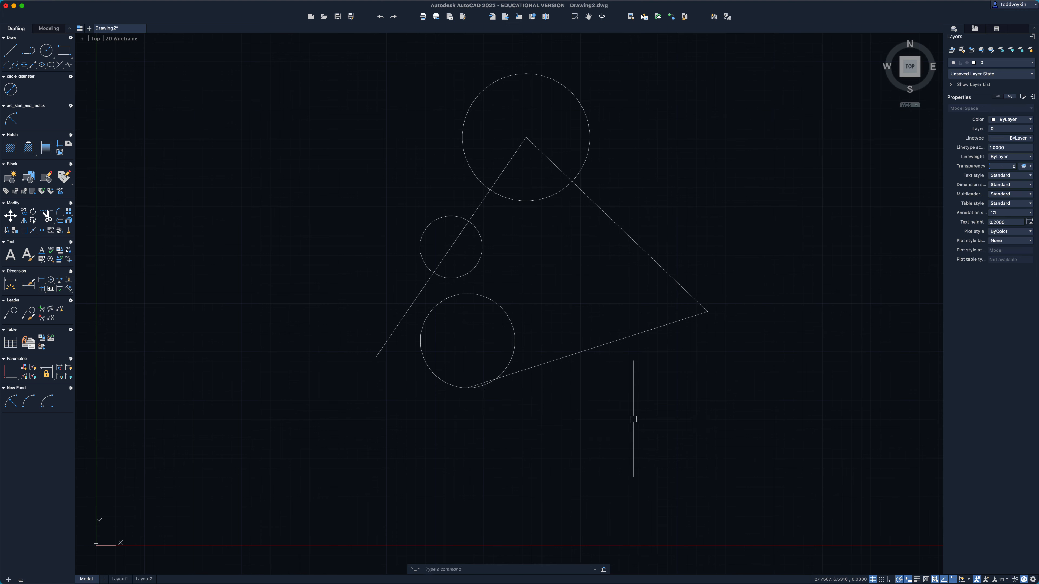
left_click(775, 427)
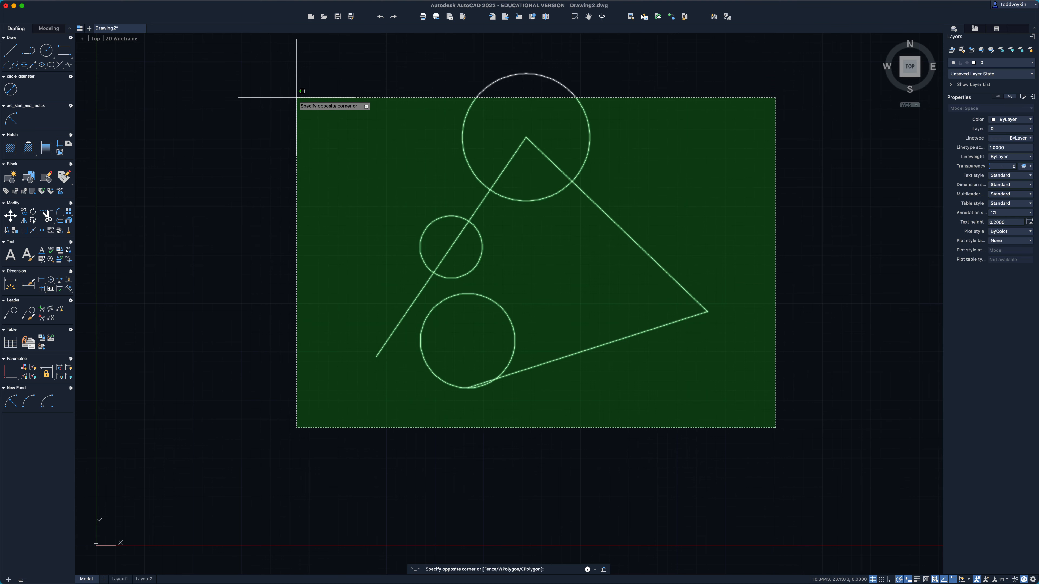
key("Escape")
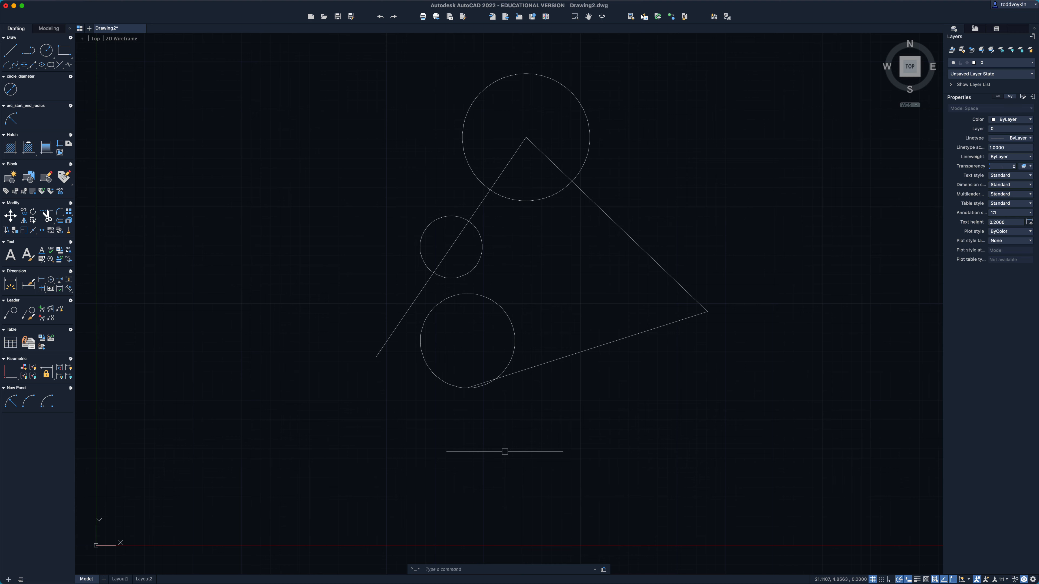
Enlarge the AutoSnap marker and set the grip size to about 47 px in the cursor and selection preferences.
key("super+comma")
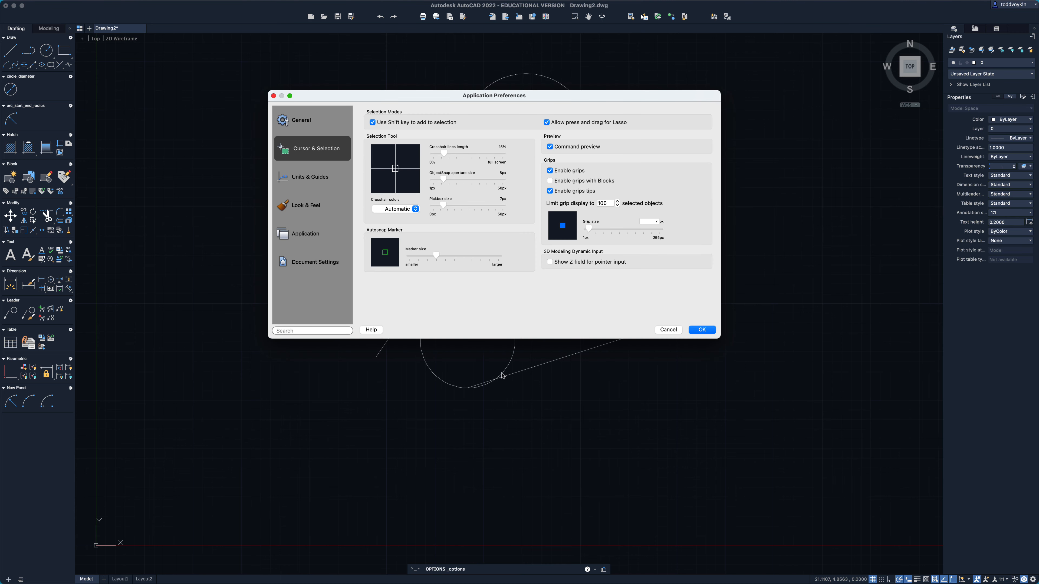
left_click_drag(436, 256, 492, 257)
left_click_drag(589, 229, 601, 231)
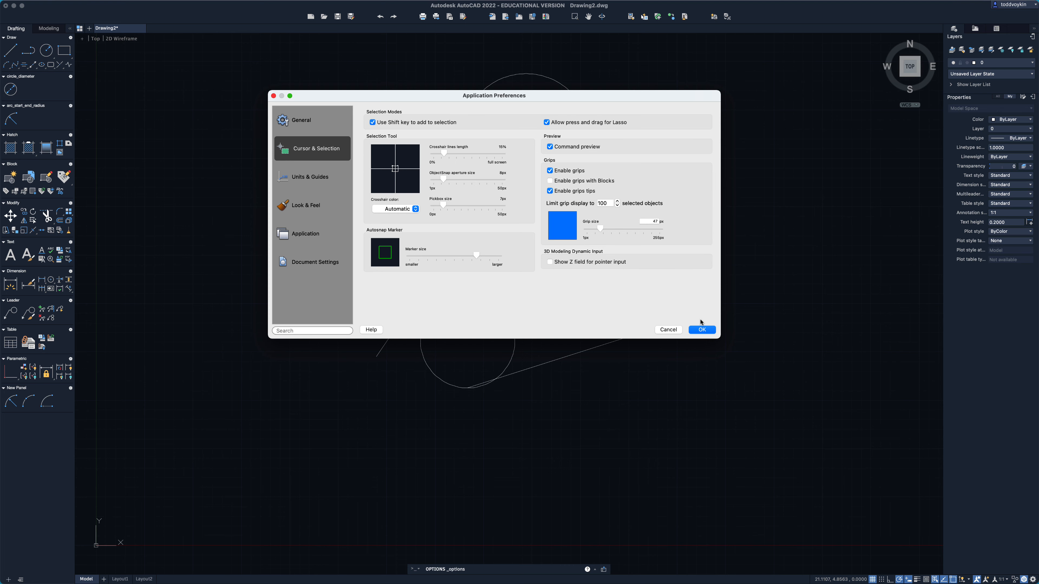
left_click(701, 330)
Select the two new lines in turn to examine their grips, and check the midpoint snap marker with the Circle command.
left_click(668, 324)
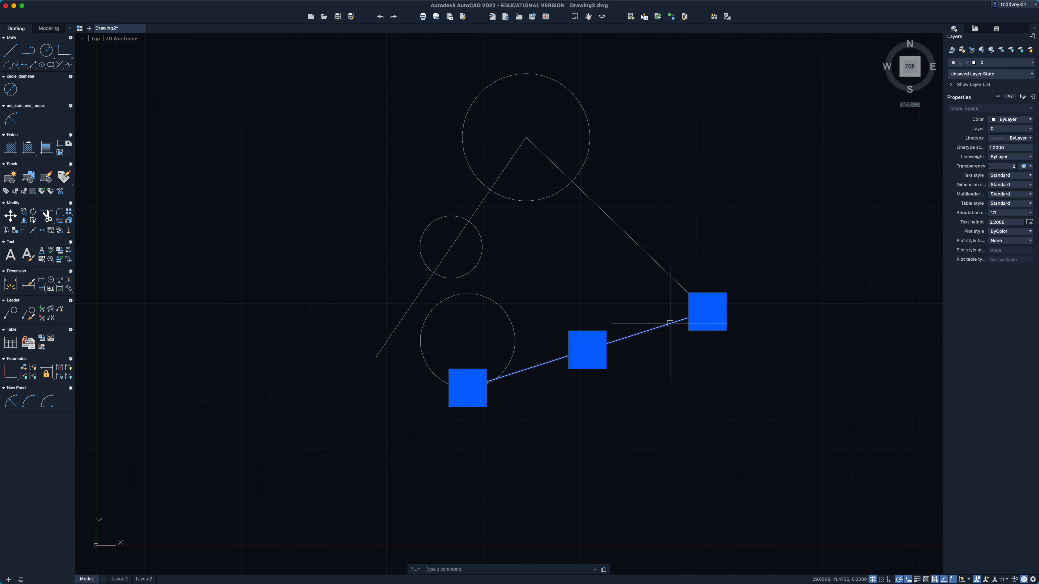
left_click(663, 273)
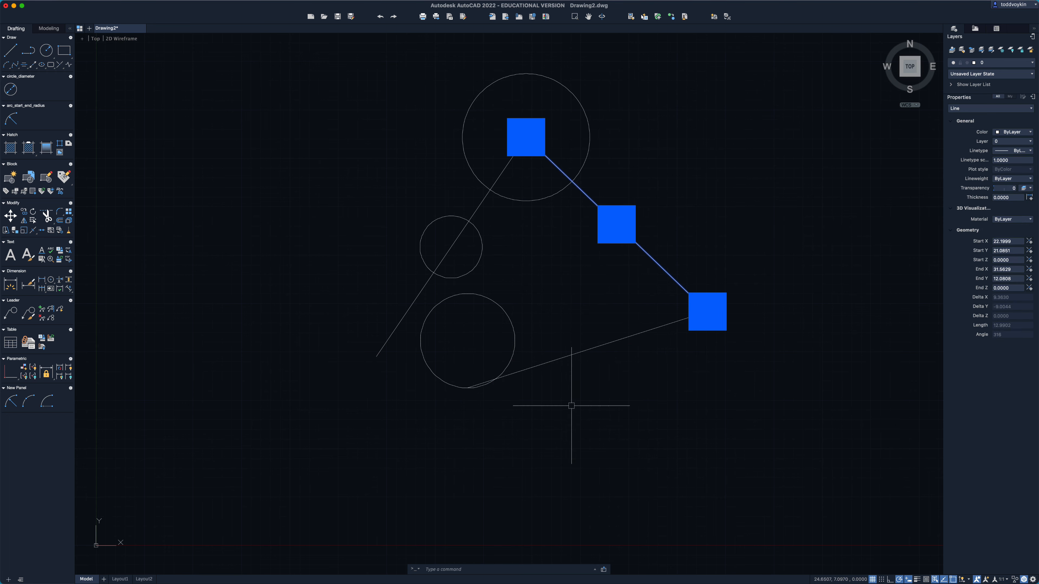
key("Escape")
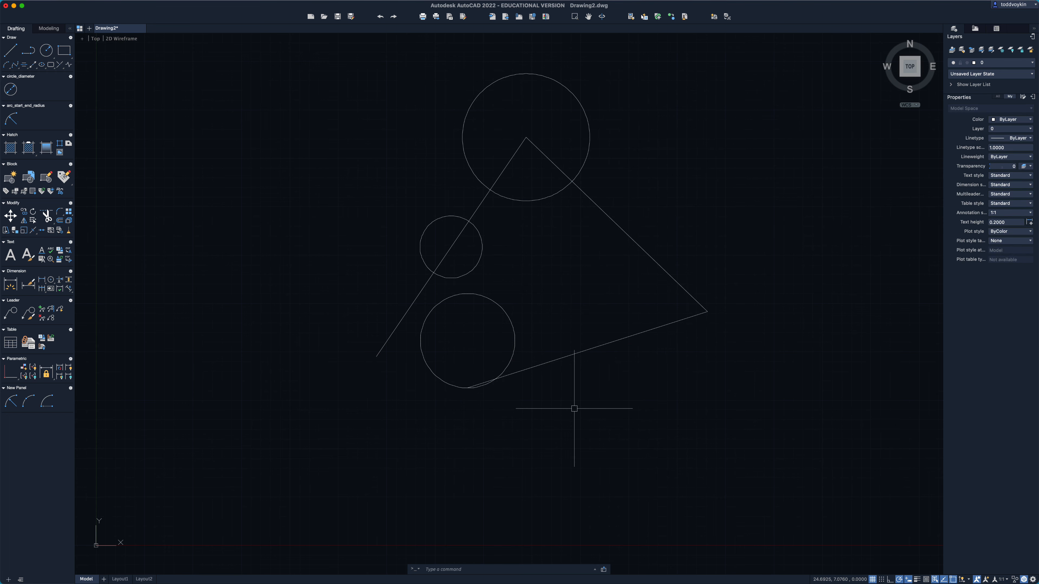
type("c")
key("Return")
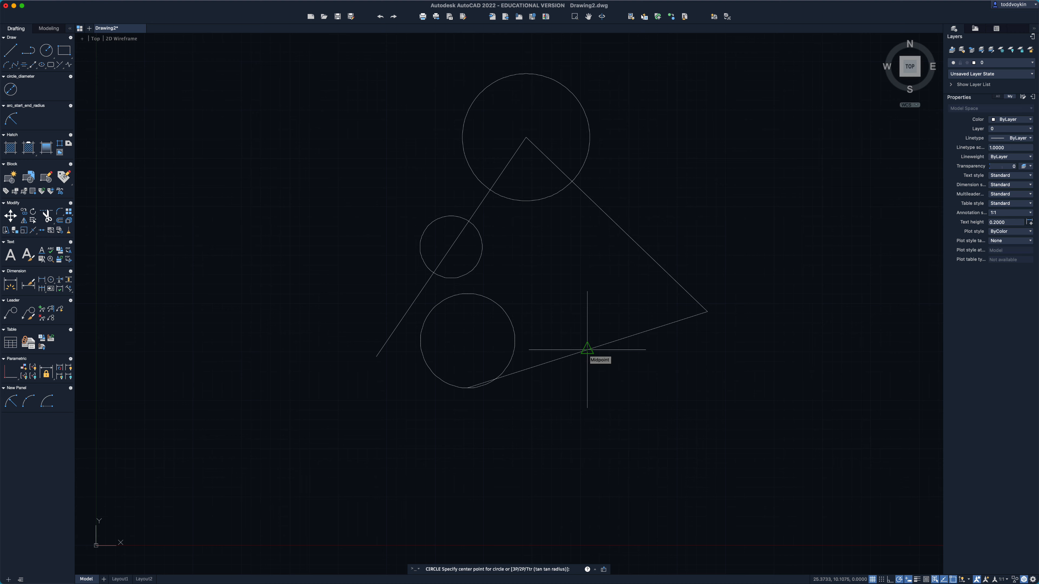
key("Escape")
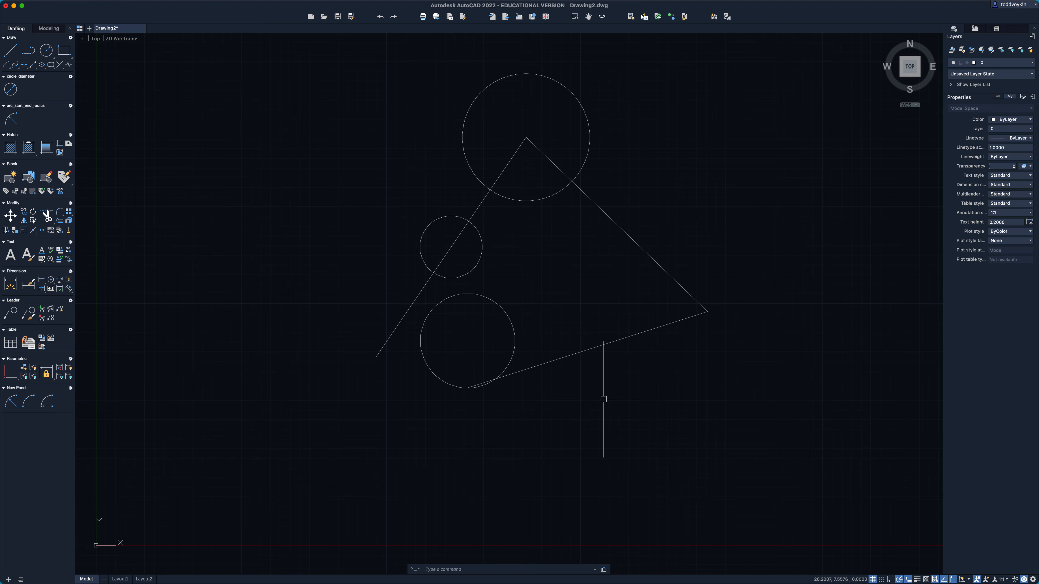
Reduce the AutoSnap marker and the grips to their original small sizes in the application preferences.
key("super+comma")
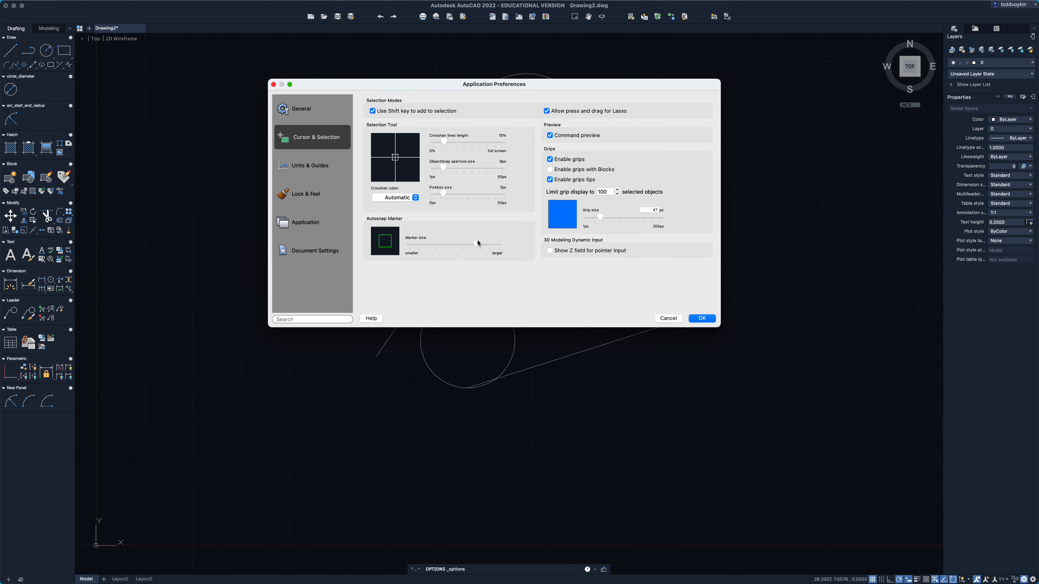
left_click_drag(478, 242, 438, 241)
left_click_drag(603, 216, 590, 218)
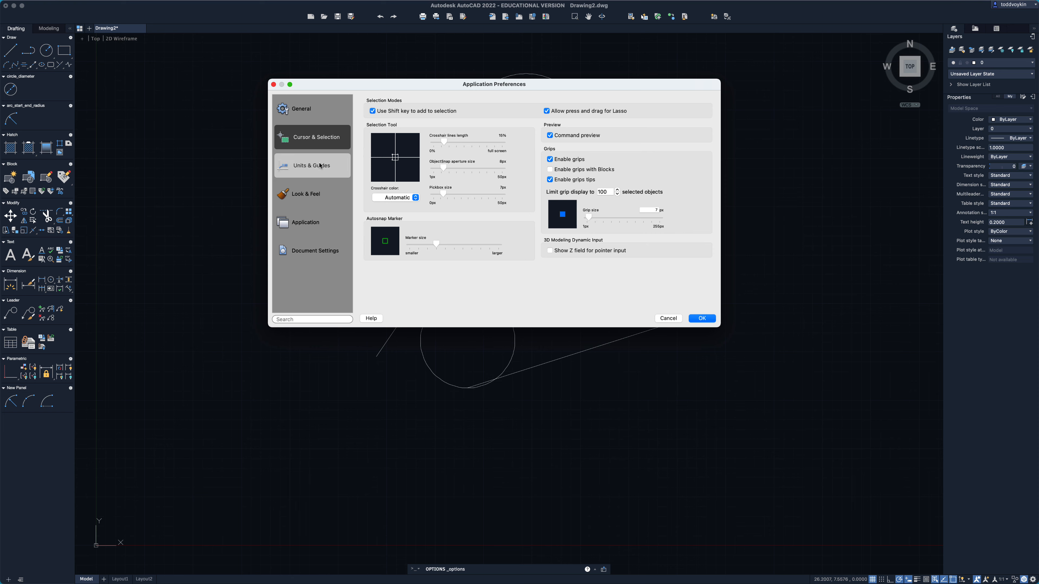
Review the units and guides preferences, try Cream as the model space background color, and accept Charcoal instead.
left_click(334, 168)
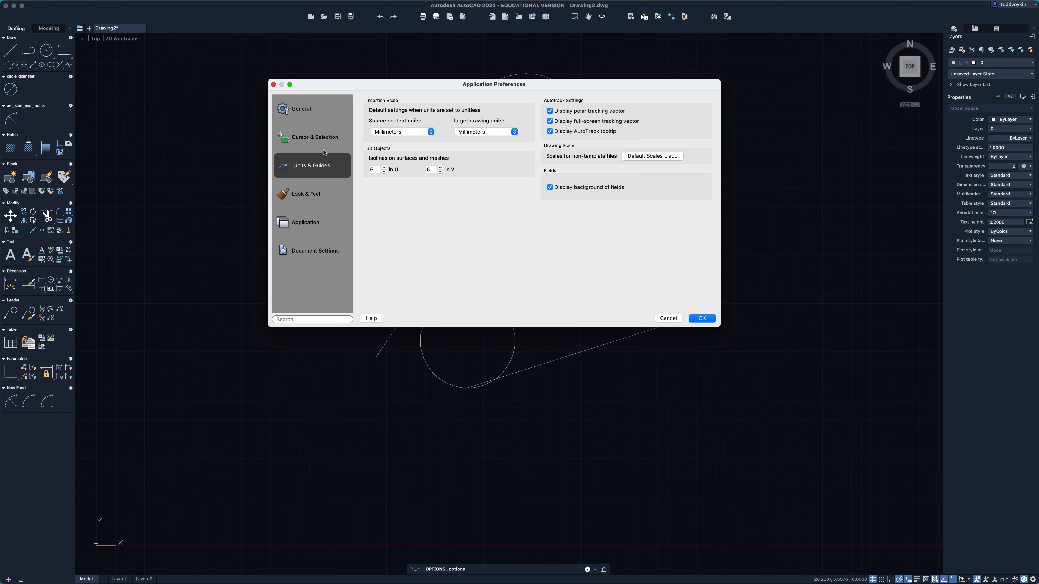
left_click(310, 199)
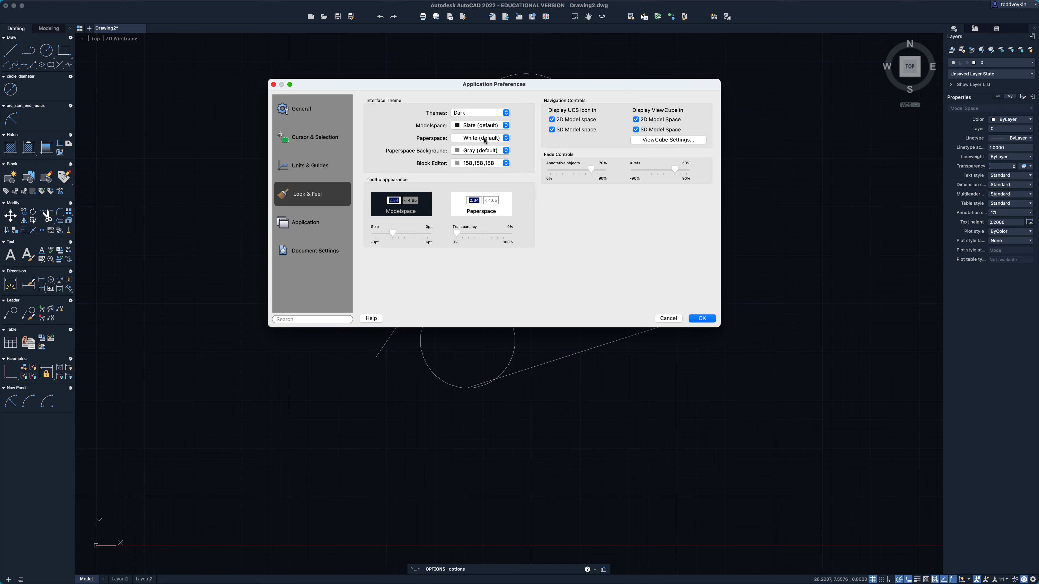
left_click(484, 126)
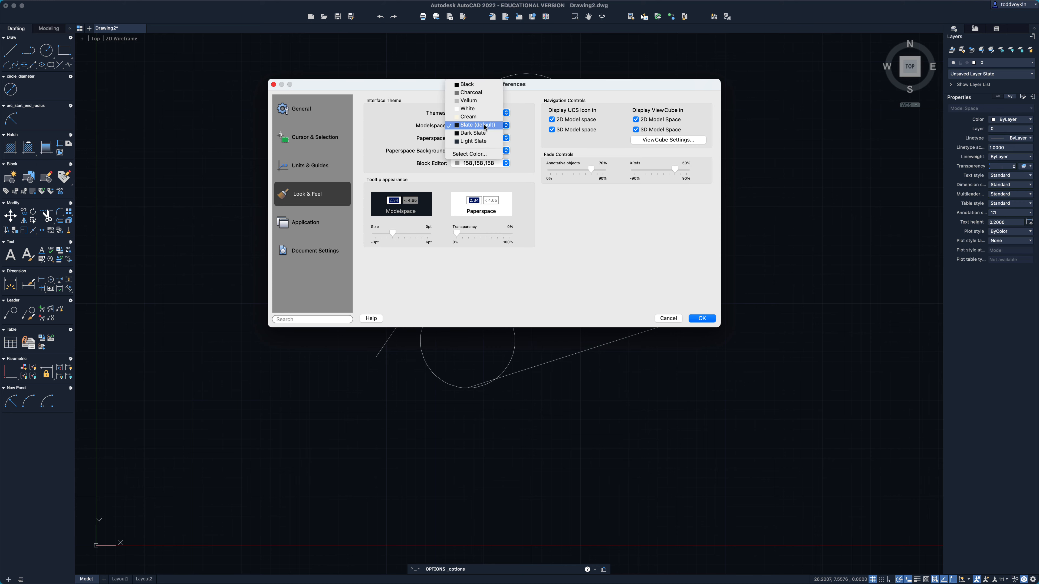
left_click(477, 118)
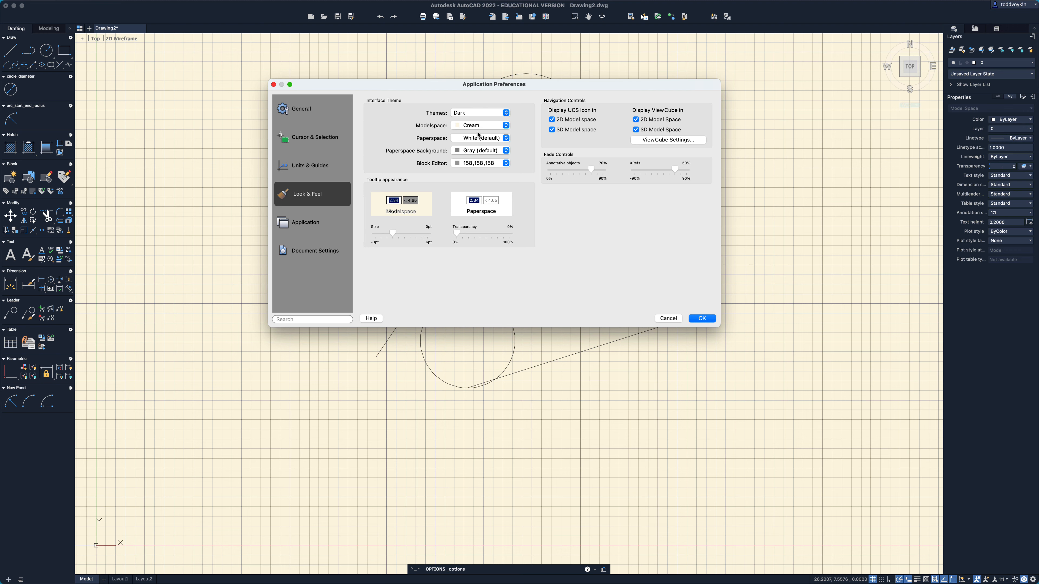
left_click(480, 130)
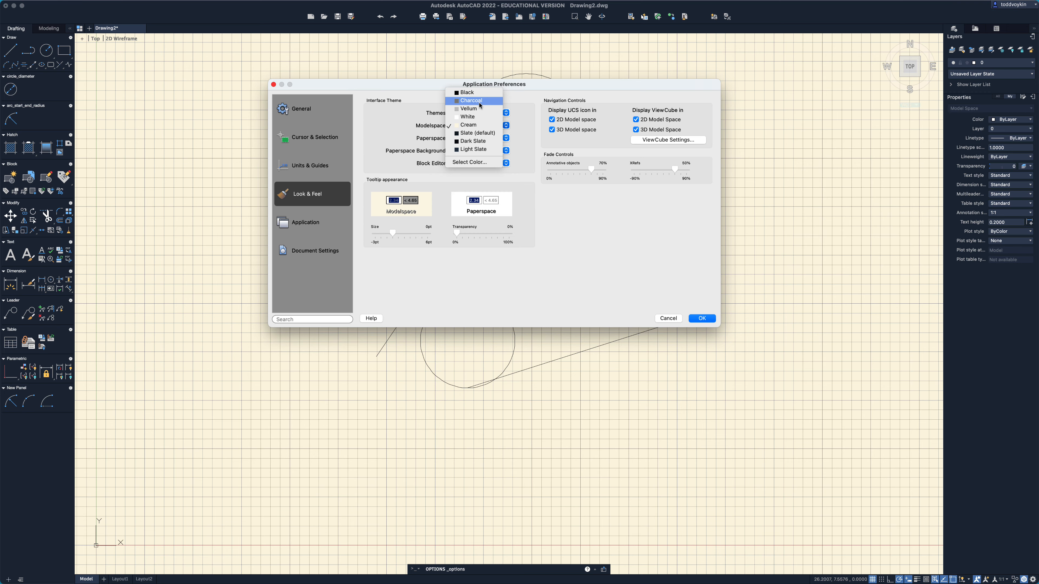
left_click(479, 103)
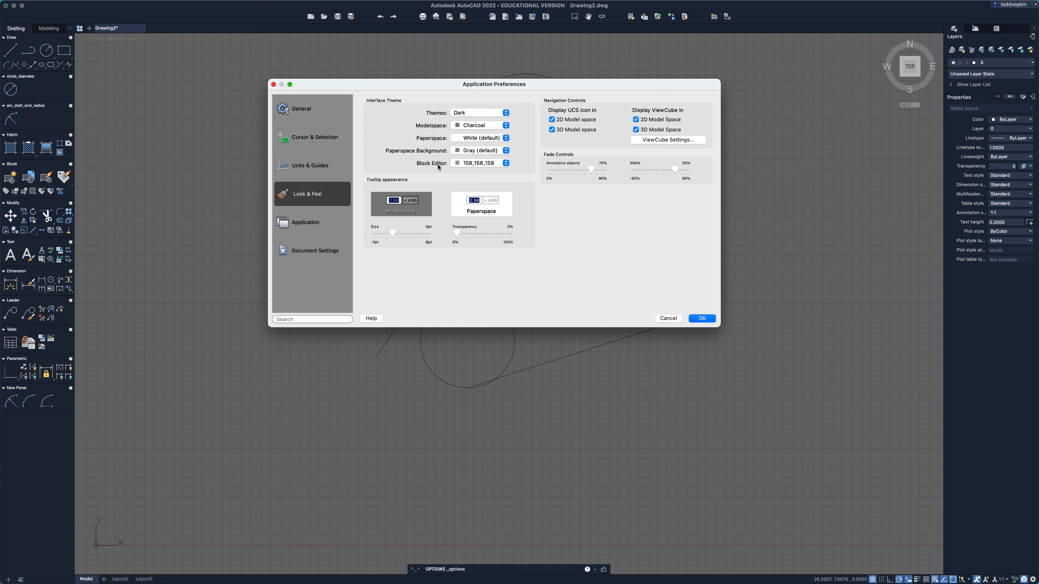
left_click(702, 319)
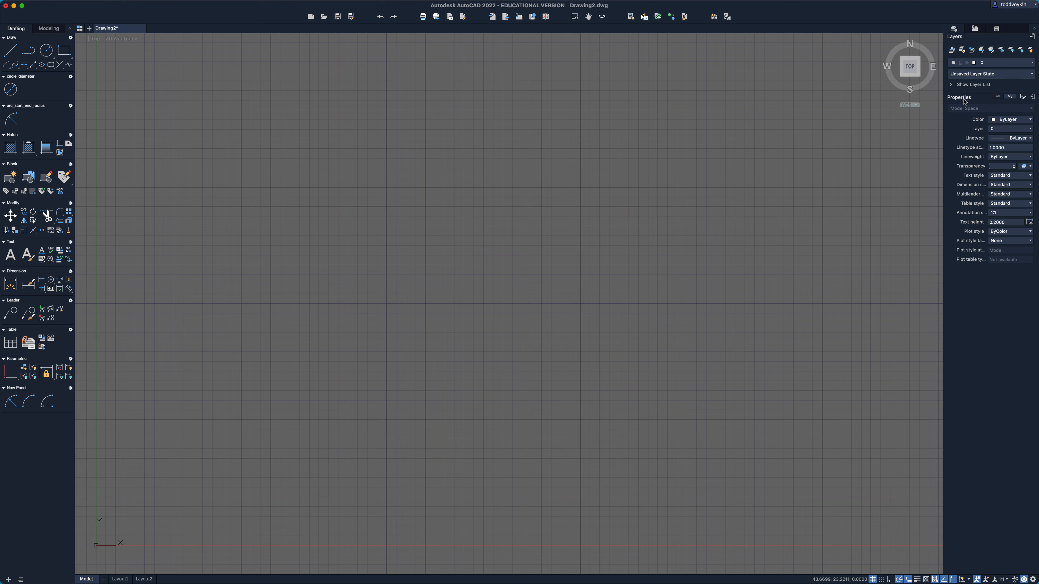
View the Reference Manager and Blocks palettes in turn, and return to the Layers and Properties palettes.
left_click(974, 29)
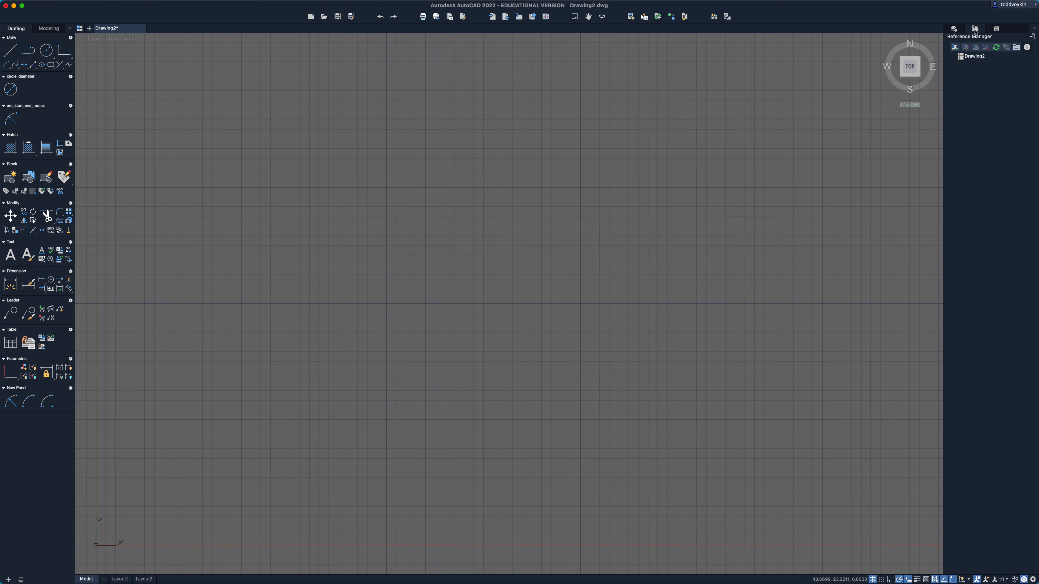
left_click(996, 31)
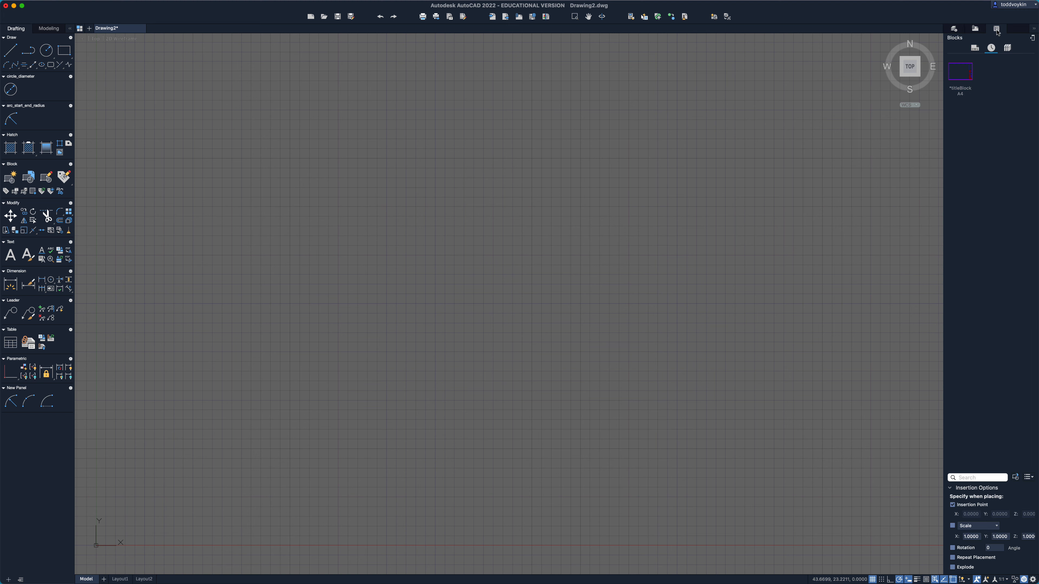
left_click(953, 29)
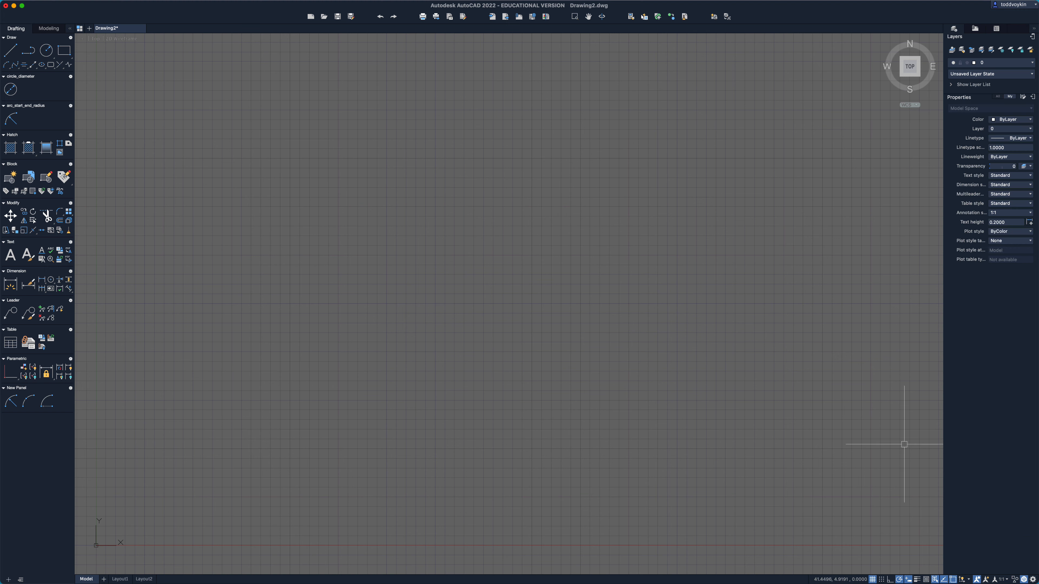
Review the list of interface elements and palettes that can be shown or hidden, with their shortcuts.
mouse_move(680, 580)
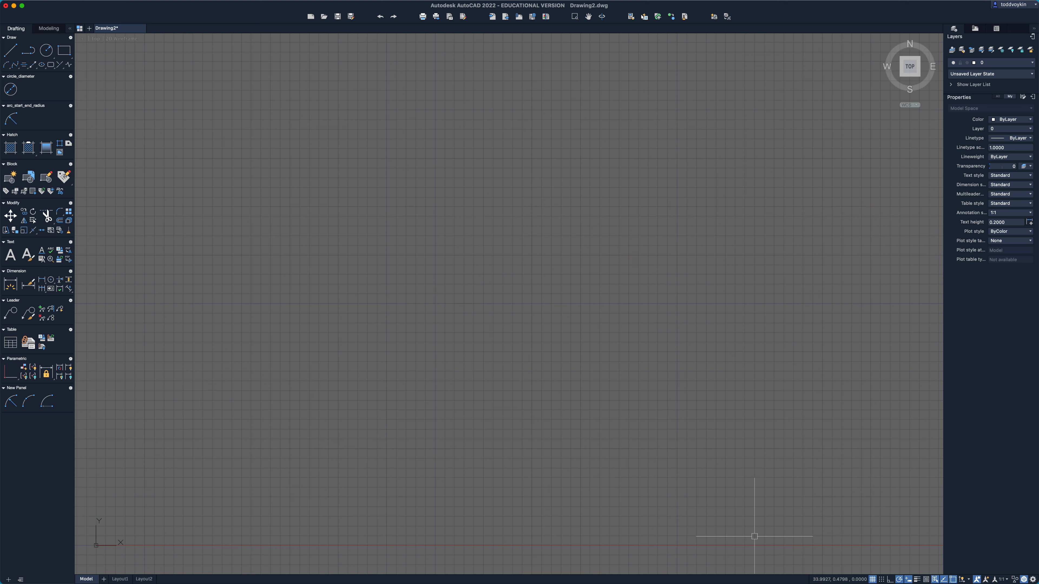
mouse_move(257, 1)
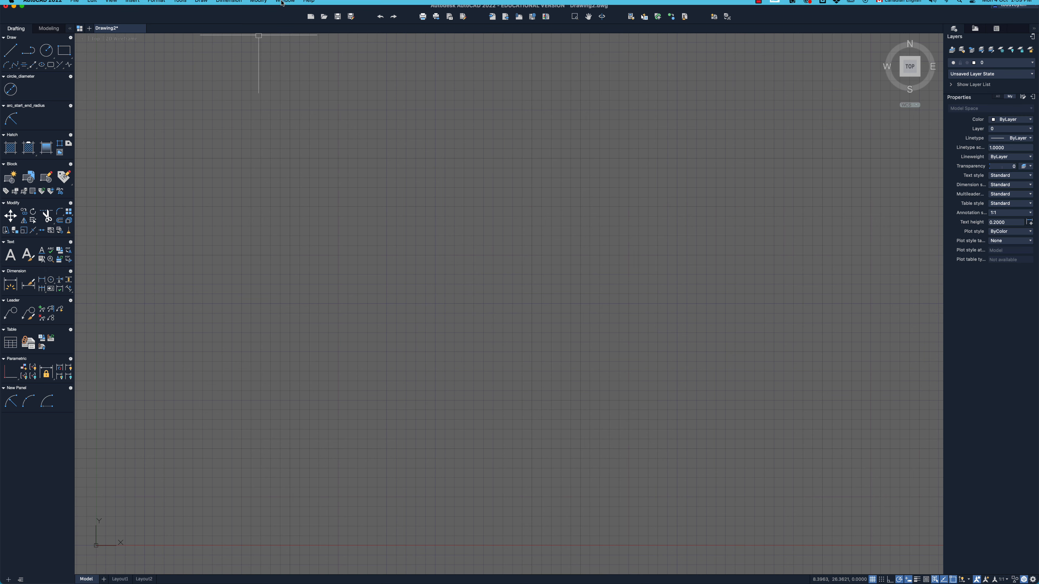
left_click(285, 5)
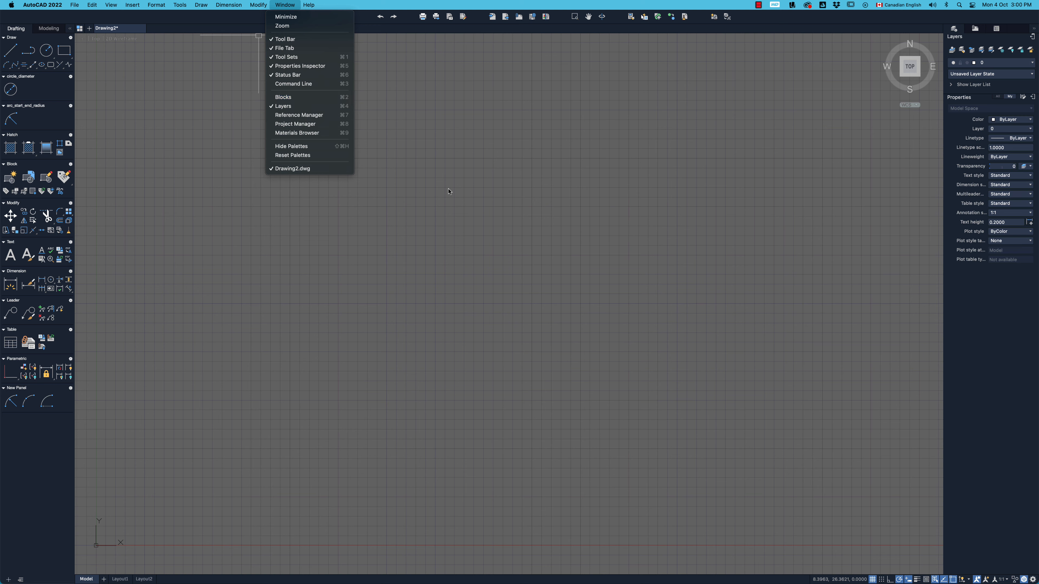
left_click(359, 110)
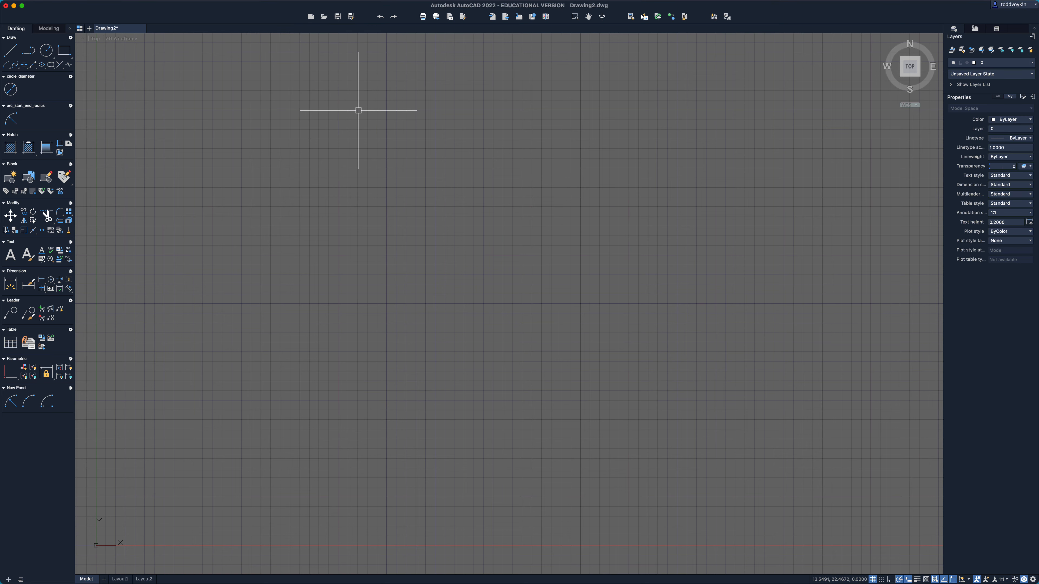
Hide the Reference Manager and Blocks palettes, and show both of them again.
key("super+7")
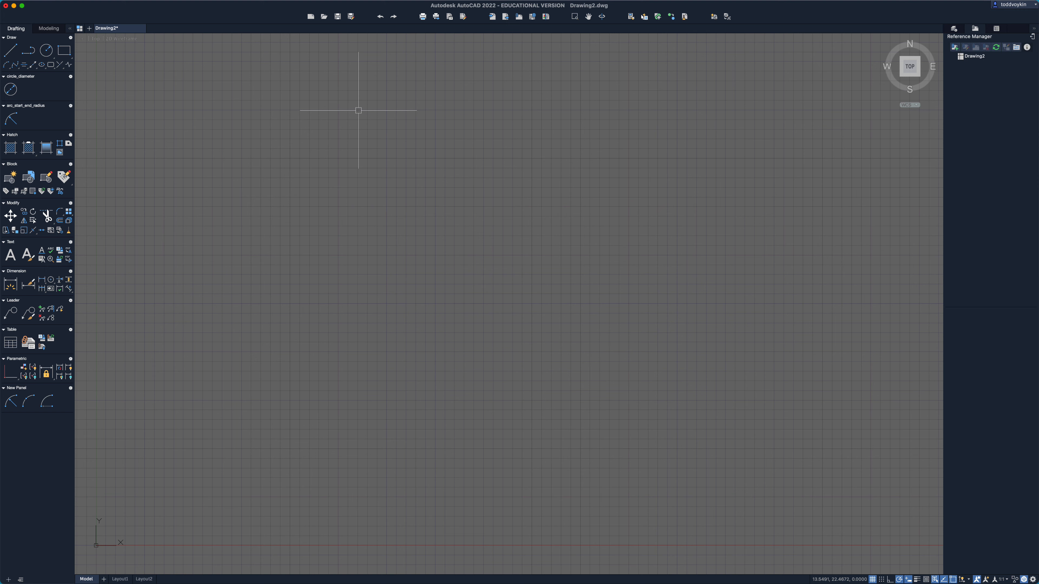
key("super+7")
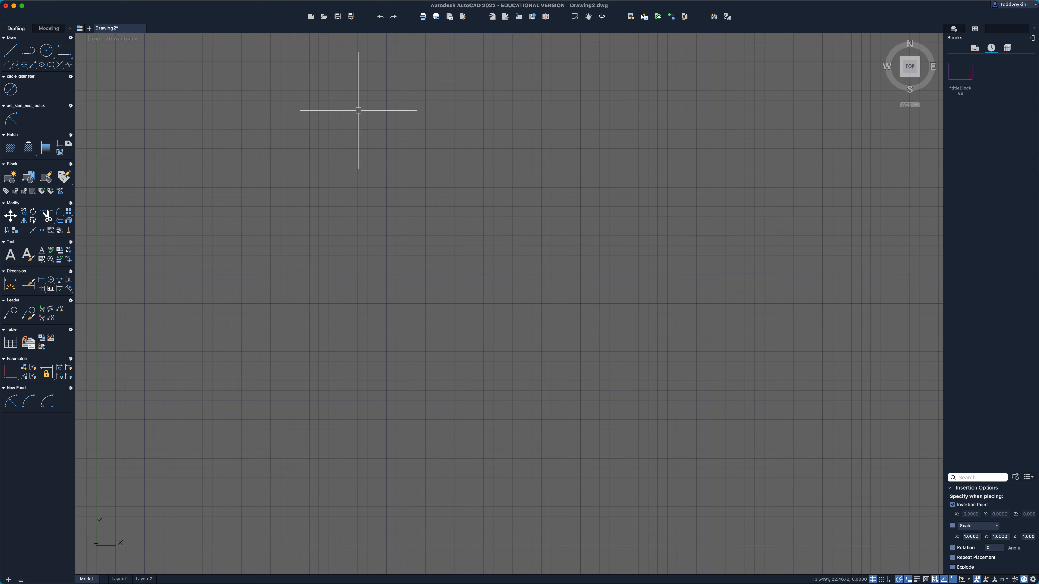
key("super+2")
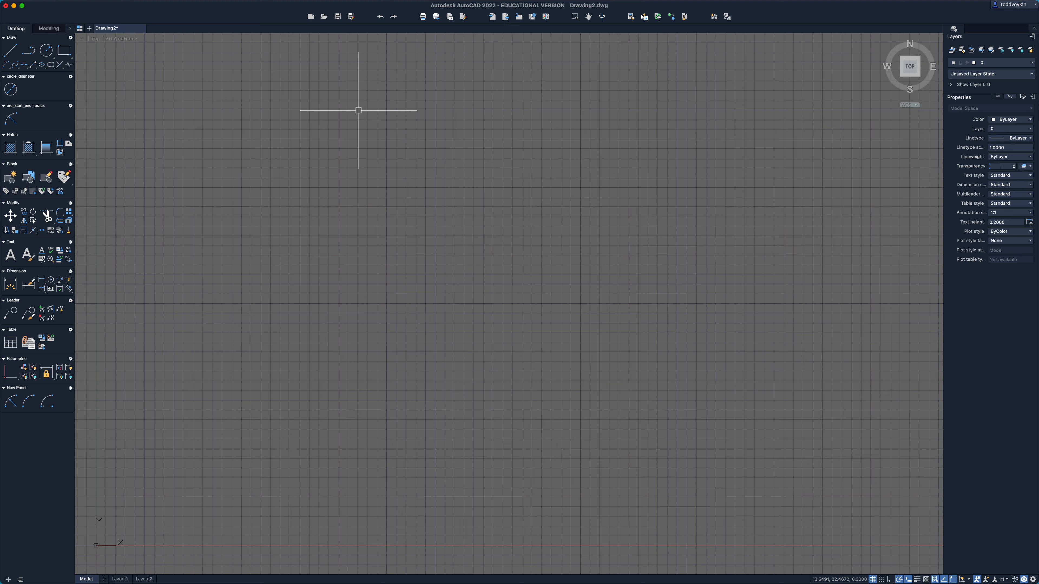
key("super+2")
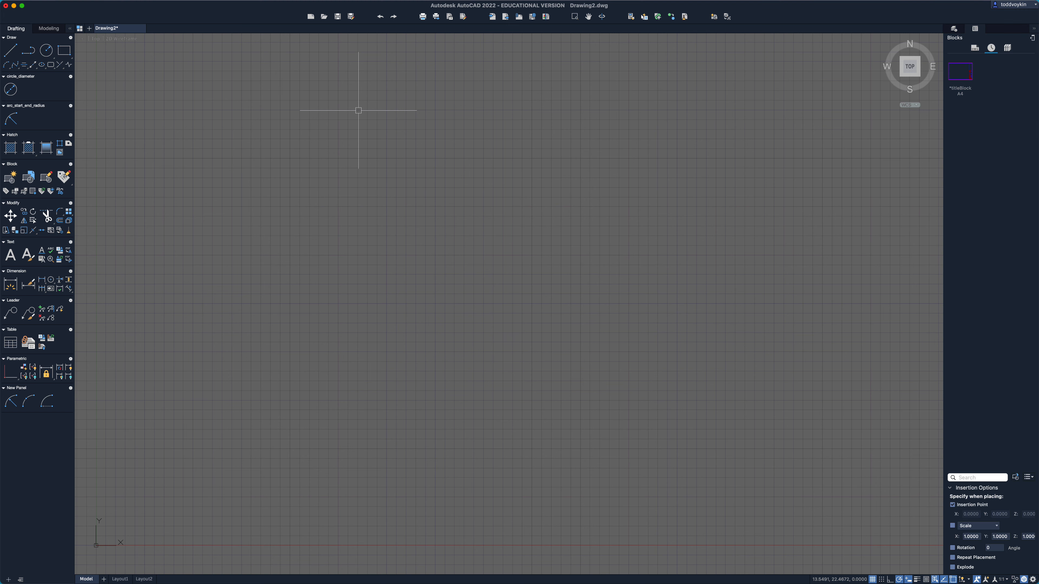
key("super+7")
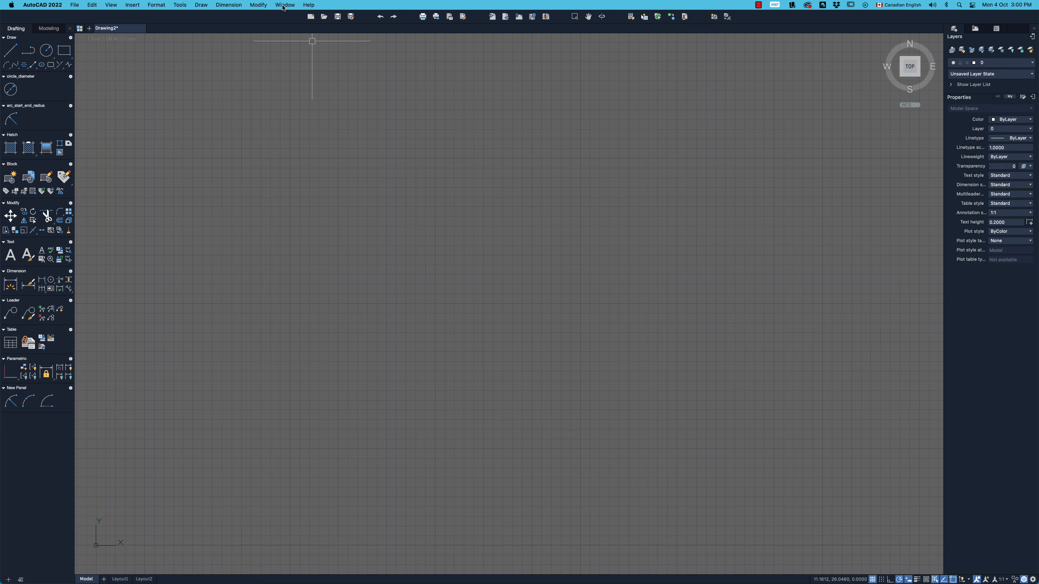
Review the palette display options, hide the Tool Sets palette, and turn it back on.
left_click(283, 5)
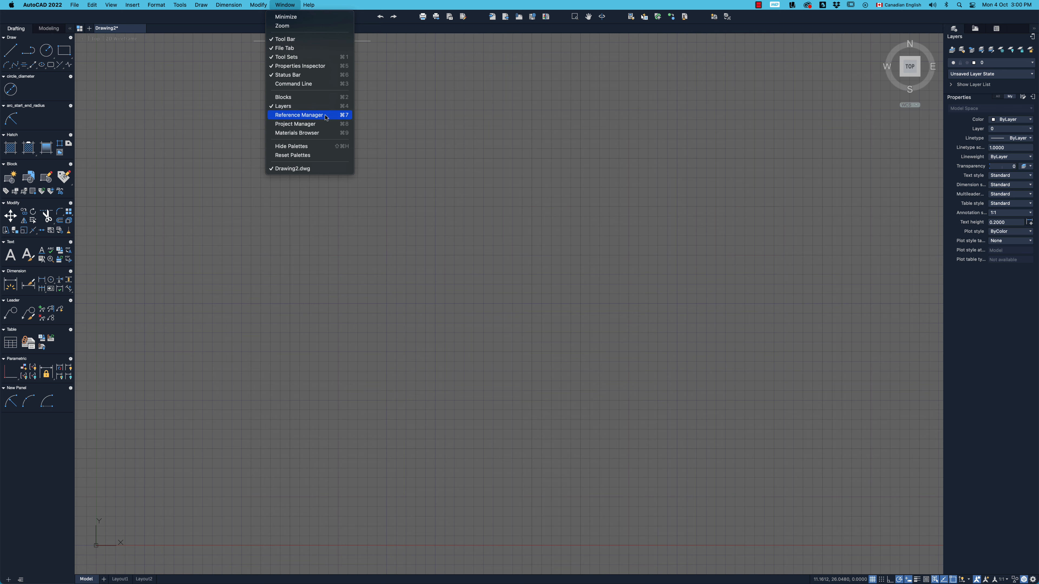
left_click(355, 98)
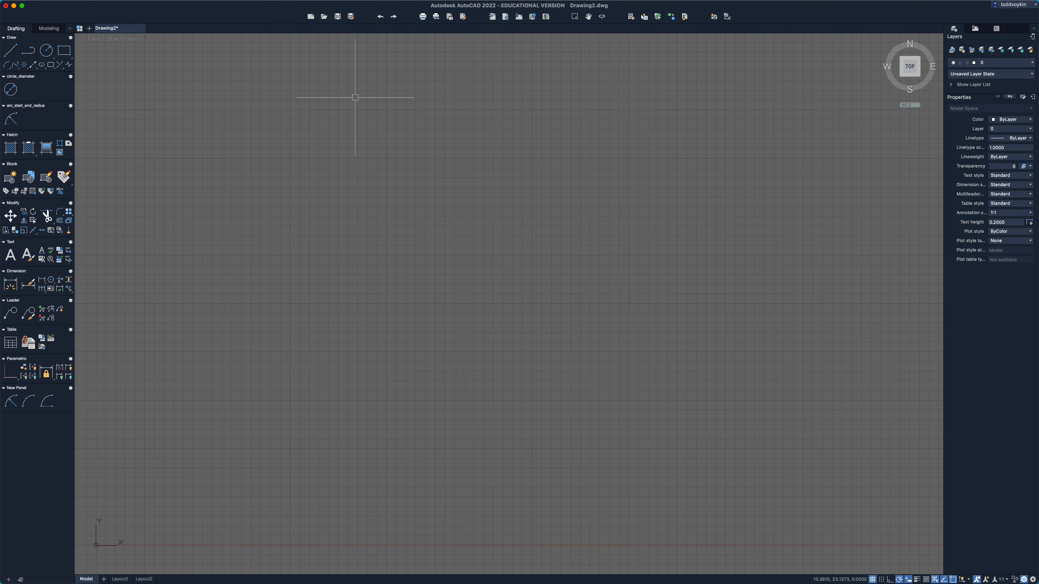
key("super+1")
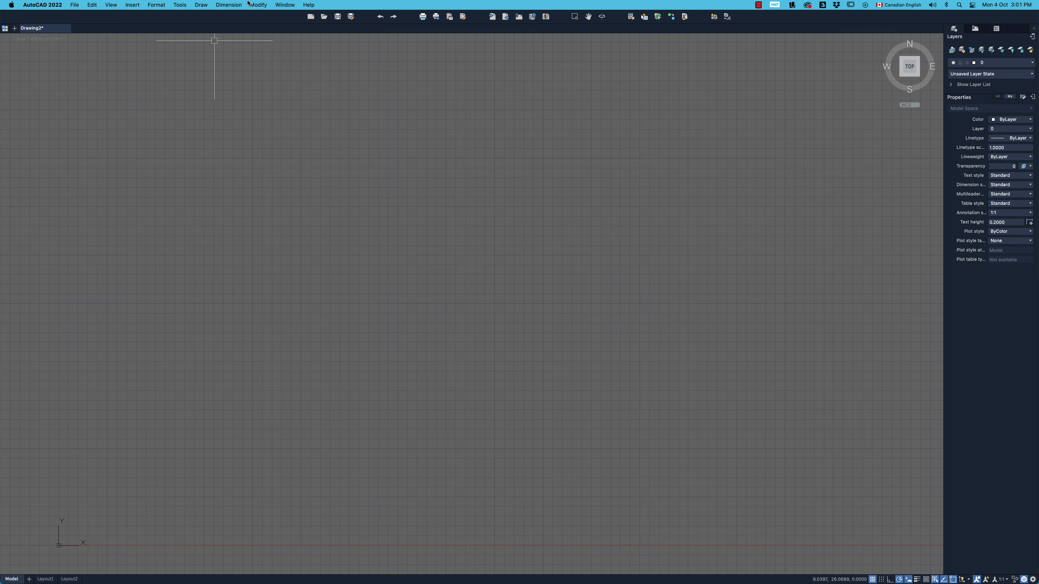
left_click(283, 5)
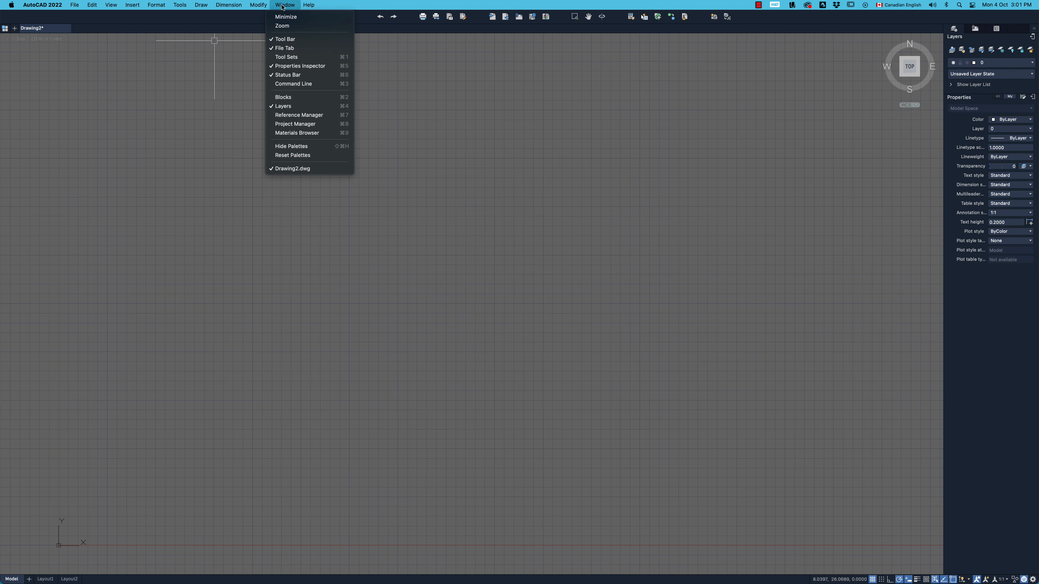
left_click(286, 57)
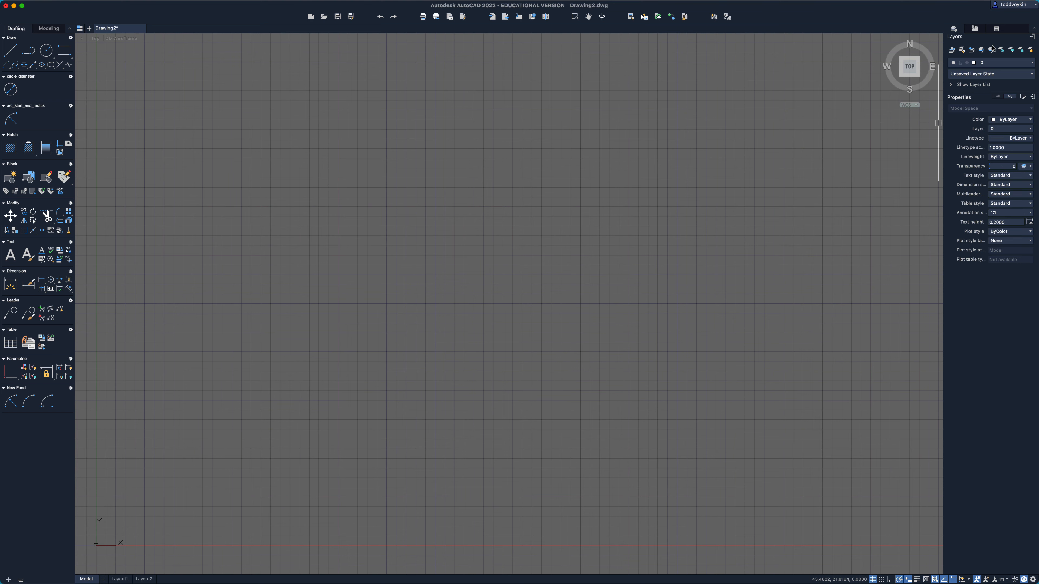
Undock and close the floating Layers palette, and reopen it and dock it back above Properties.
left_click(1032, 38)
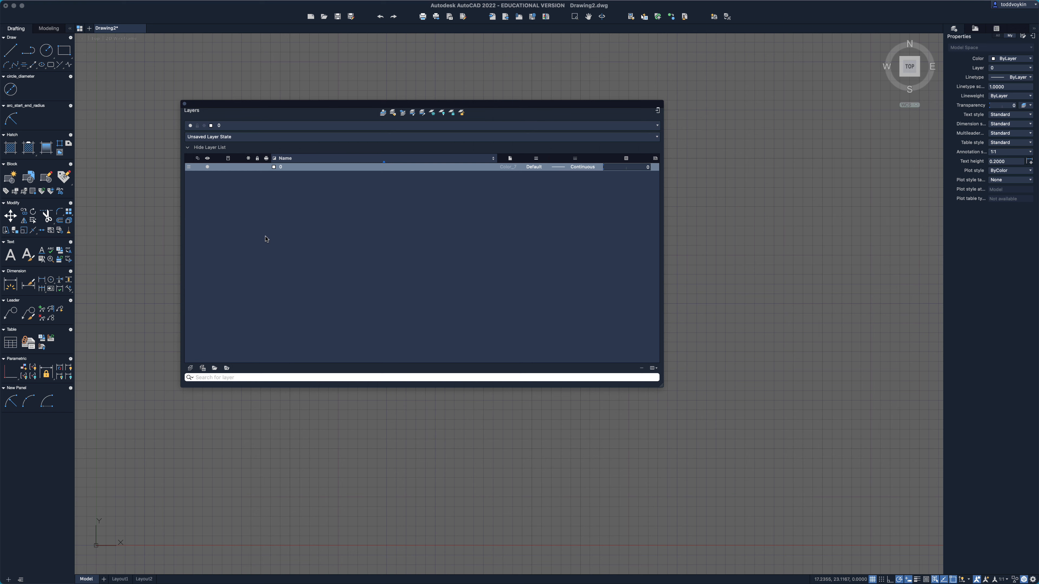
left_click(184, 104)
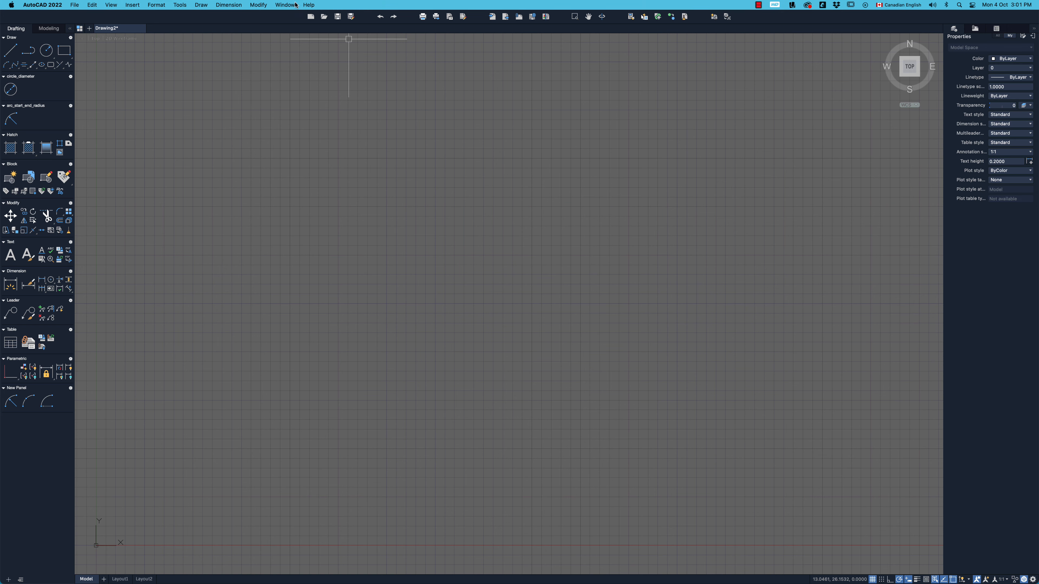
left_click(285, 5)
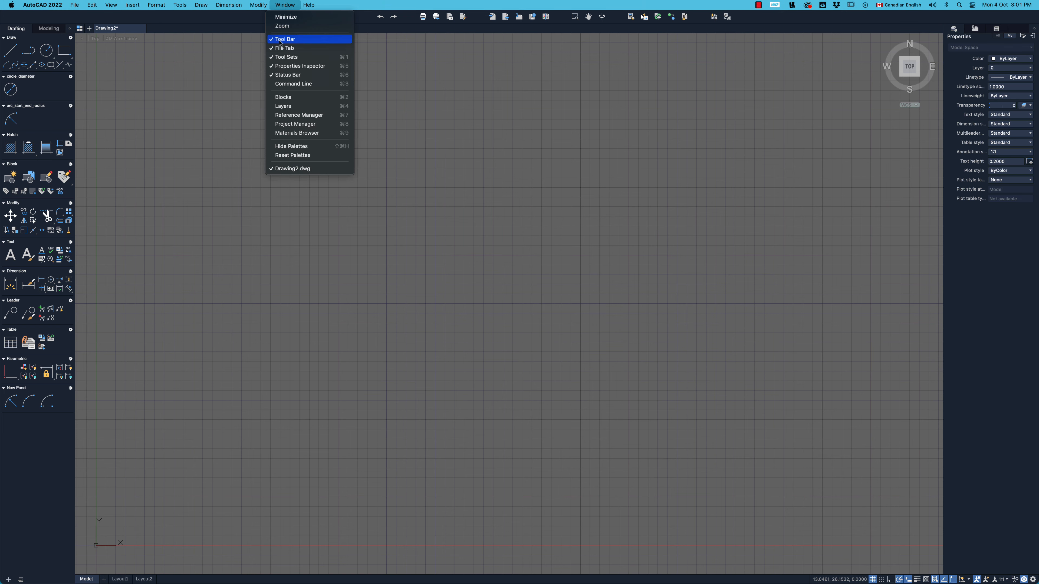
left_click(284, 107)
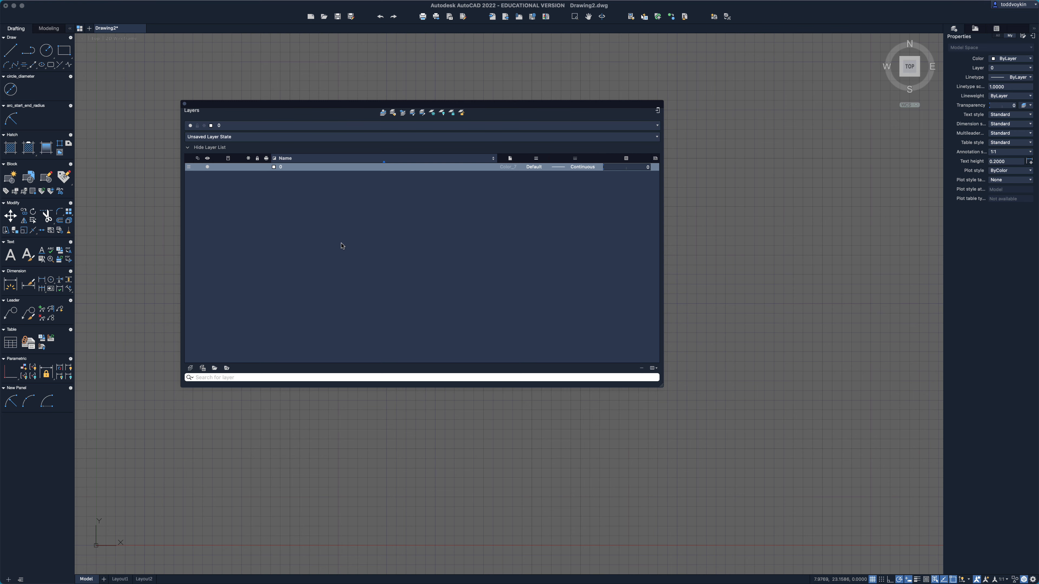
left_click(658, 110)
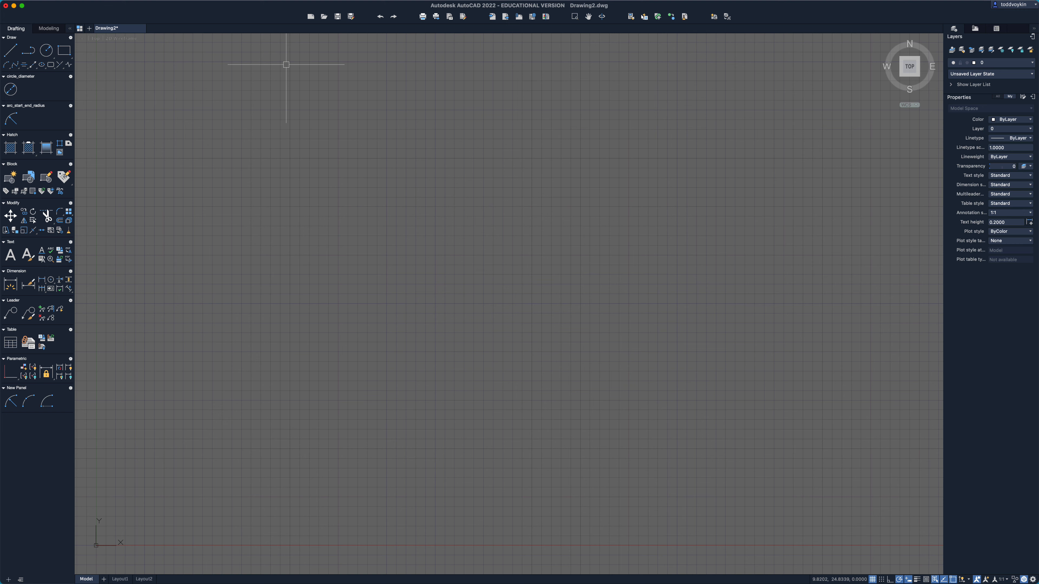
Turn off the display of the Tool Bar and expand the drawing window to fill the screen.
mouse_move(199, 3)
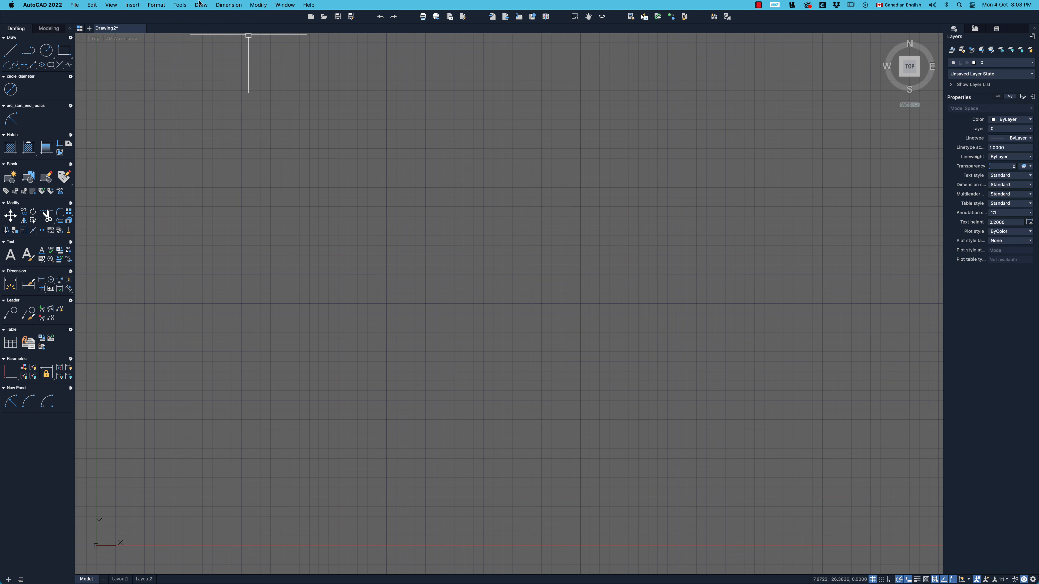
left_click(264, 5)
mouse_move(283, 7)
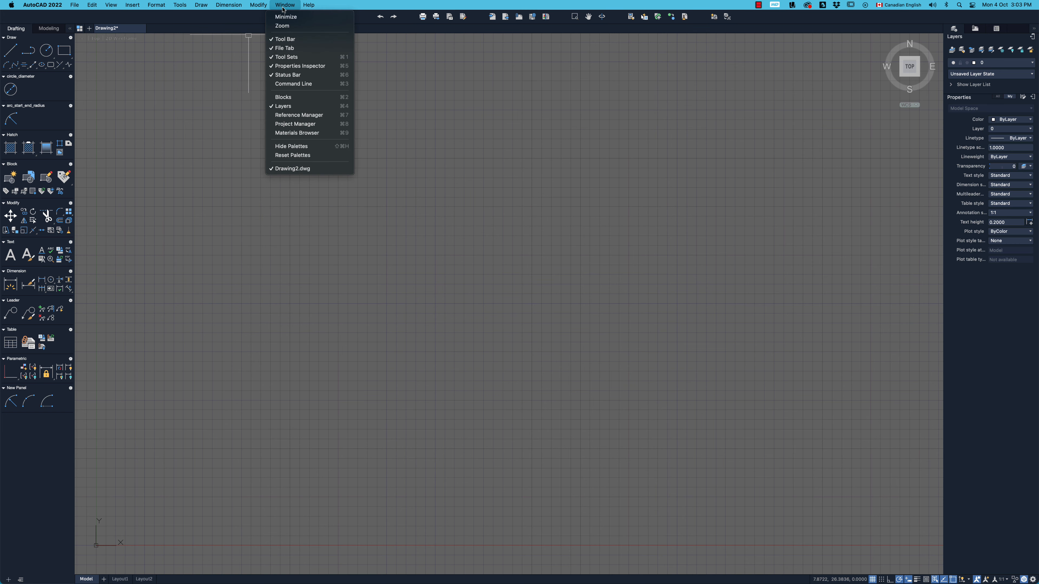
left_click(296, 40)
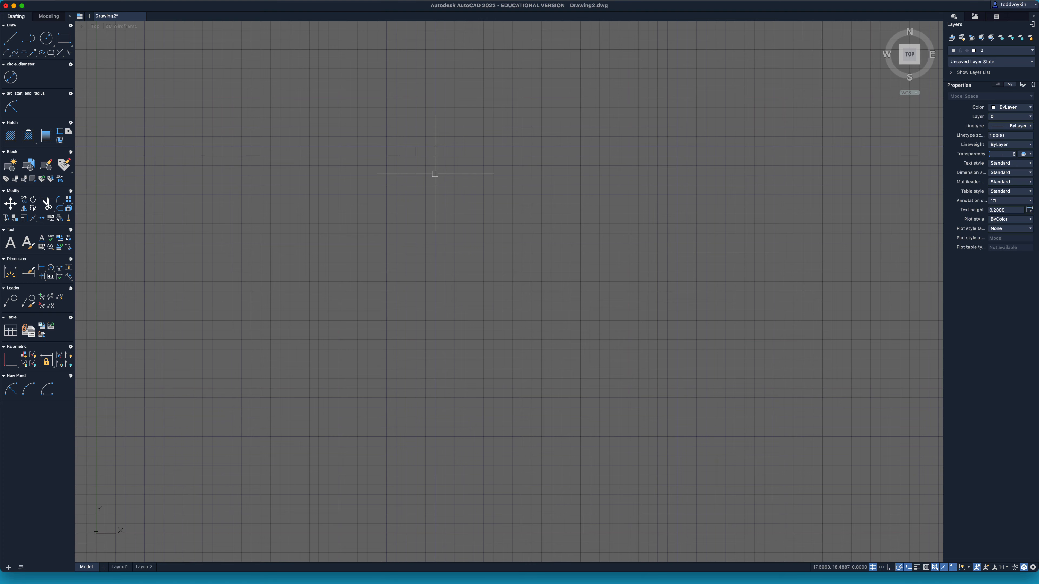
double_click(703, 9)
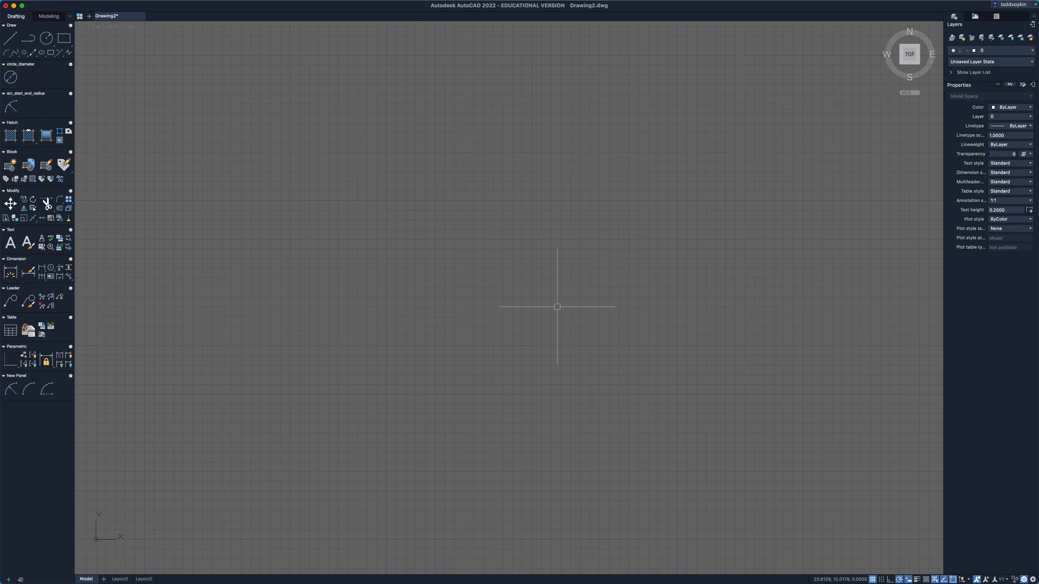
Hide all palettes at once to clear the drawing area, and bring them back.
key("super+0")
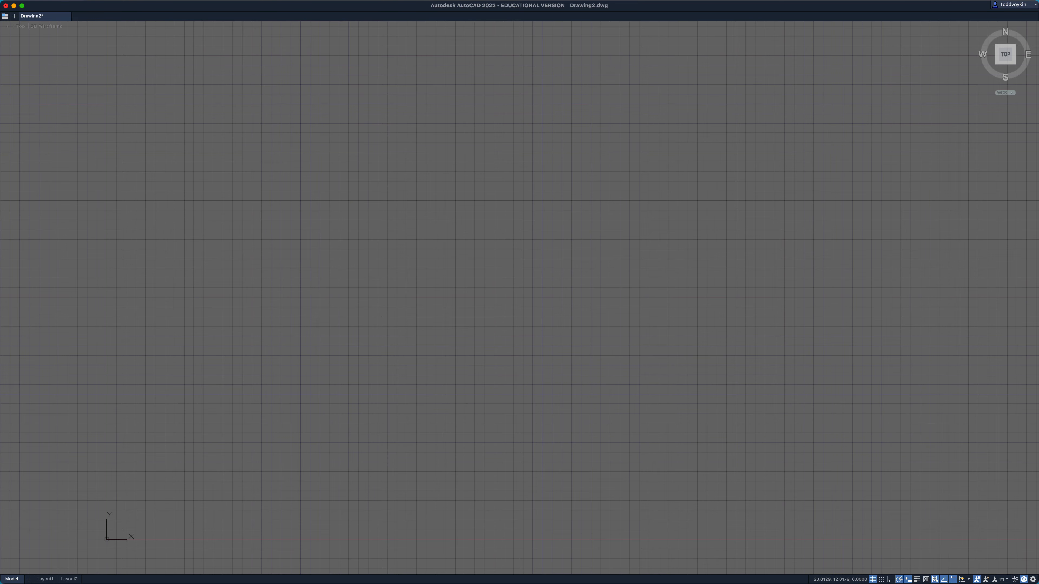
key("super+0")
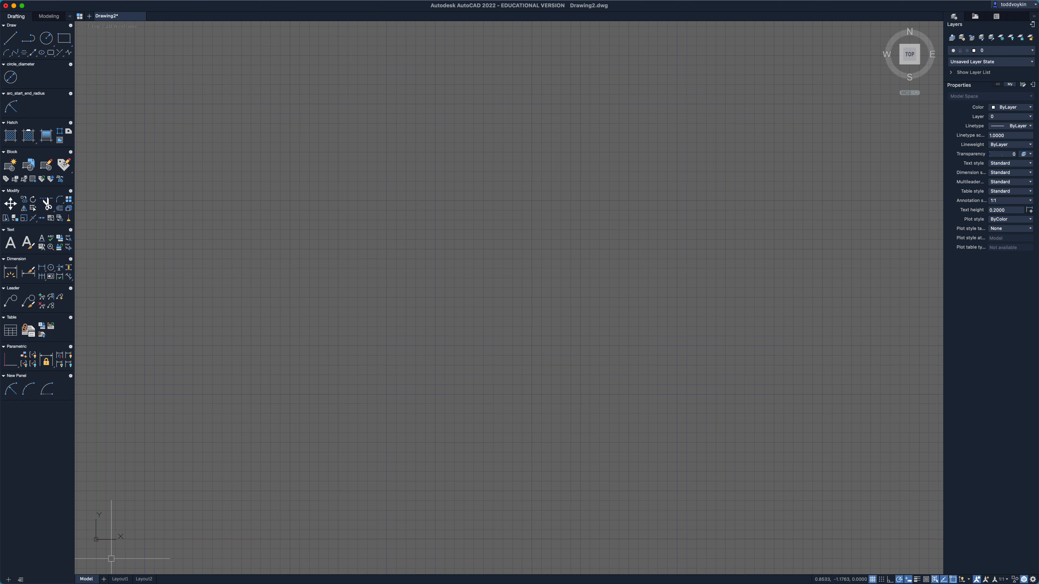
View the Layout1 paper space, add a new layout, and return to model space.
left_click(120, 580)
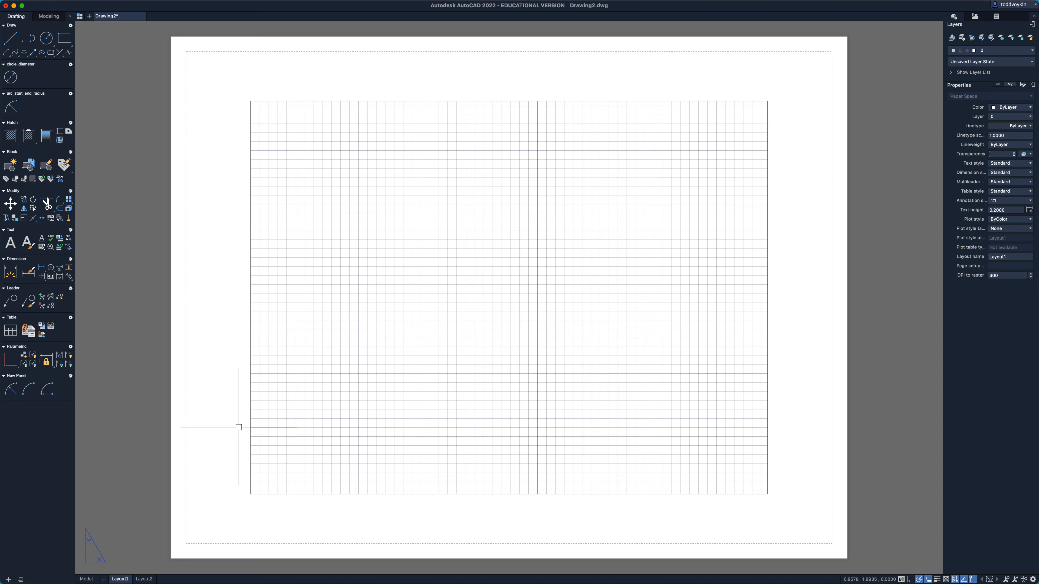
left_click(104, 579)
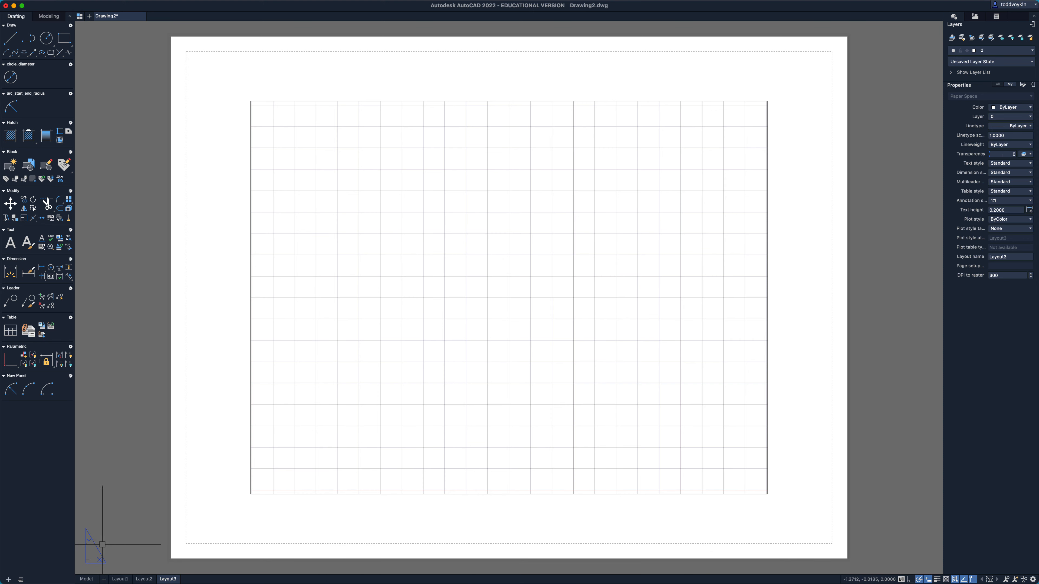
left_click(86, 579)
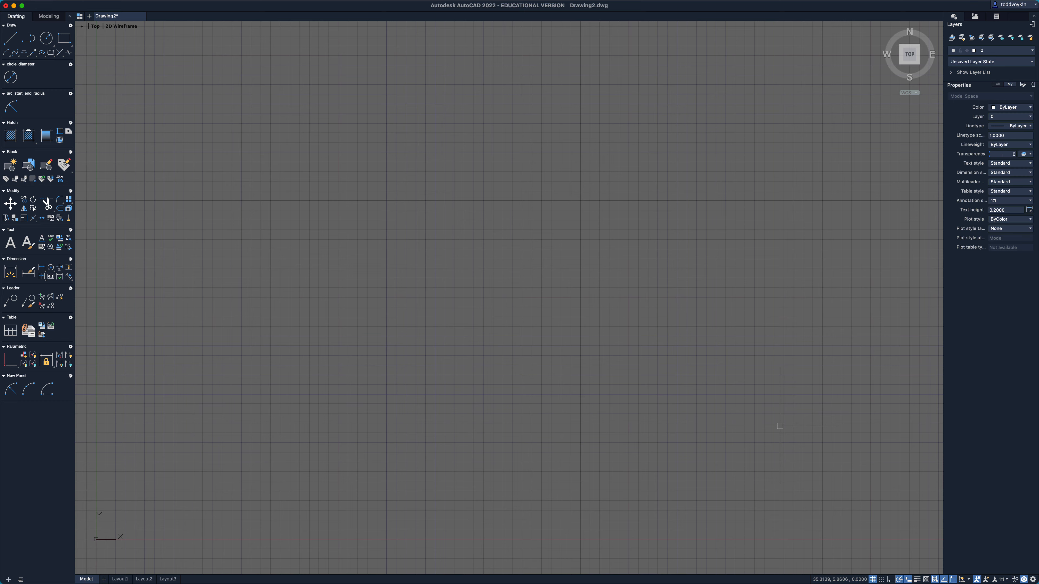
Turn off the grid display in model space.
key("F7")
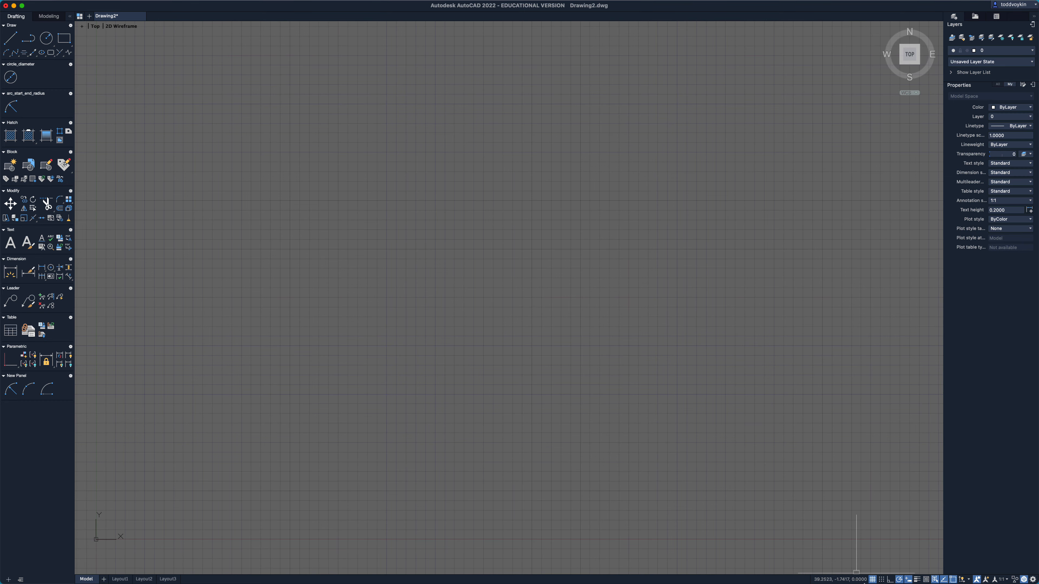
left_click(872, 579)
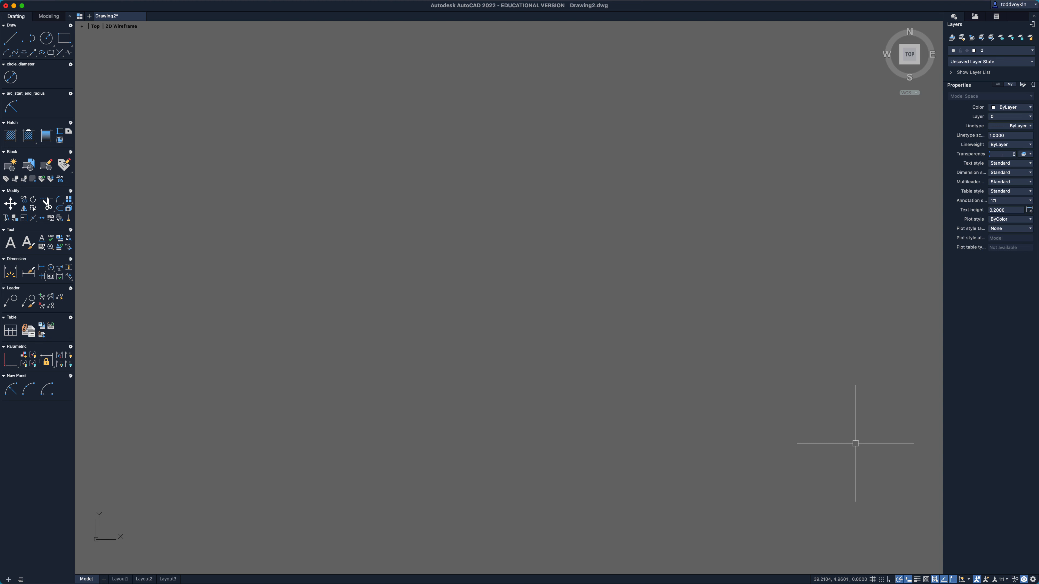
key("F9")
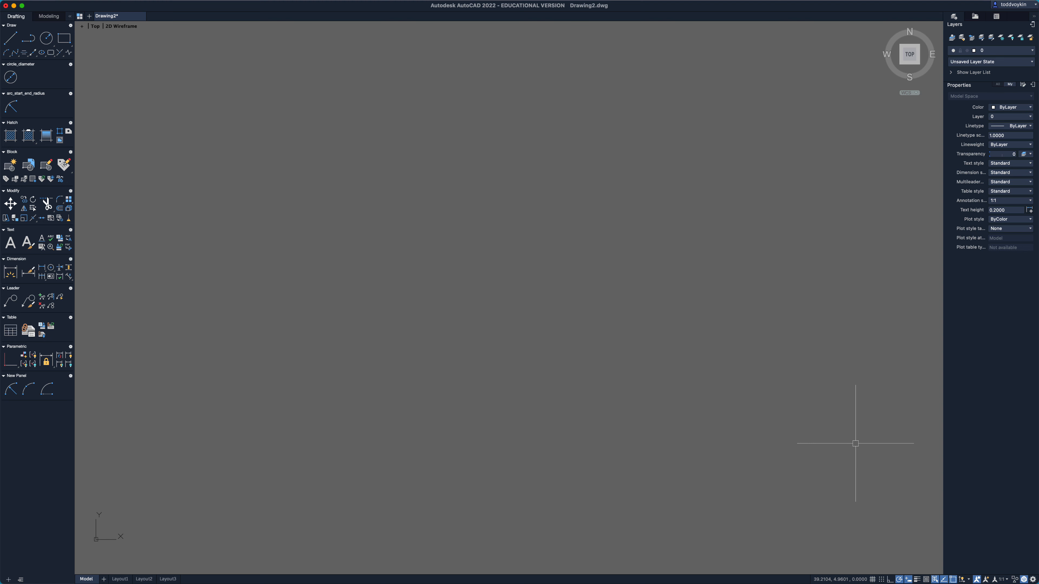
Start a line, compare its movement with ortho mode on and off, and cancel the line.
left_click(891, 580)
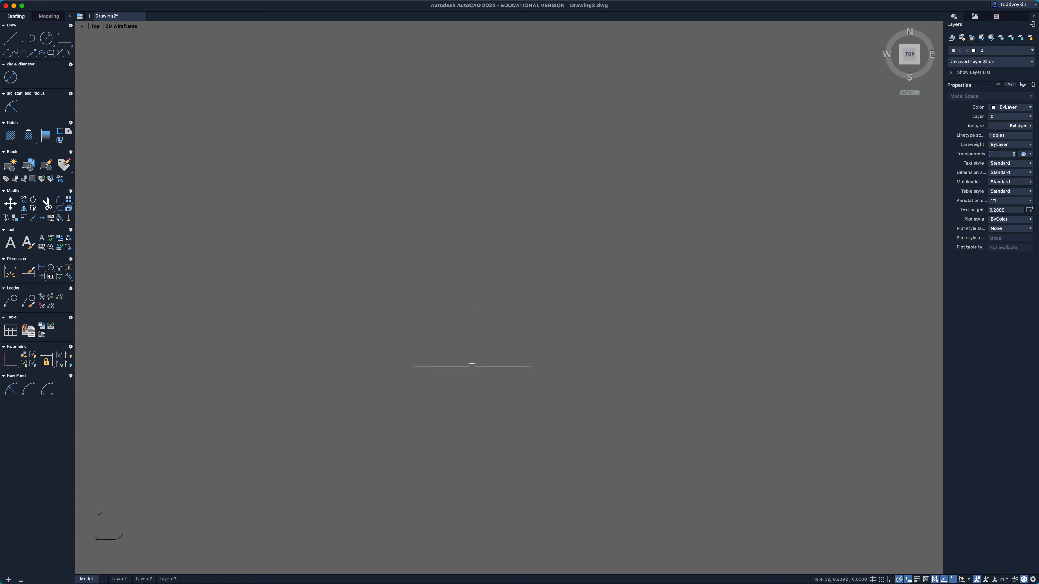
type("l")
key("Return")
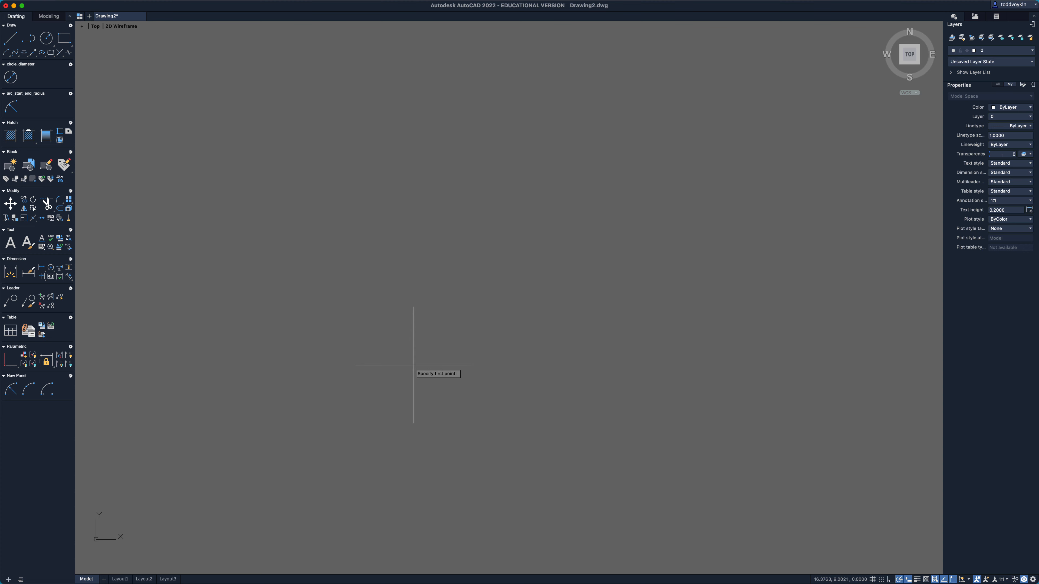
left_click(395, 364)
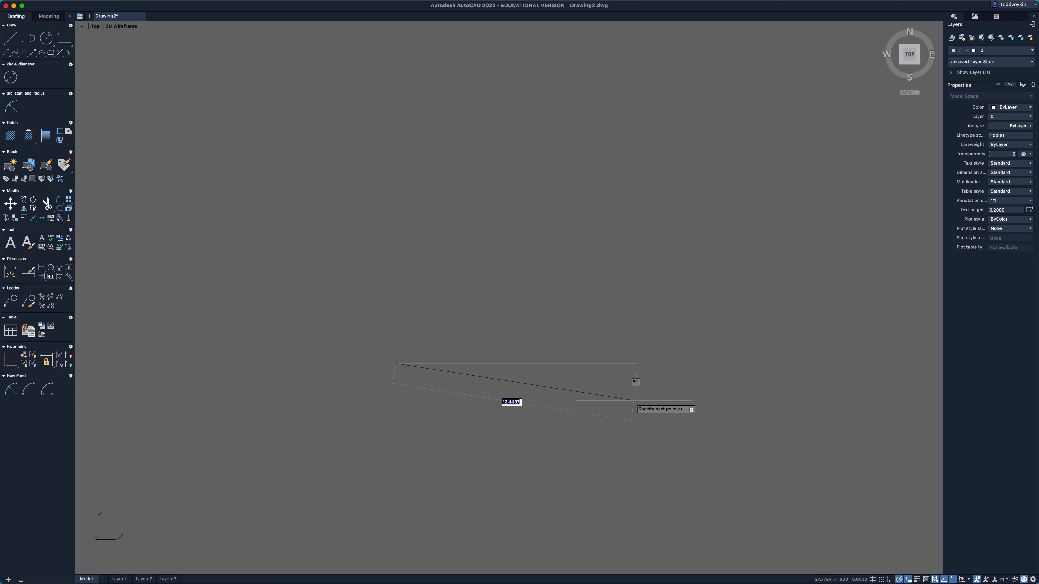
key("super+l")
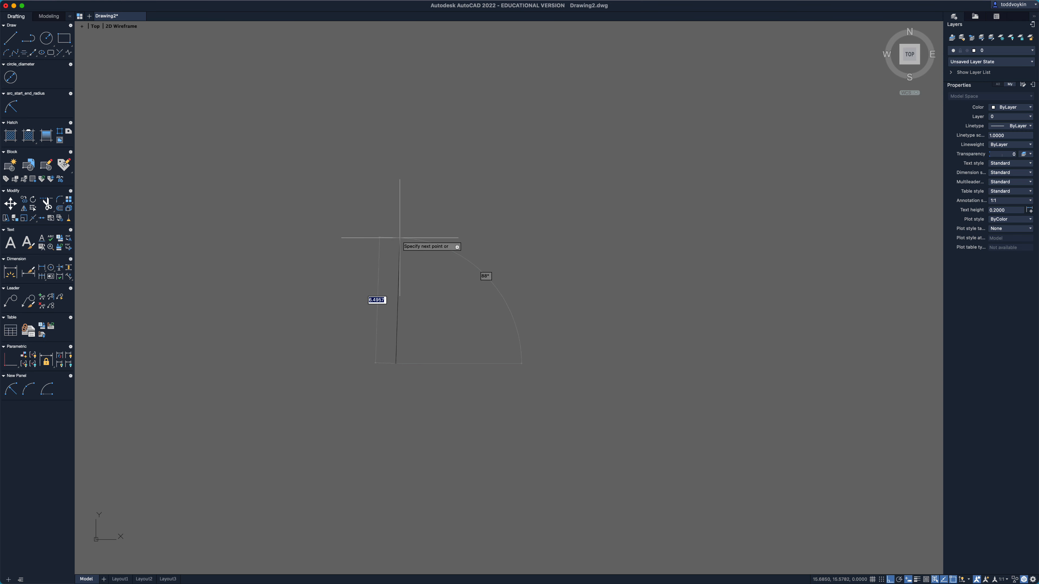
key("F8")
left_click(395, 343)
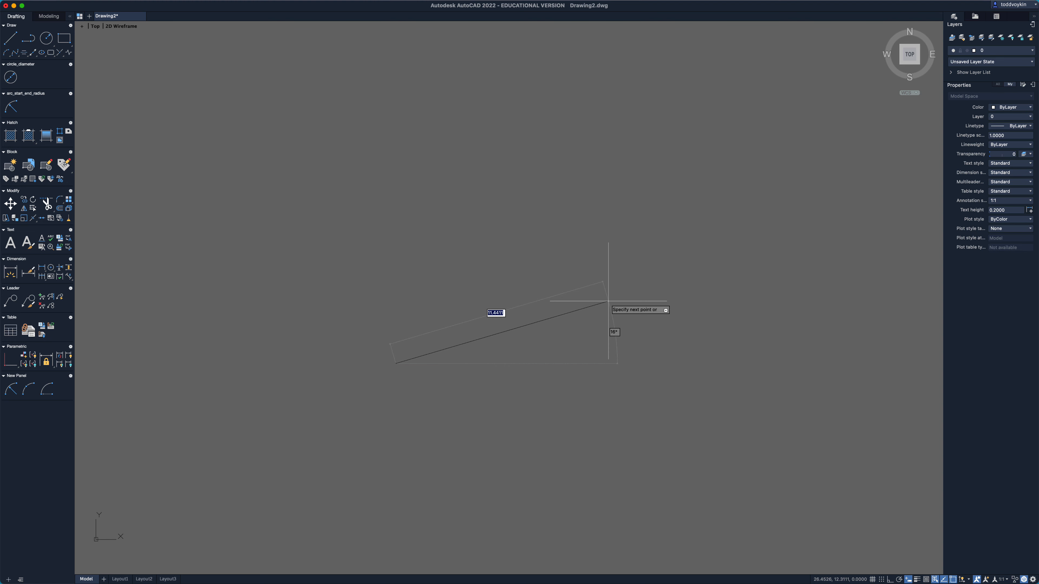
key("Escape")
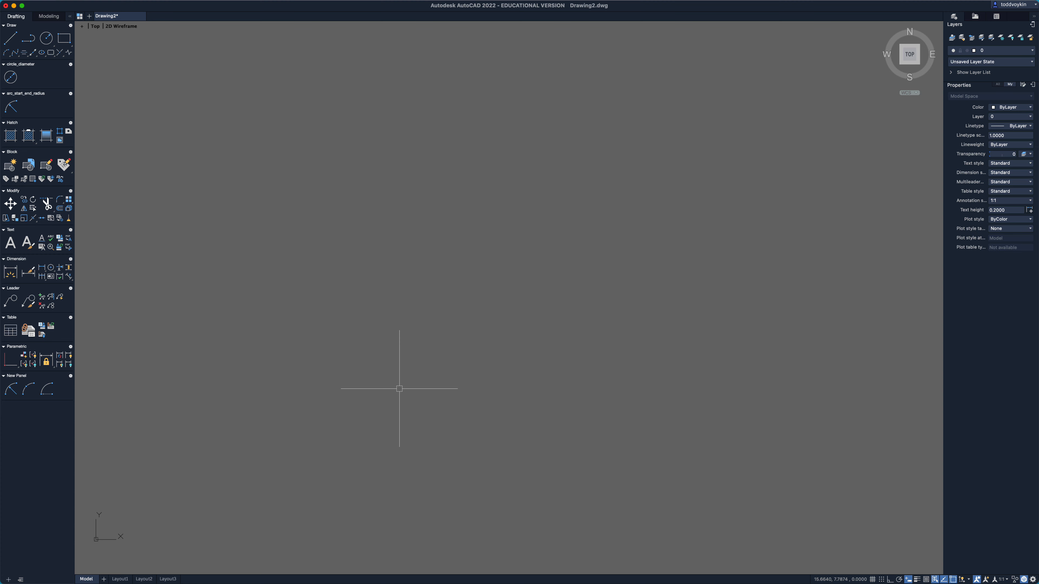
Turn on polar tracking while starting a line, cancel the line, and choose 15 as the polar angle increment.
type("l")
key("Return")
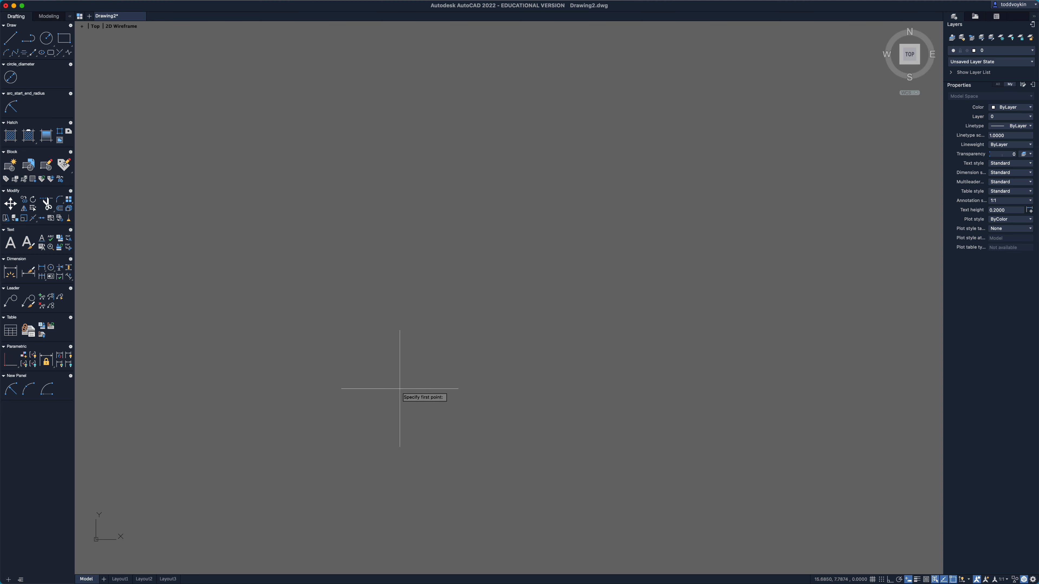
left_click(284, 356)
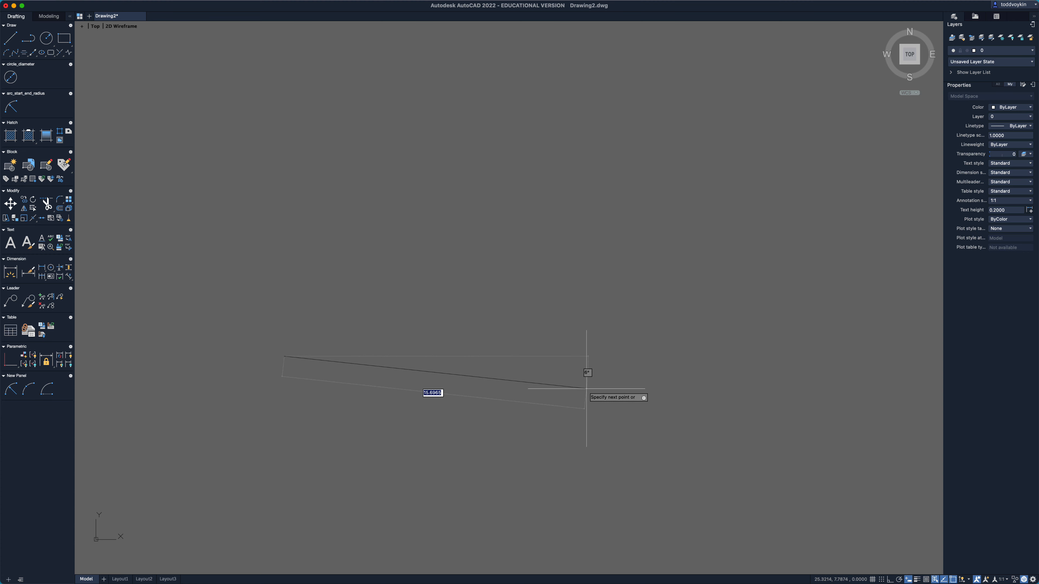
key("super+u")
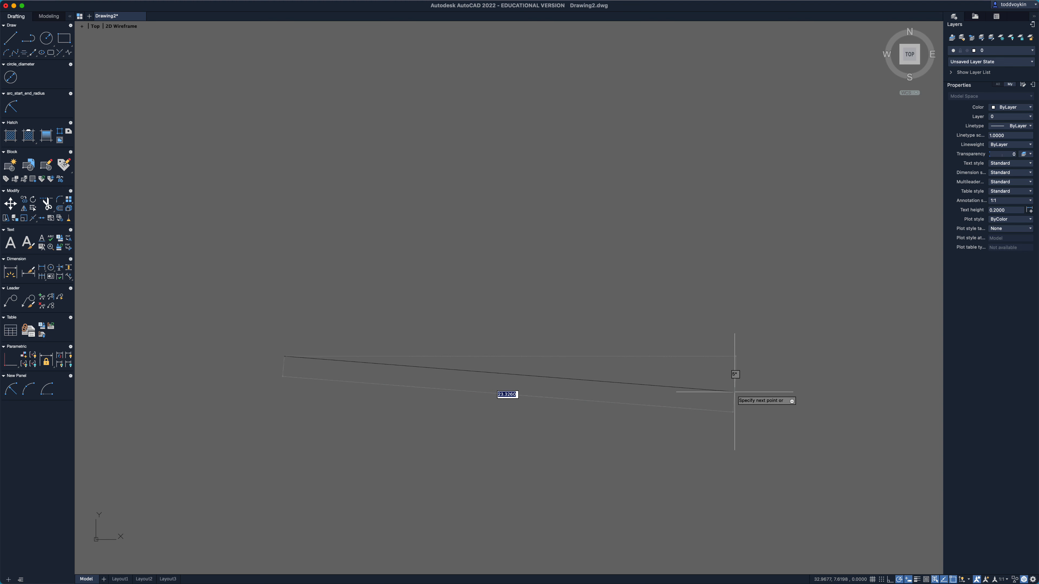
key("Escape")
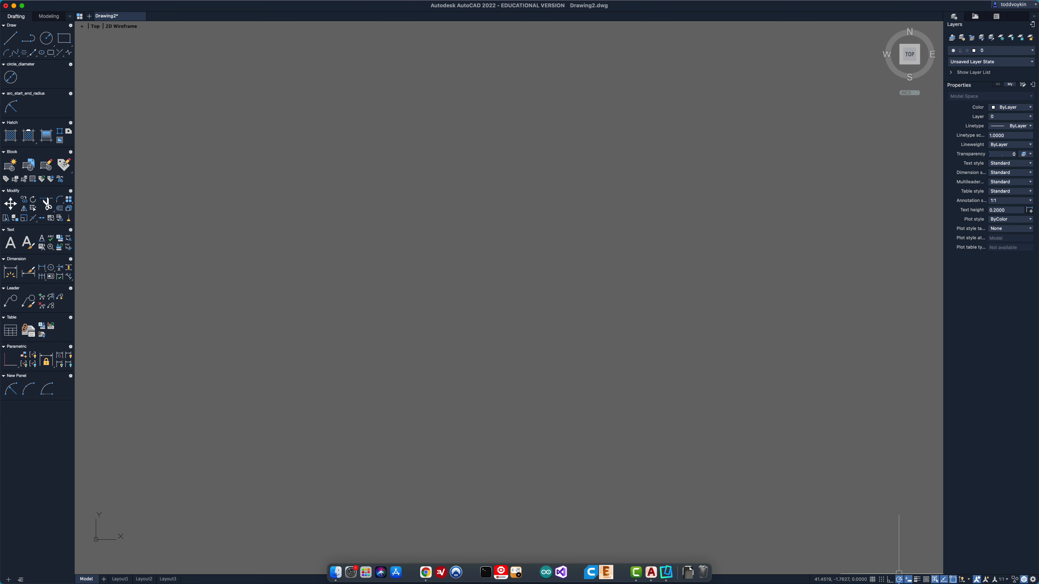
right_click(899, 581)
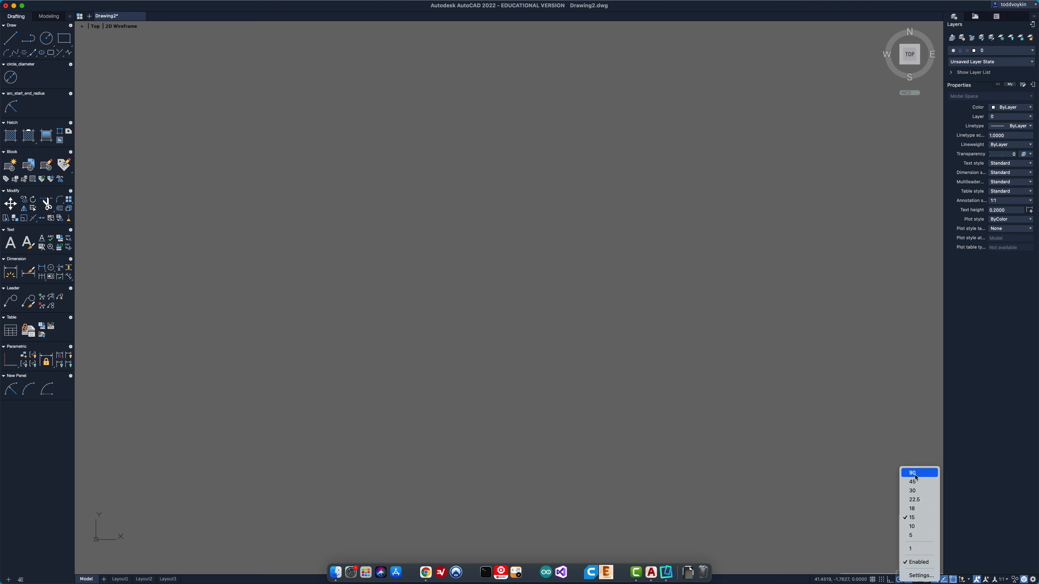
left_click(914, 518)
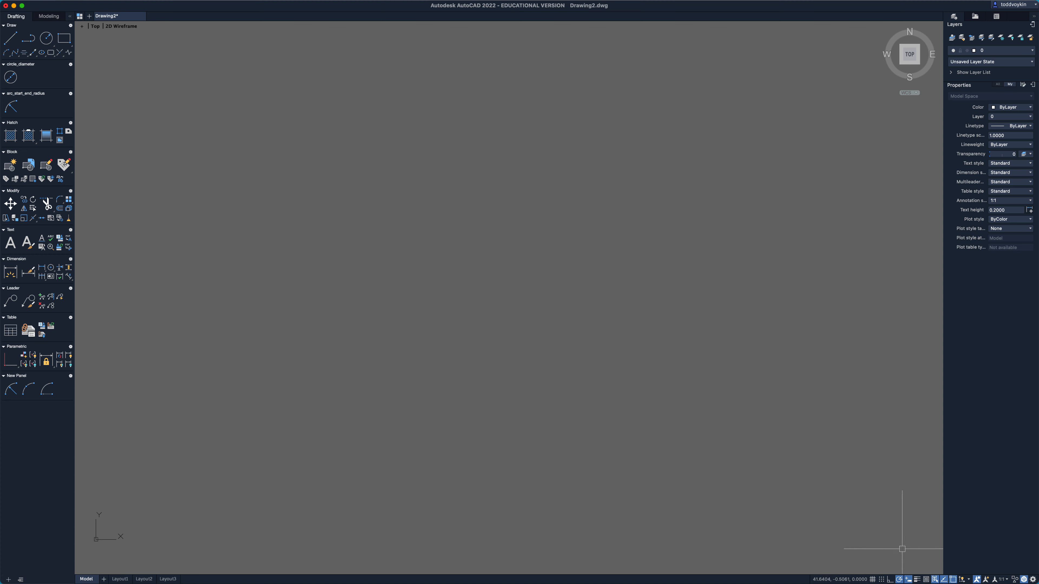
Compare entering the Line command with dynamic input on and off, and turn dynamic input back on.
left_click(908, 579)
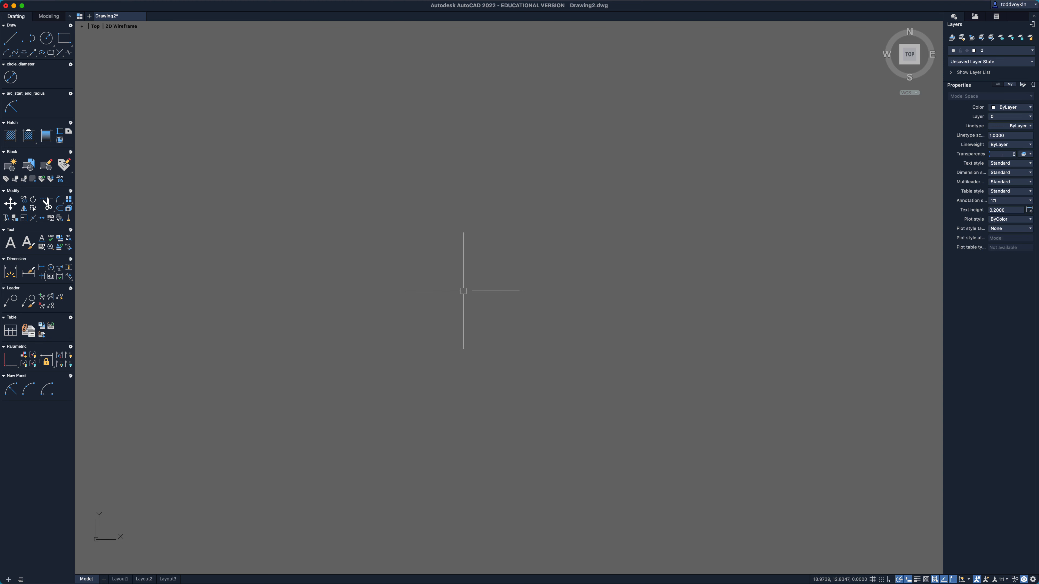
type("l")
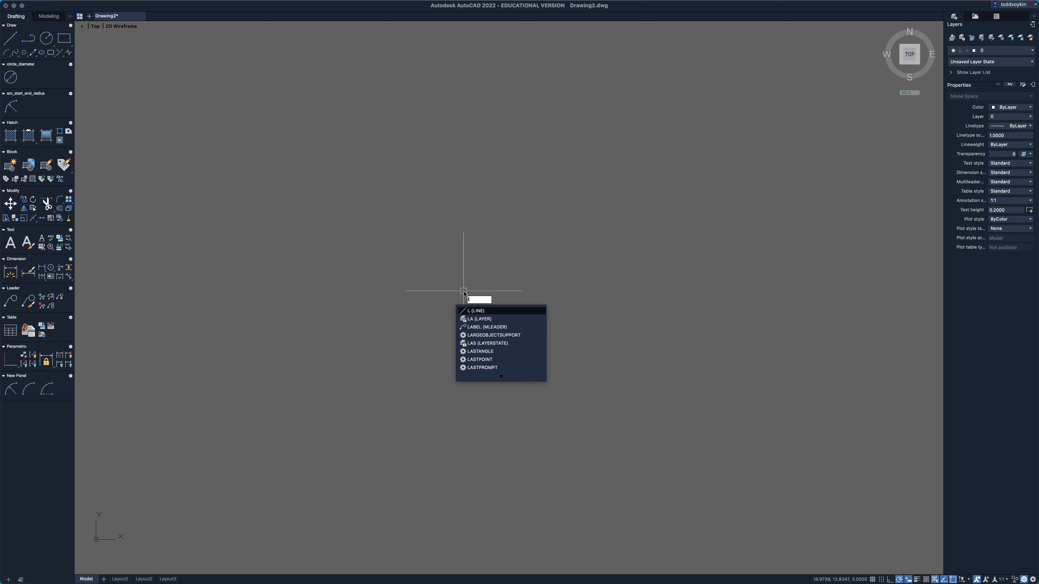
key("Return")
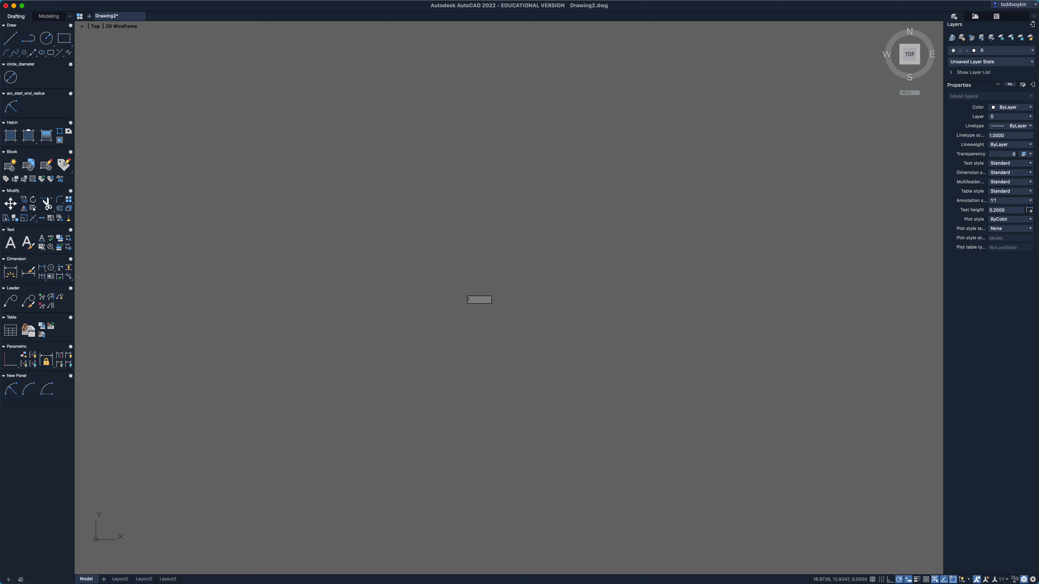
key("Escape")
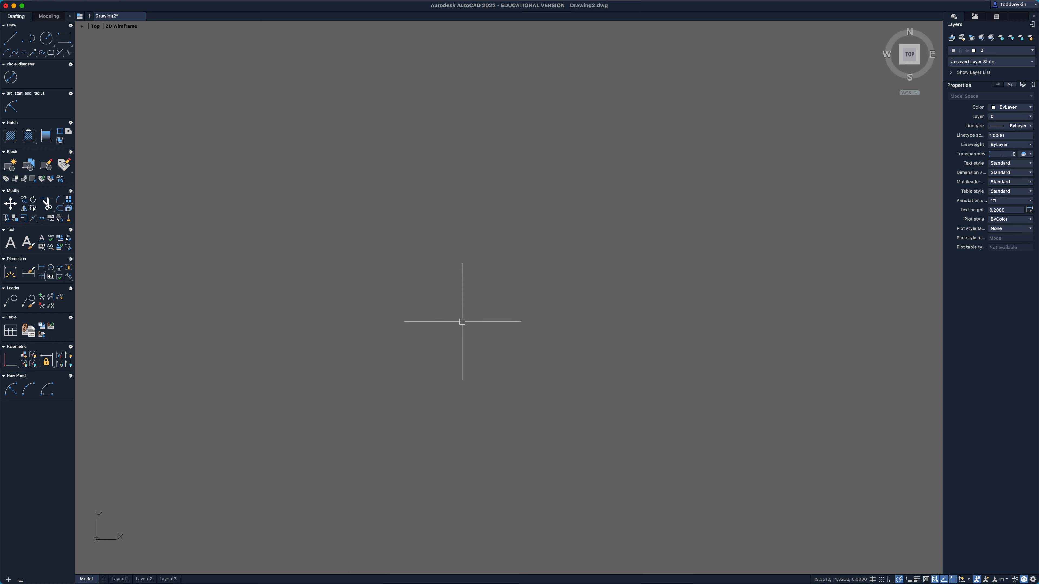
type("l")
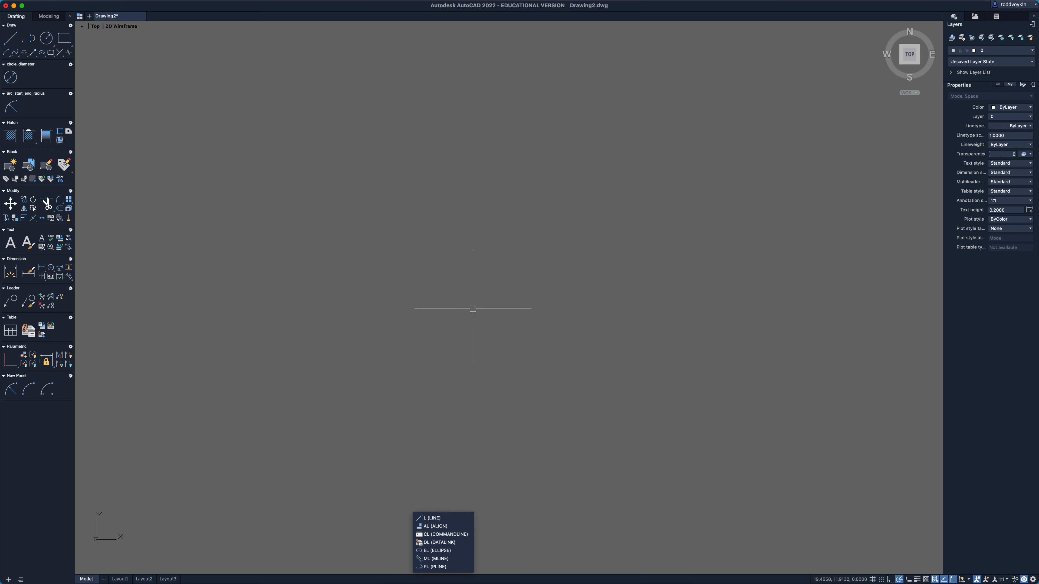
type("i")
key("Escape")
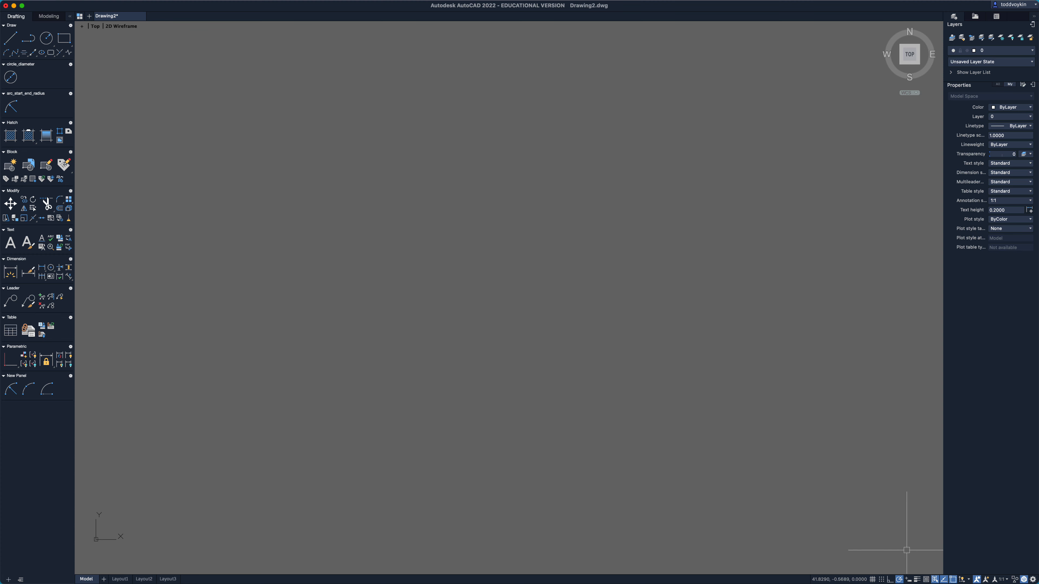
left_click(907, 580)
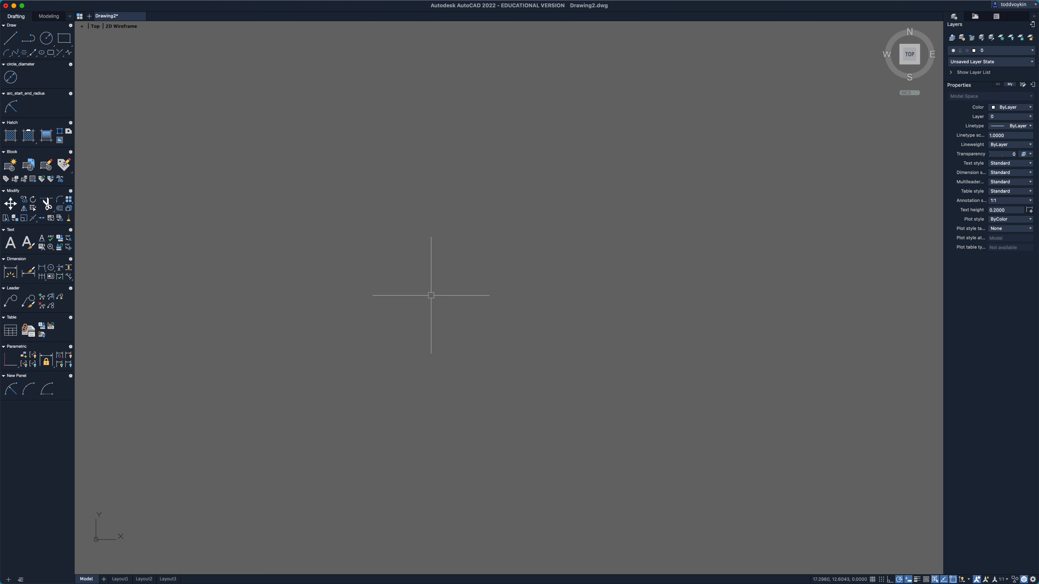
Draw three overlapping circles of decreasing size, each upper one centred on the top of the circle below, the middle one with radius about 1.07.
type("c")
key("Return")
left_click(436, 305)
left_click(468, 305)
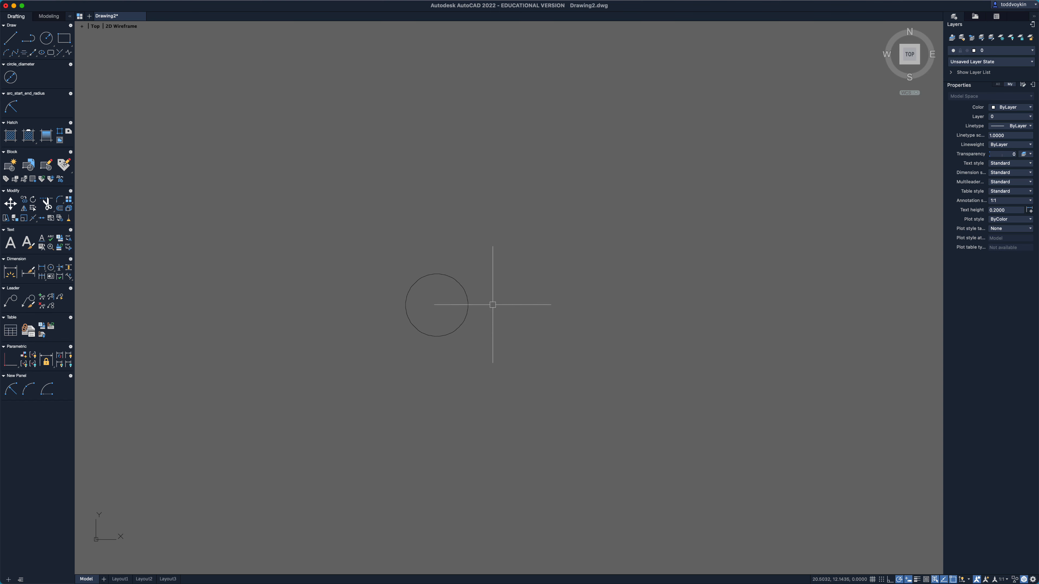
key("Return")
left_click(436, 273)
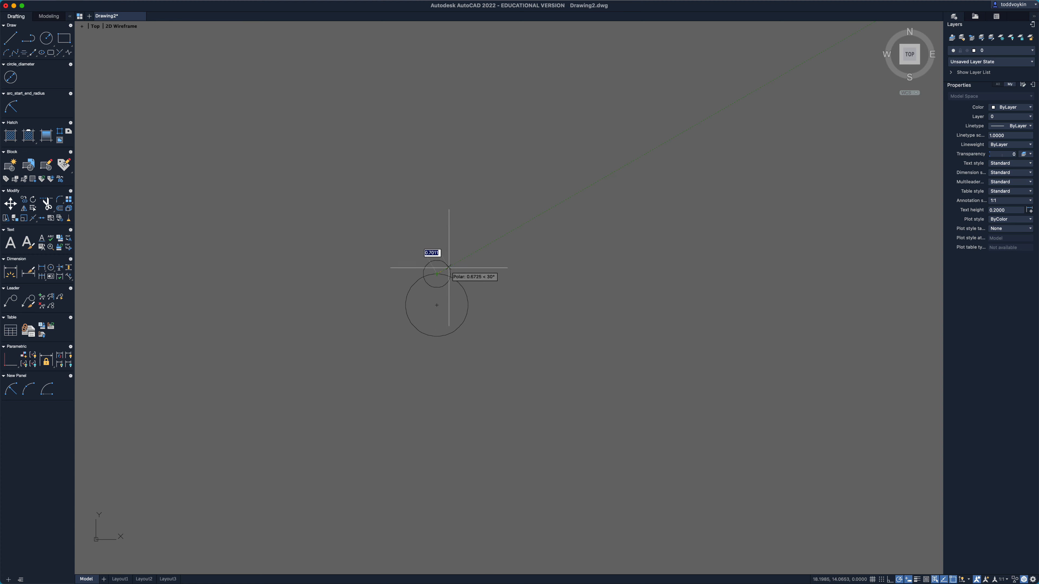
left_click(457, 273)
key("Return")
left_click(437, 252)
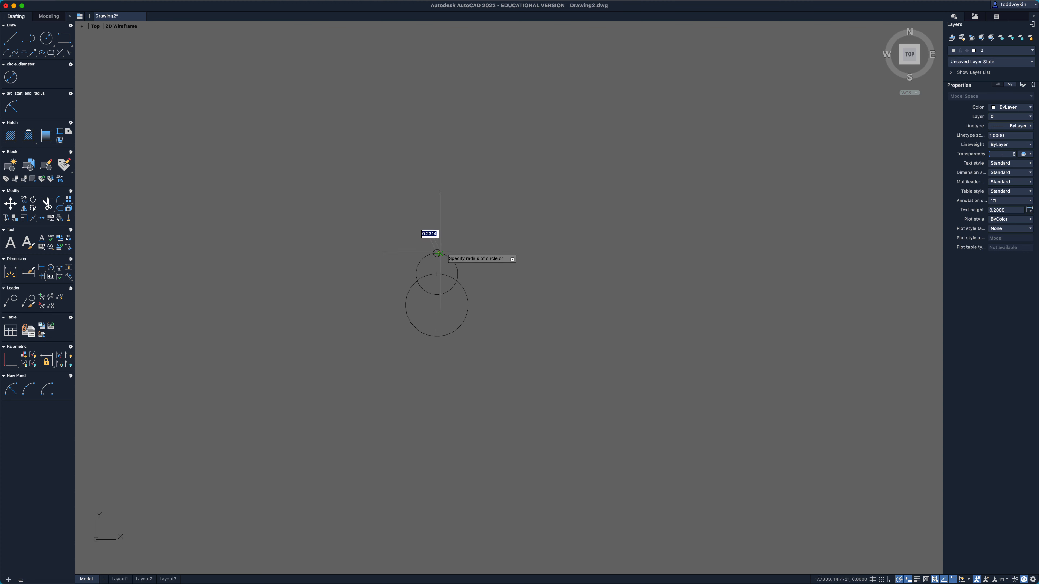
left_click(449, 253)
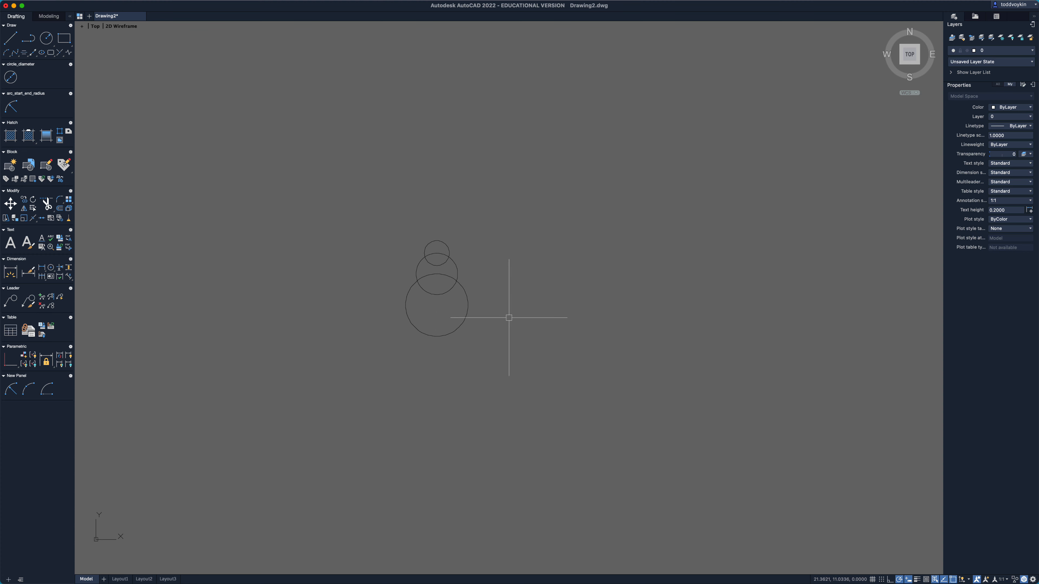
Select the middle circle on its own and clear the selection.
left_click(459, 327)
left_click(456, 274)
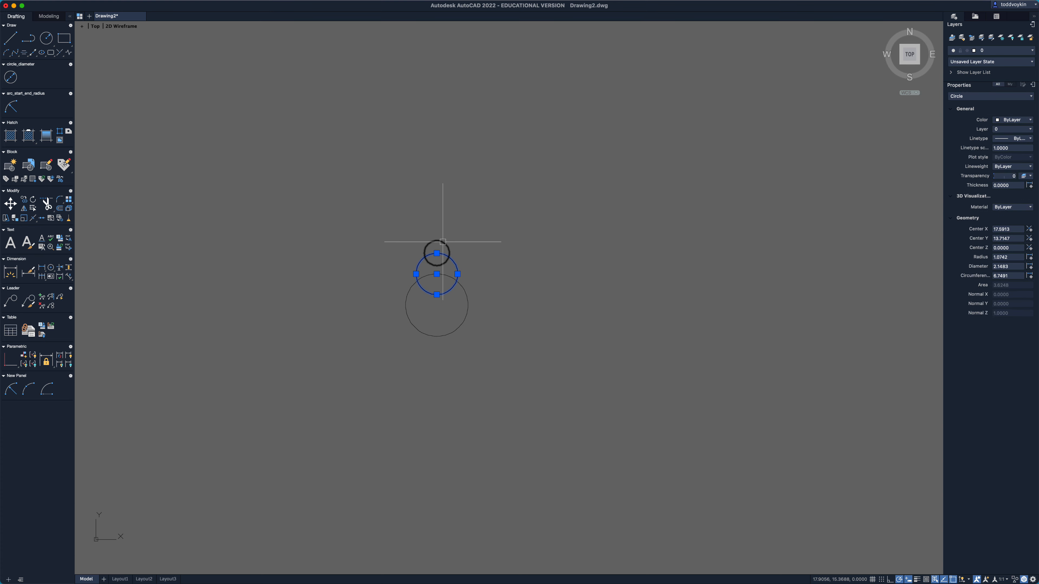
key("Escape")
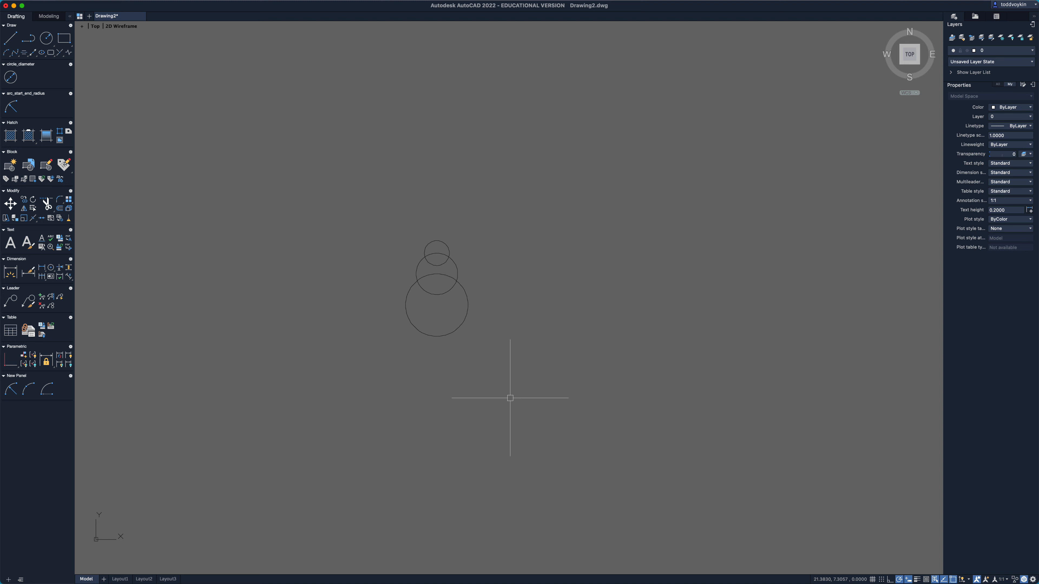
Group the three circles into one object and select the group.
type("tr")
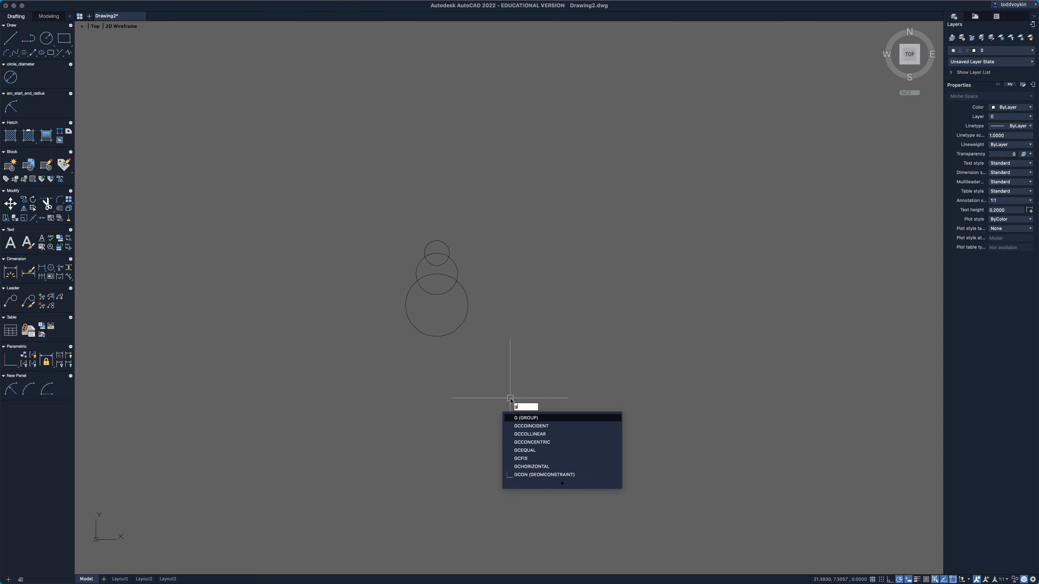
key("Return")
left_click(510, 397)
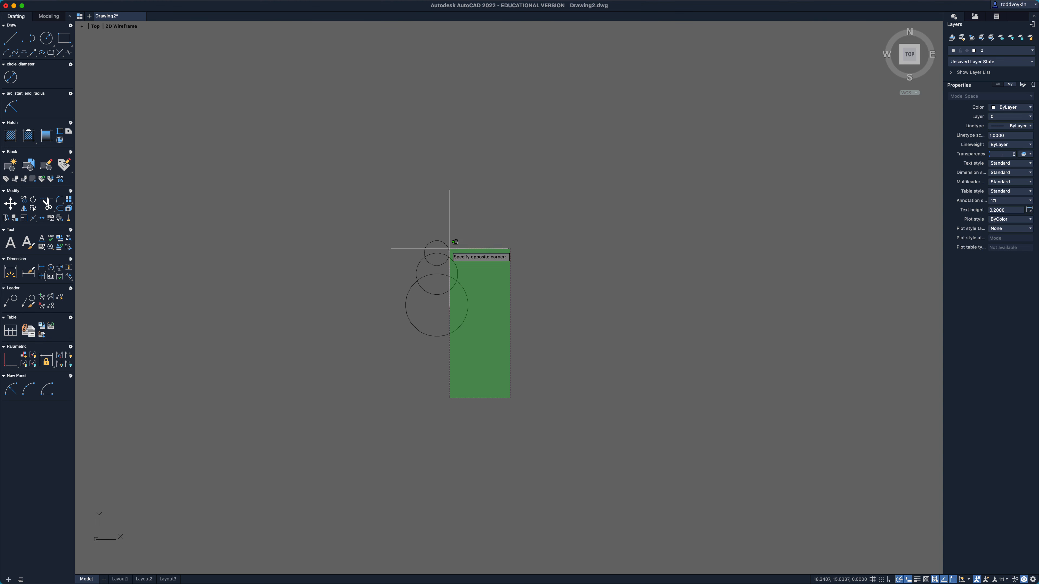
left_click(370, 191)
key("Escape")
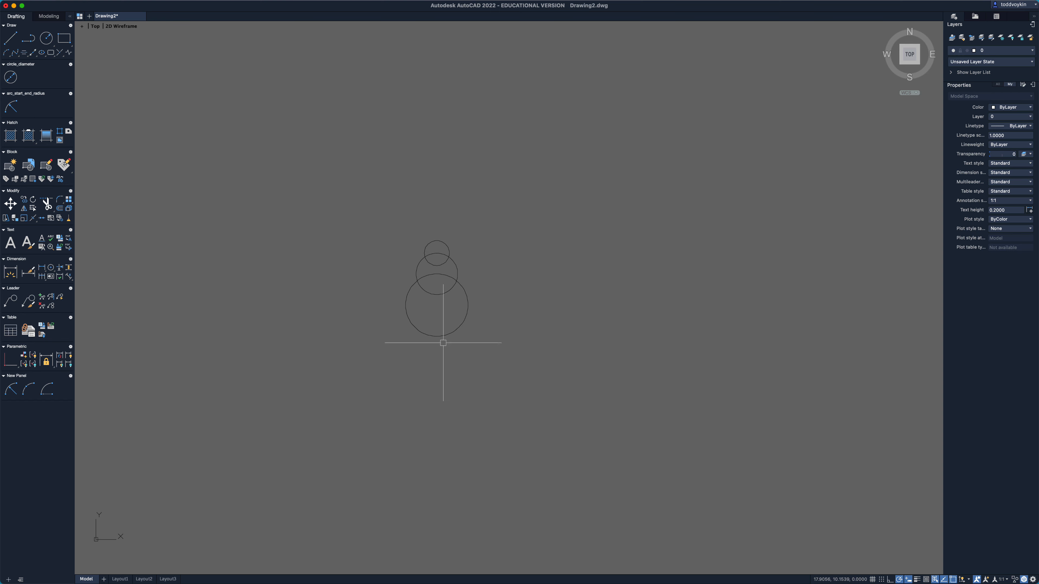
left_click(438, 336)
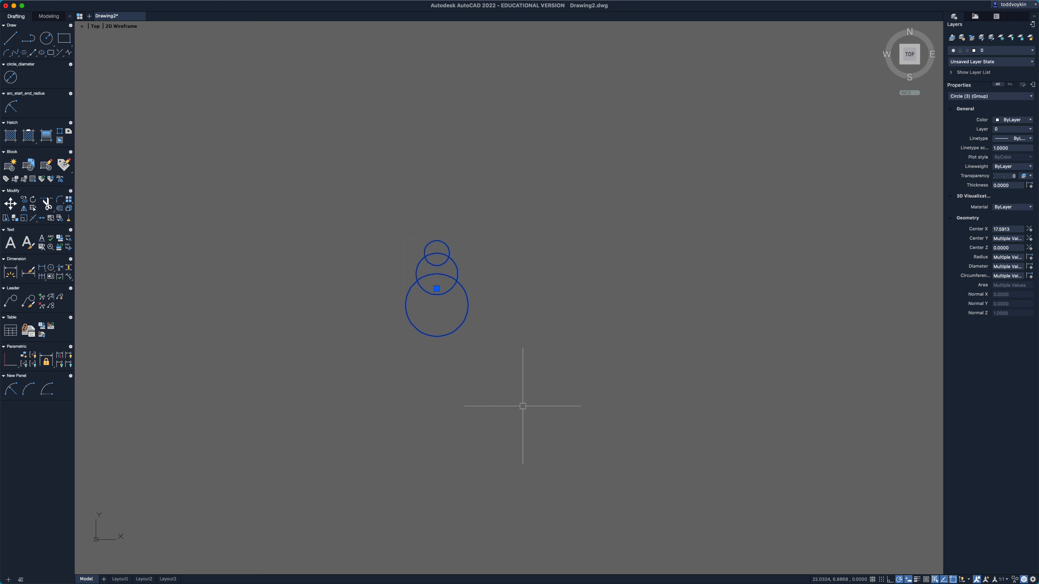
Erase the whole group of three circles, and undo the erasure.
key("Escape")
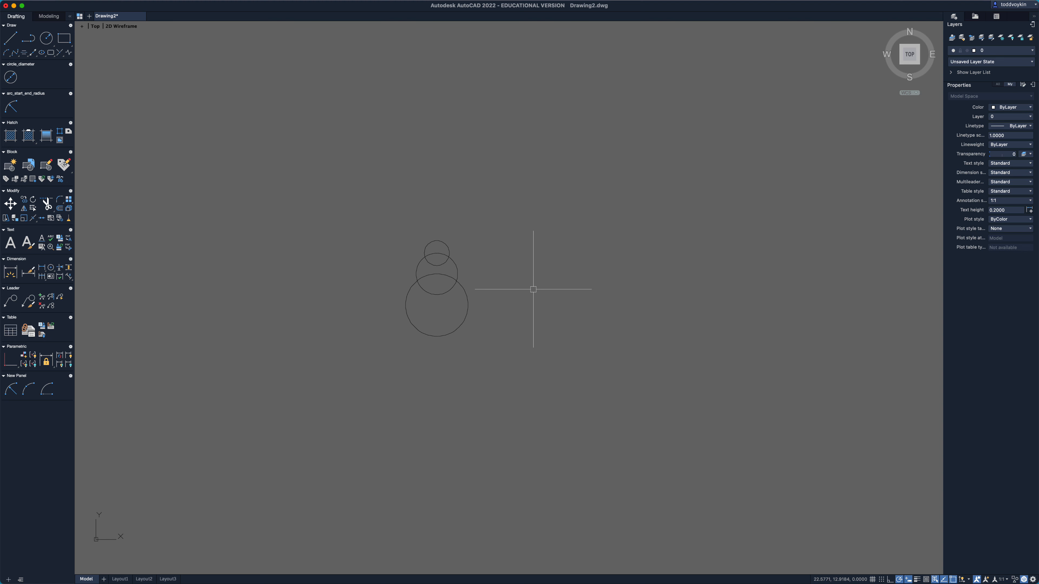
type("e")
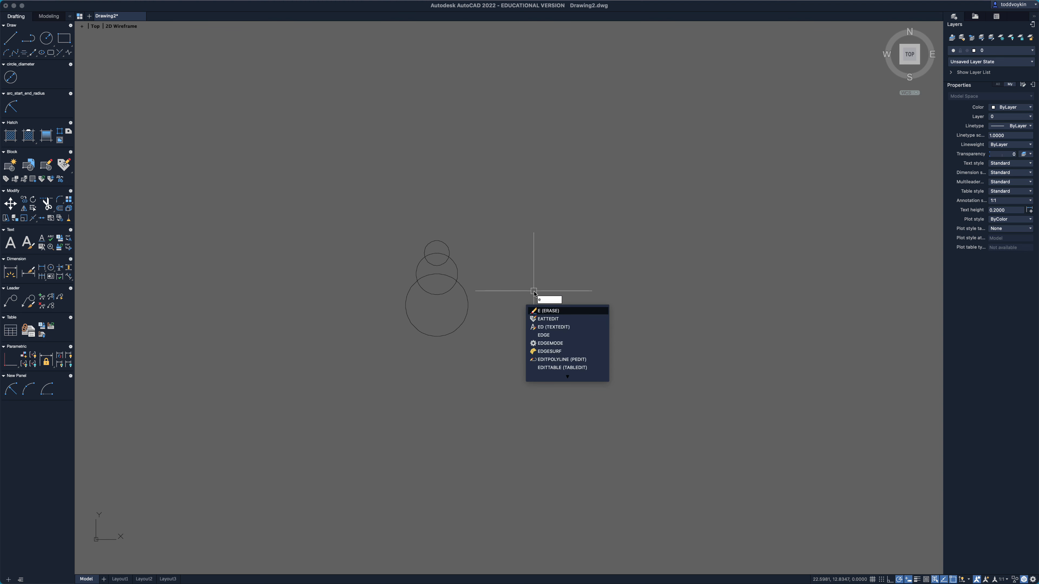
key("Return")
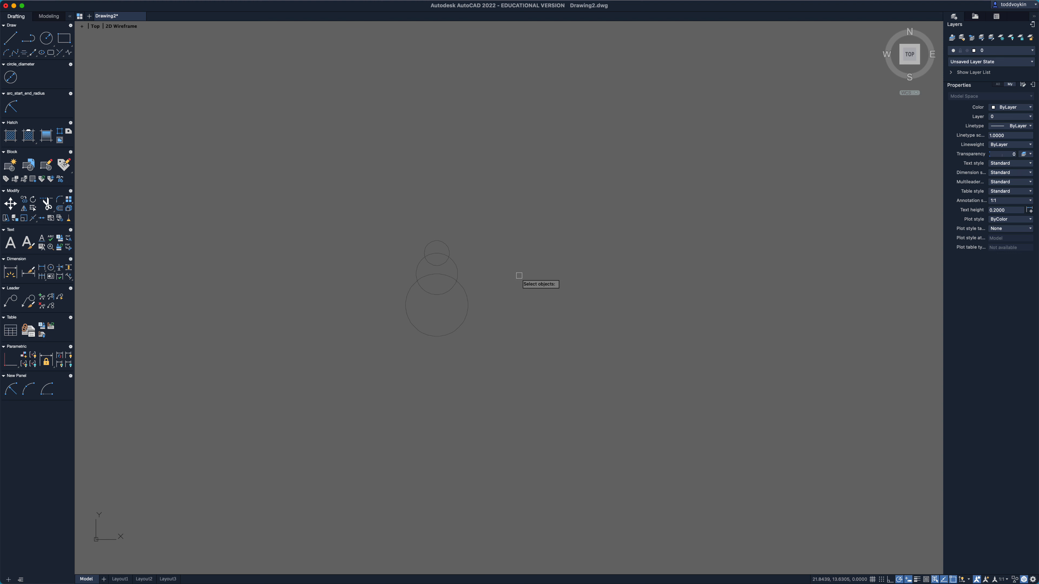
key("Return")
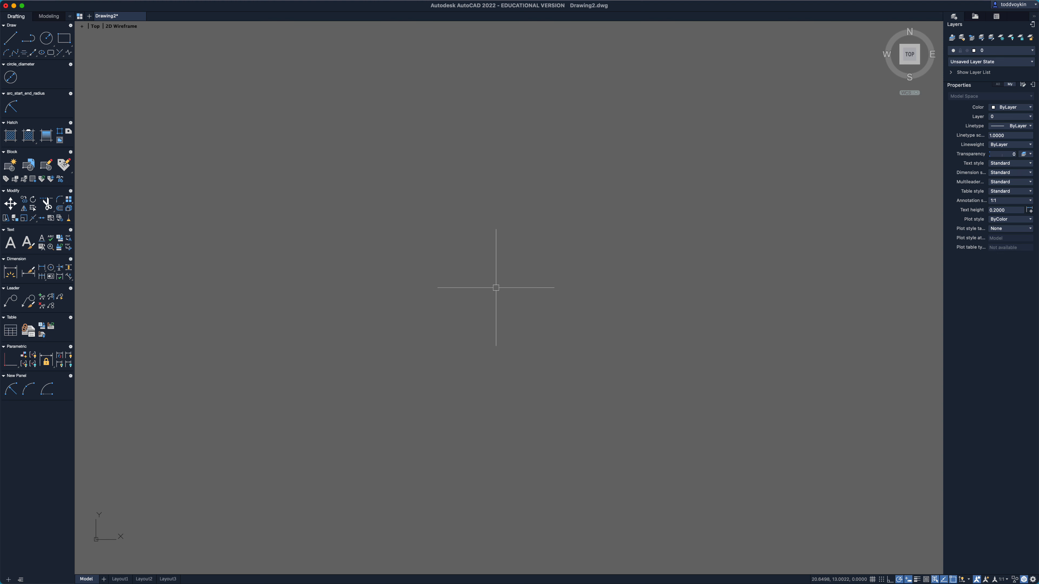
key("super+z")
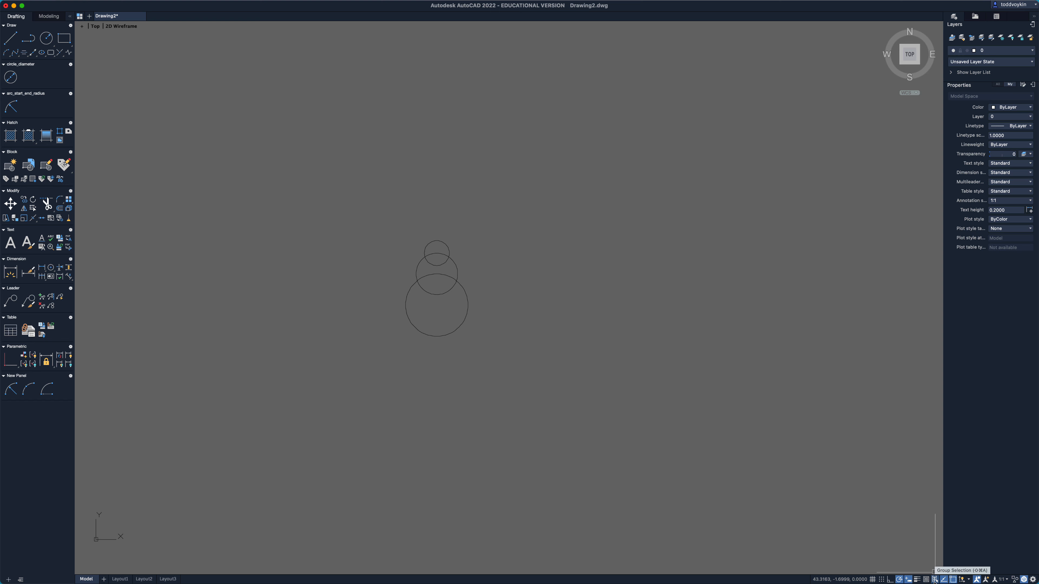
Turn off group selection and delete only the middle circle of the group.
left_click(934, 581)
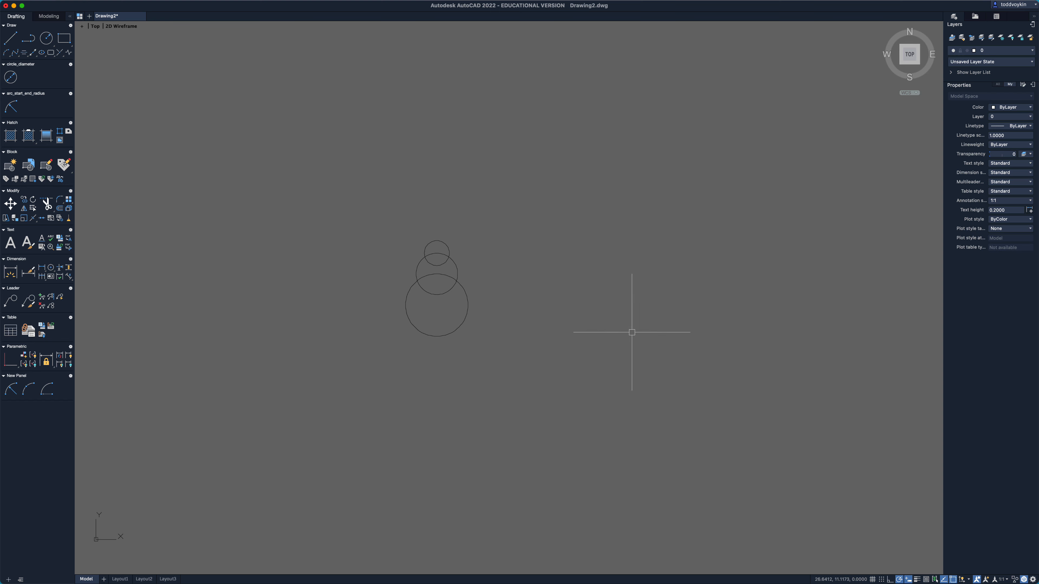
left_click(457, 266)
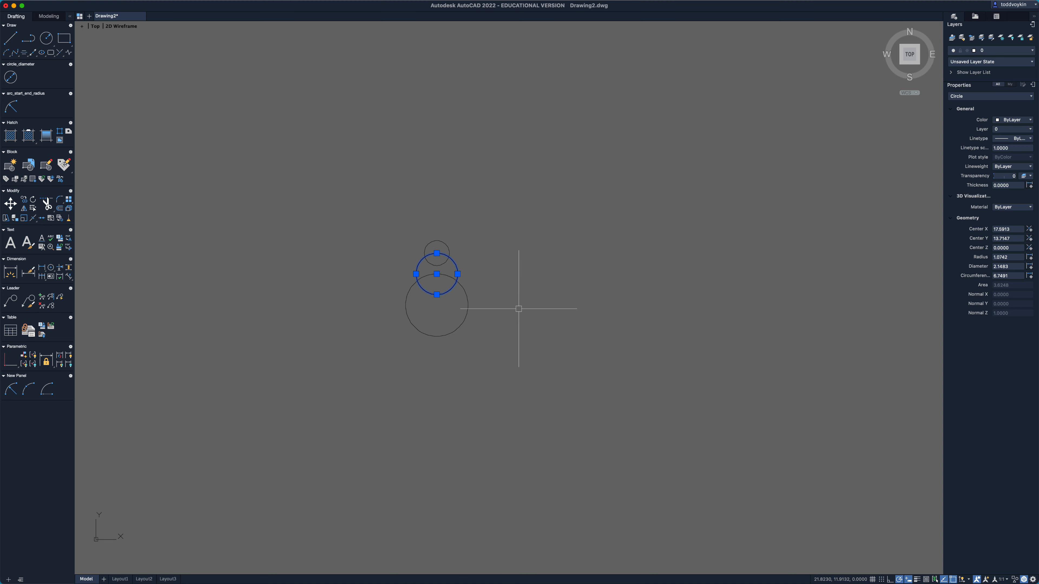
key("Escape")
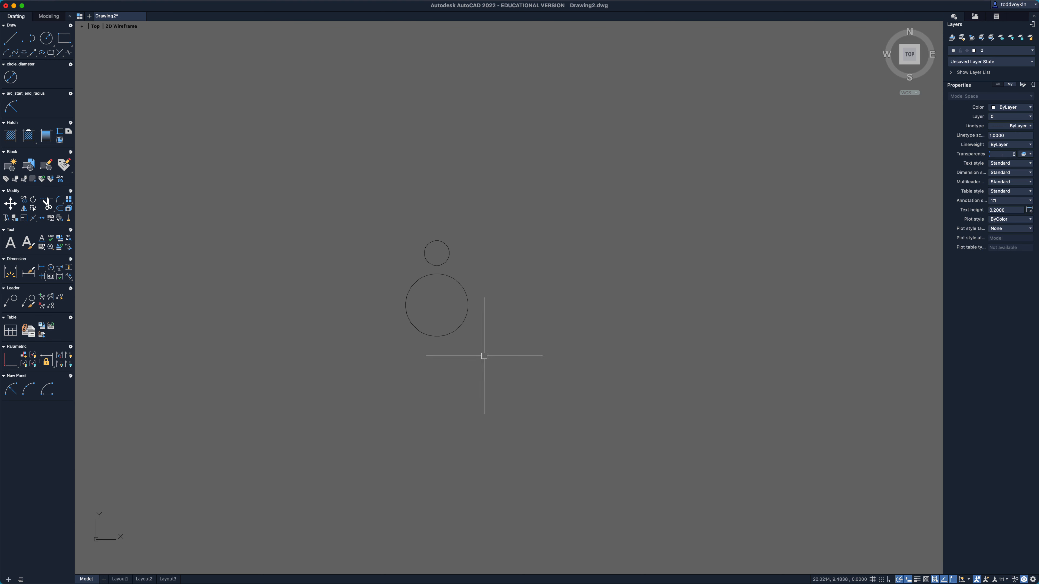
With group selection back on, select the two remaining circles as a group, and delete them.
left_click(450, 331)
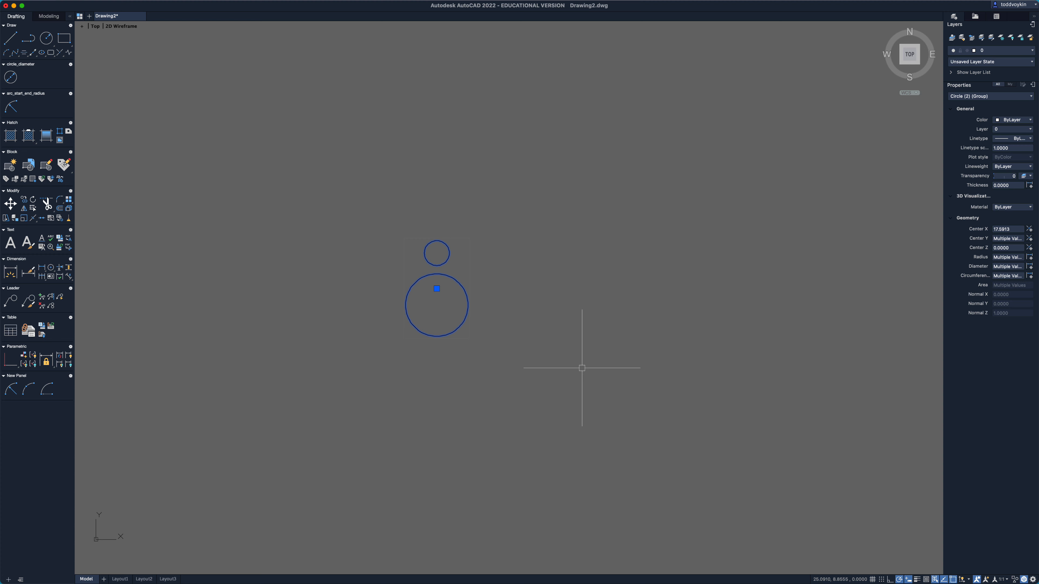
key("Escape")
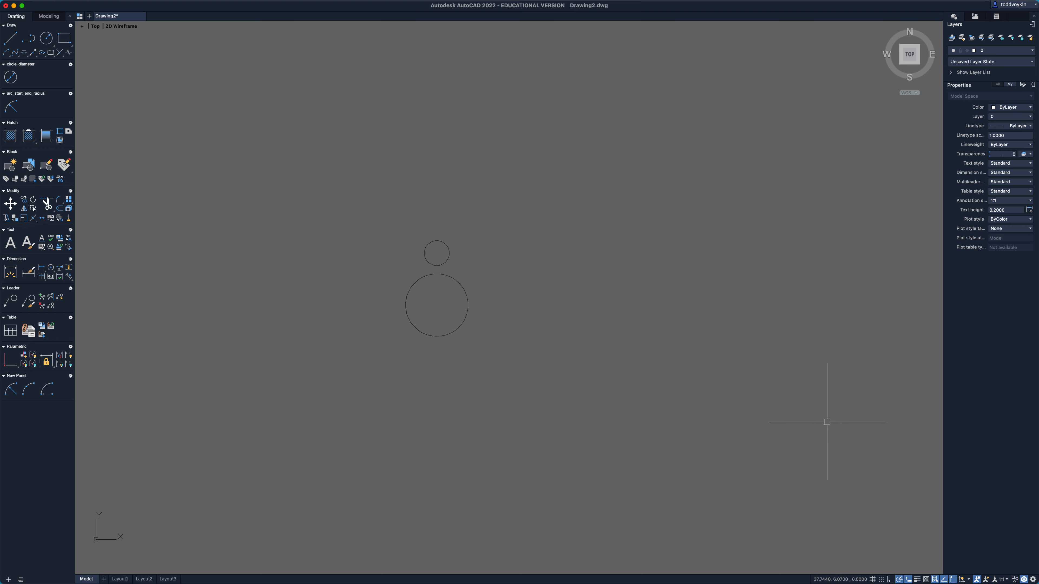
left_click(533, 390)
left_click(418, 253)
key("Delete")
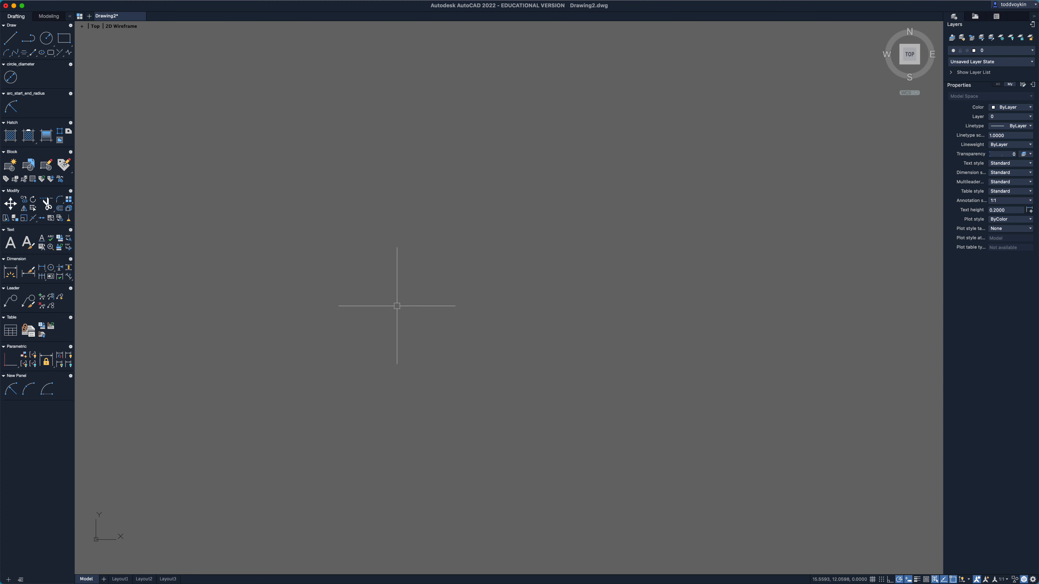
Draw a 10 by 10 square in the middle of the drawing area with the Rectangle command.
type("rec")
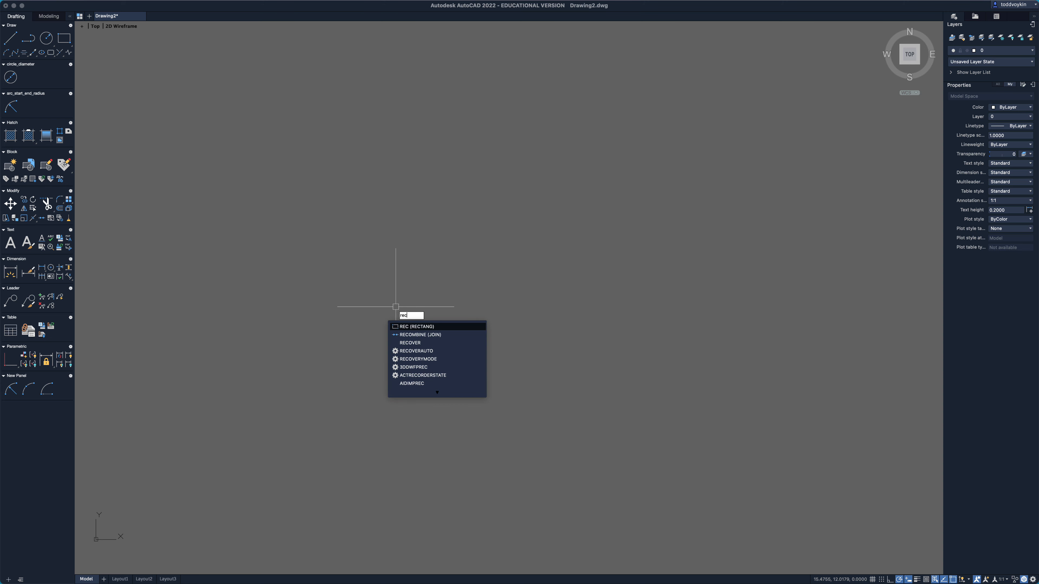
key("Return")
left_click(387, 331)
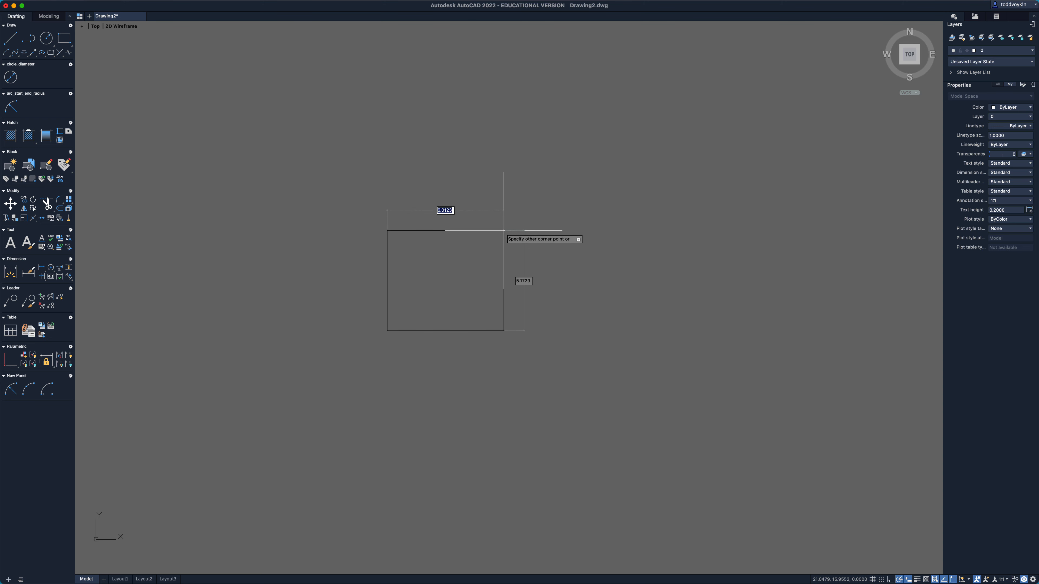
type("10")
key("Tab")
type("10")
key("Return")
Draw a circle of radius 2 centred 5 units to the right of the square's upper-right corner, using object snap tracking.
middle_click_drag(504, 231, 501, 309)
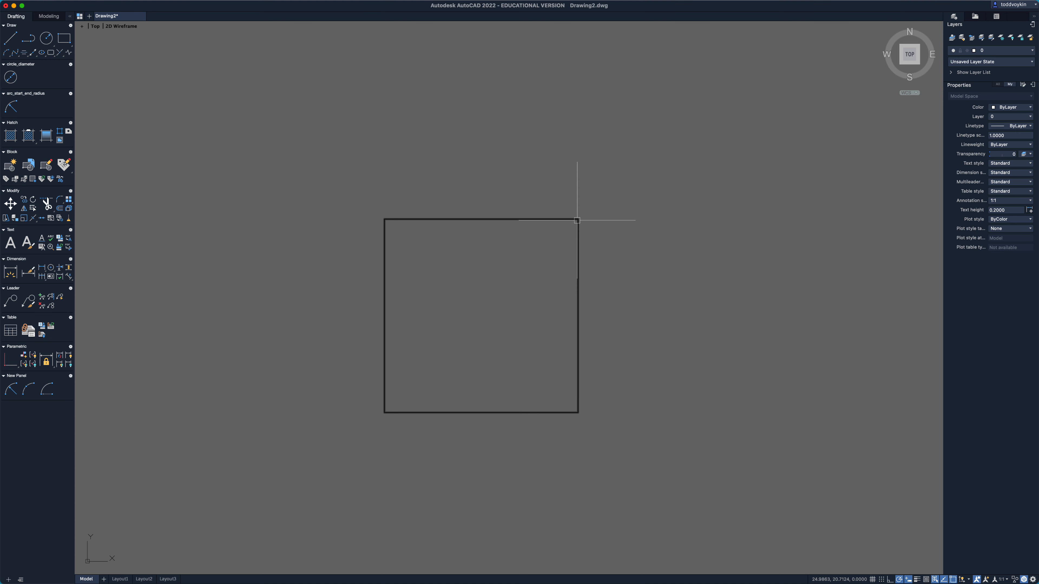
mouse_move(577, 220)
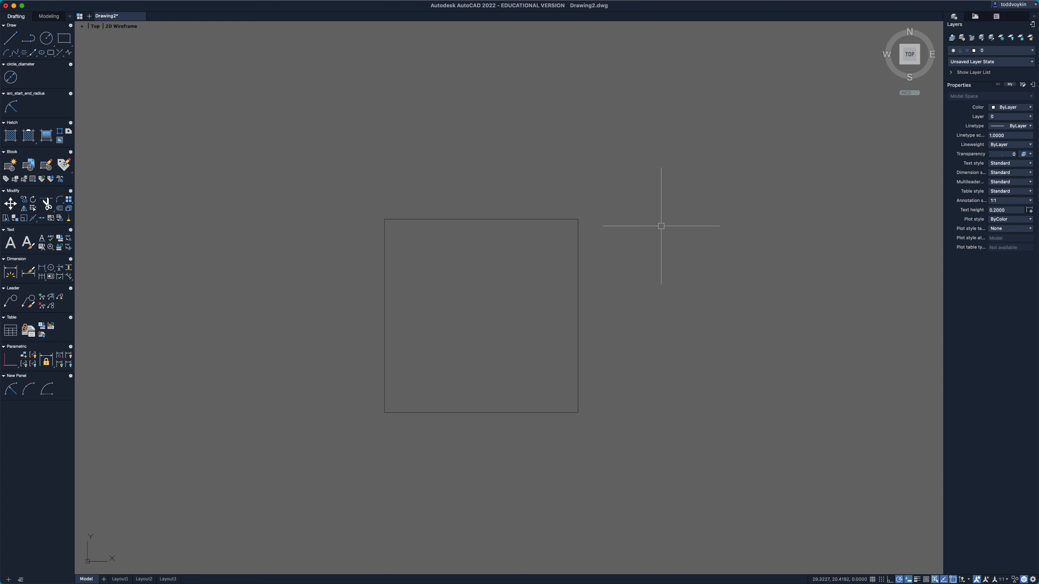
type("c")
key("Return")
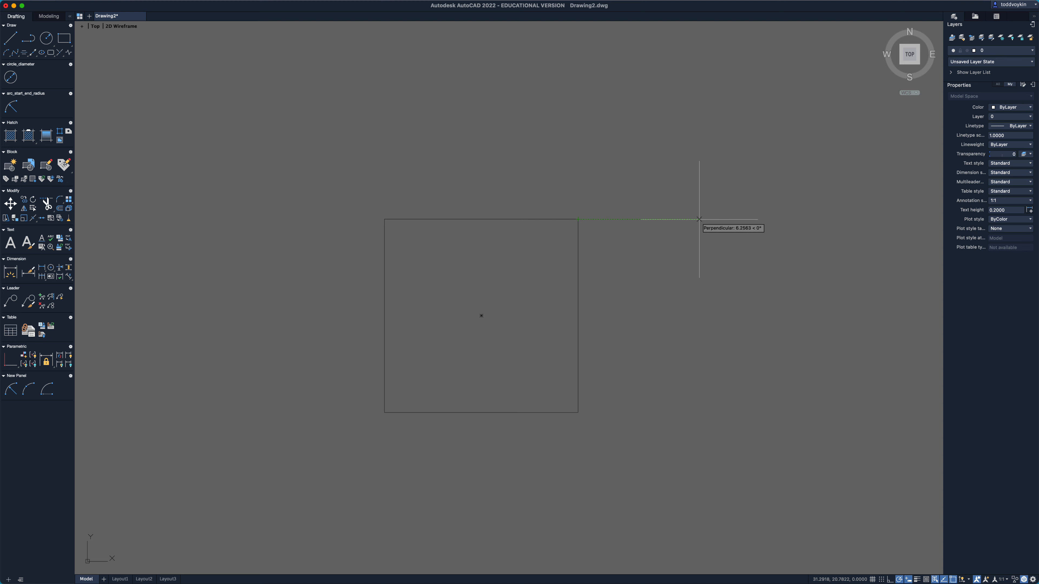
type("5")
key("Return")
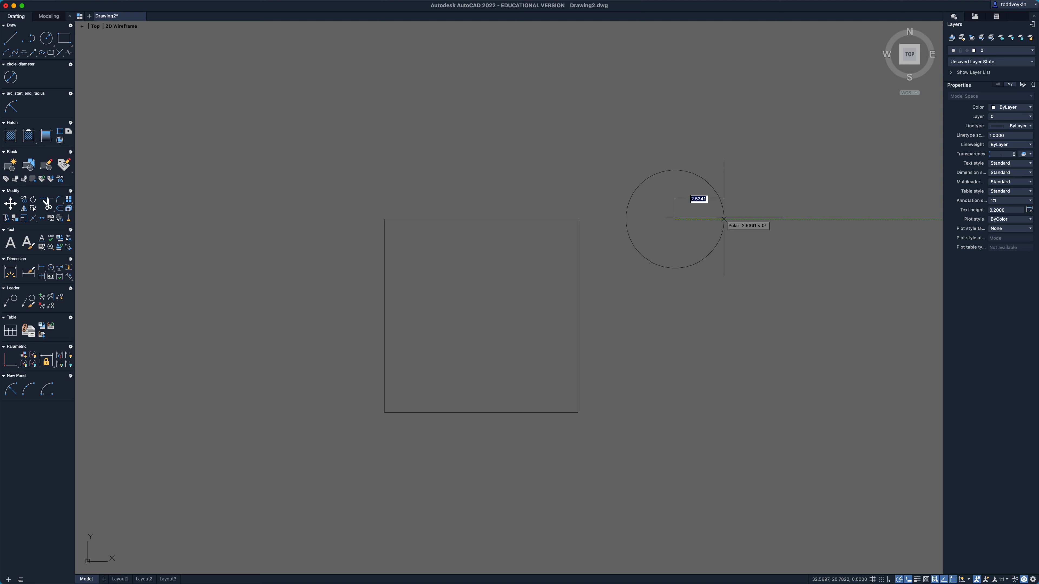
type("2")
key("Return")
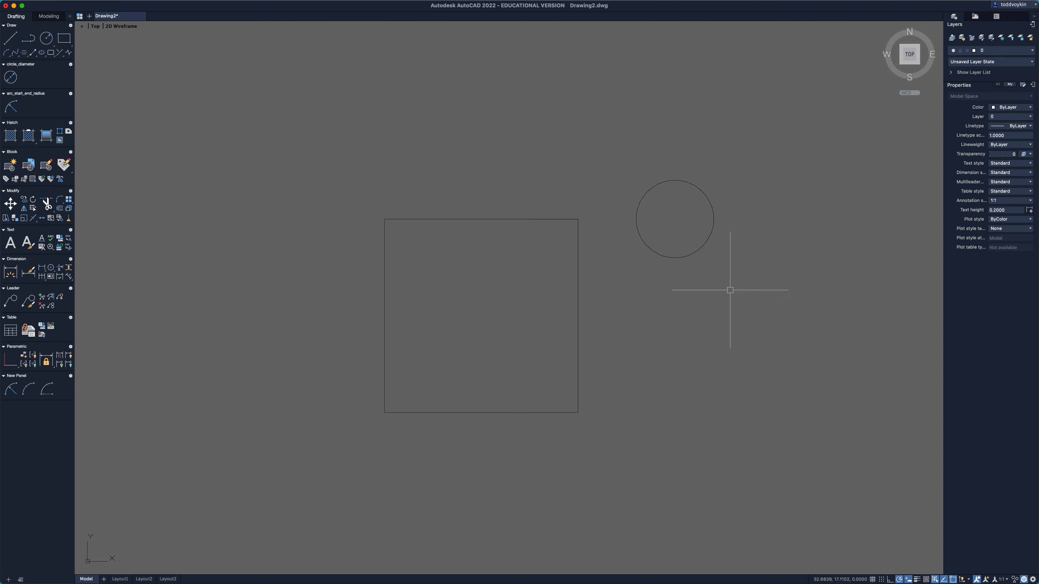
Copy the circle from its centre to a point tracked 5 units to the left of the square's lower-left corner.
type("co")
key("Return")
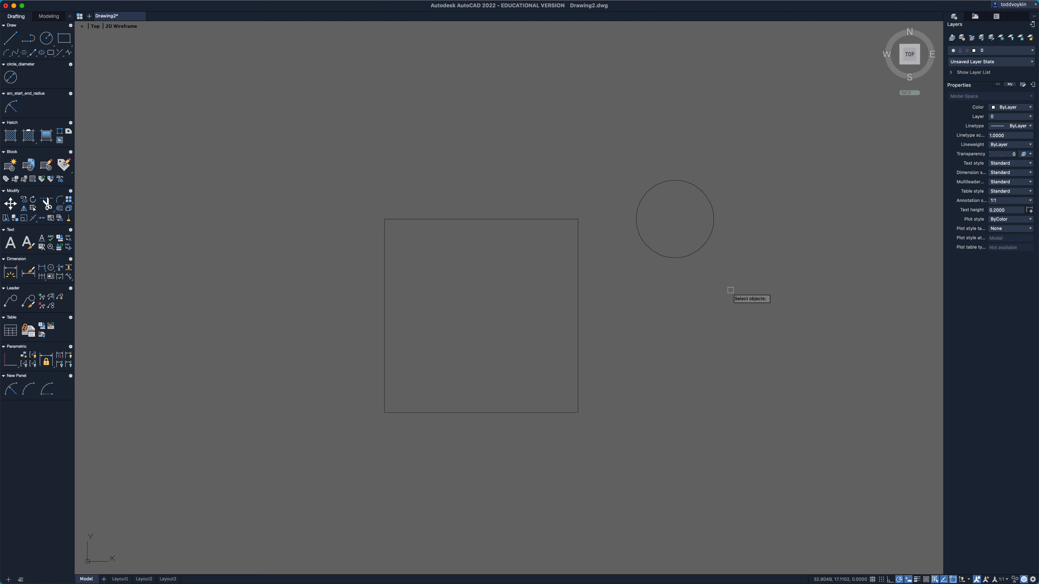
left_click(696, 251)
key("Return")
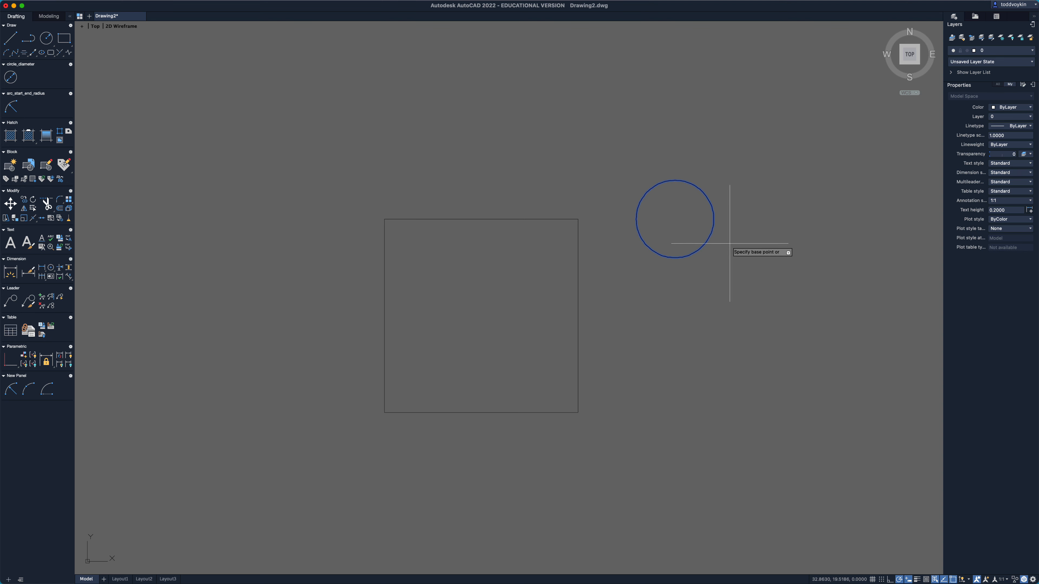
left_click(678, 222)
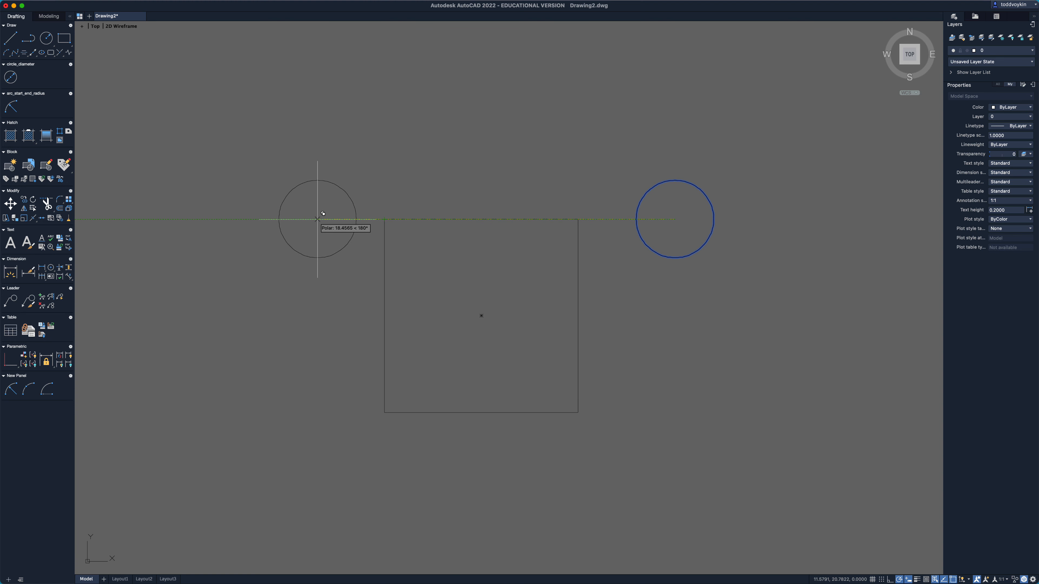
type("5")
key("Return")
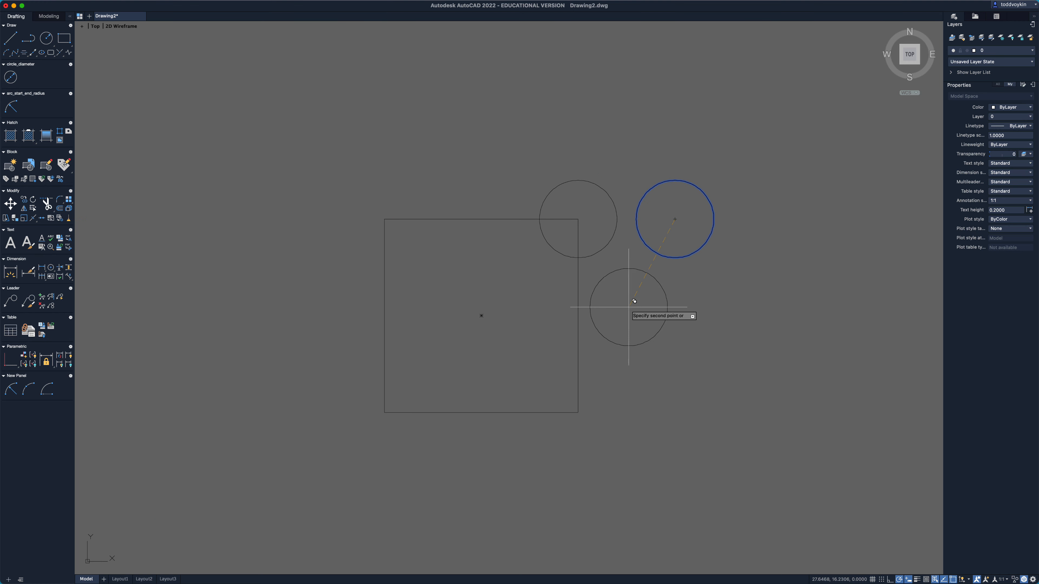
key("super+z")
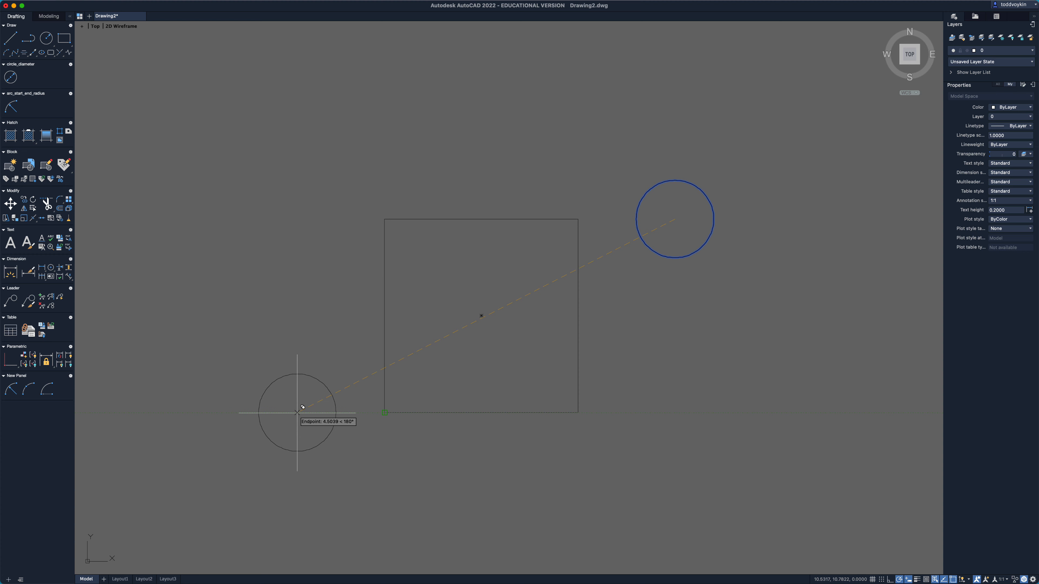
type("5")
key("Return")
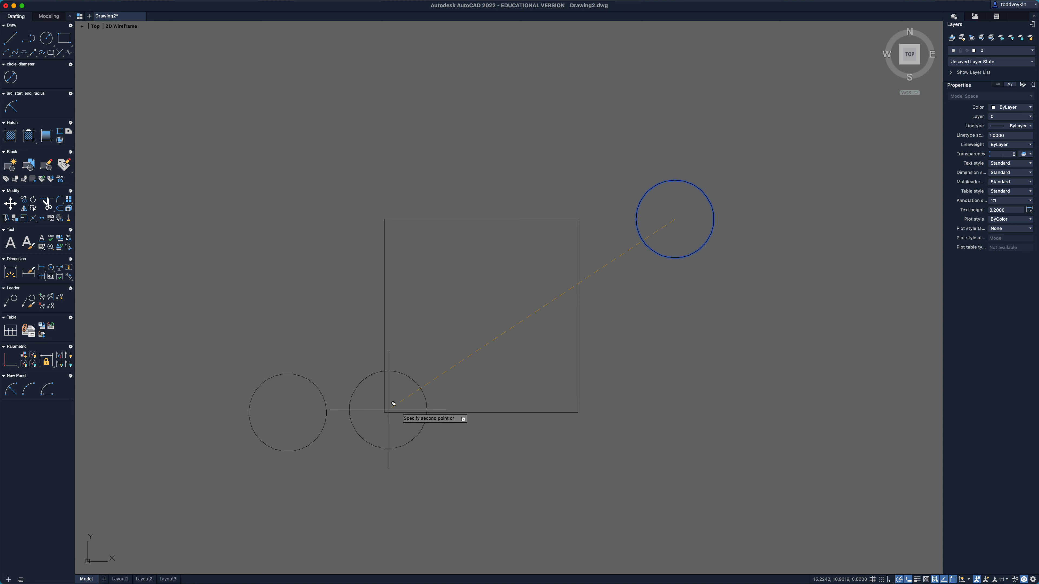
key("Escape")
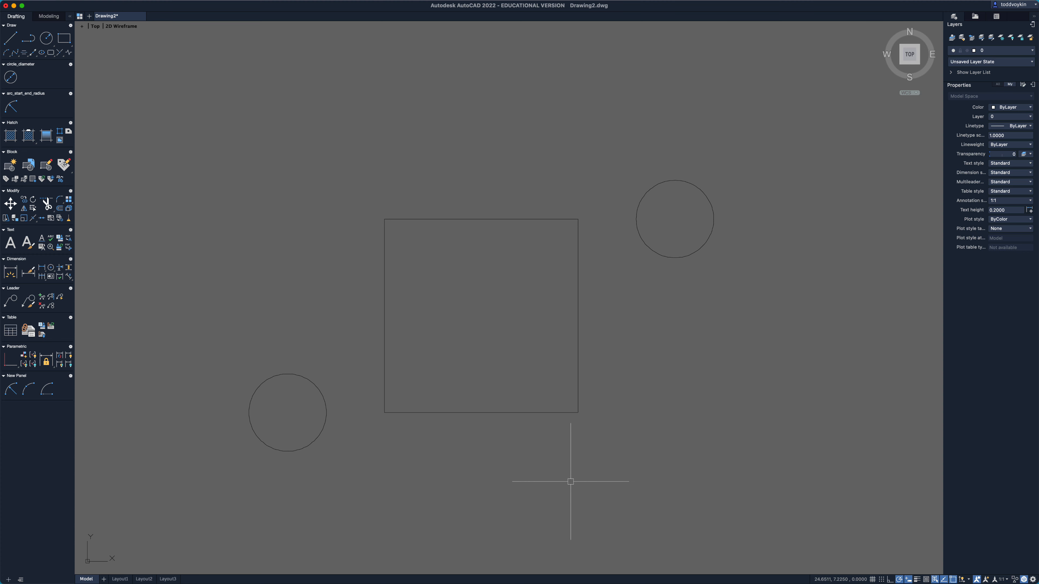
Draw a smaller freehand rectangle to the right of the square, its top edge tracked level with the square's bottom edge.
type("re")
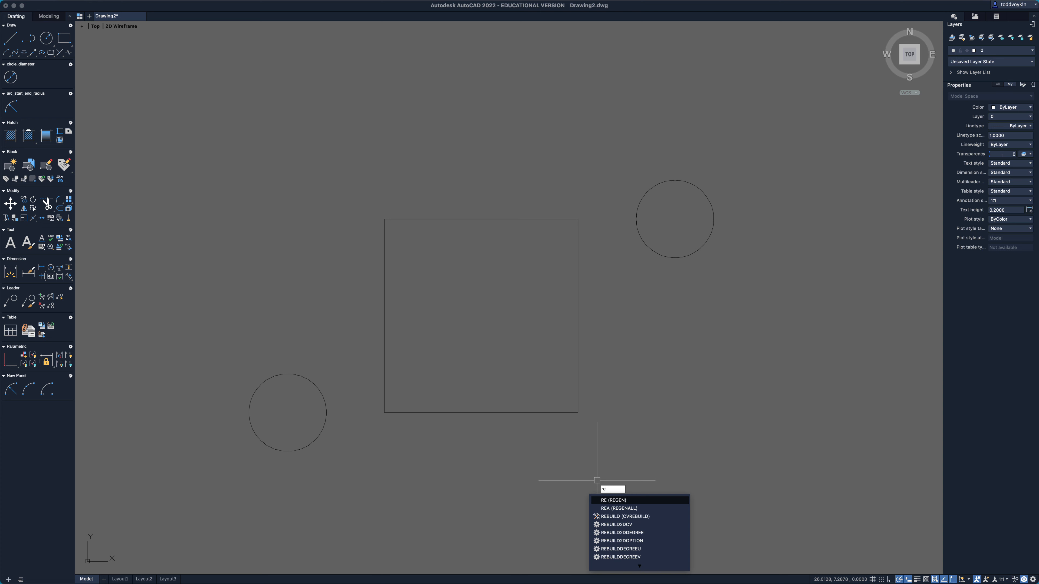
type("c")
key("Return")
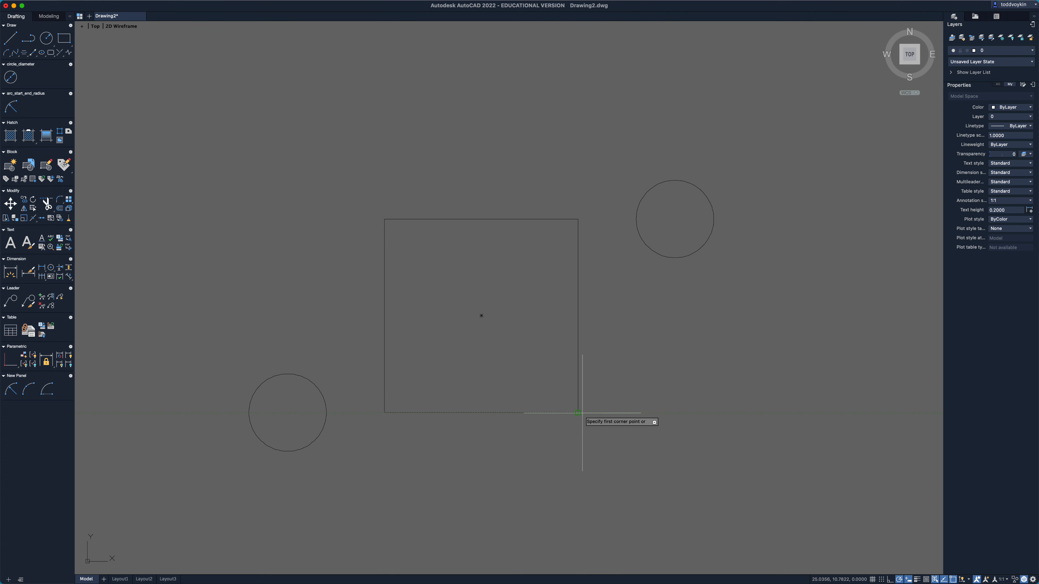
left_click(678, 412)
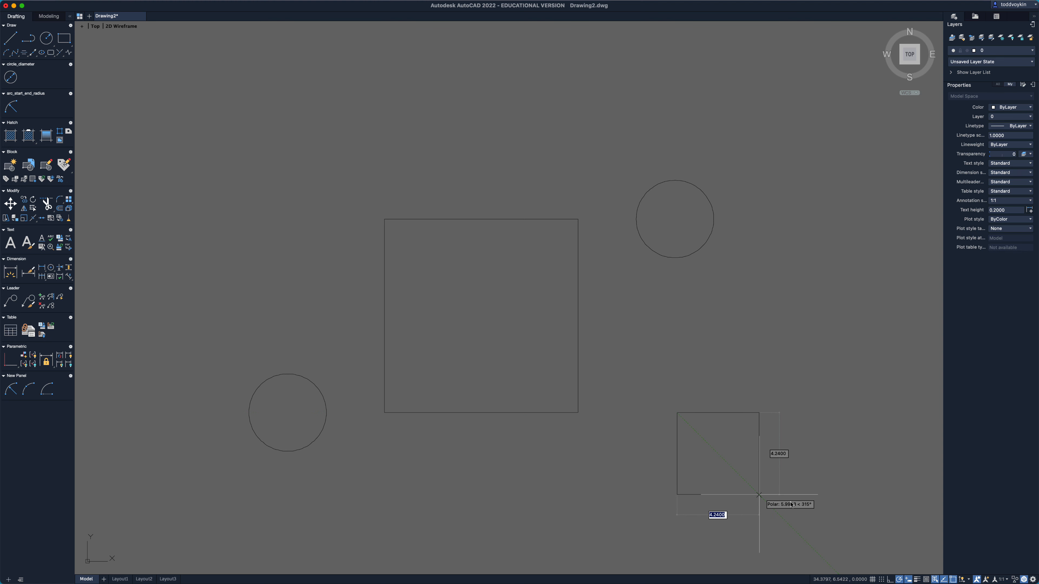
left_click(810, 489)
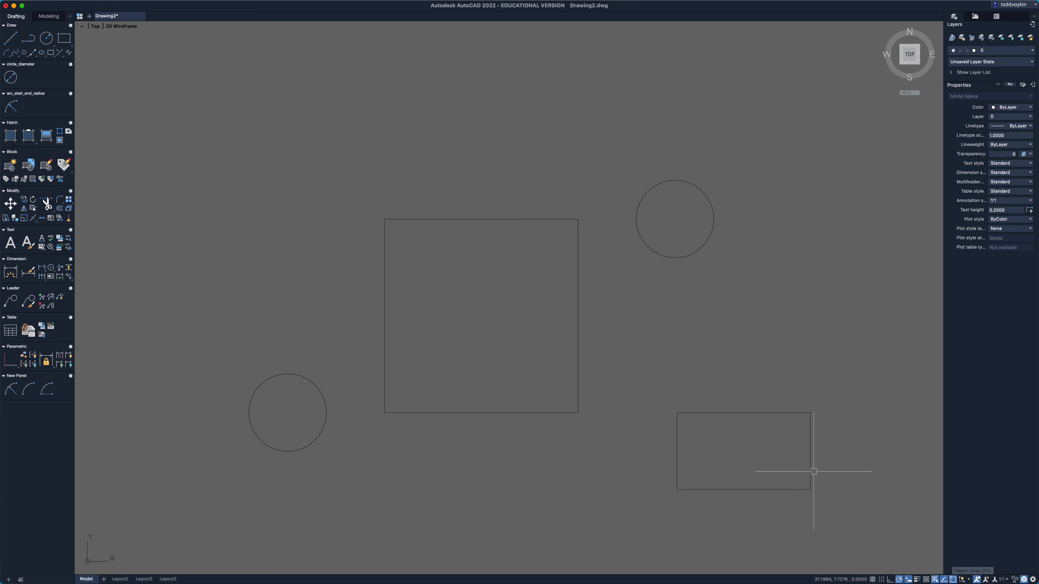
Preview the midpoint snap on the smaller rectangle's left edge with the Line command, without drawing a line.
type("l")
key("Return")
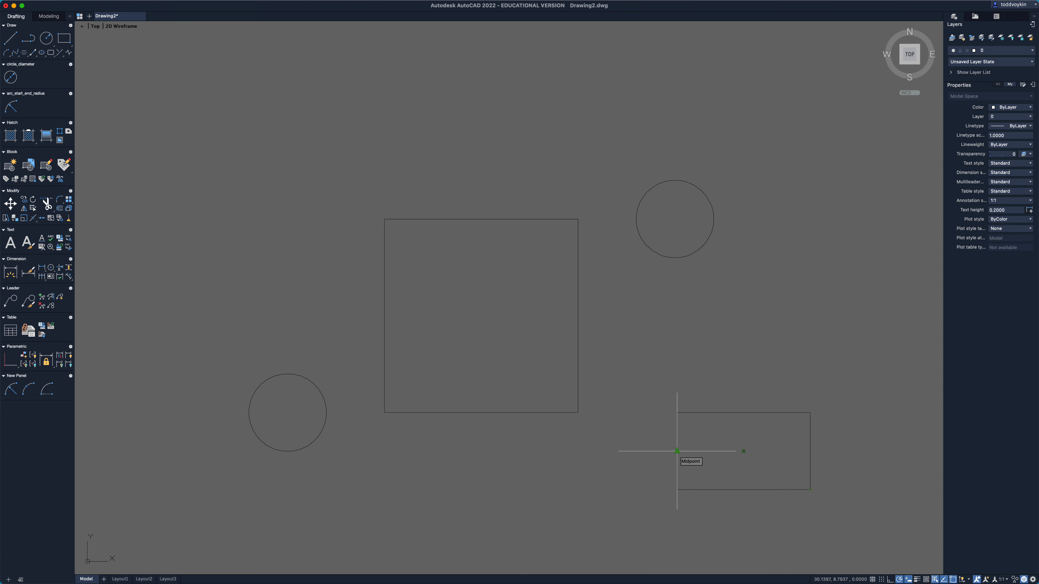
key("Escape")
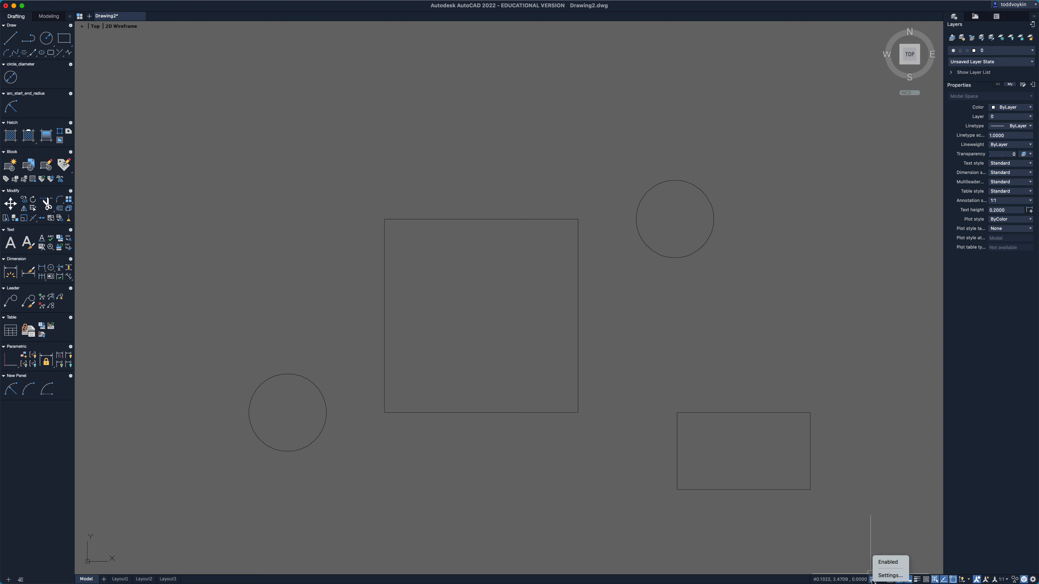
In the drafting settings, set the snap X and Y spacing to 1 and turn snap on.
right_click(882, 580)
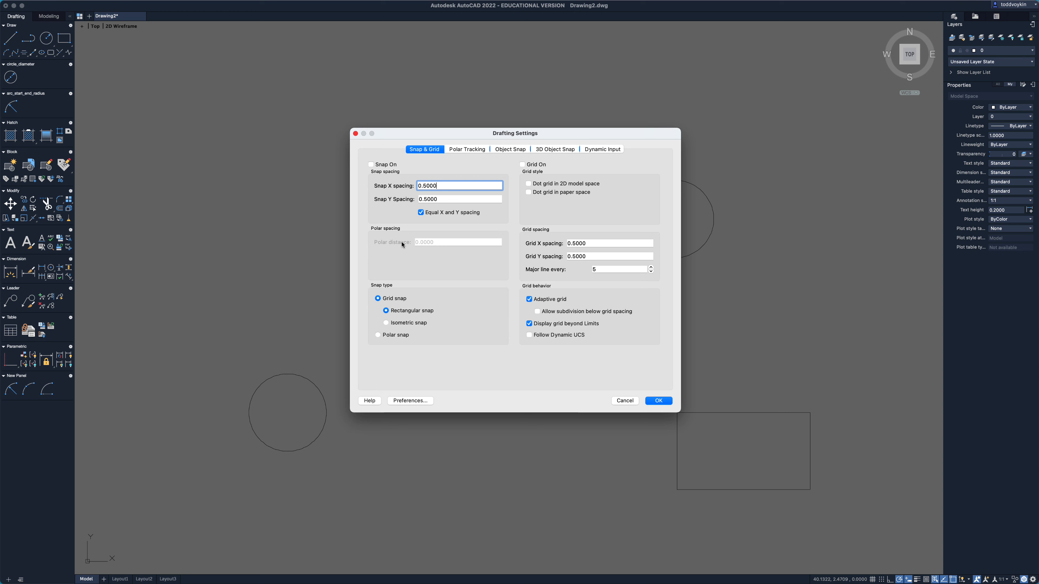
left_click_drag(445, 185, 412, 186)
type("1")
key("Tab")
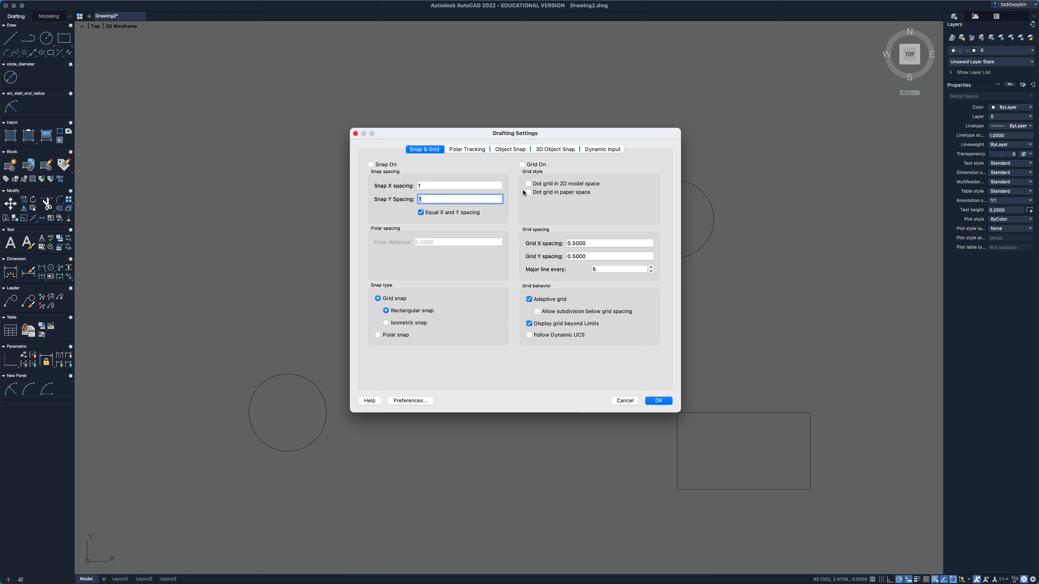
left_click(371, 165)
Turn the grid on, with X and Y spacing of 1 and a major line every 10.
left_click(522, 165)
left_click_drag(586, 242, 560, 244)
type("1")
left_click(575, 253)
key("Tab")
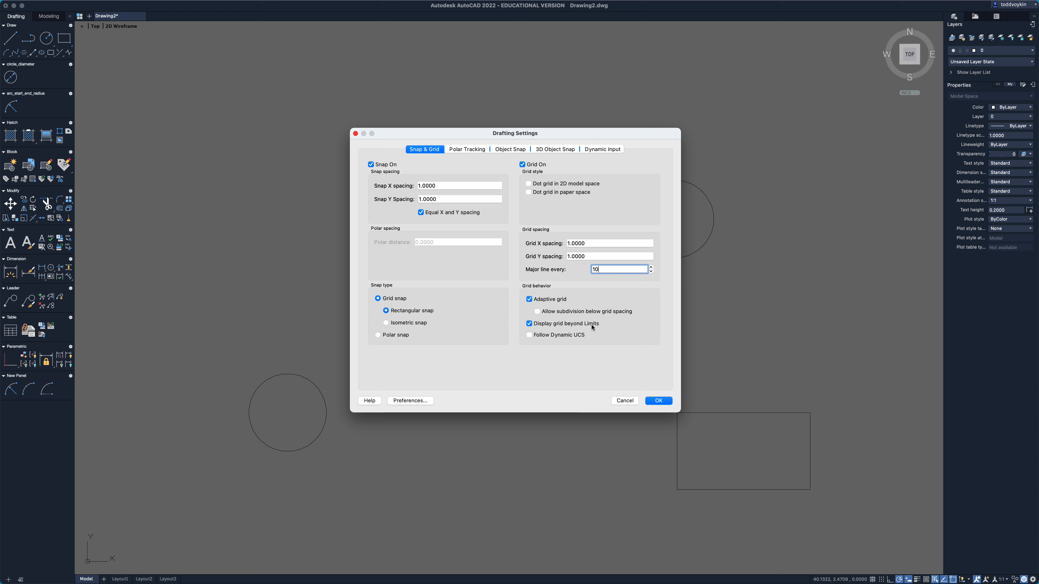
Turn off grid display beyond the limits and choose 15 as the polar tracking increment angle.
left_click(529, 324)
left_click(471, 150)
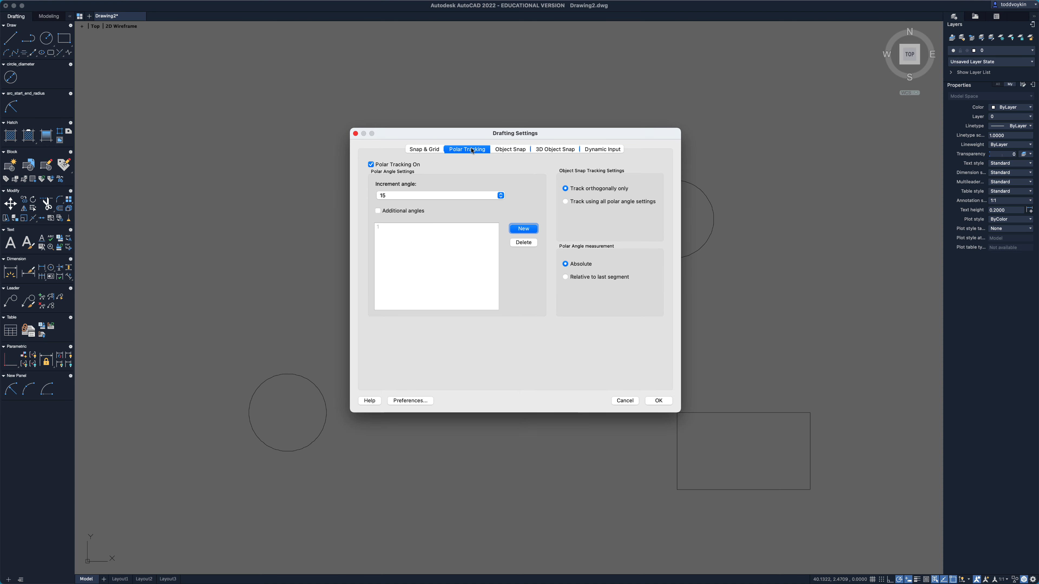
left_click(417, 195)
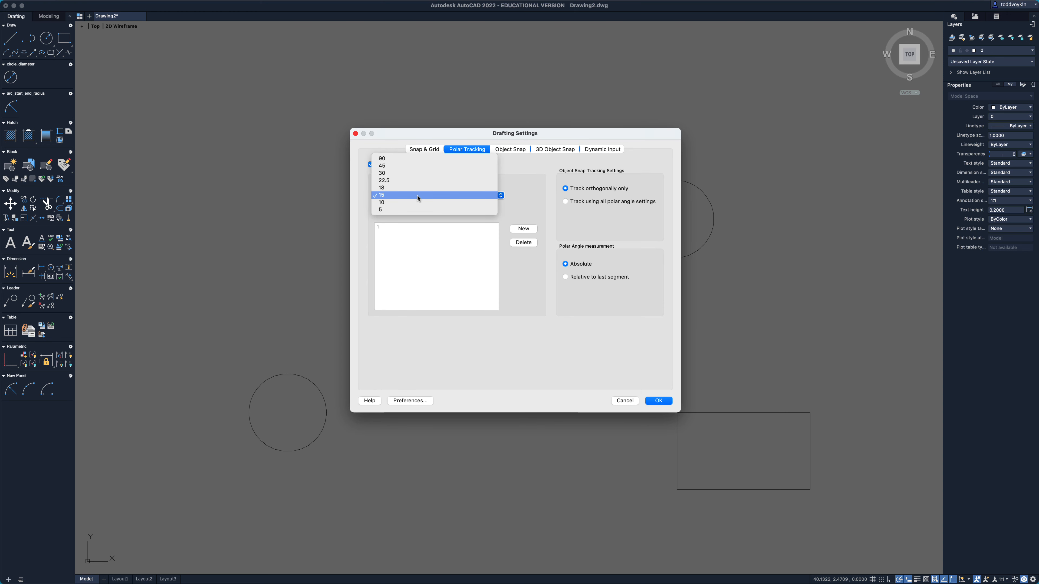
left_click(391, 196)
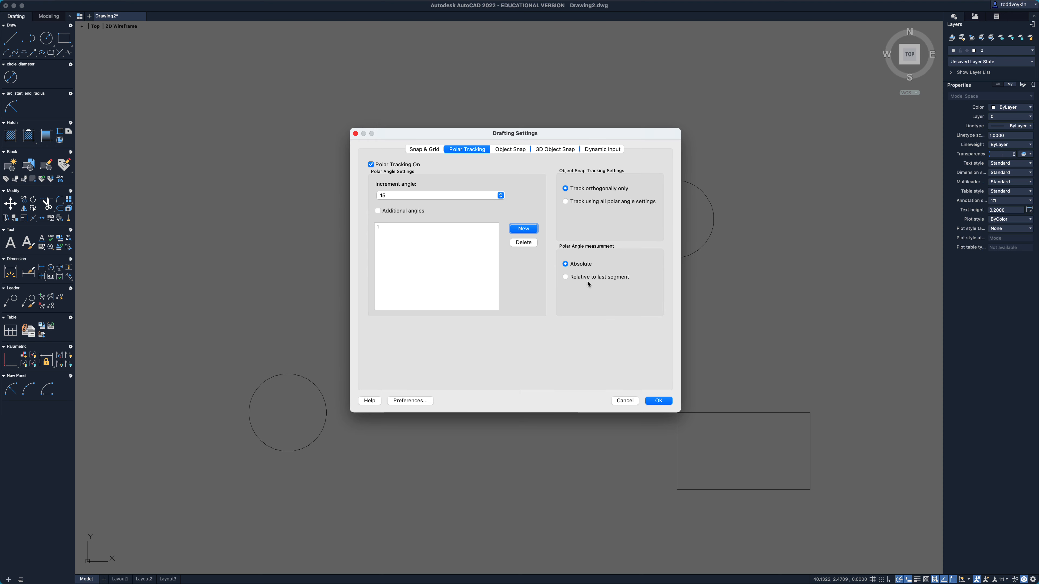
Review the object snap, 3D object snap and dynamic input settings and the tooltip preferences, and accept the drafting settings.
left_click(513, 150)
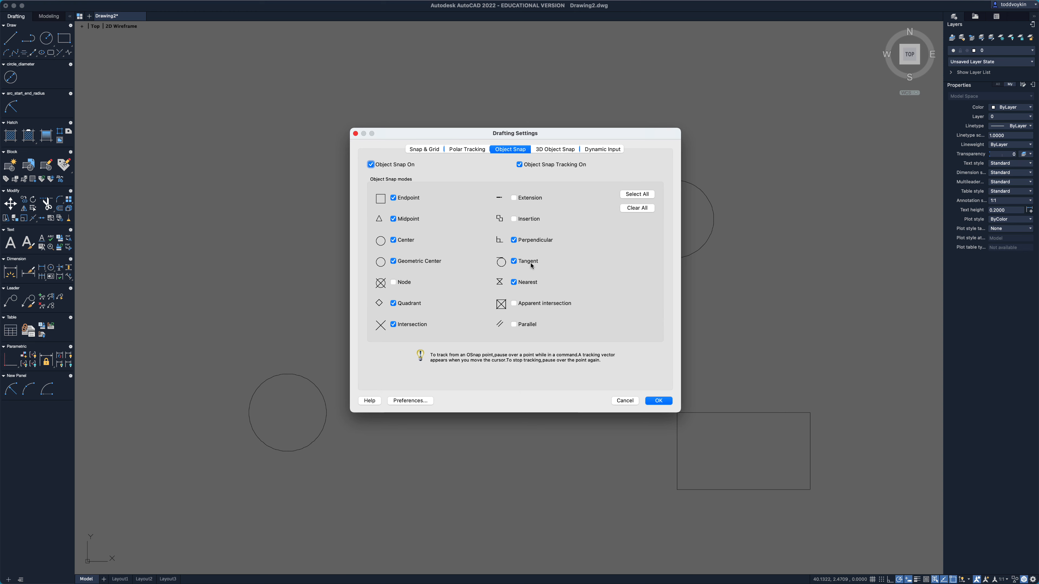
left_click(555, 150)
left_click(605, 151)
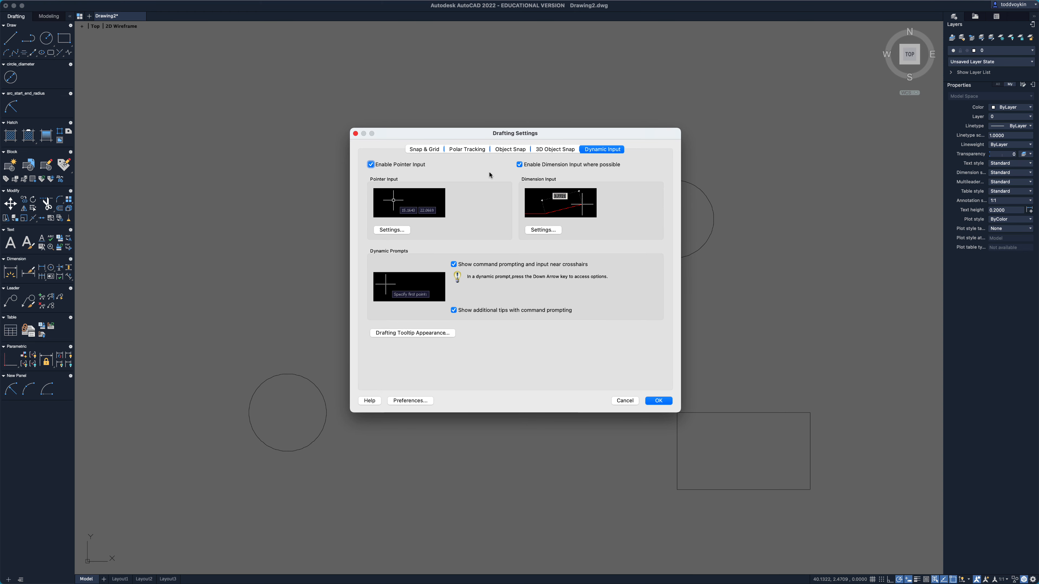
left_click(413, 401)
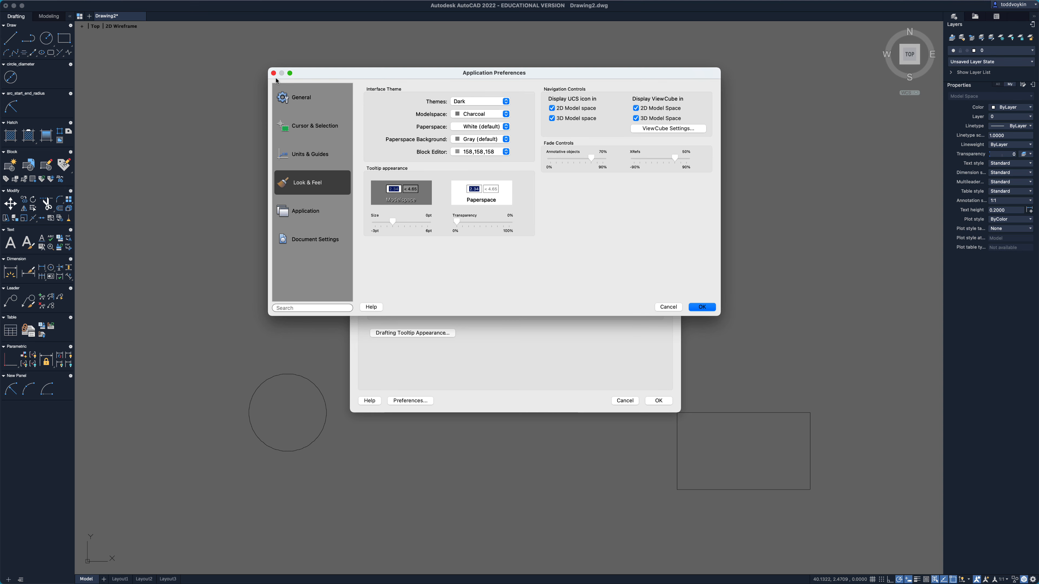
left_click(697, 309)
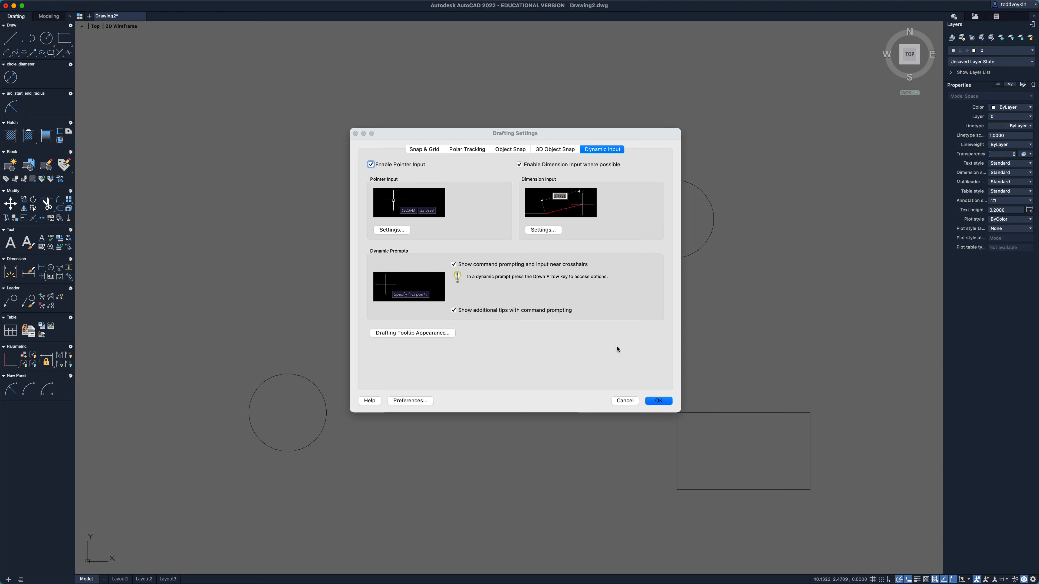
left_click(662, 400)
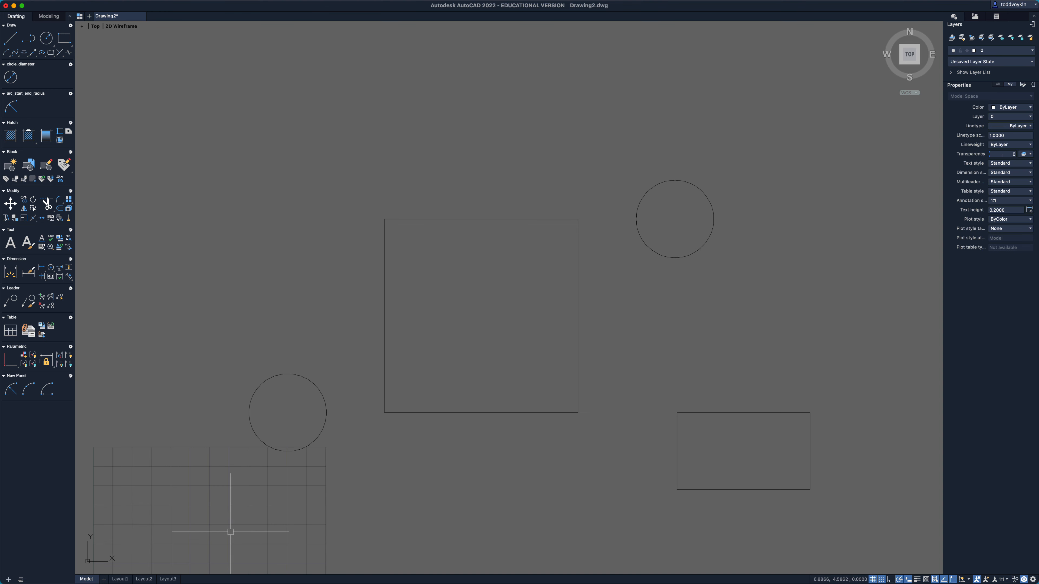
Delete the square, both circles and the smaller rectangle from model space.
middle_click_drag(245, 500, 380, 320)
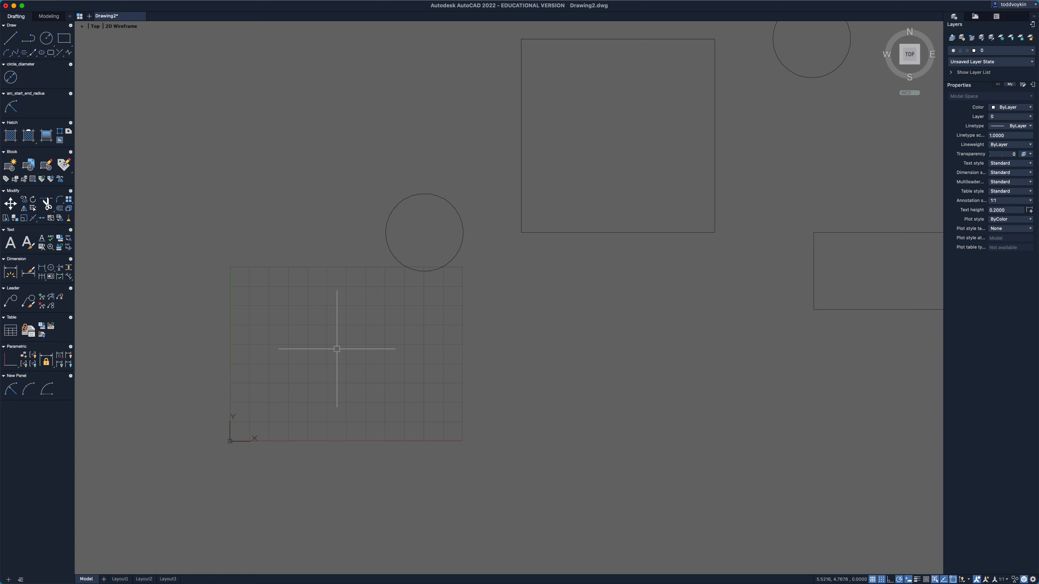
middle_click_drag(336, 349, 271, 415)
left_click(915, 423)
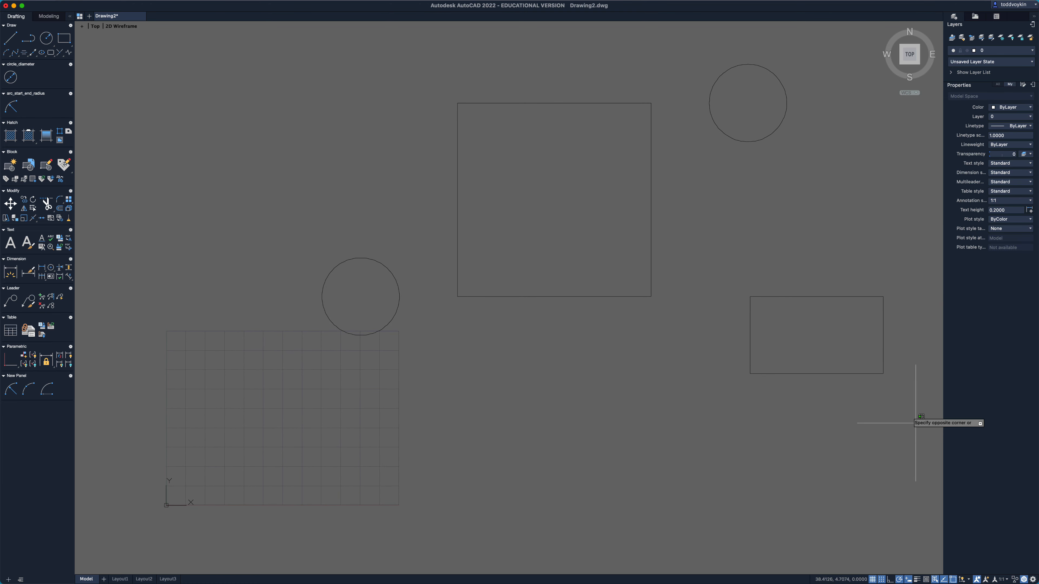
left_click(290, 57)
key("Delete")
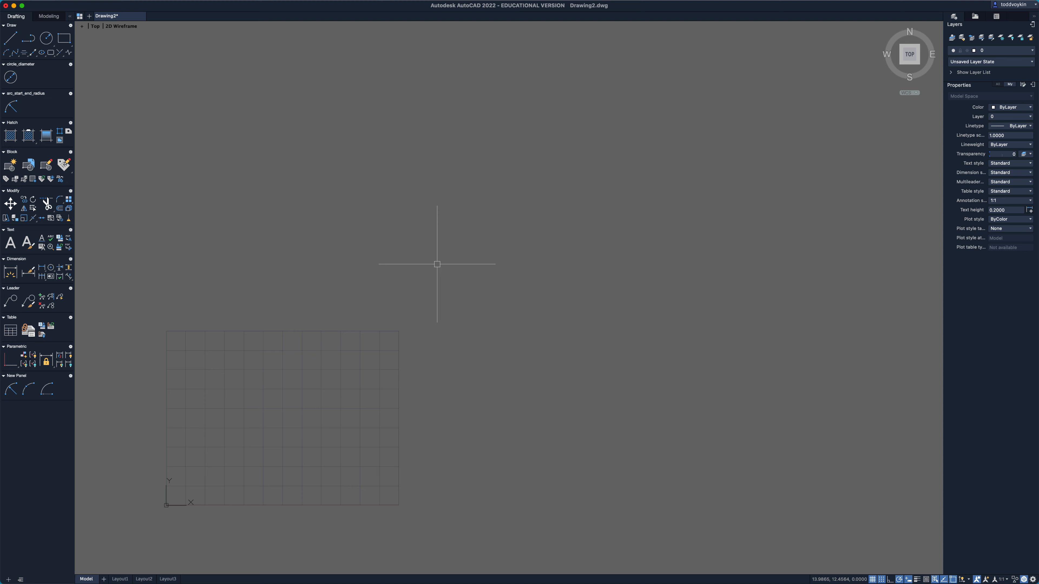
Configure the drawing units with a decimal length precision of 0.0 and an insertion scale in millimeters.
type("units")
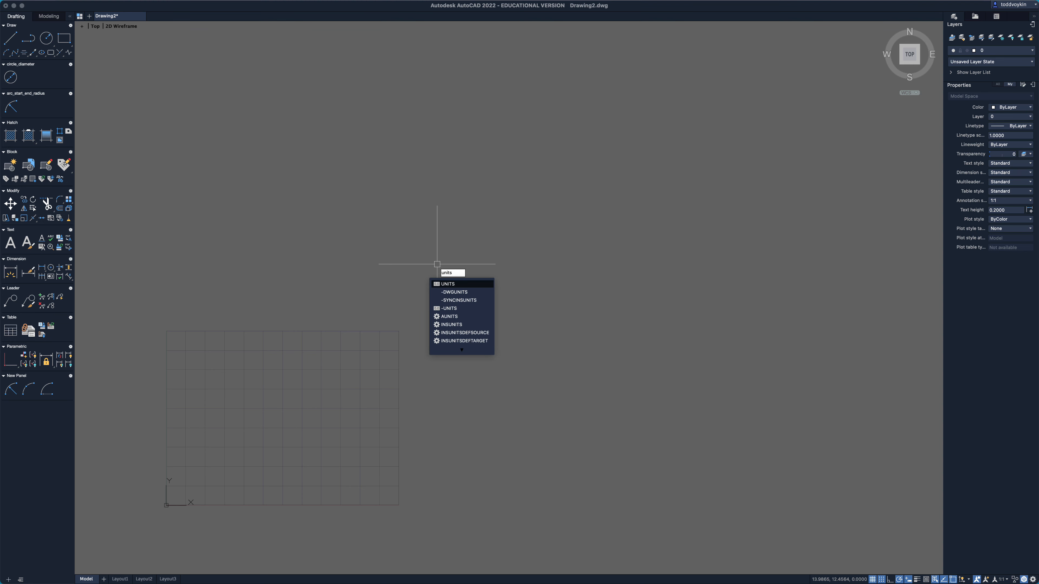
key("Return")
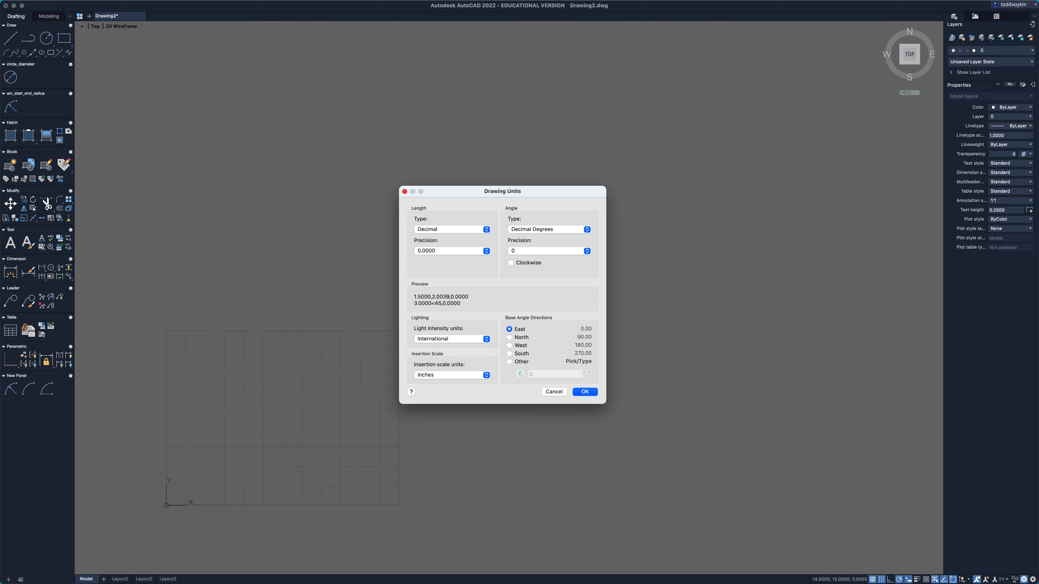
left_click(450, 251)
left_click(450, 226)
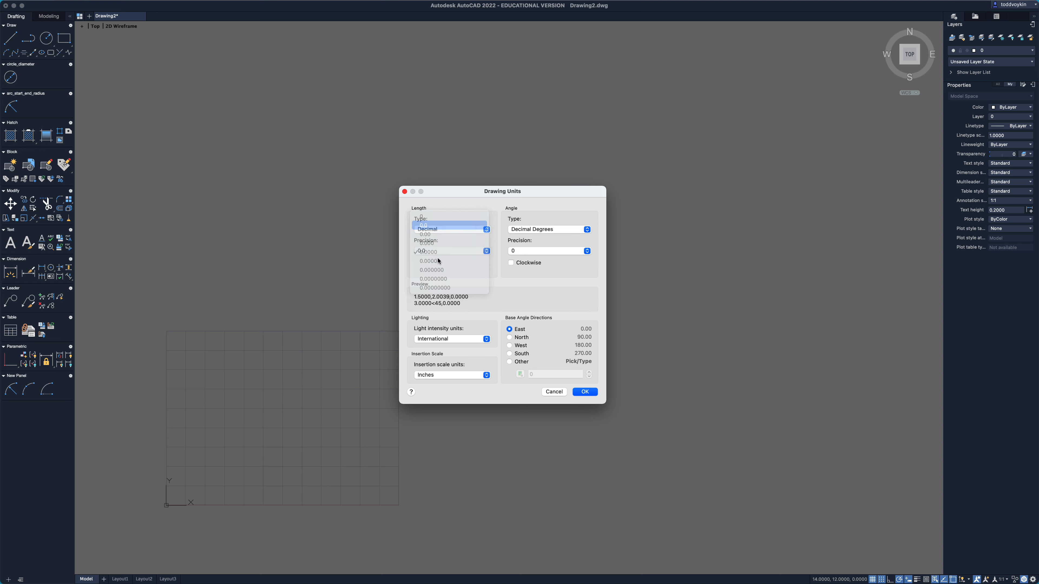
left_click(435, 375)
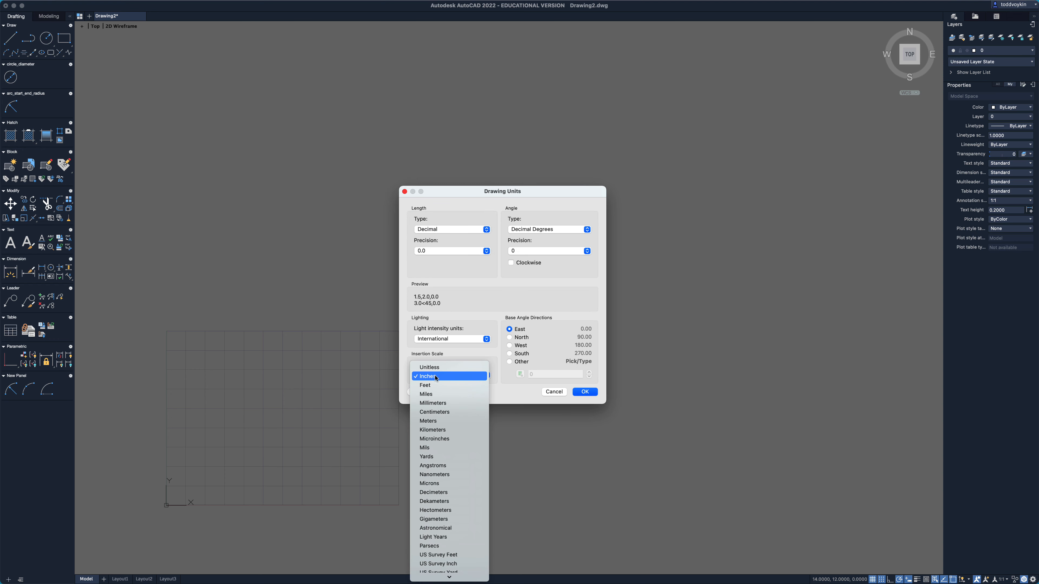
left_click(437, 403)
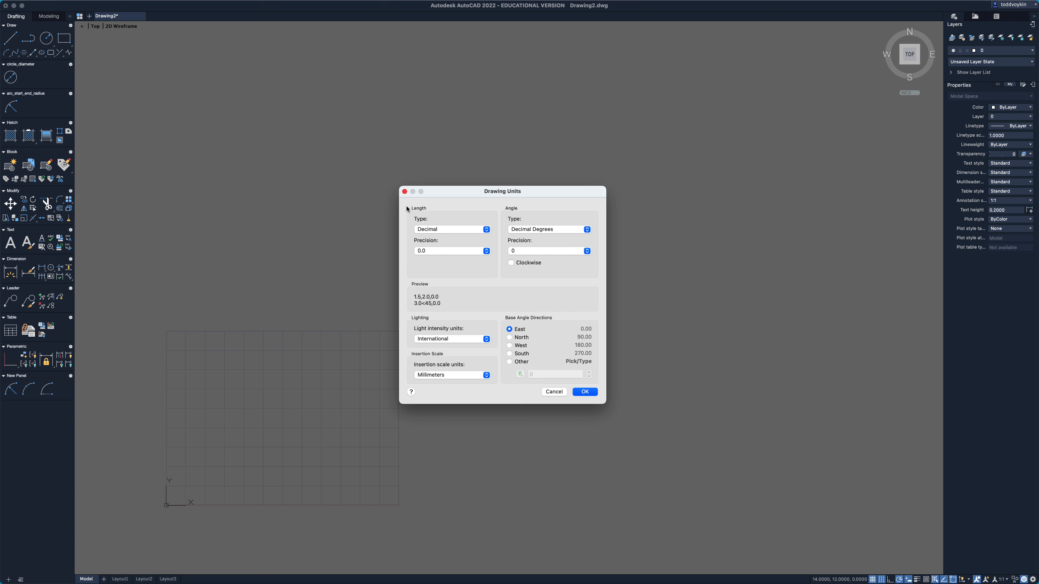
left_click(583, 392)
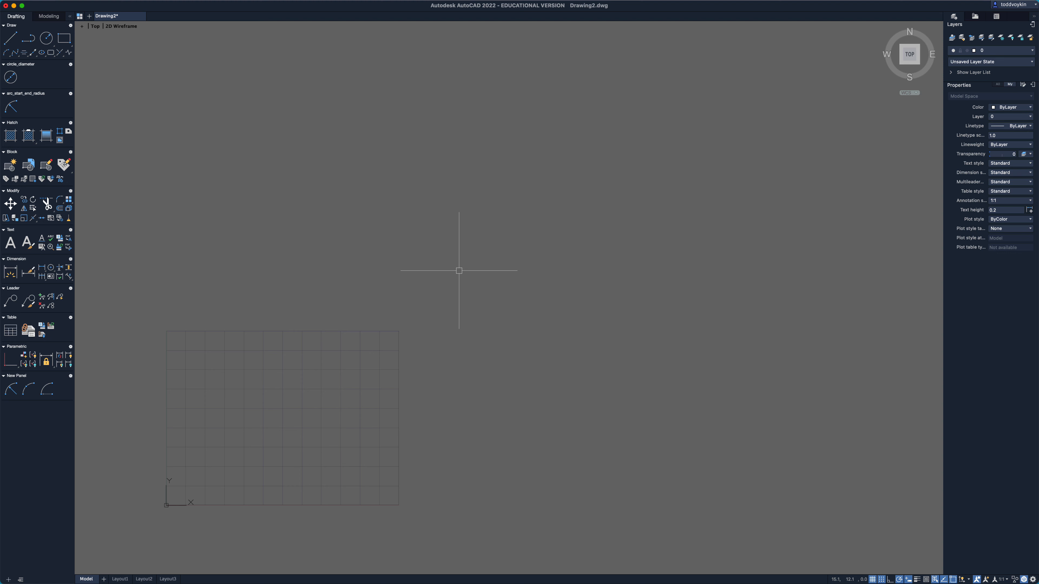
Set the model space limits from 0,0 to an upper right corner at X 420 and Y about 297.
type("lim")
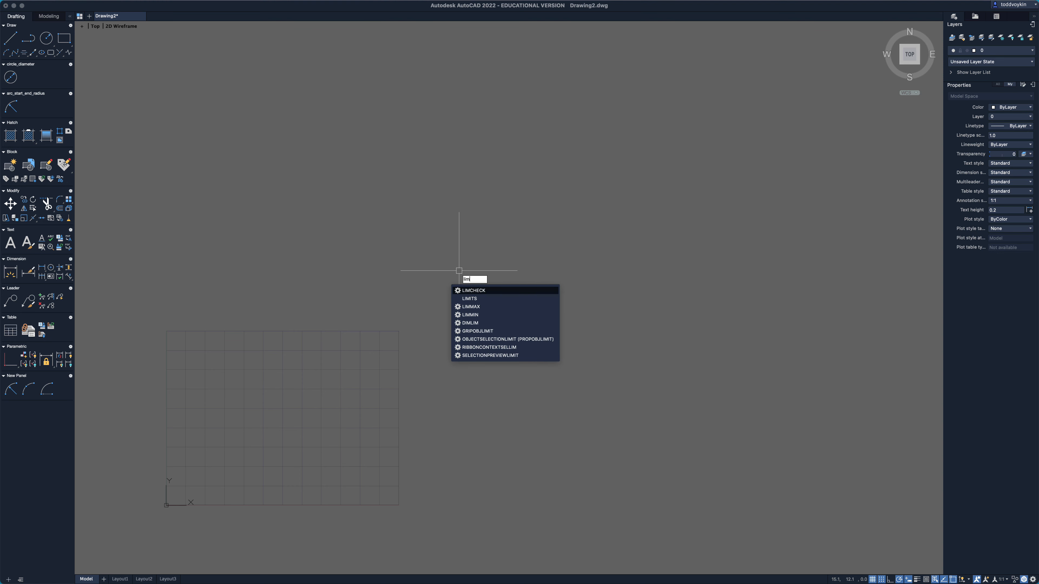
type("its")
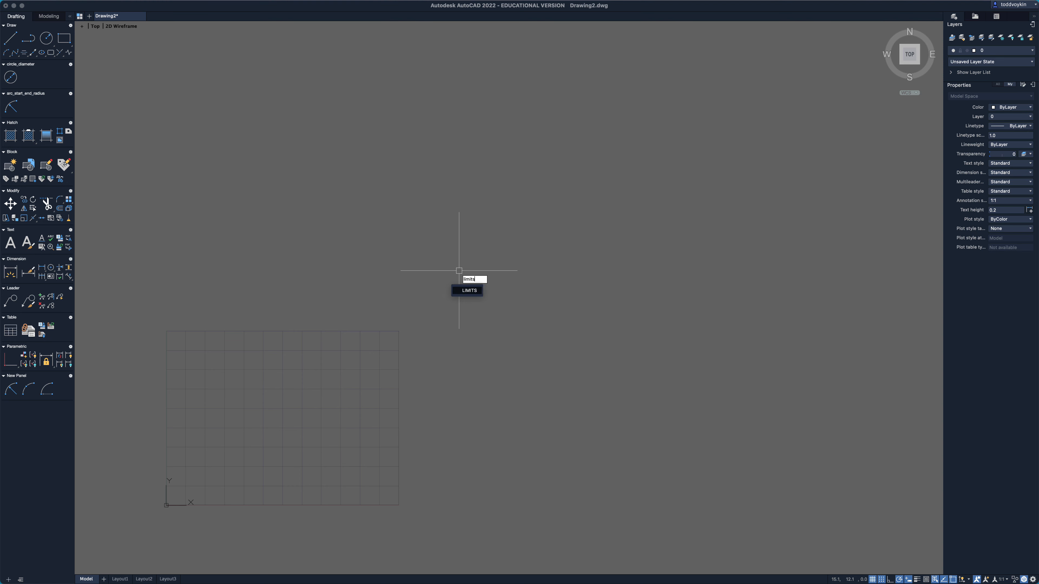
key("Return")
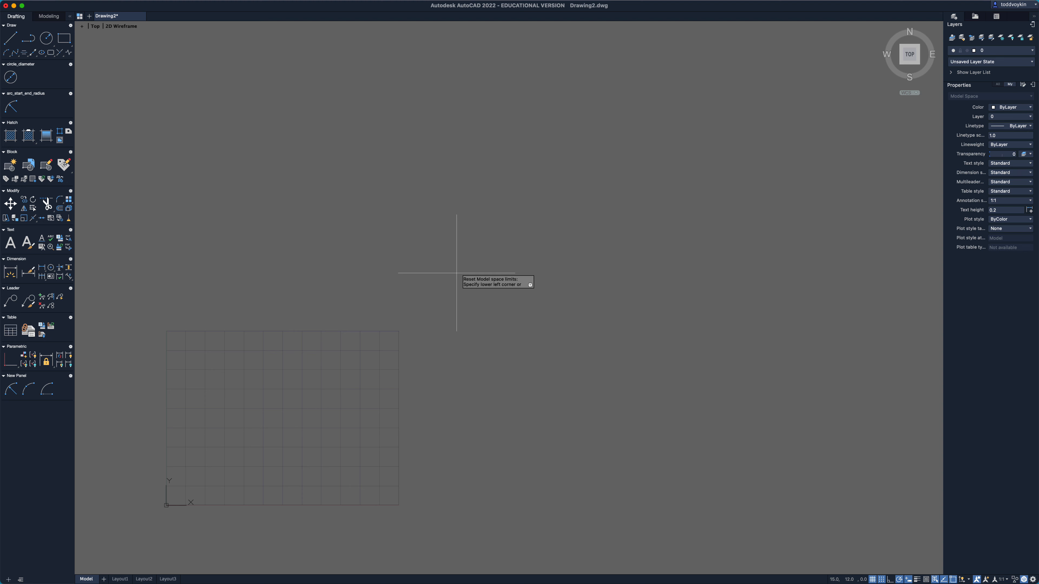
type("0,0")
key("Return")
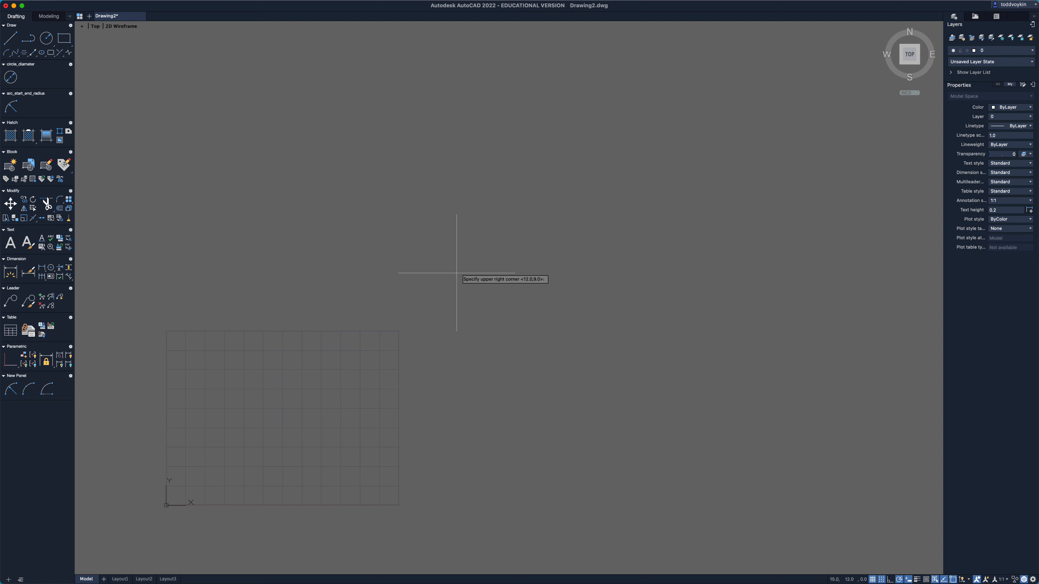
type("420")
key("Tab")
type("2")
key("Return")
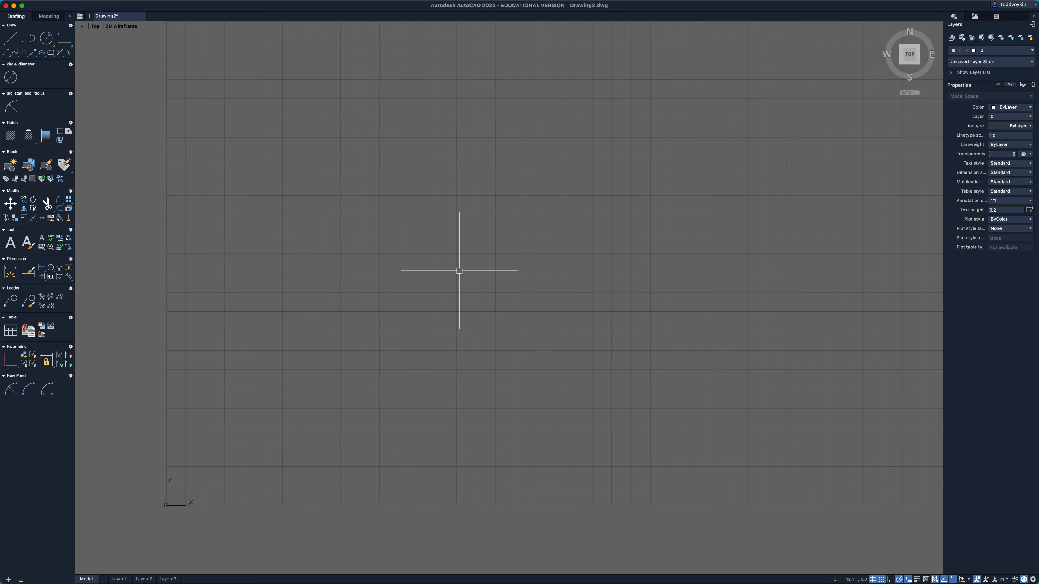
Regenerate the whole drawing with the Regenall command.
scroll(459, 270, "down", 10)
scroll(546, 247, "down", 3)
middle_click_drag(571, 244, 232, 475)
scroll(406, 357, "down", 6)
scroll(438, 348, "up", 3)
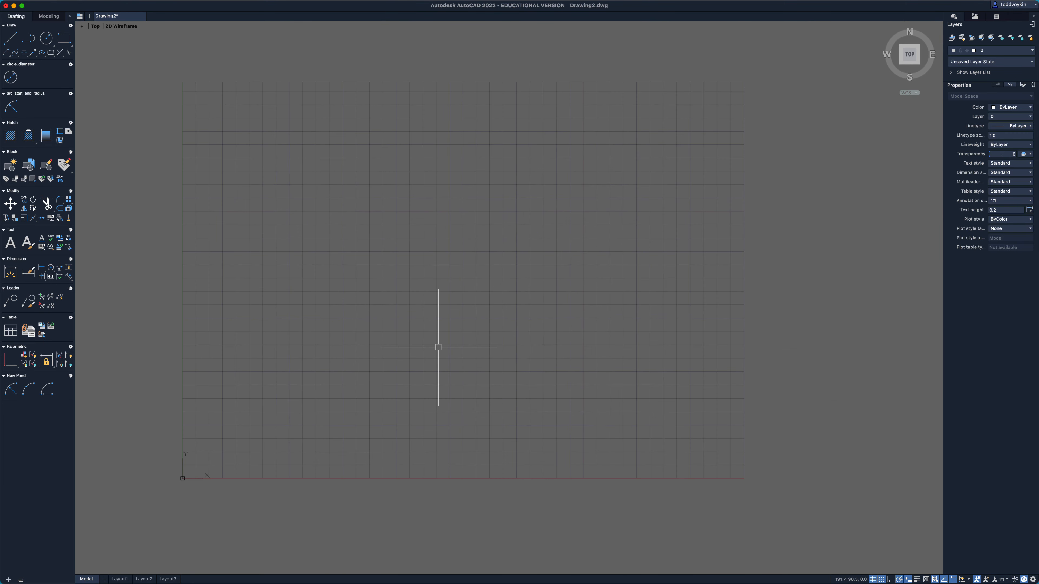
scroll(438, 347, "down", 1)
middle_click_drag(438, 347, 492, 340)
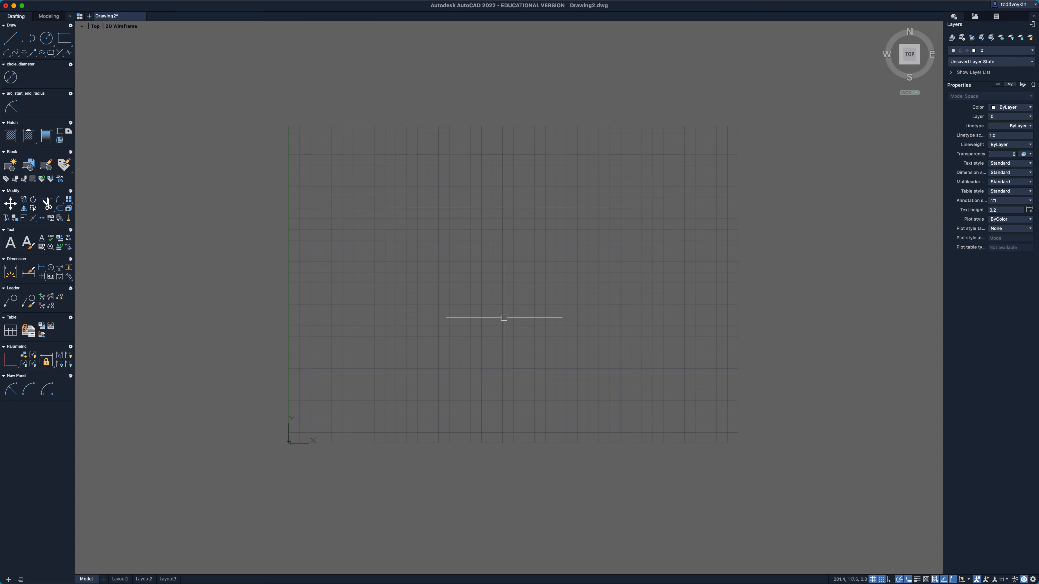
type("regenall")
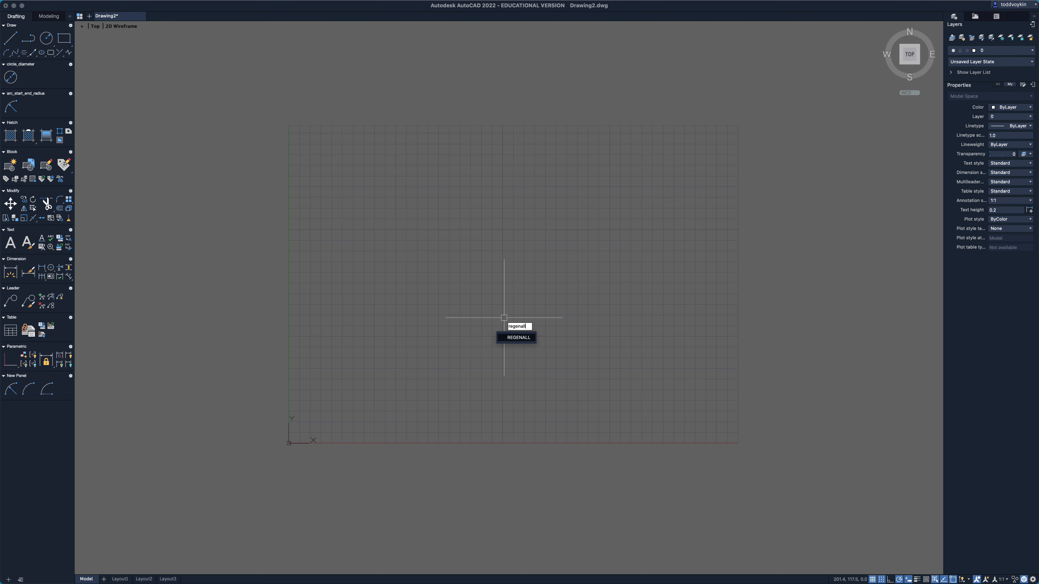
key("Return")
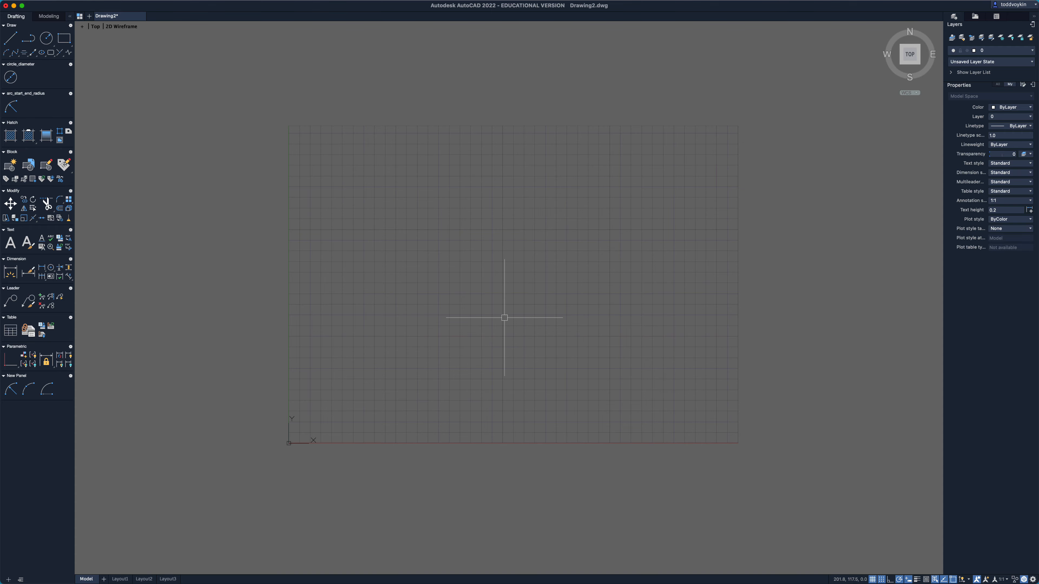
Fit the entire drawing limits in the view with the Zoom All option.
scroll(505, 318, "up", 10)
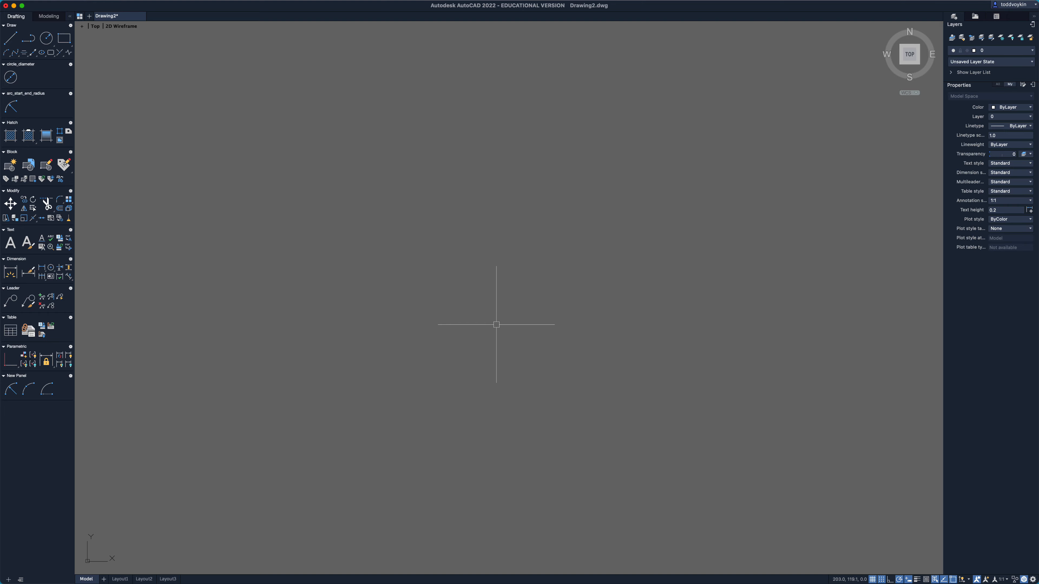
scroll(497, 325, "down", 5)
scroll(497, 324, "up", 3)
scroll(496, 325, "up", 3)
mouse_move(496, 326)
middle_mouse_down()
mouse_move(306, 320)
mouse_move(131, 332)
middle_mouse_up()
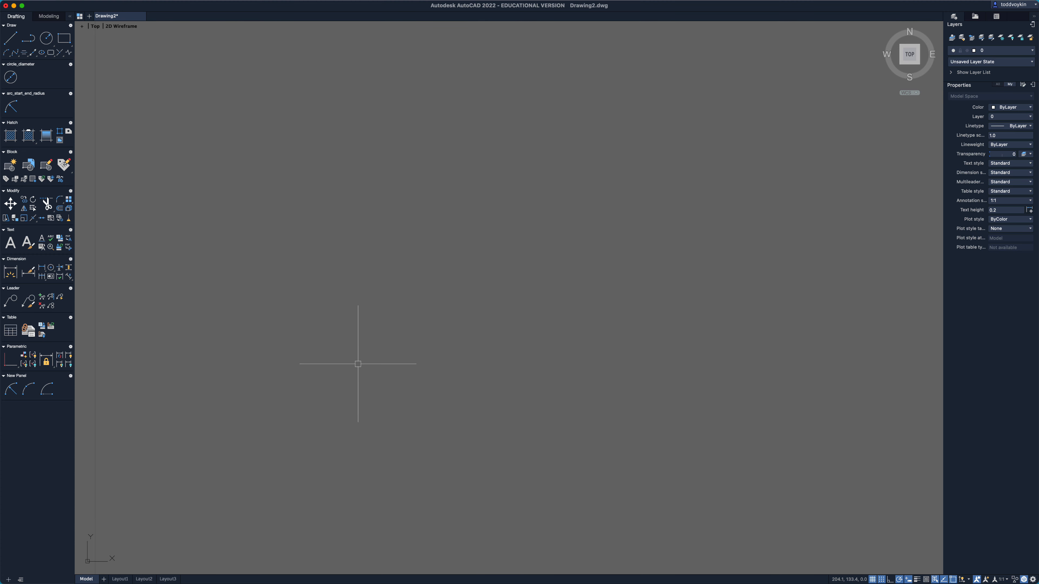
type("z")
key("Return")
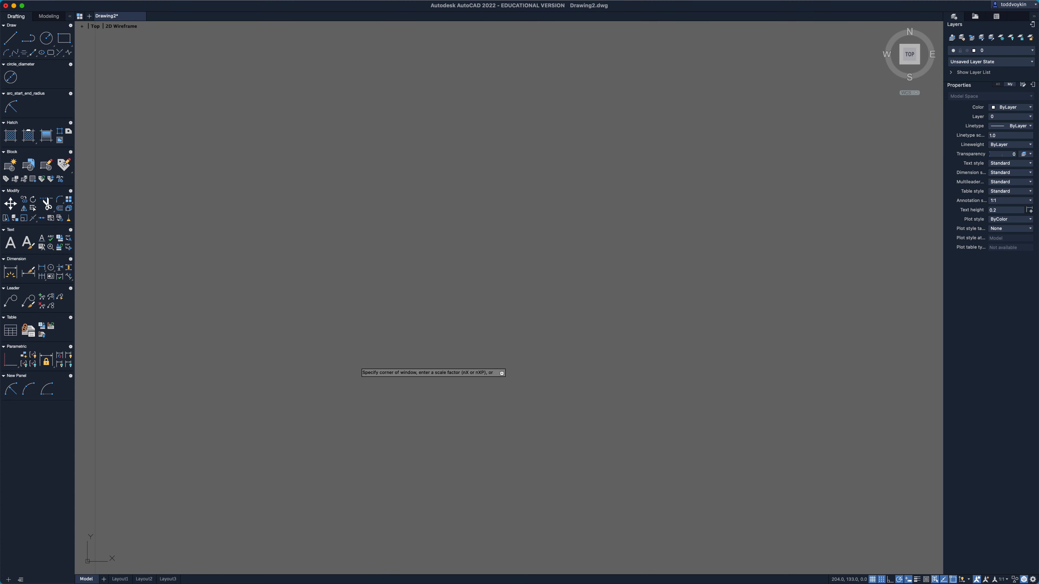
type("a")
key("Return")
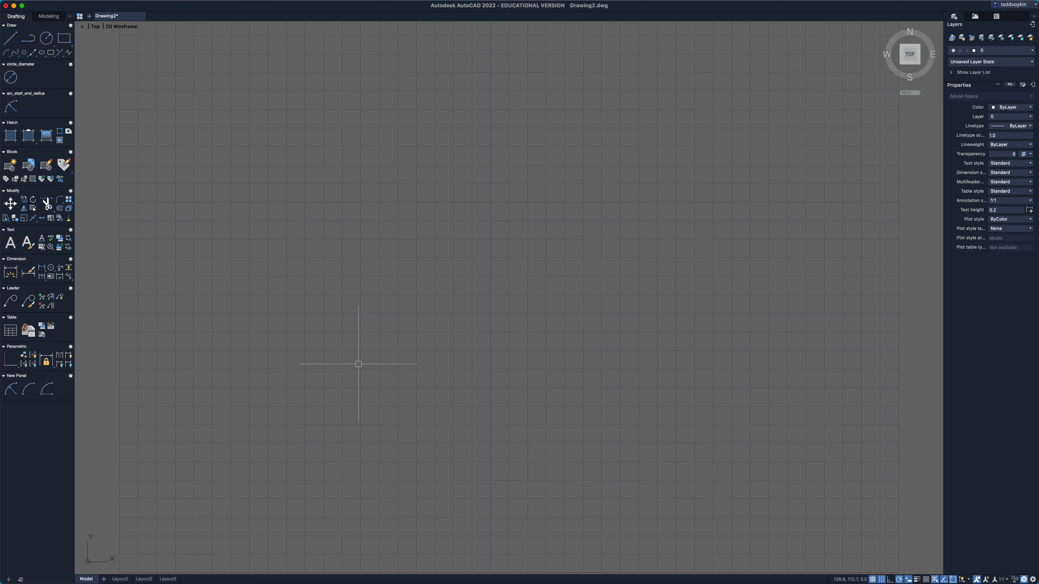
scroll(531, 312, "down", 2)
mouse_move(530, 311)
middle_mouse_down()
mouse_move(513, 313)
mouse_move(523, 311)
middle_mouse_up()
scroll(518, 317, "up", 4)
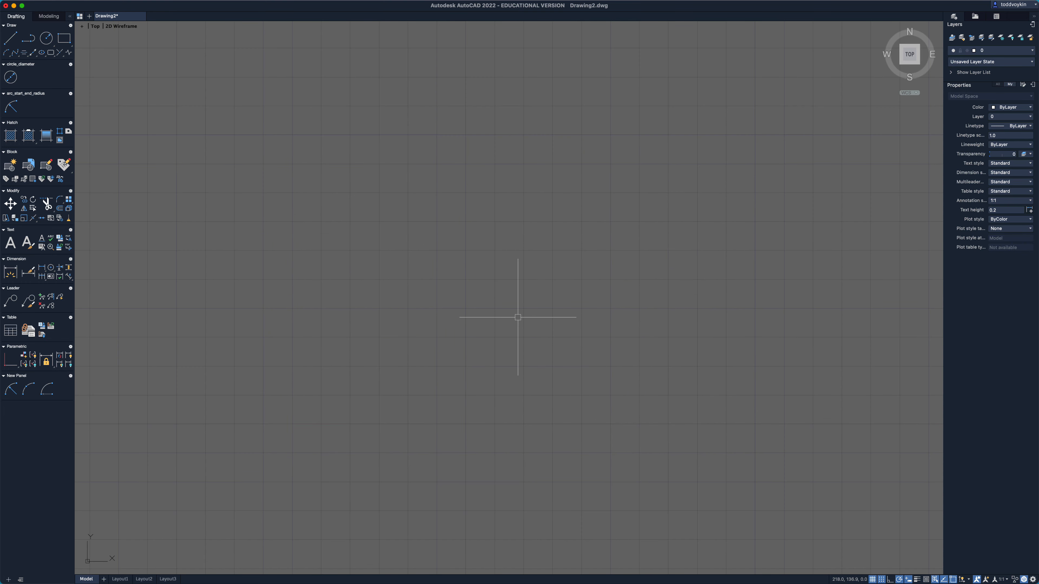
scroll(518, 318, "down", 1)
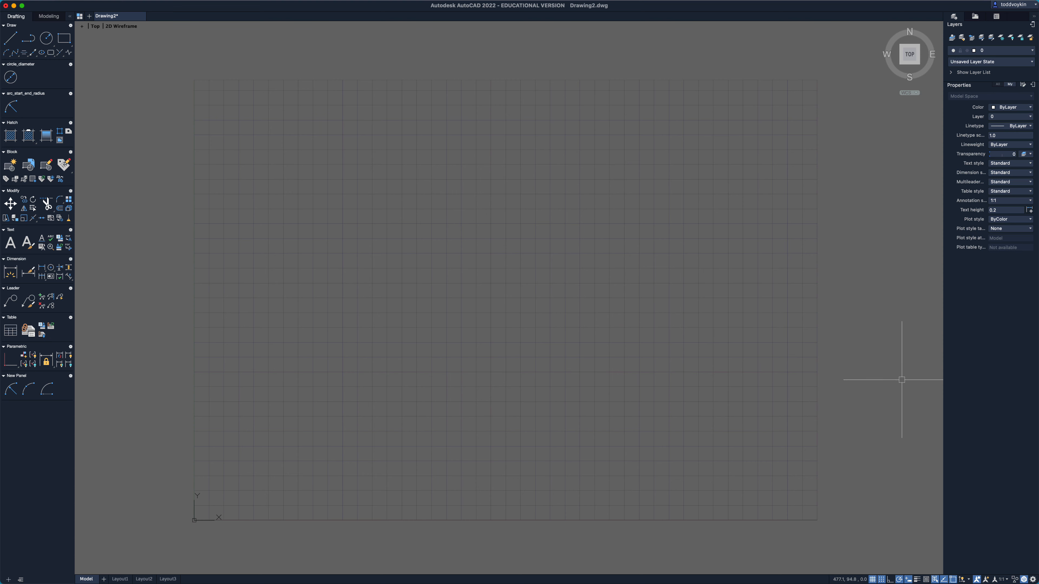
Examine the list of tools that can be shown or hidden in the status bar.
left_click(1032, 579)
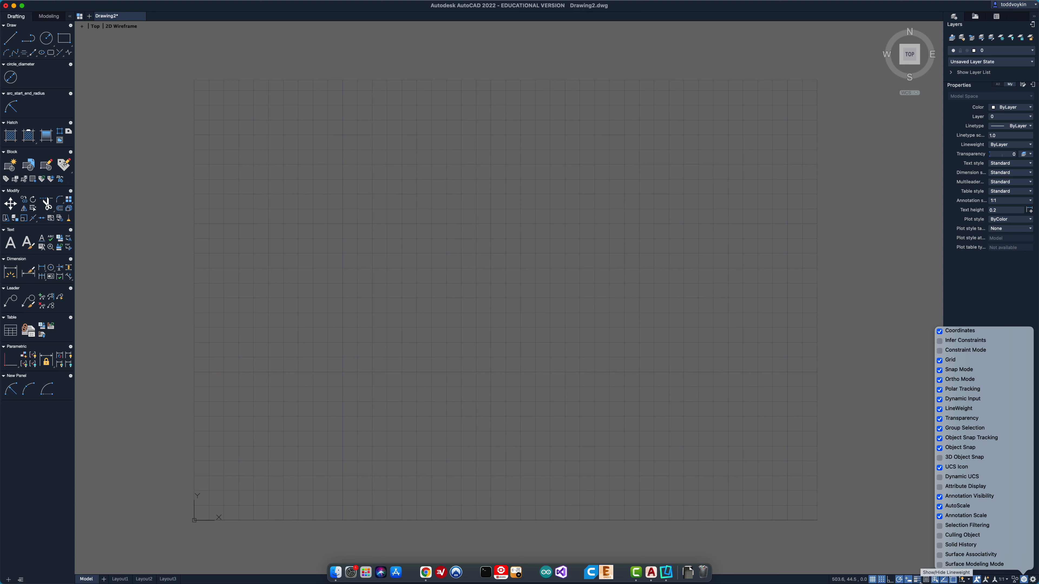
left_click(869, 531)
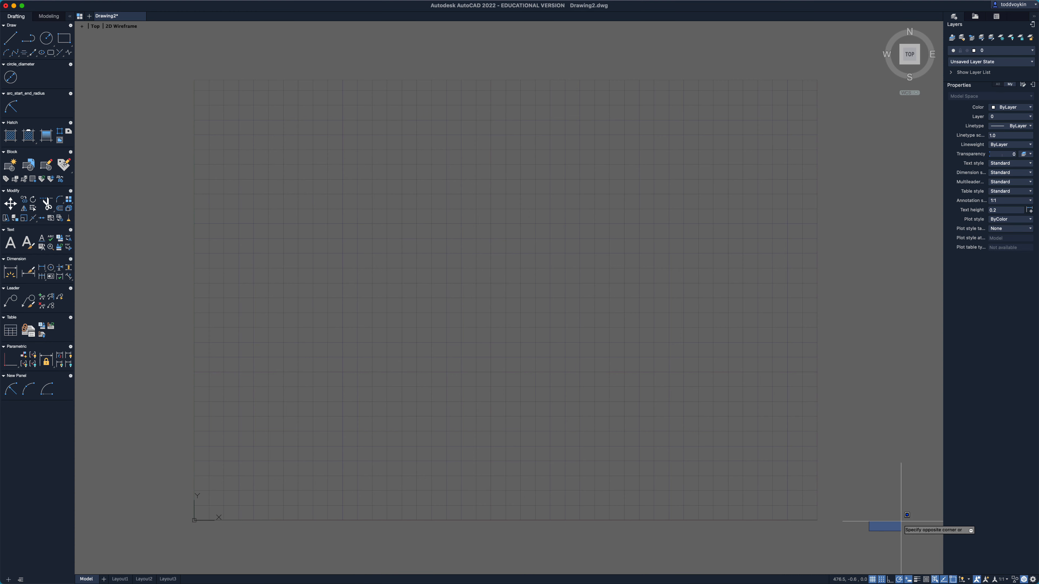
left_click(903, 525)
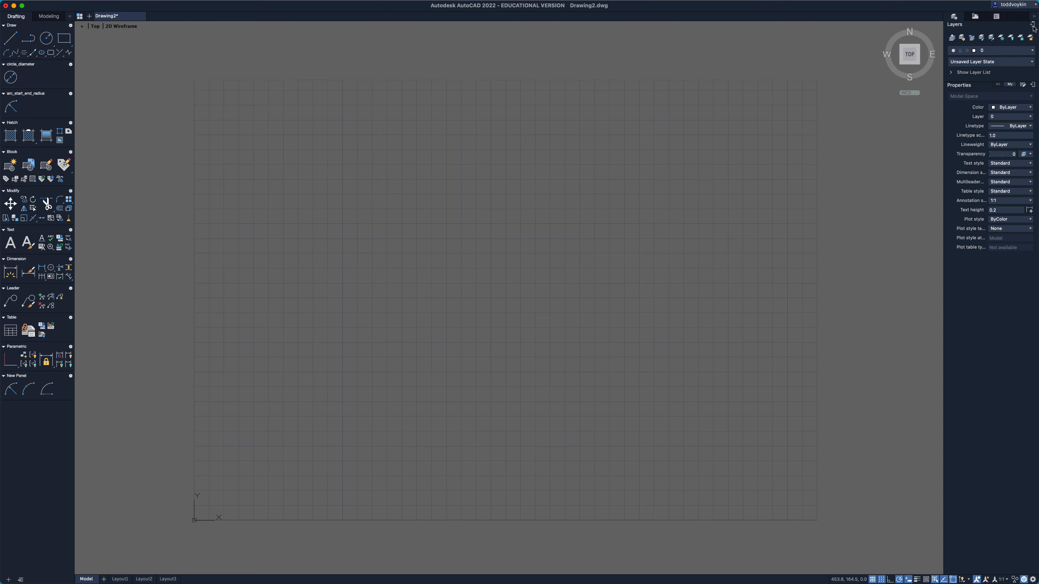
Undock the Layers palette, enlarge it, and adjust the widths of the layer list columns in front of the layer names.
left_click(1032, 26)
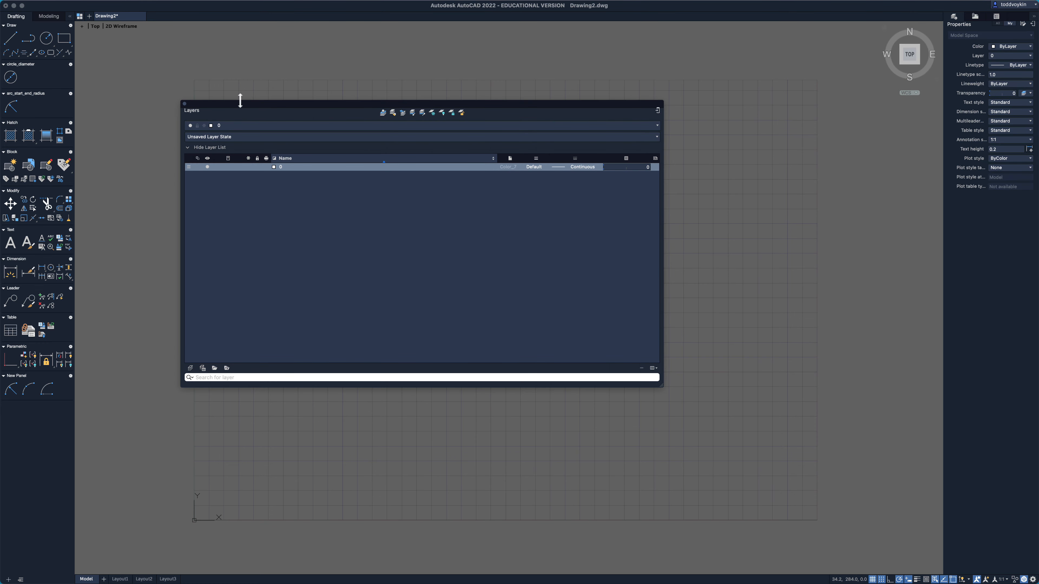
left_click_drag(661, 386, 730, 443)
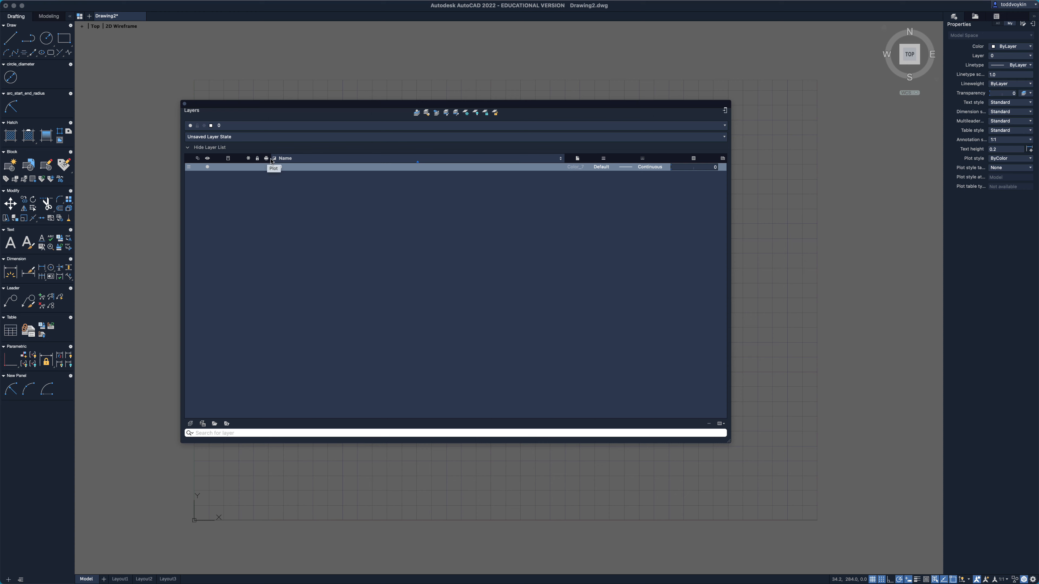
left_click_drag(273, 160, 292, 161)
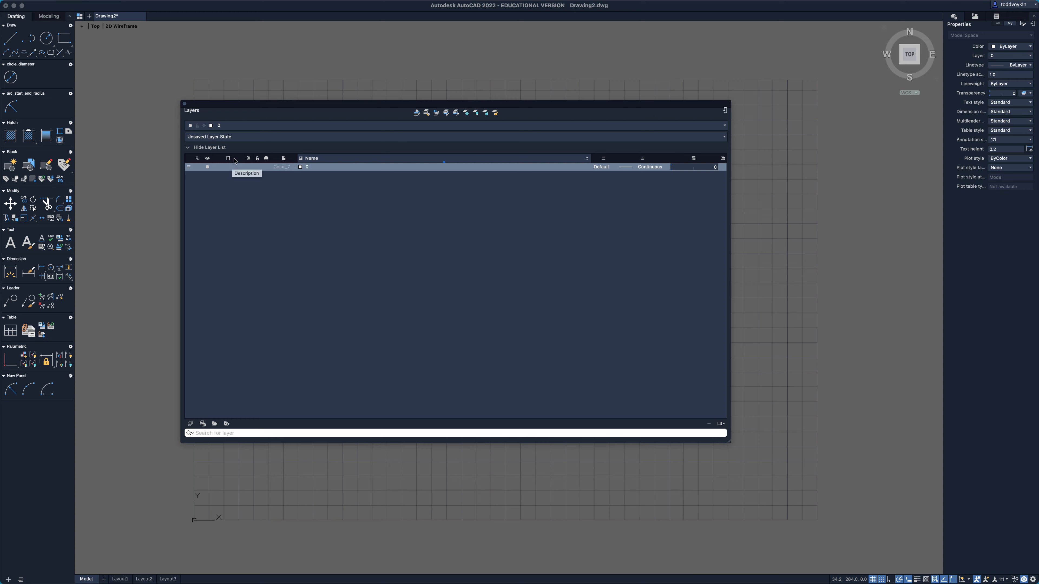
left_click_drag(220, 159, 221, 163)
left_click_drag(298, 158, 353, 160)
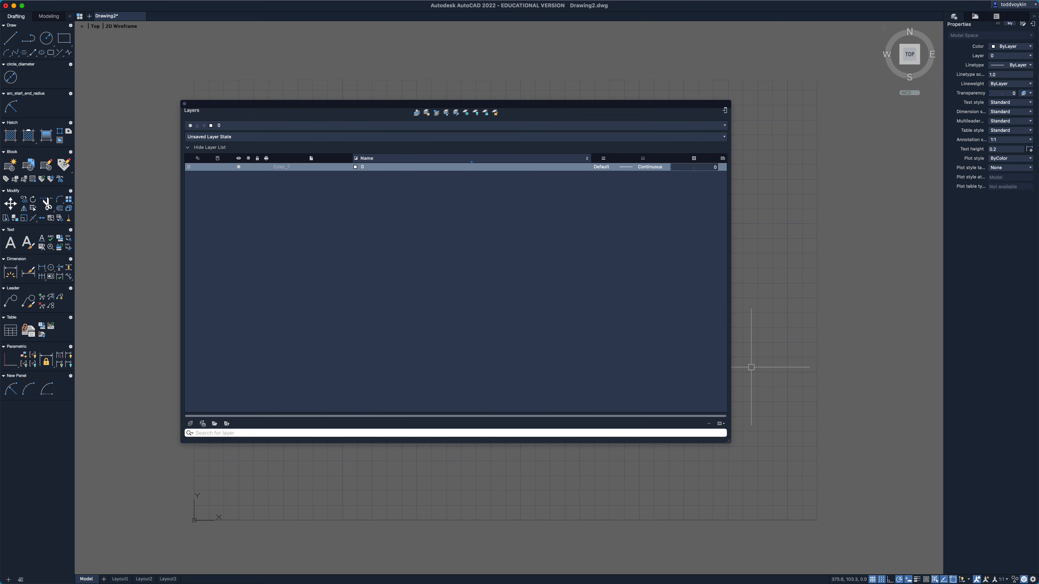
Switch to the autocadEngineeringTemplateSettings document and read the table of layer names, colors, lineweights and linetypes.
key("super+4")
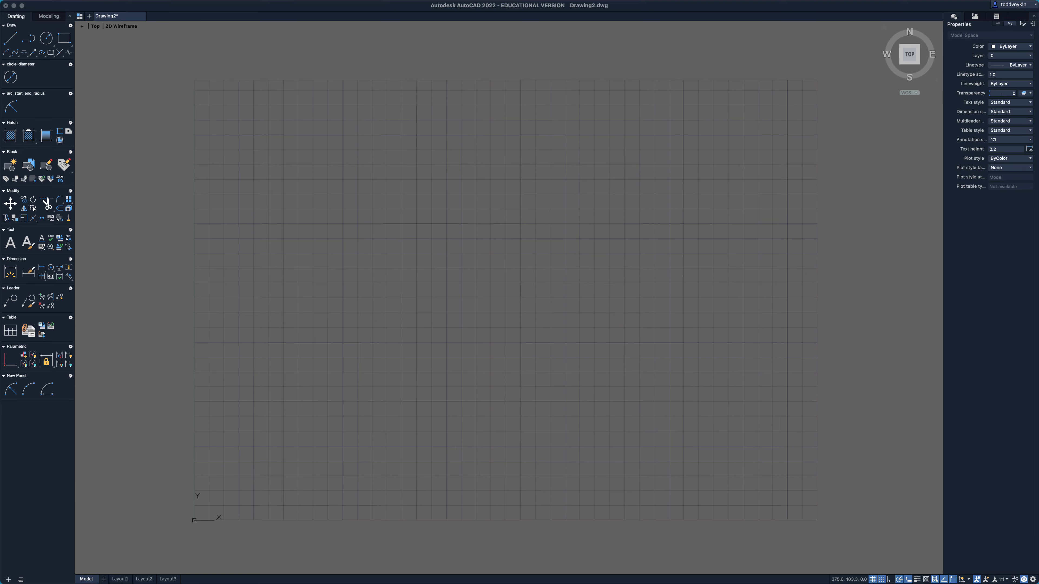
left_click_drag(909, 59, 278, 48)
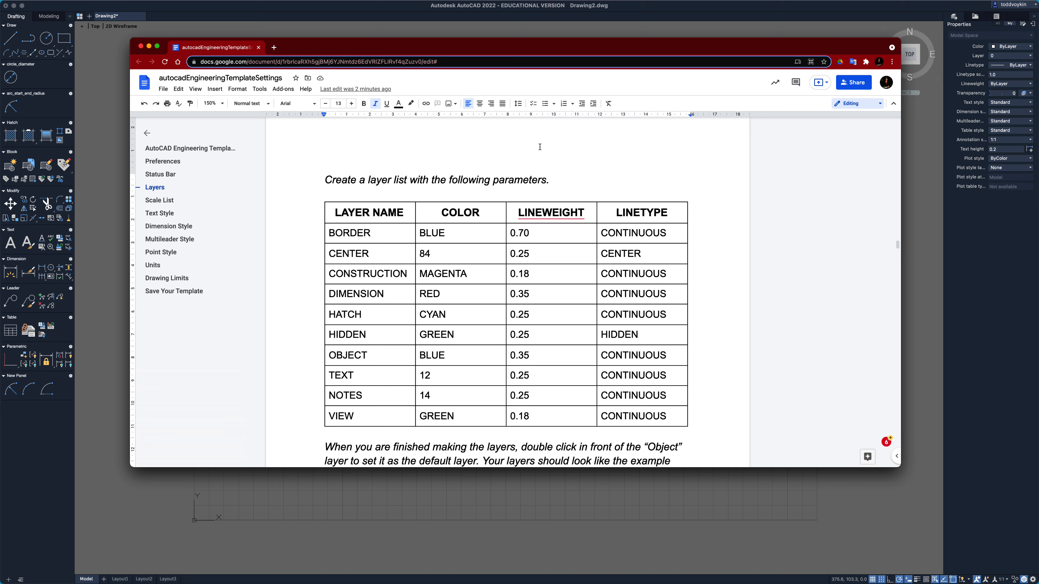
left_click_drag(368, 47, 1038, 10)
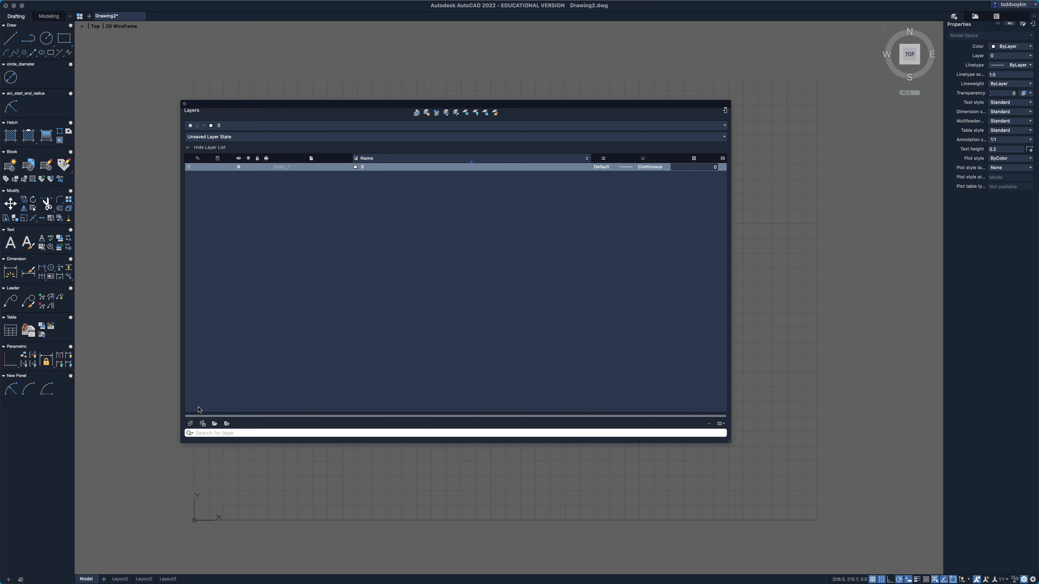
End the active selection in the drawing and create a new layer named BORDER.
left_click(190, 424)
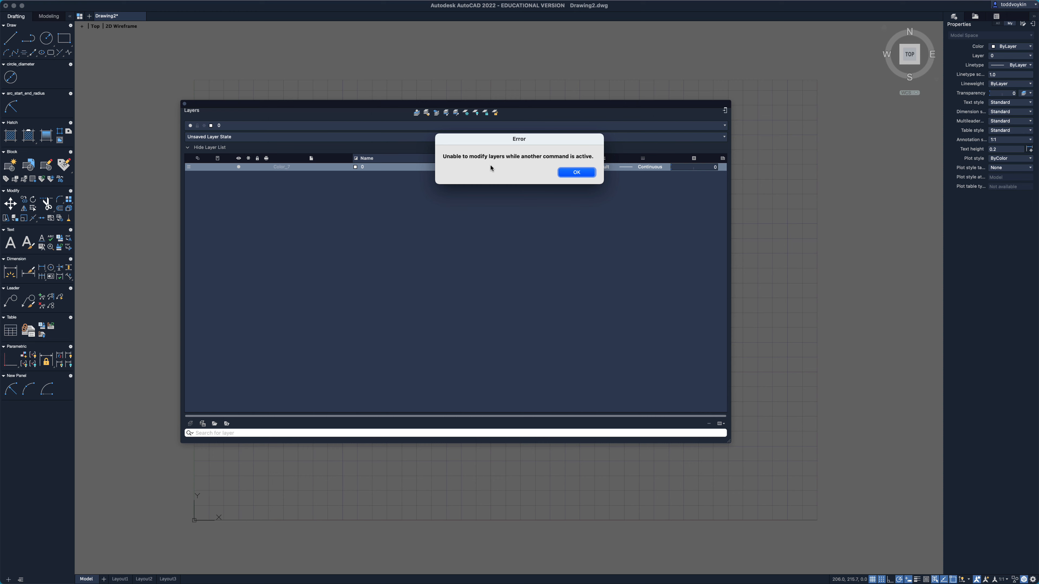
left_click(569, 172)
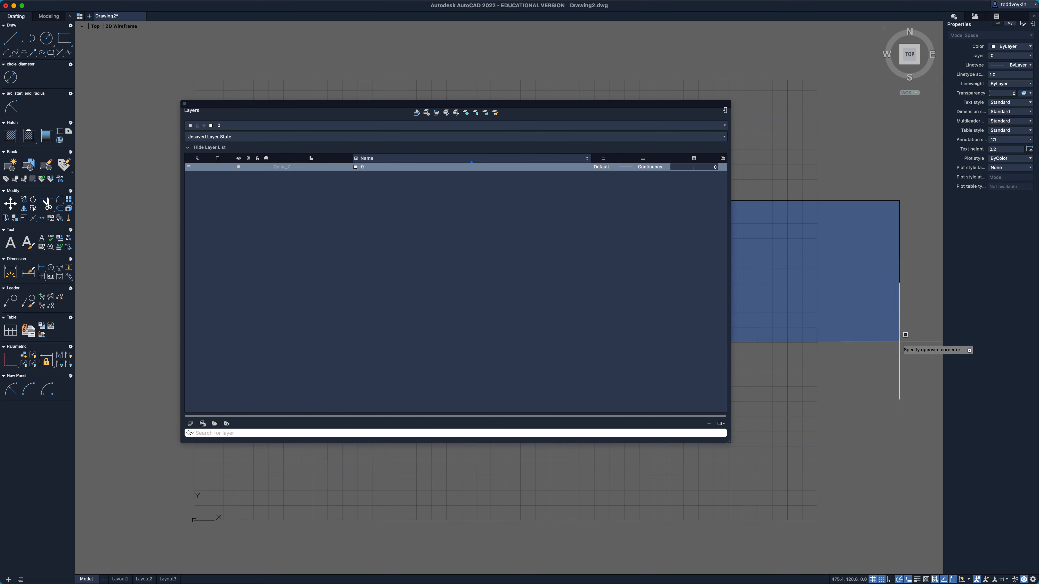
left_click(804, 468)
left_click(190, 424)
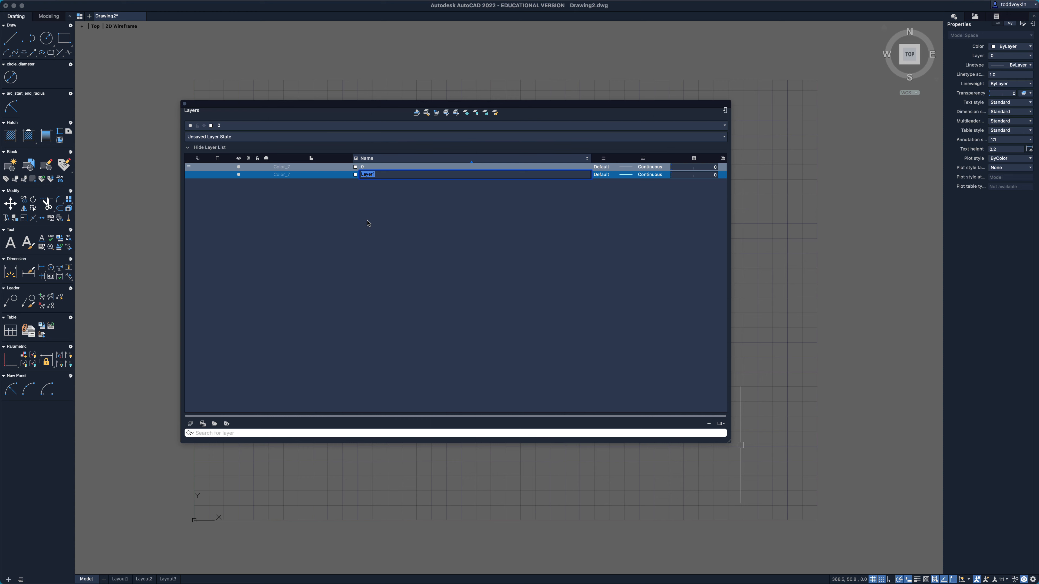
type("BORDER")
key("Return")
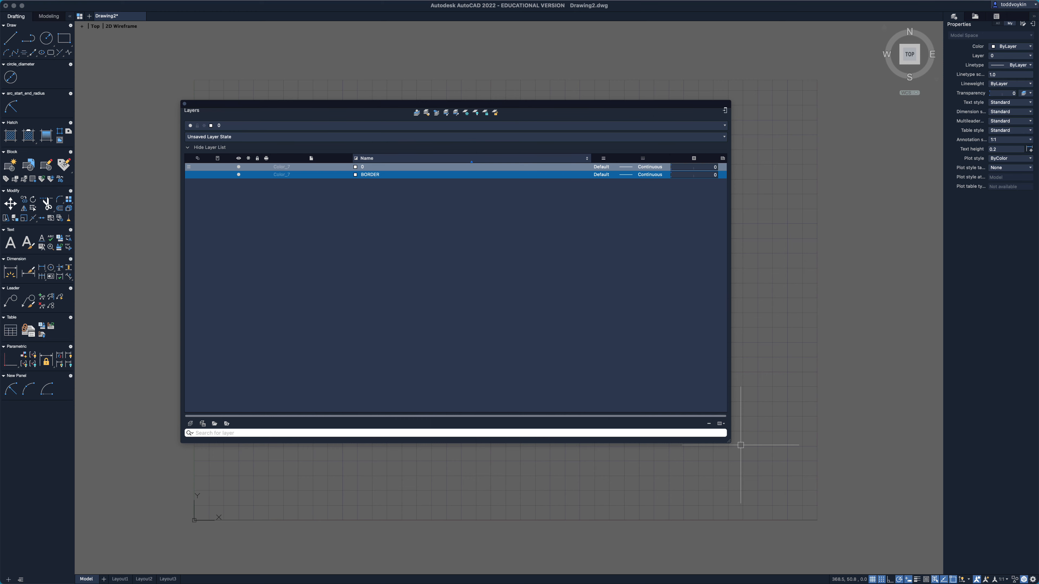
Set the BORDER layer's color to Blue and its lineweight to 0.70 mm.
left_click(355, 174)
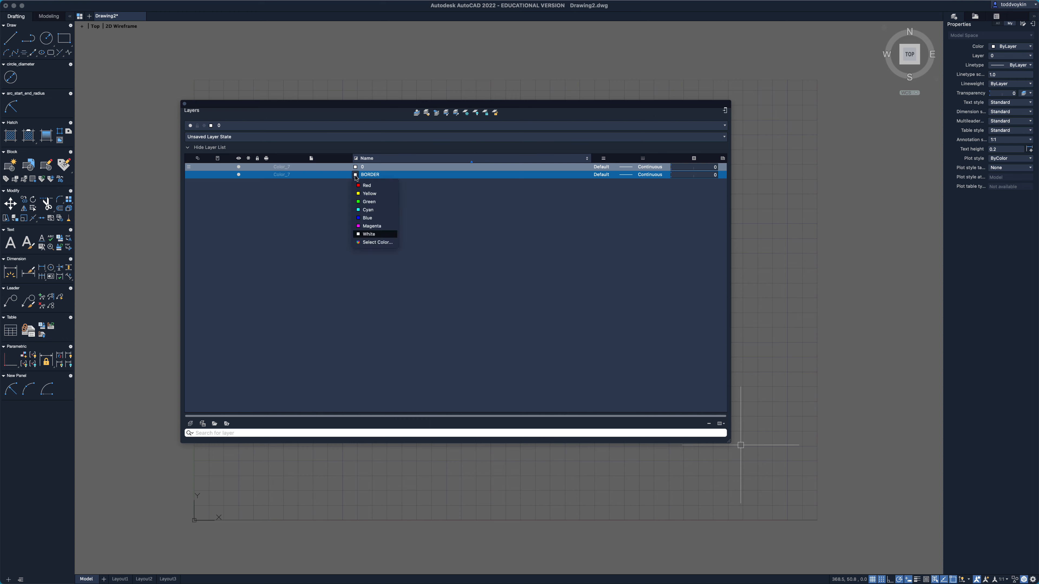
left_click(367, 217)
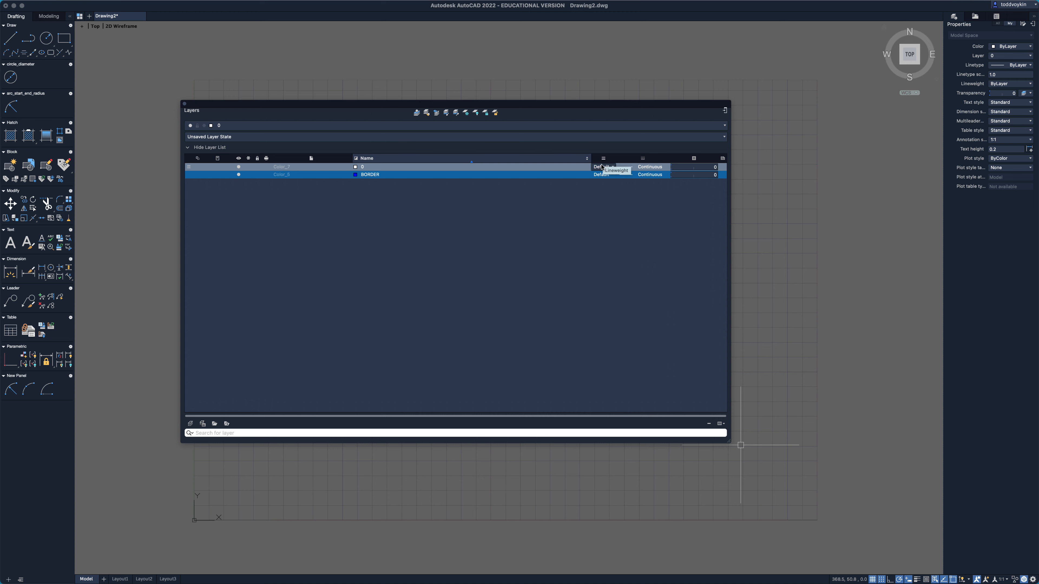
left_click(601, 175)
left_click(601, 175)
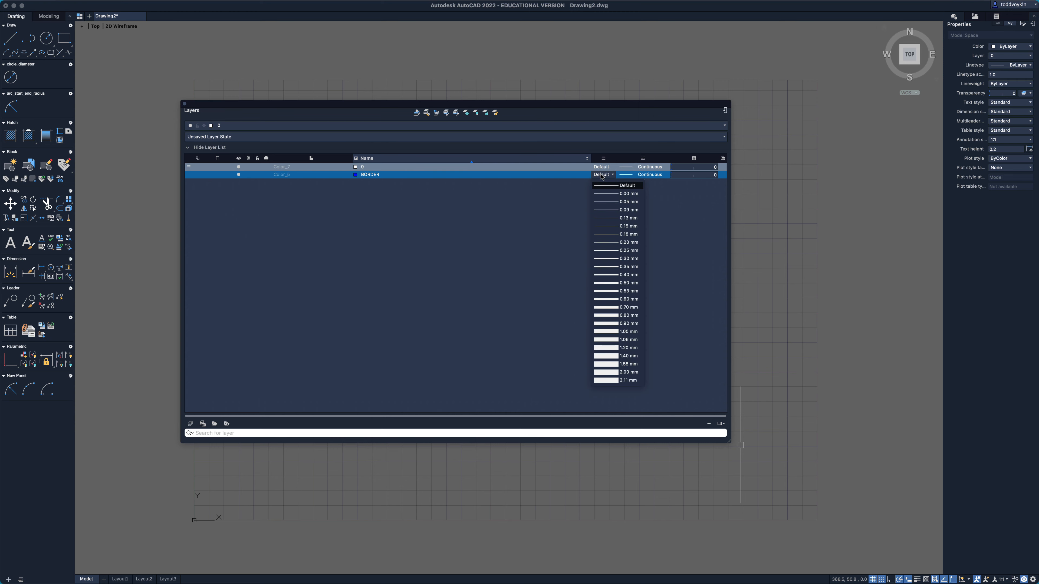
left_click(607, 311)
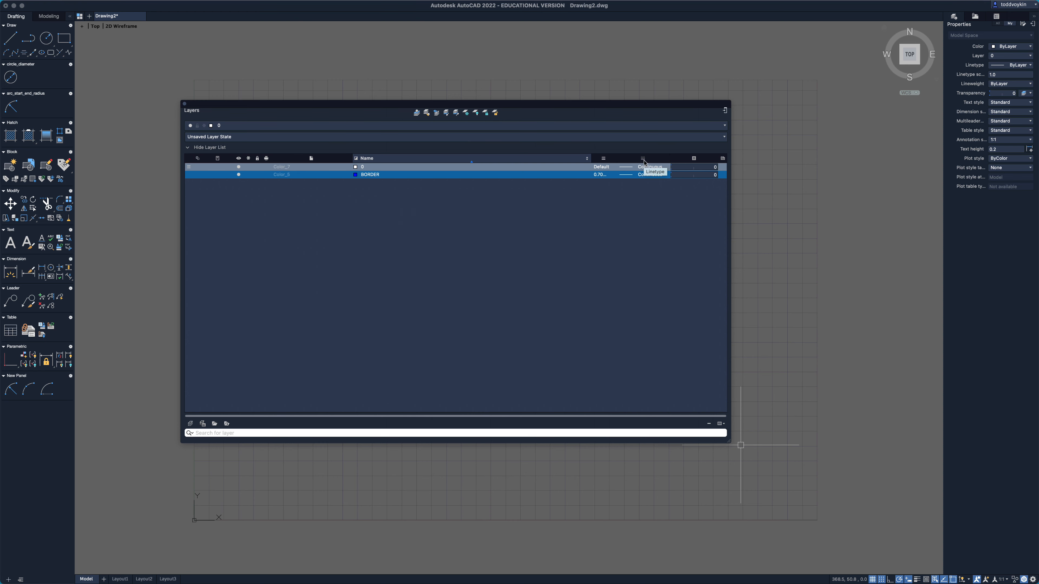
left_click(644, 175)
Narrow the Name column of the layer list and widen the Lineweight column to fit its values.
left_click_drag(588, 158, 375, 161)
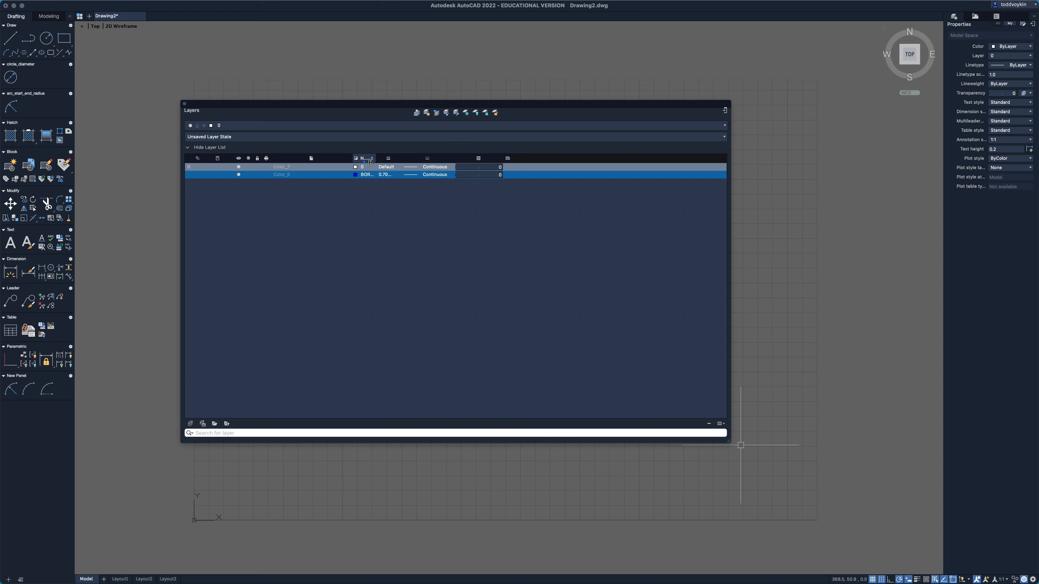
left_click_drag(369, 161, 428, 160)
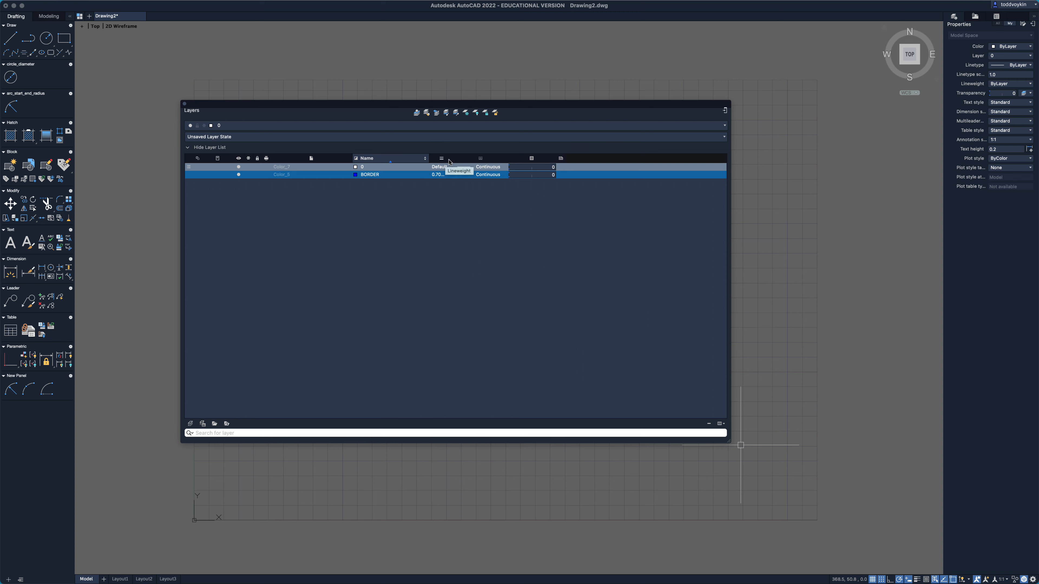
mouse_move(455, 158)
left_mouse_down()
mouse_move(466, 159)
mouse_move(440, 159)
left_mouse_up()
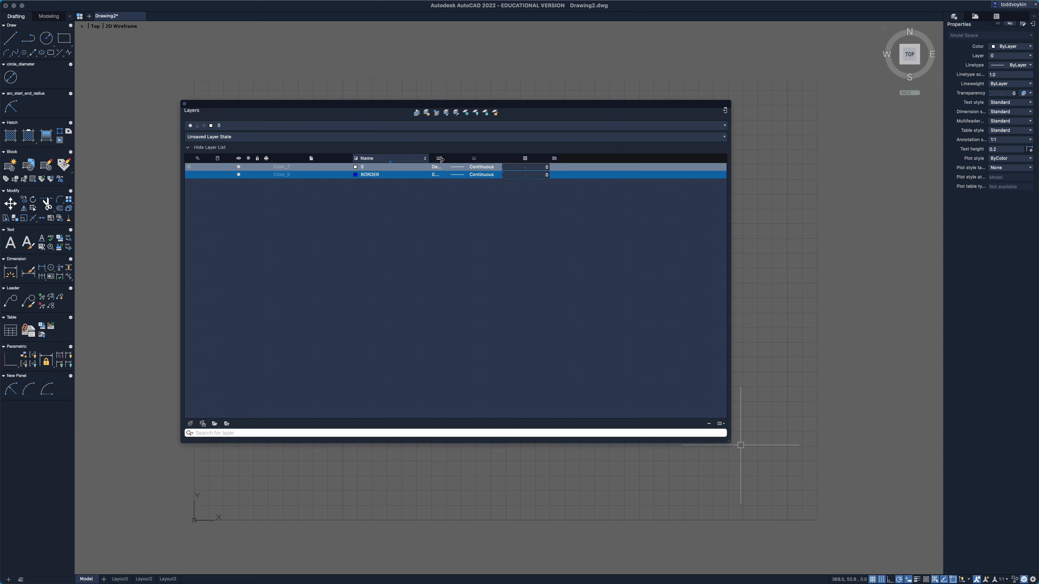
left_click_drag(441, 158, 472, 163)
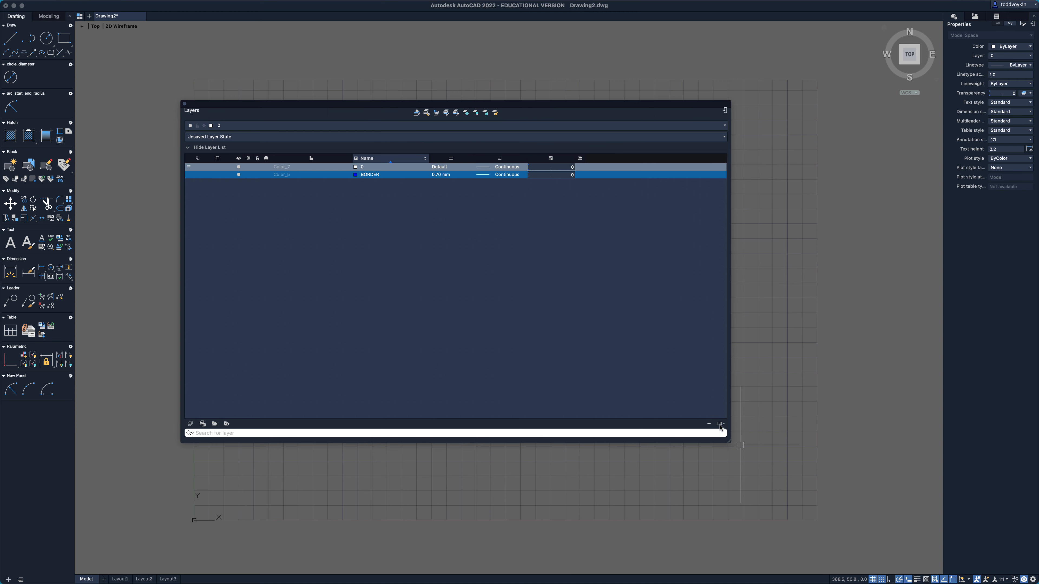
Optimize all columns of the layer list and widen the Name column to fit the full layer names.
left_click(720, 424)
mouse_move(739, 496)
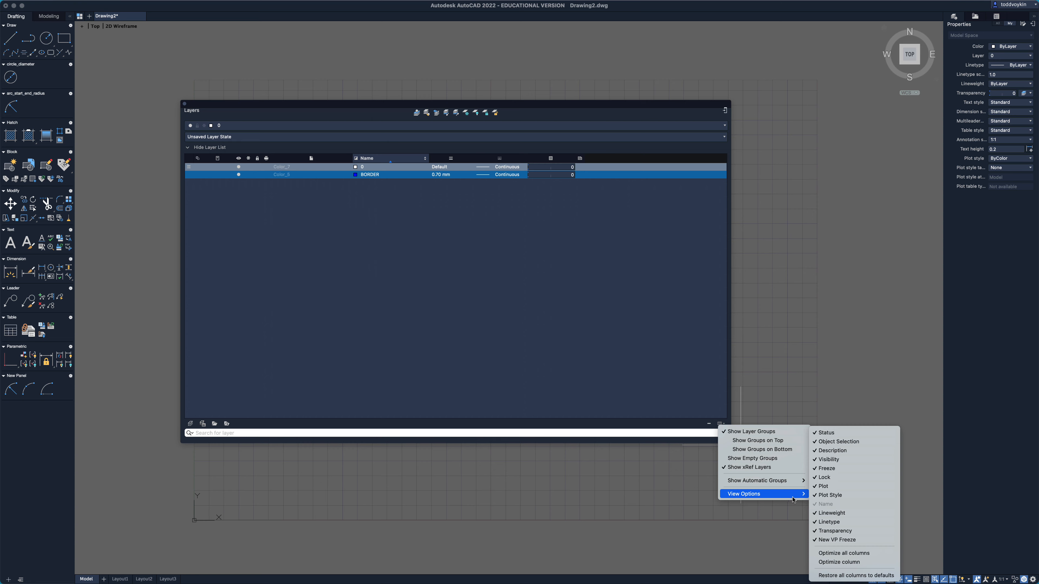
left_click(840, 554)
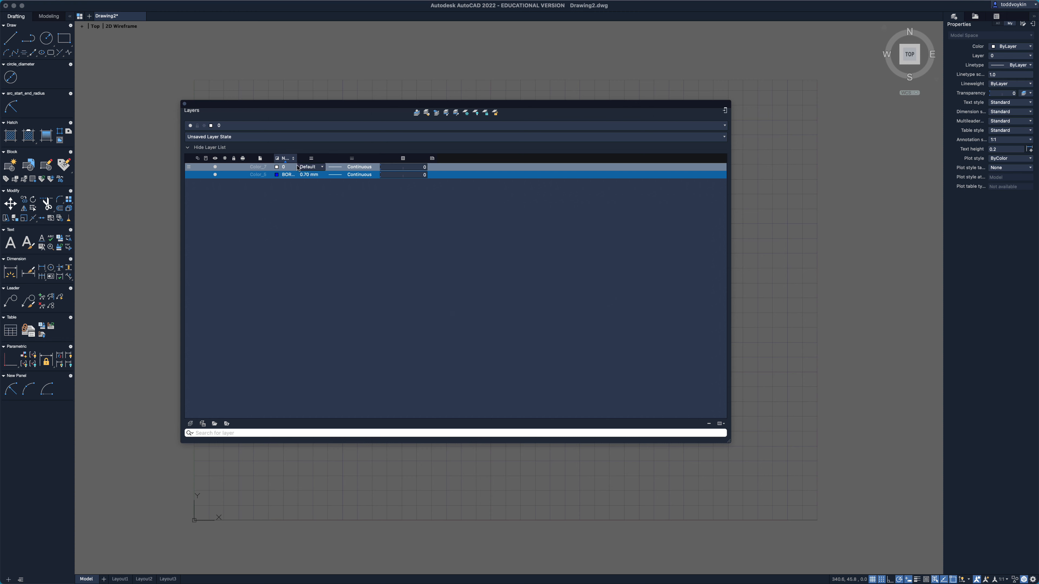
left_click_drag(296, 160, 331, 159)
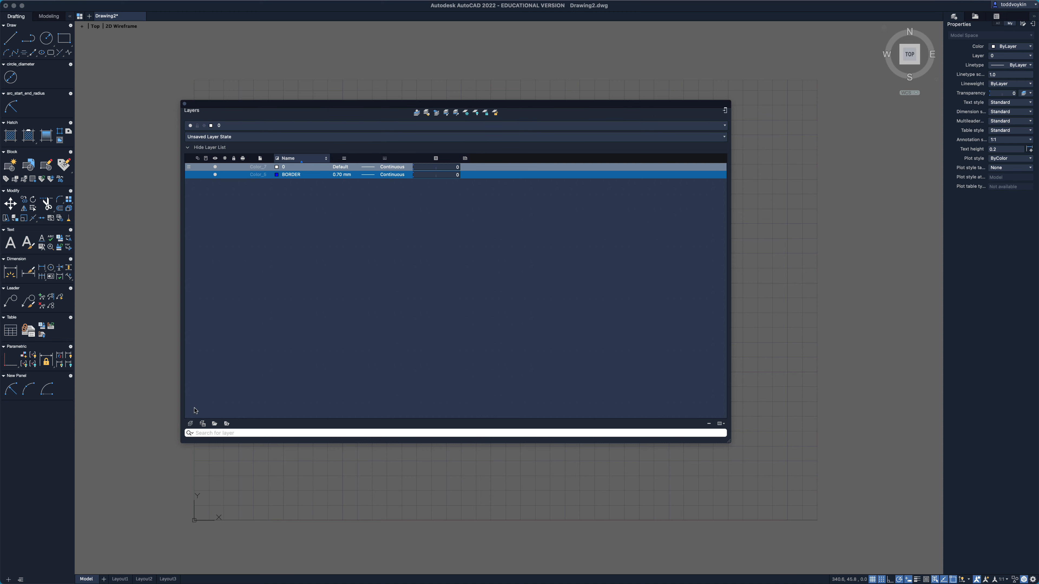
Create a new layer named CENTER.
left_click(190, 424)
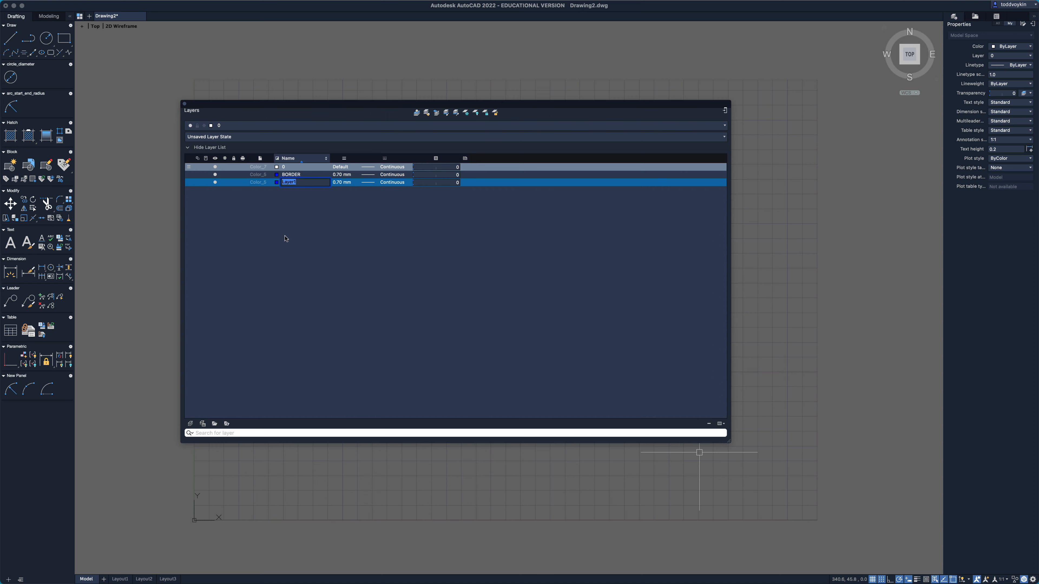
type("CENTER")
key("Return")
Set the CENTER layer's color to index color 84 and its lineweight to 0.25 mm.
left_click(276, 182)
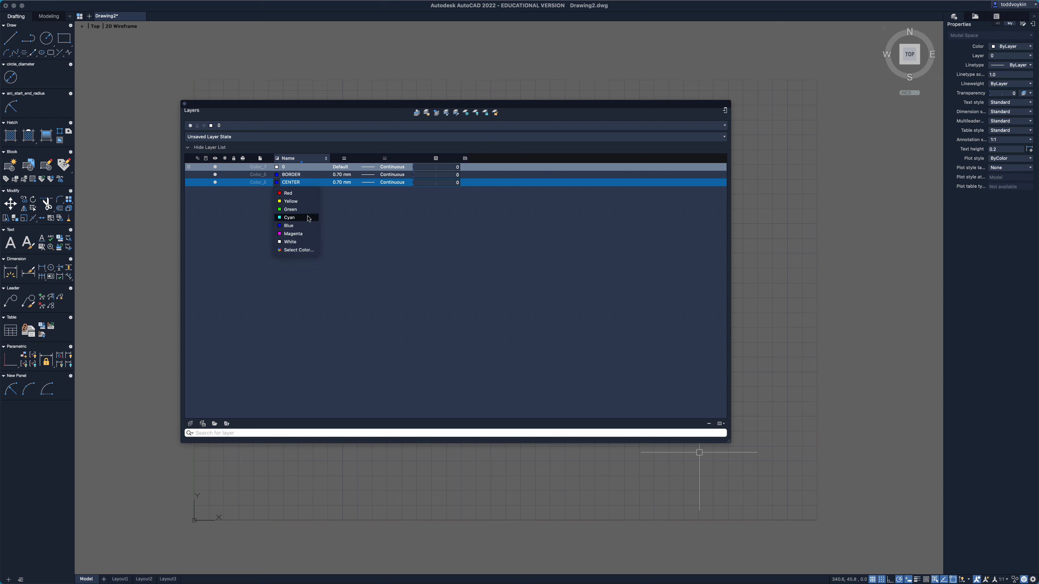
left_click(299, 249)
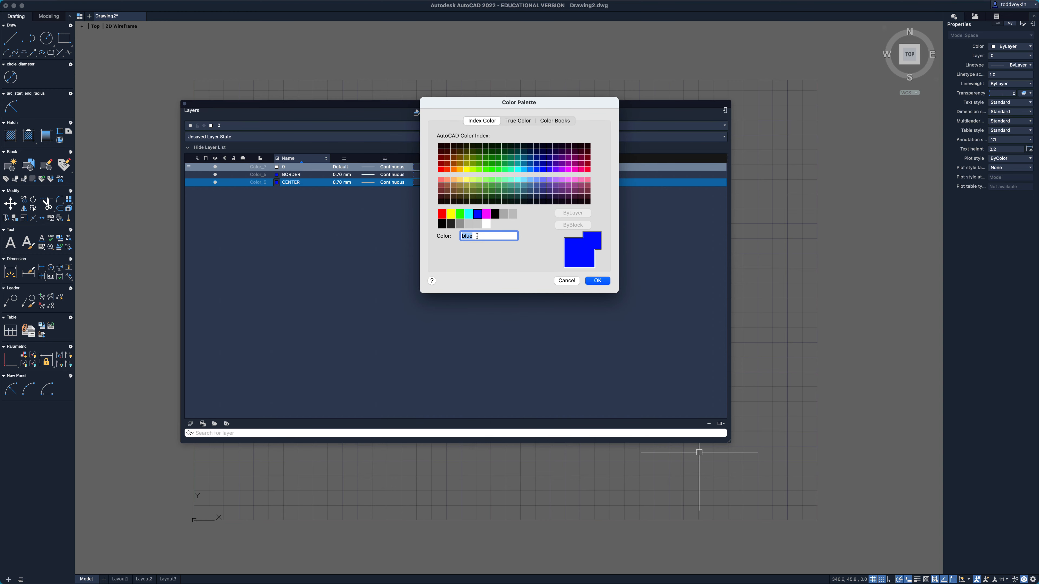
type("84")
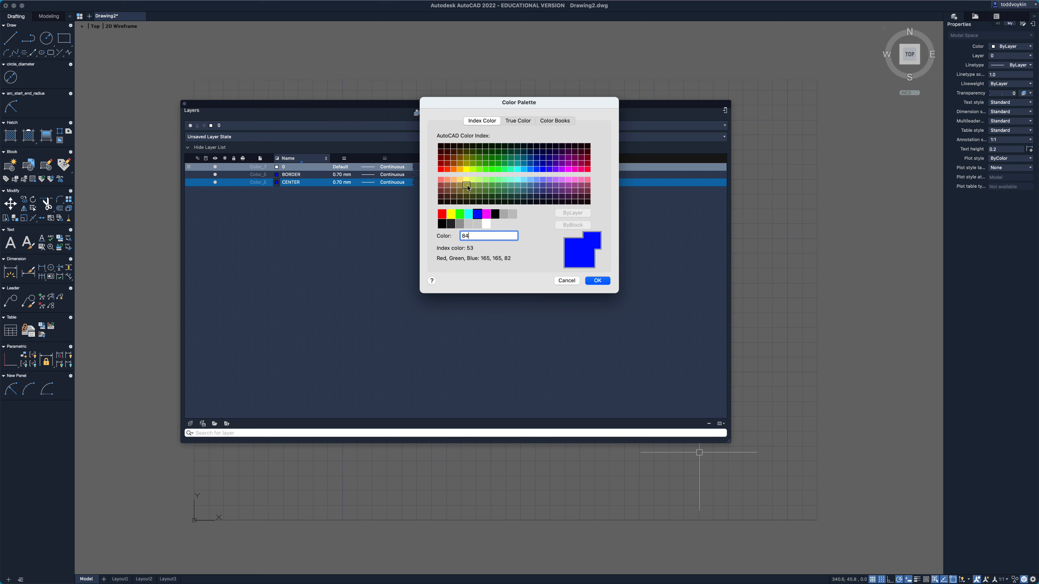
left_click(485, 192)
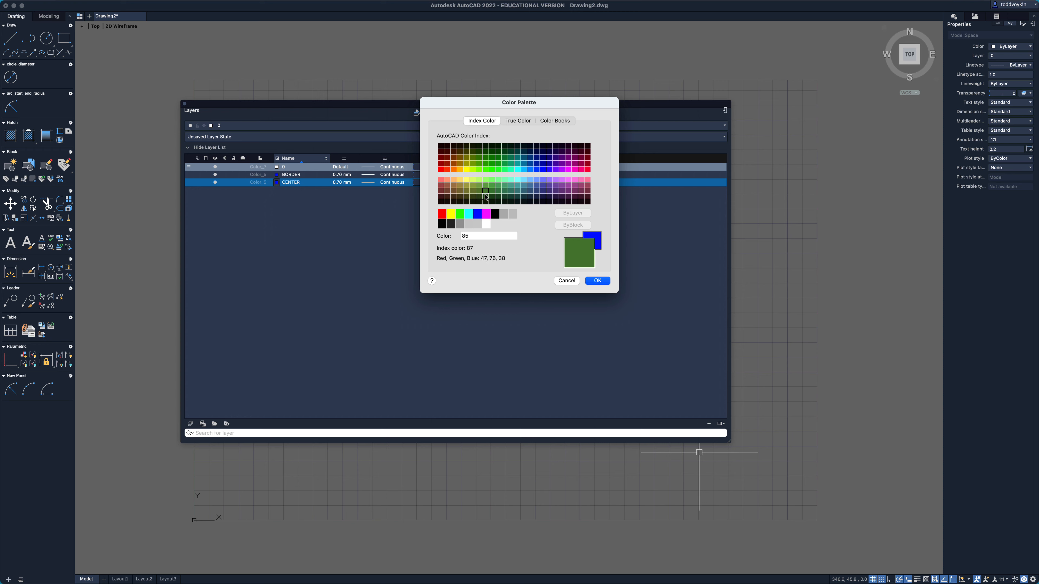
left_click(485, 197)
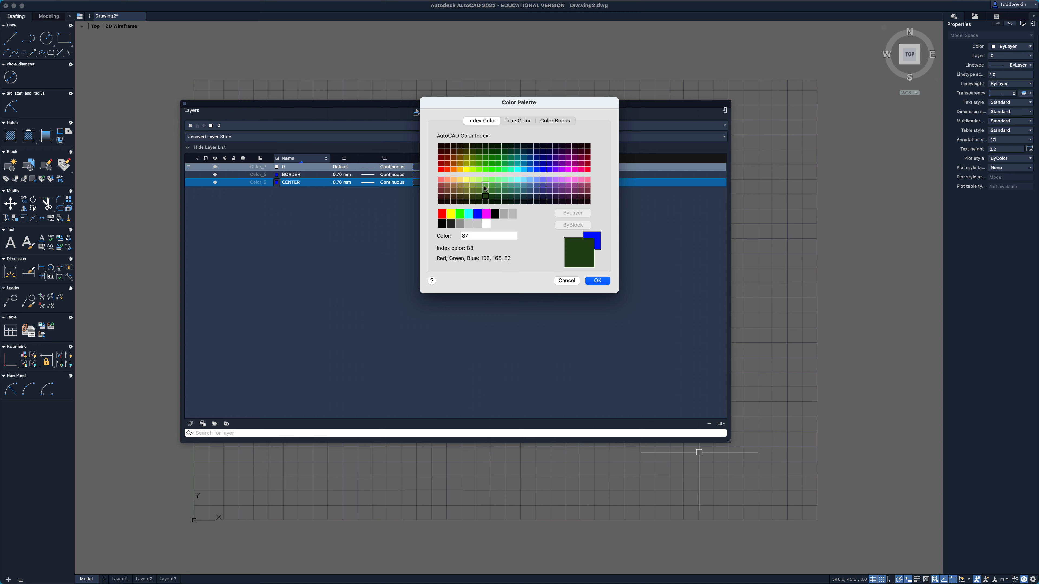
left_click(485, 187)
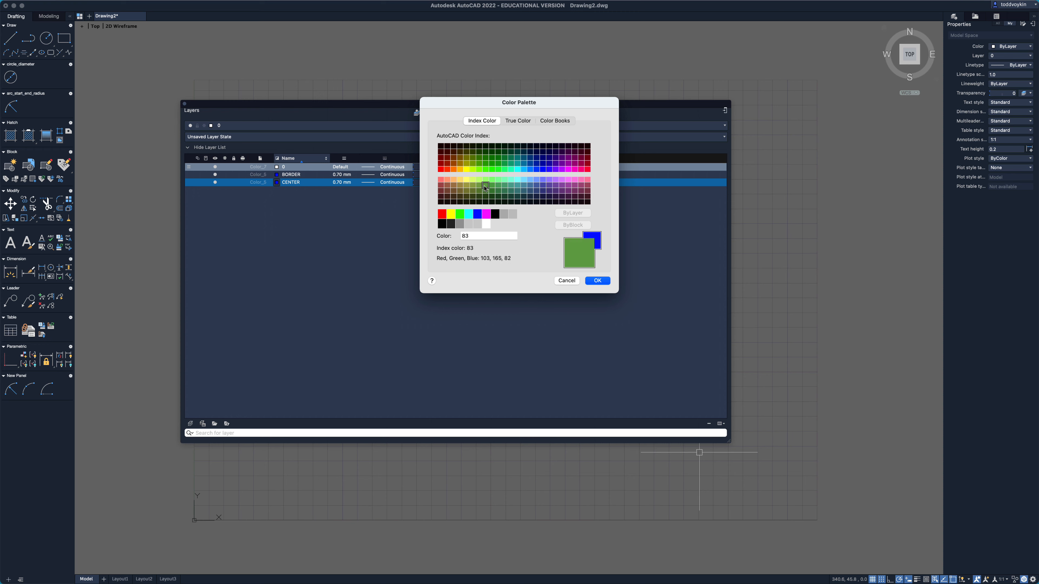
left_click(486, 163)
left_click(486, 159)
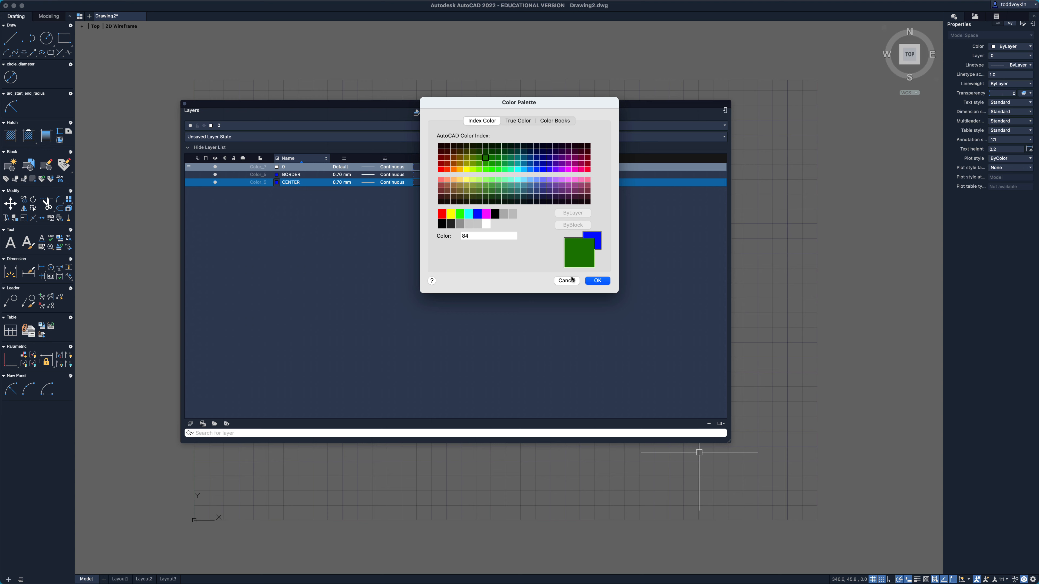
left_click(596, 282)
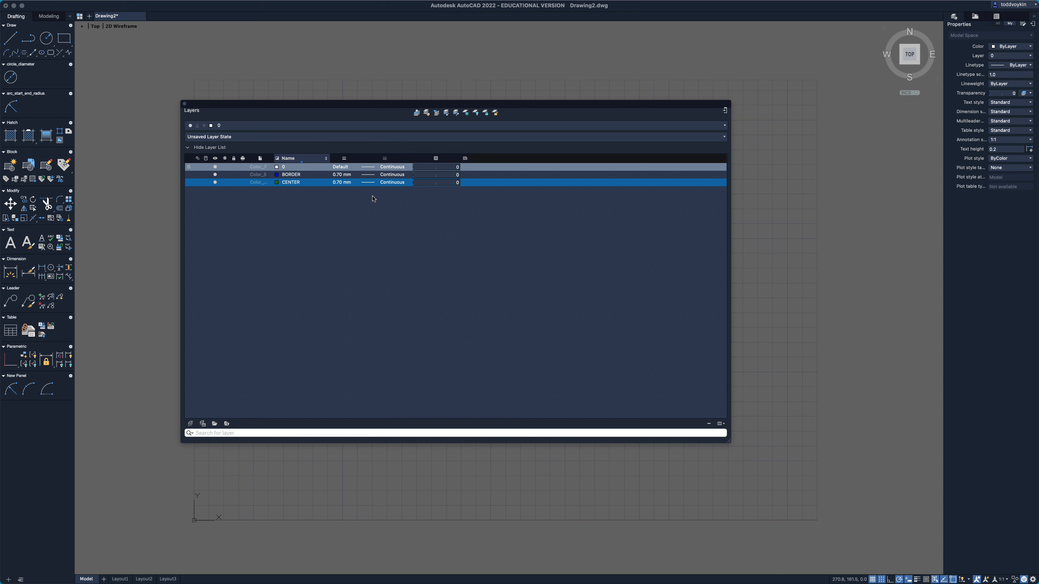
left_click(343, 183)
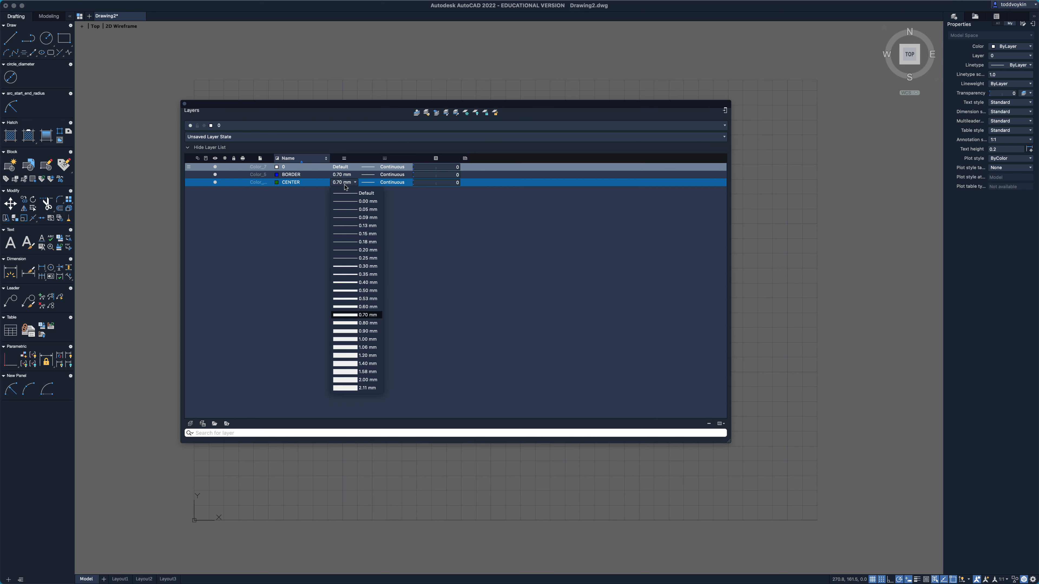
left_click(365, 258)
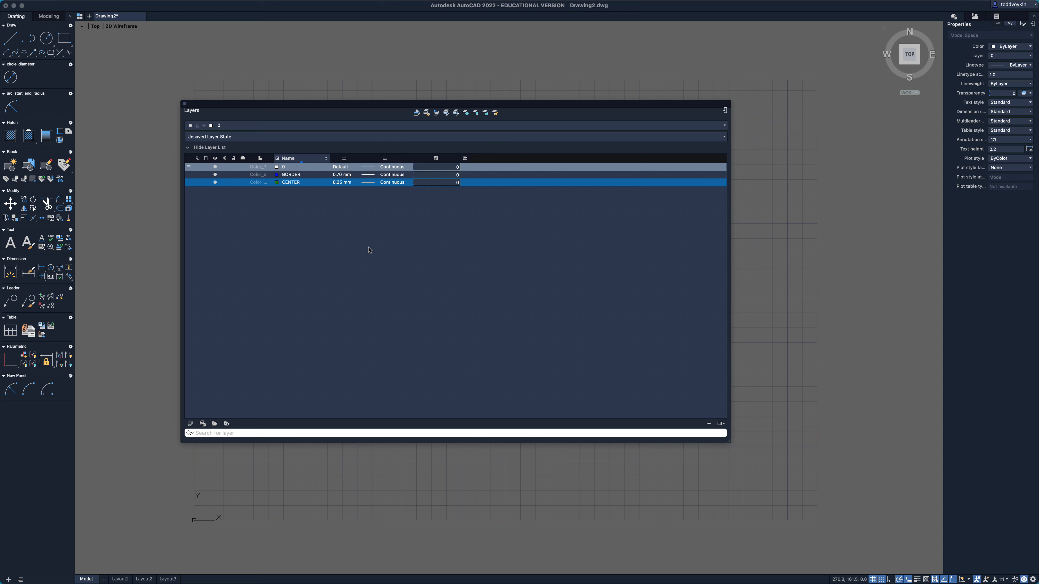
Load the CENTER linetype from acad.lin and assign it to the CENTER layer.
left_click(388, 183)
left_click(389, 184)
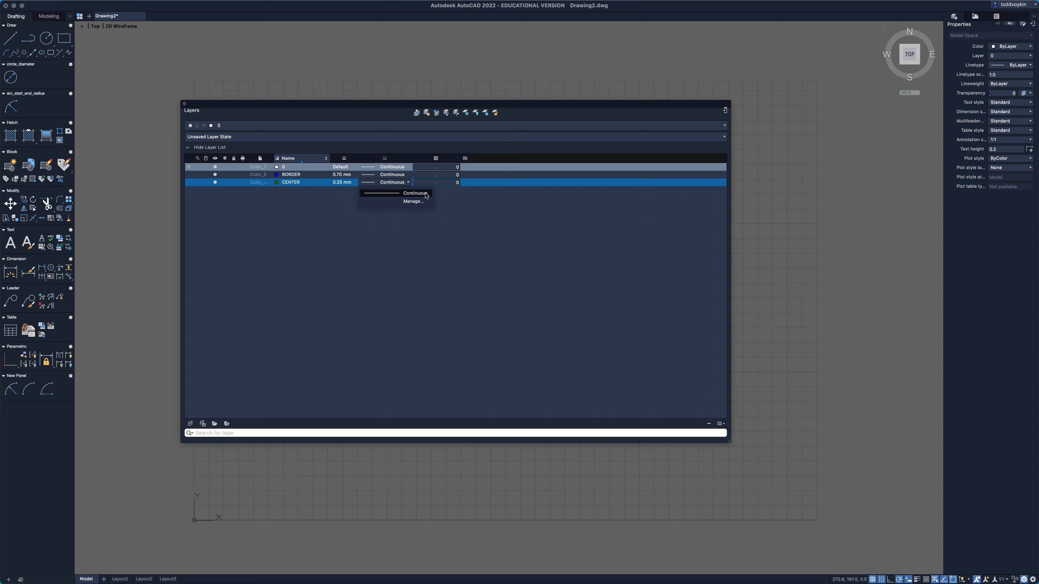
left_click(413, 201)
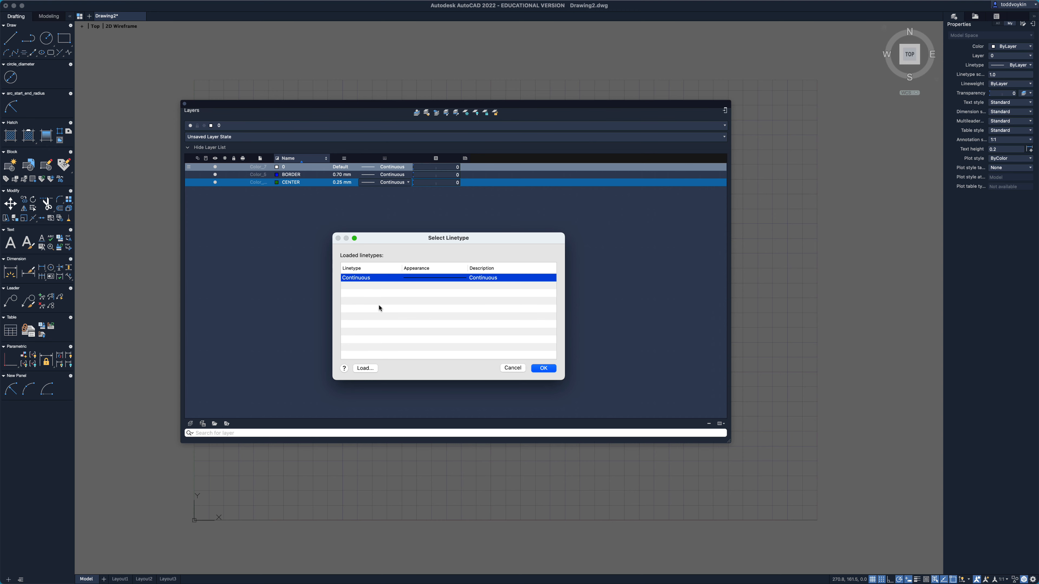
left_click(365, 368)
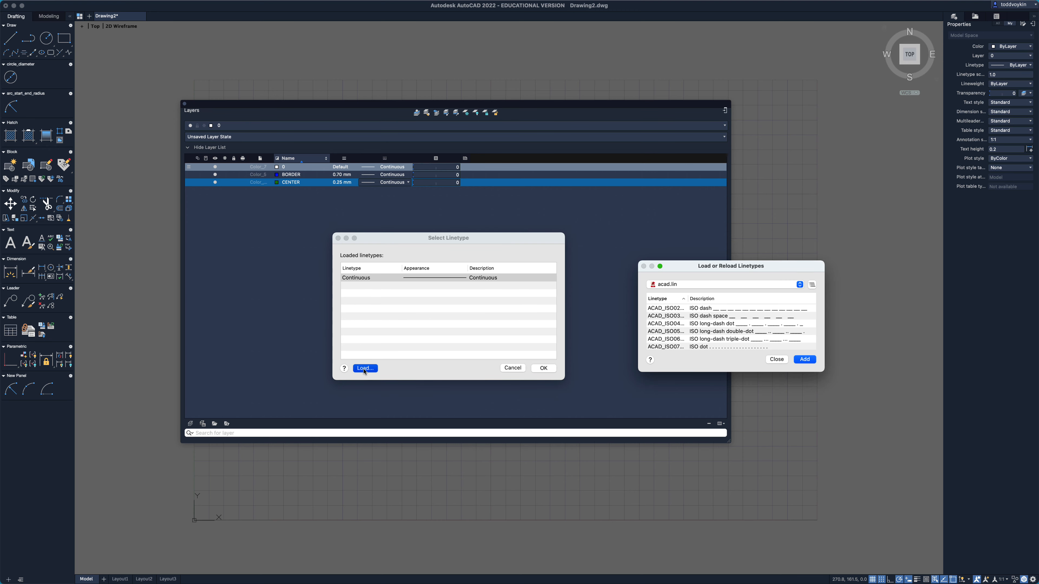
left_click_drag(674, 265, 610, 240)
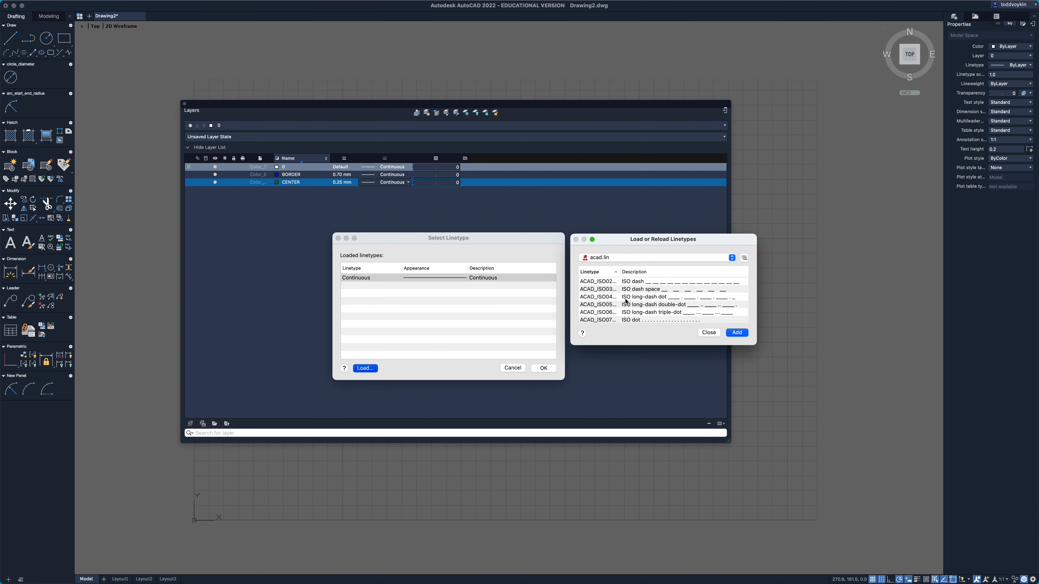
scroll(626, 303, "down", 10)
scroll(625, 303, "up", 3)
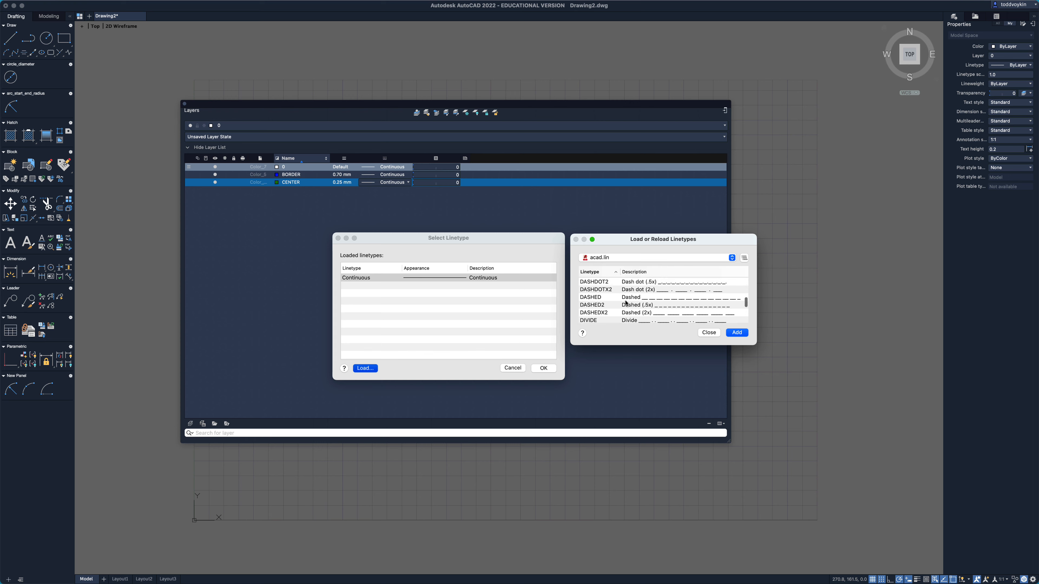
scroll(626, 302, "up", 3)
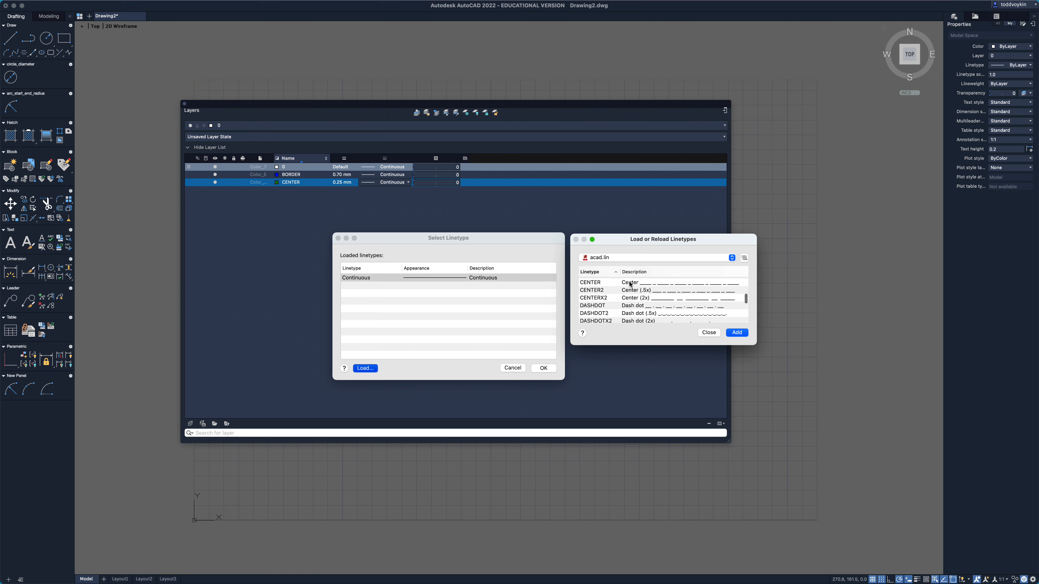
left_click(630, 283)
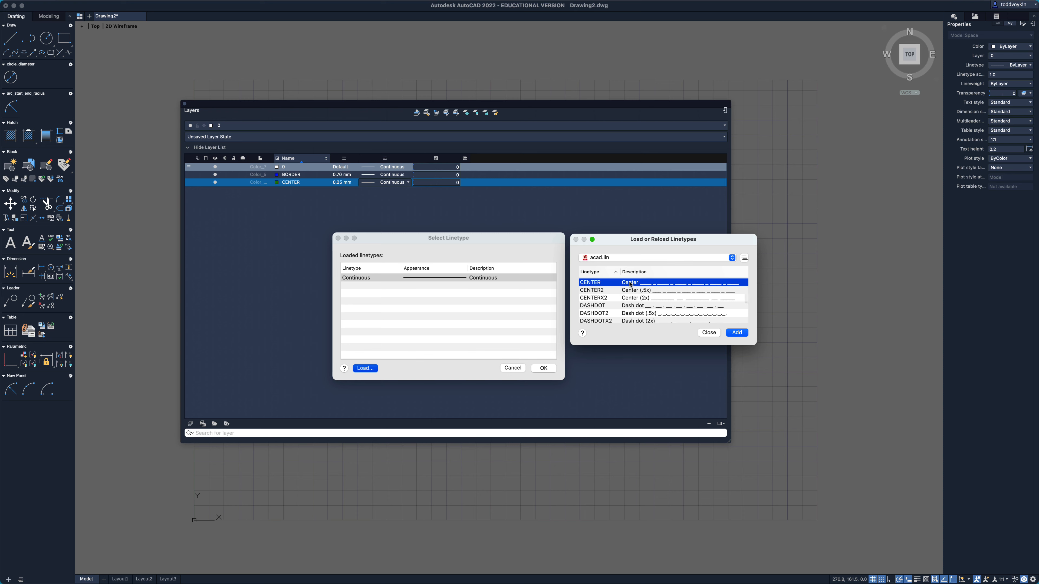
left_click(742, 333)
left_click(421, 287)
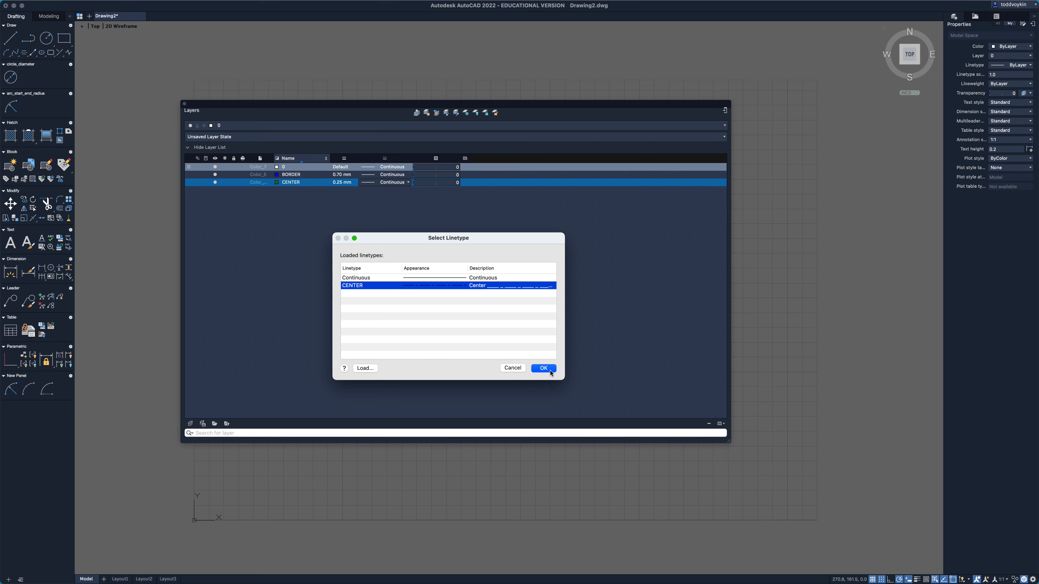
left_click(543, 369)
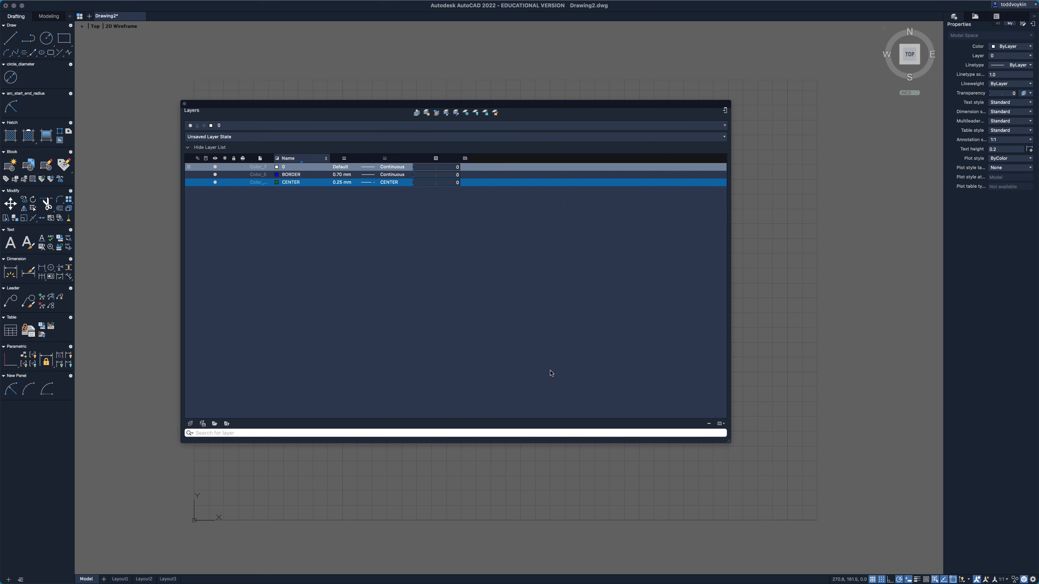
Load every linetype from acad.lin into the drawing, reloading all selected linetypes.
left_click(391, 185)
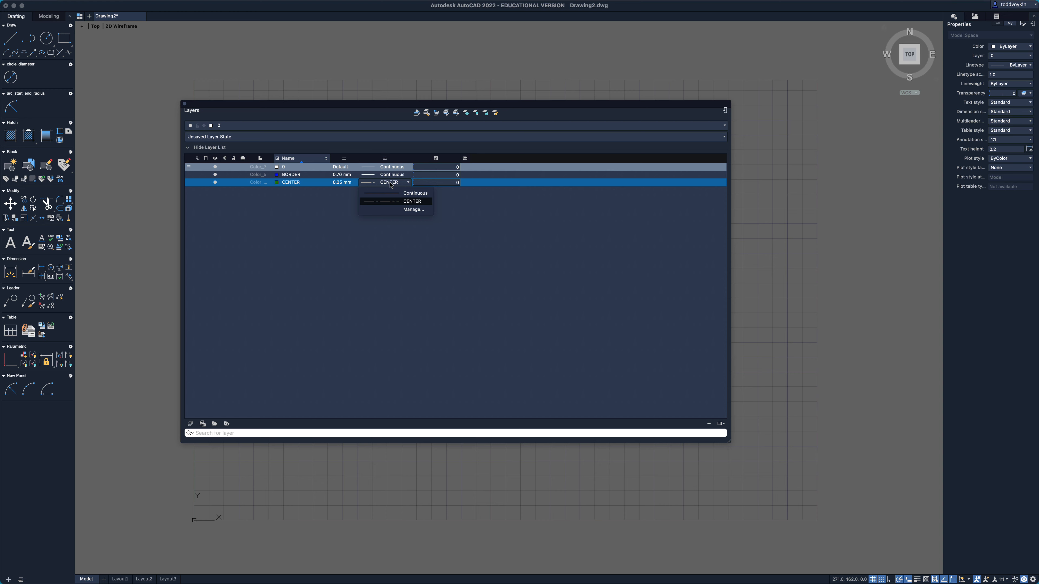
left_click(413, 209)
left_click(365, 368)
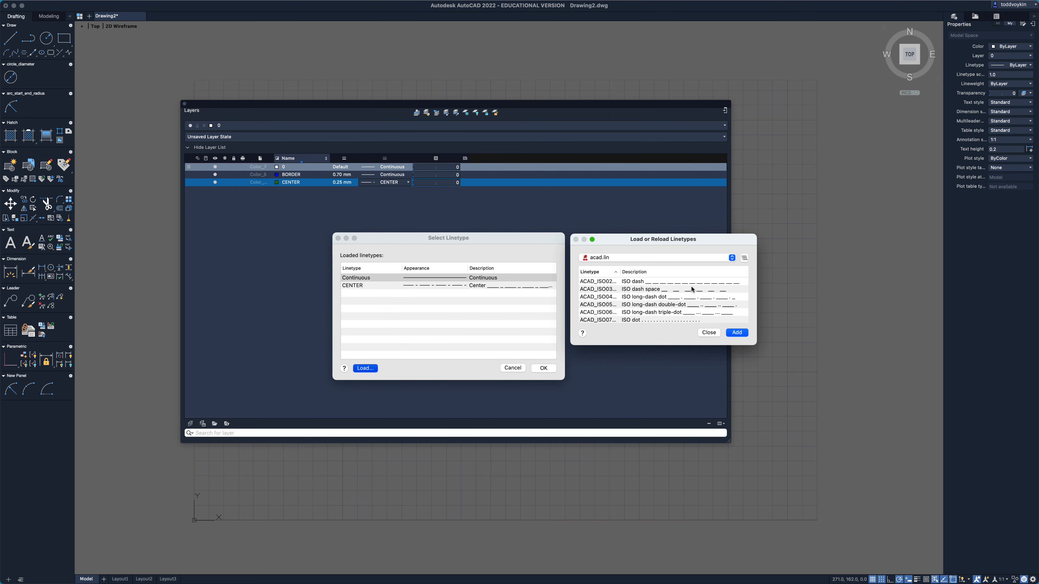
left_click(682, 291)
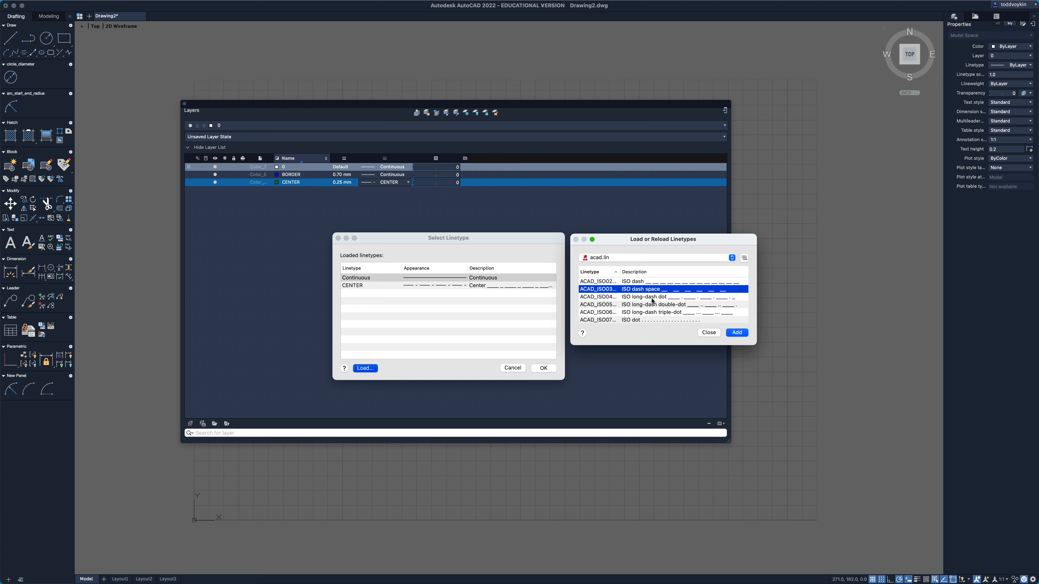
key("super+a")
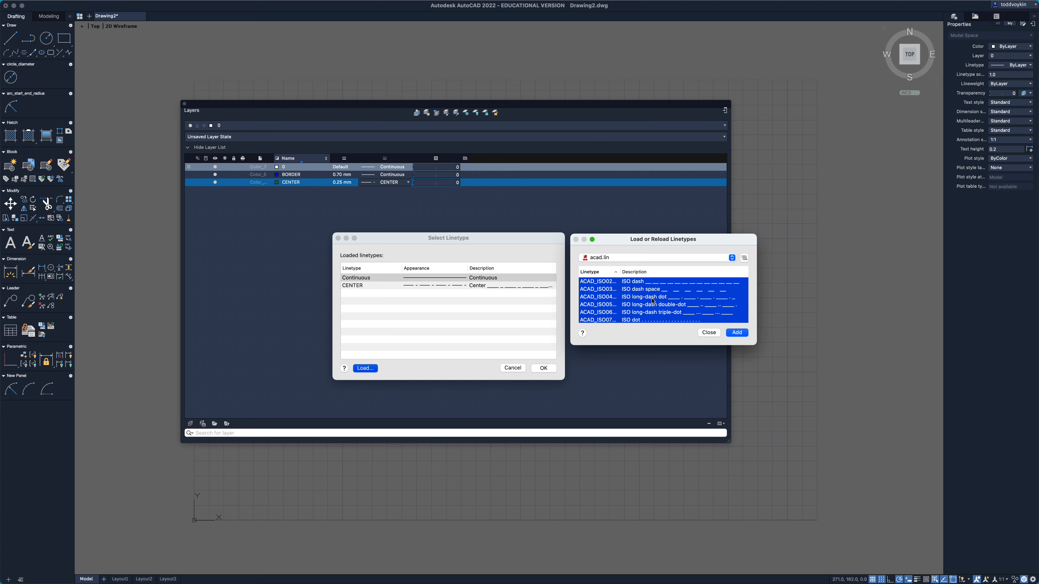
left_click(737, 332)
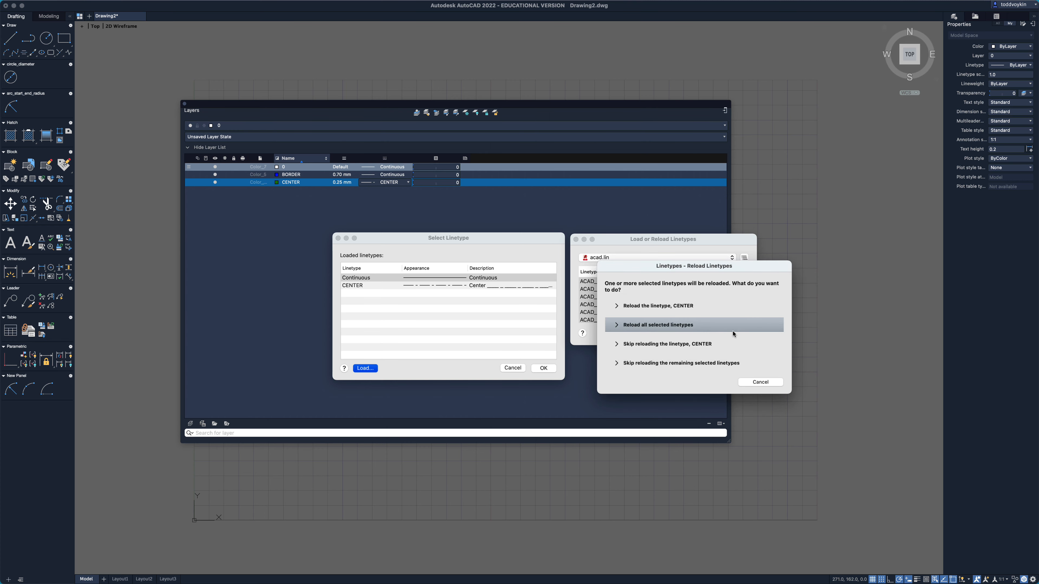
left_click(702, 330)
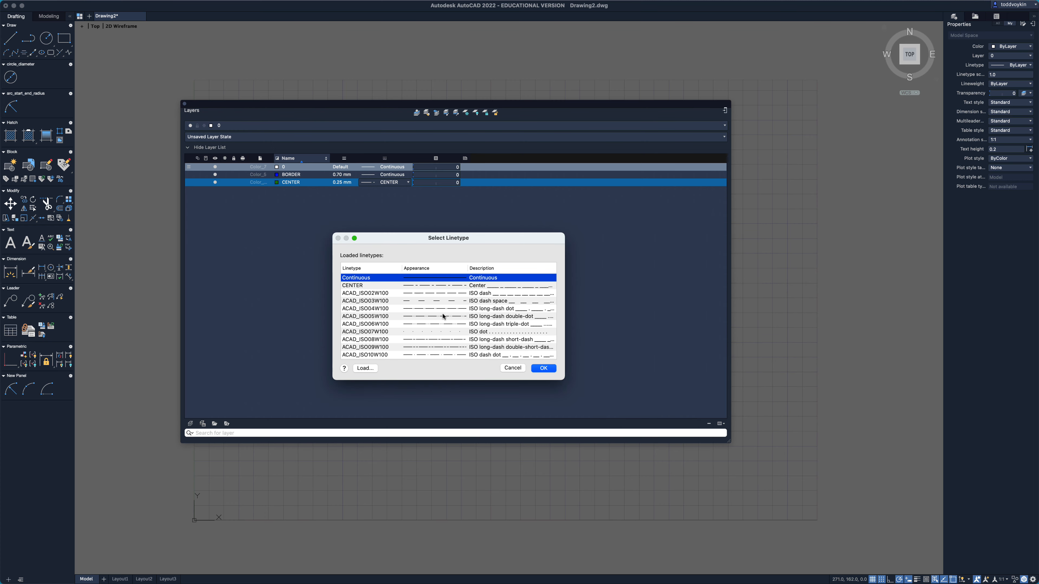
Browse the loaded linetypes and choose CENTER again as the CENTER layer's linetype.
scroll(443, 316, "down", 10)
scroll(442, 317, "up", 10)
left_click(359, 286)
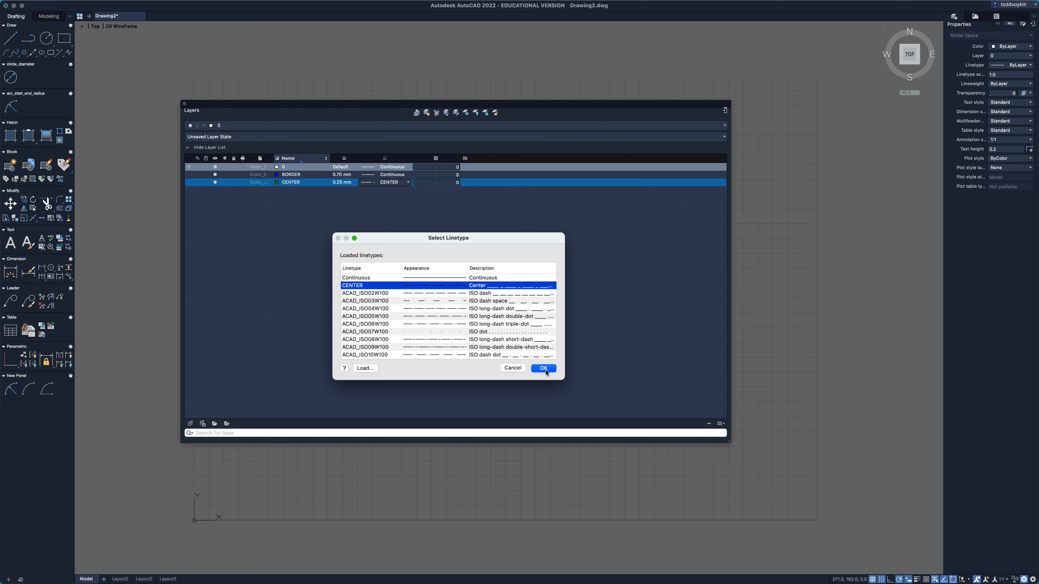
left_click(543, 368)
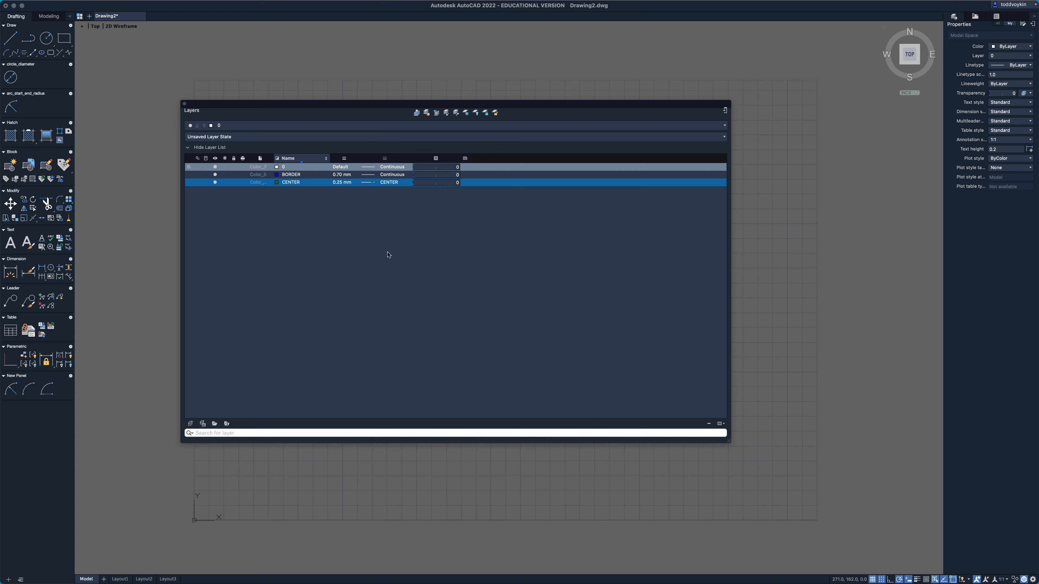
Dock the Layers palette and toggle the CENTER layer's visibility off and back on.
left_click(724, 111)
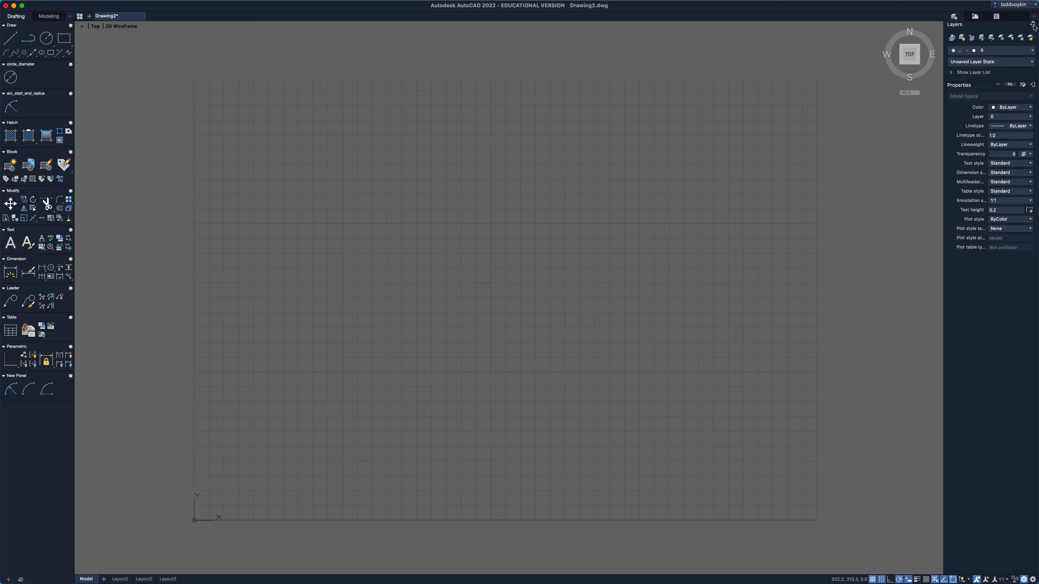
left_click(1032, 51)
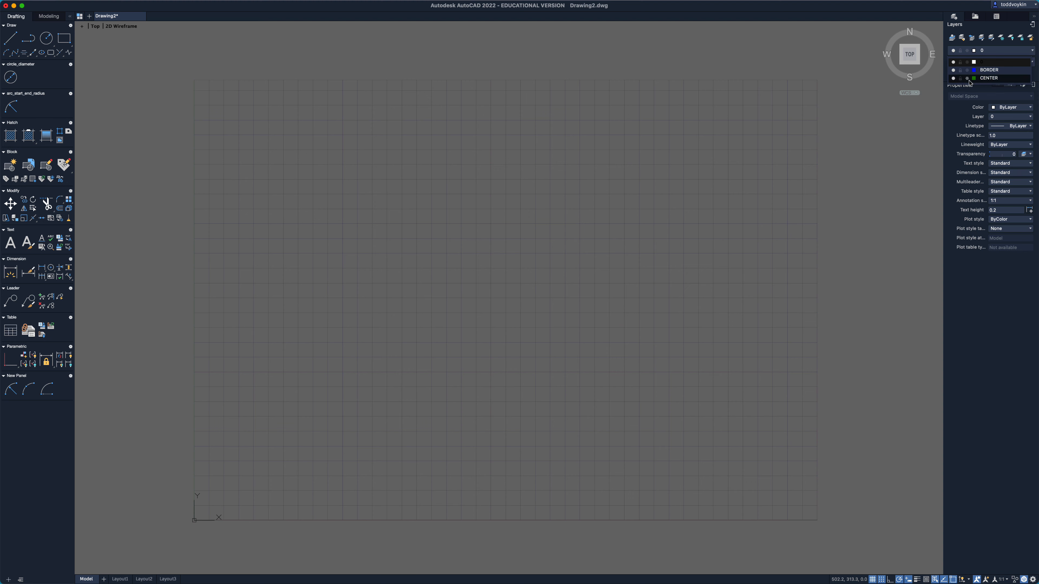
left_click(953, 78)
left_click(953, 78)
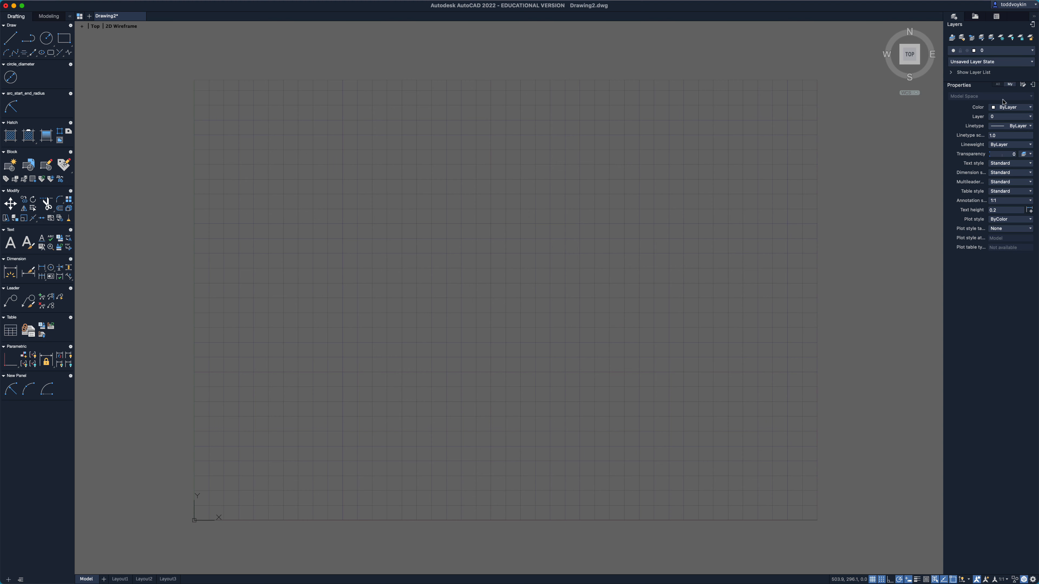
Make CENTER the current layer and turn off the grid display.
left_click(1002, 117)
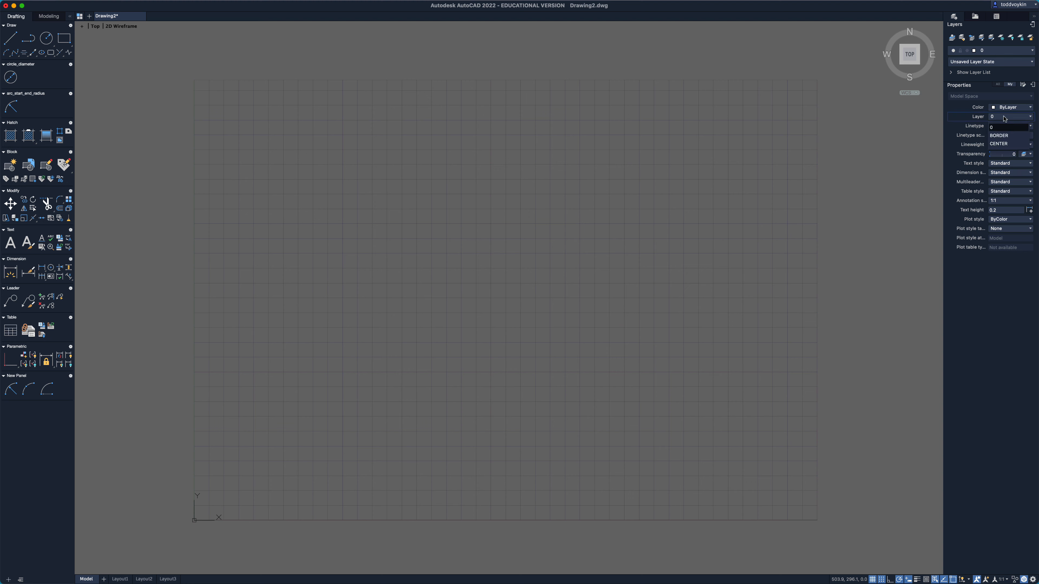
left_click(1002, 144)
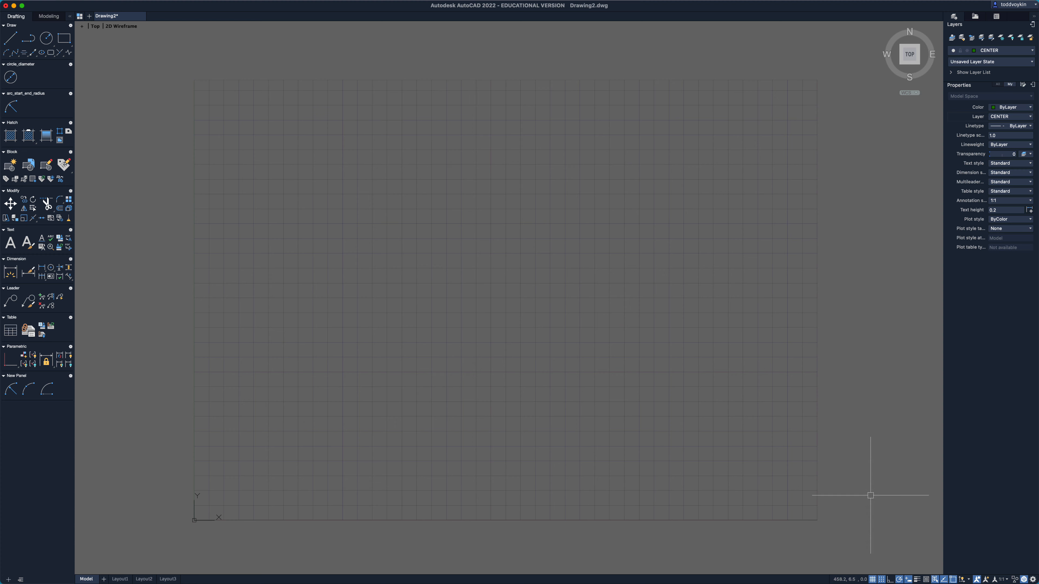
left_click(873, 579)
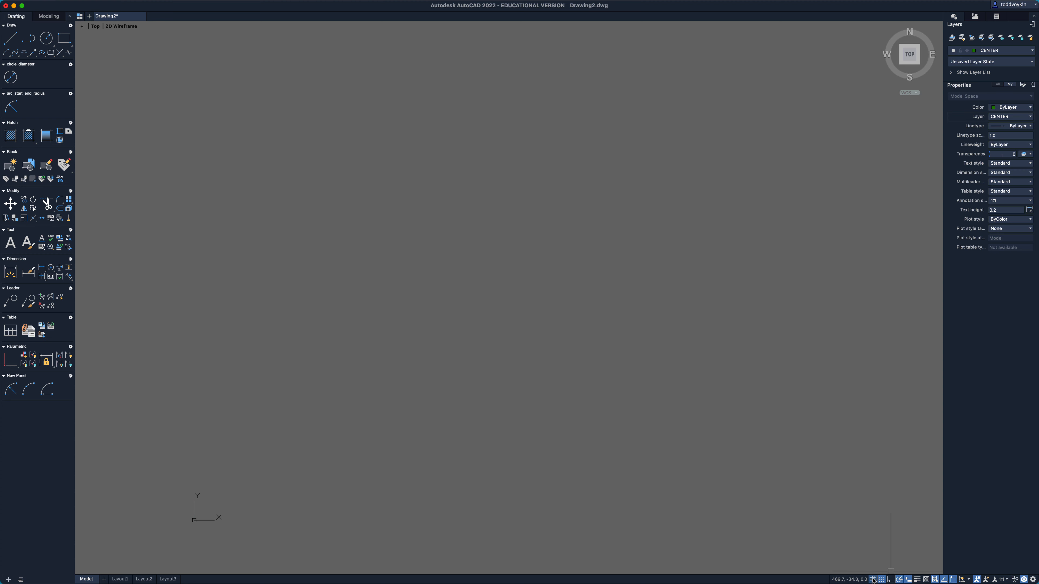
Set the modelspace background color to White in the application preferences, after trying Cream.
left_click(43, 5)
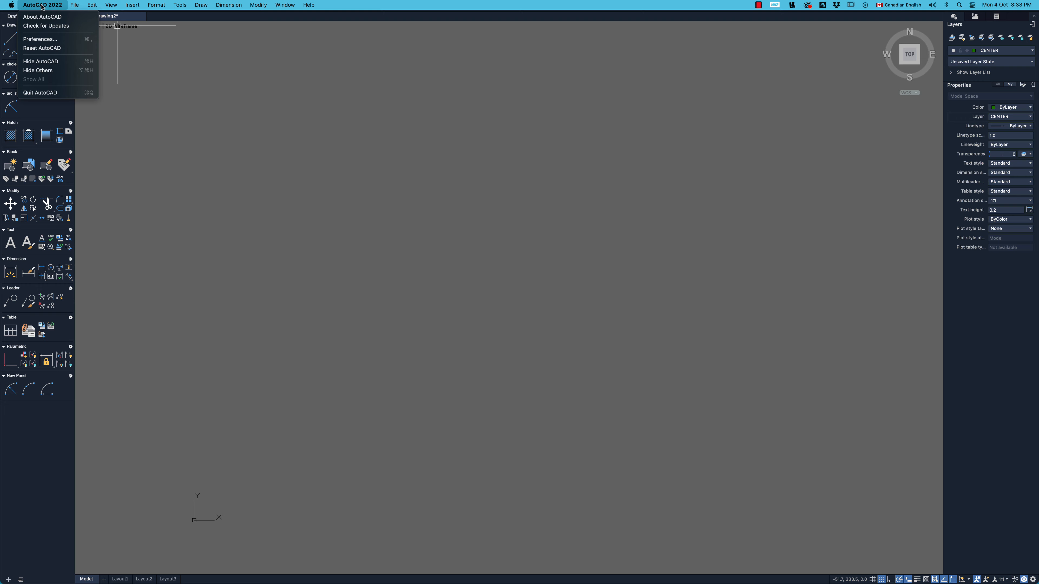
left_click(40, 39)
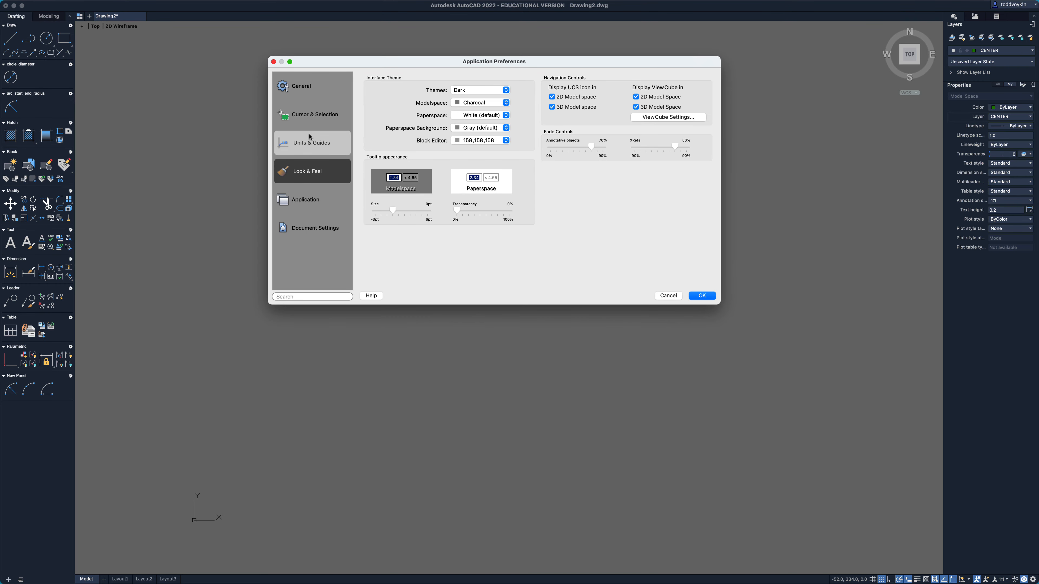
left_click(474, 103)
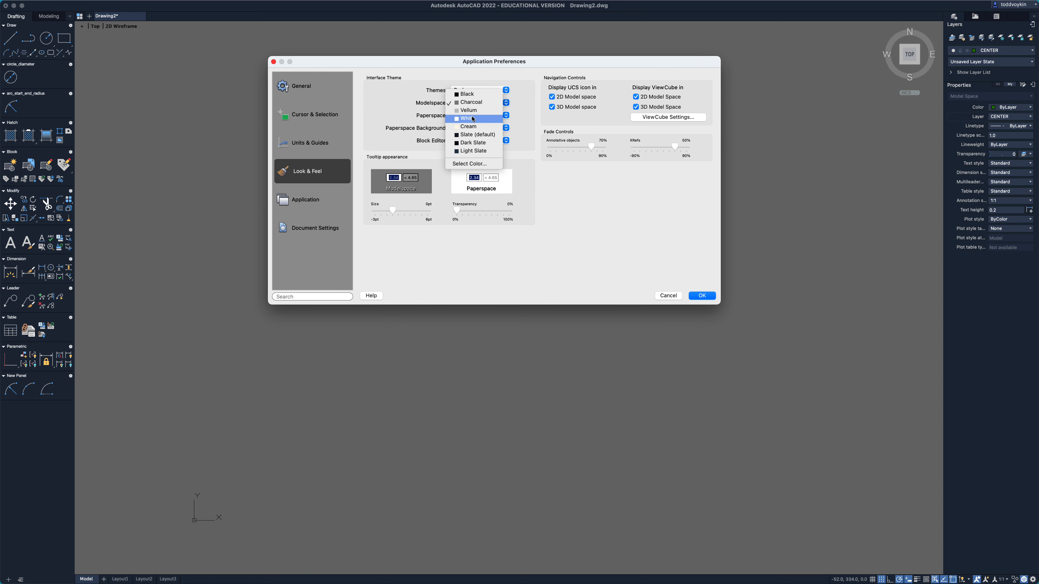
left_click(468, 126)
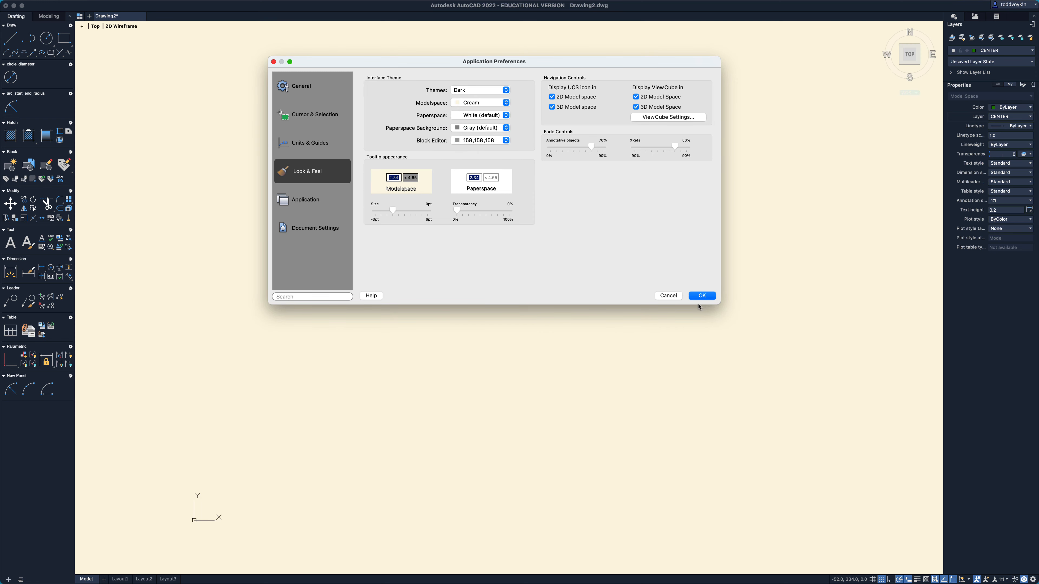
left_click(466, 105)
left_click(469, 101)
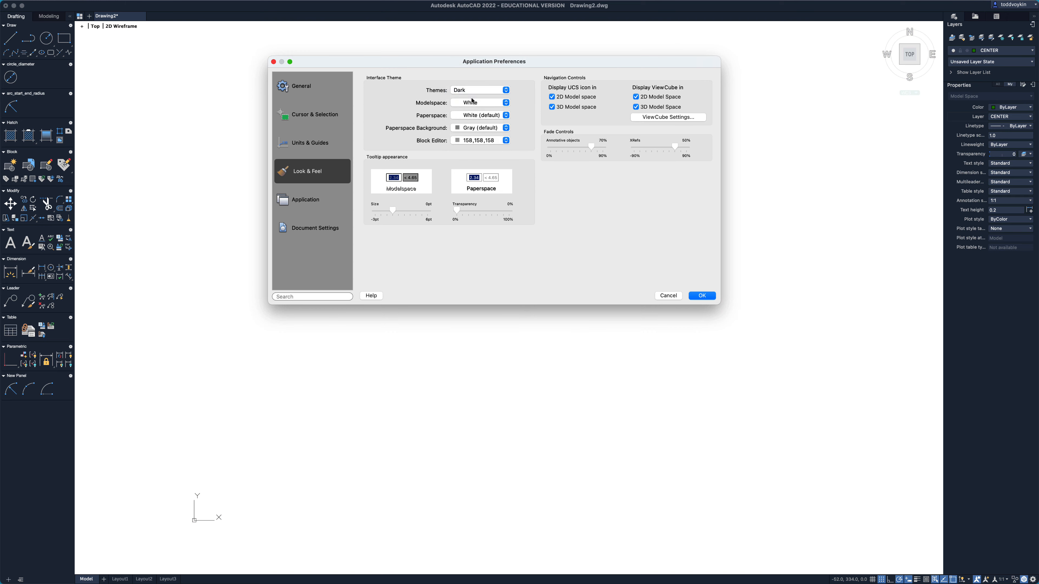
left_click(702, 296)
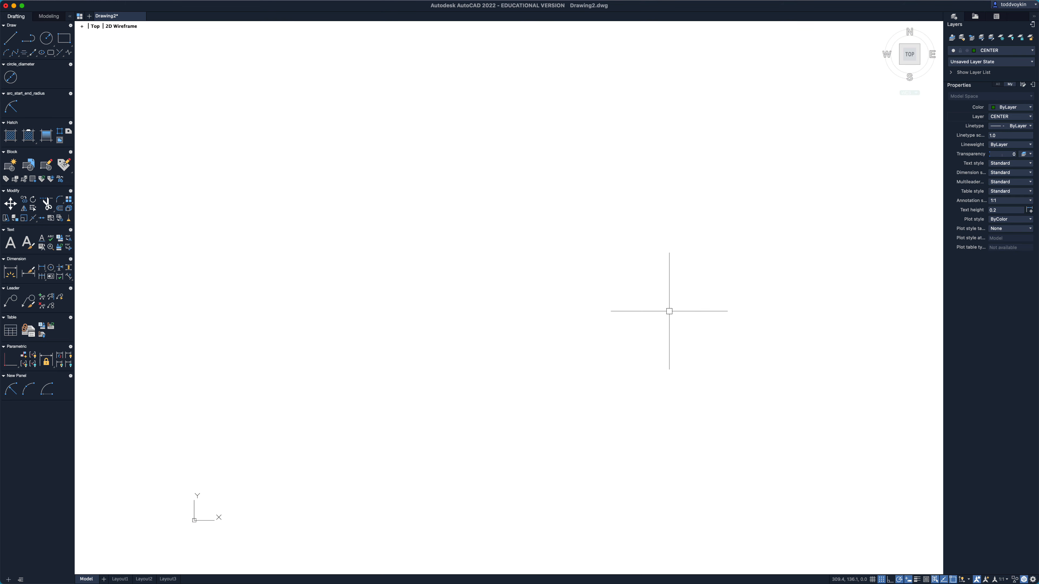
Draw a test circle on the CENTER layer near the middle of the drawing area.
type("c")
key("Return")
left_click(454, 324)
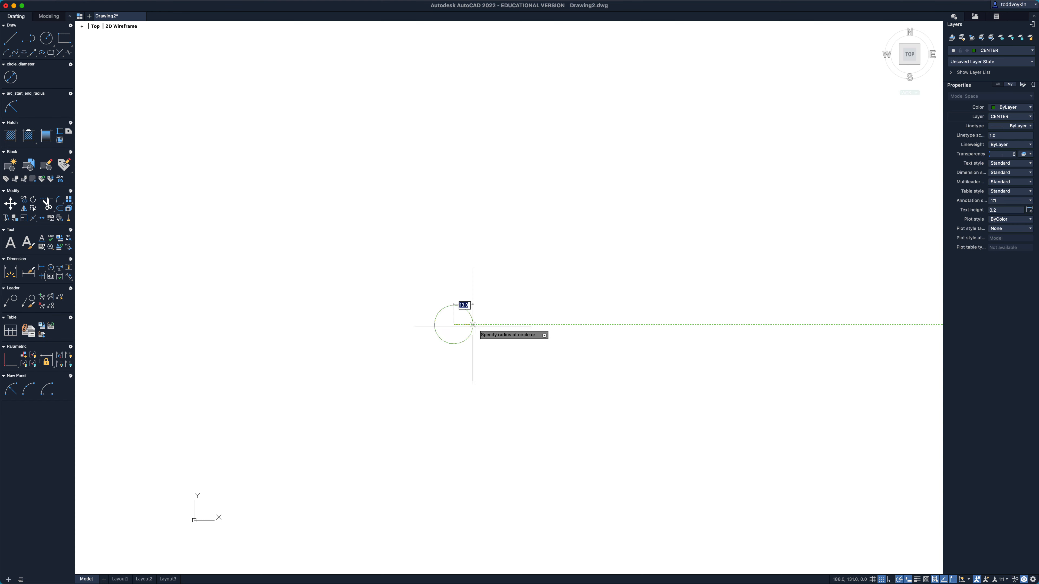
left_click(511, 325)
Make BORDER the current layer.
key("Return")
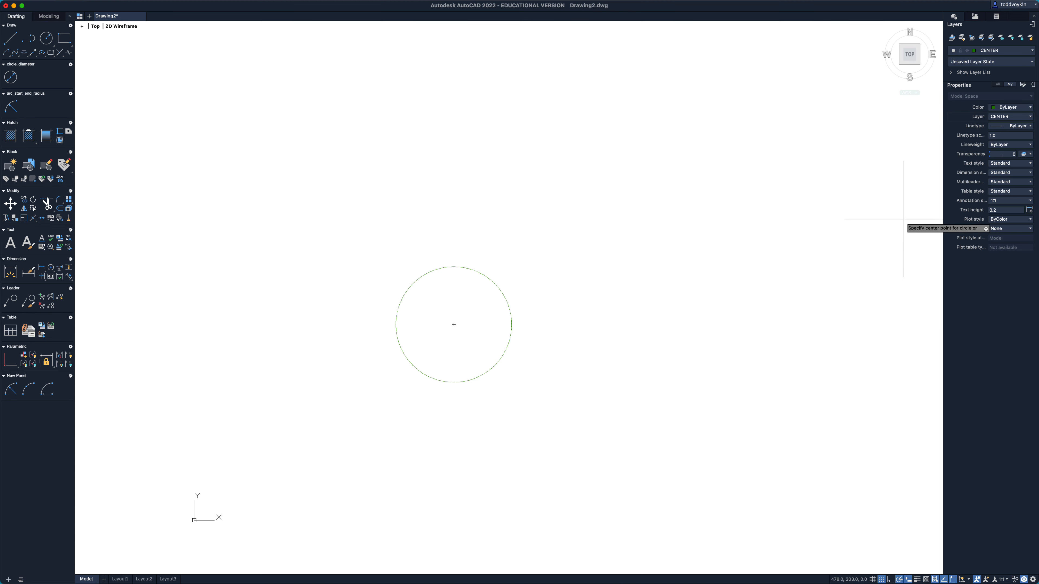
left_click(1000, 119)
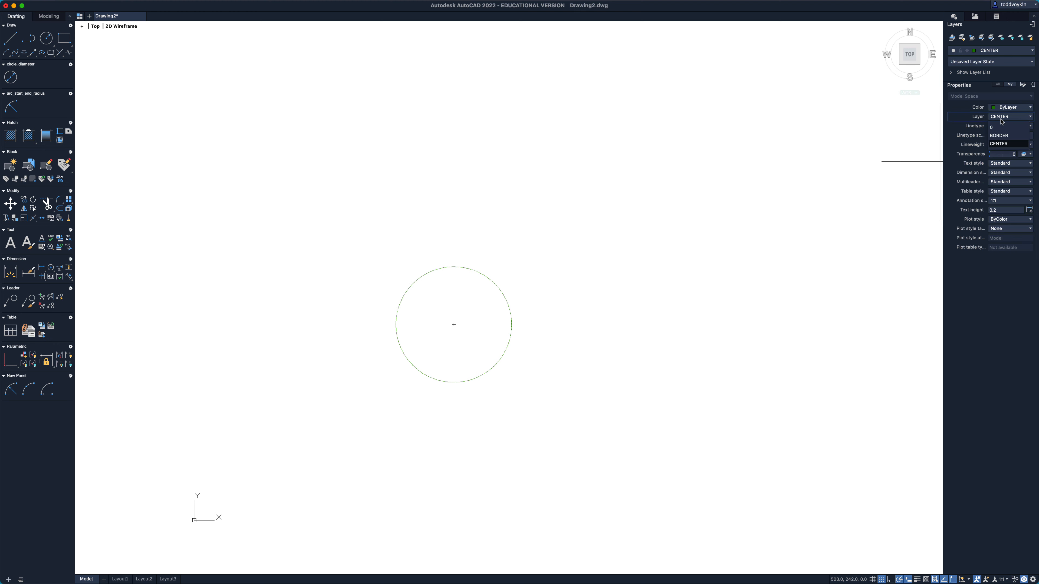
left_click(999, 136)
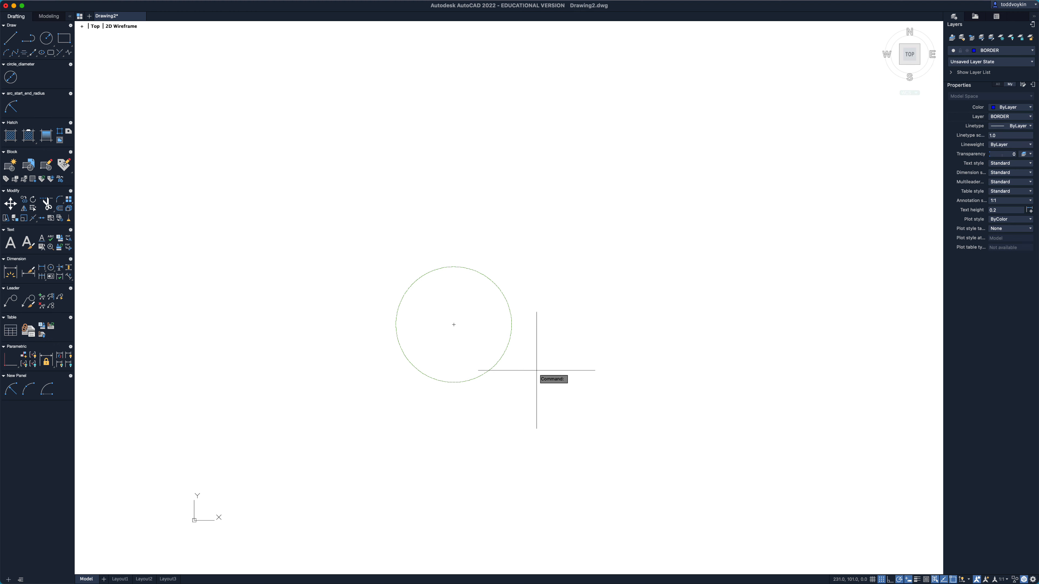
type("c")
key("Return")
left_click(489, 427)
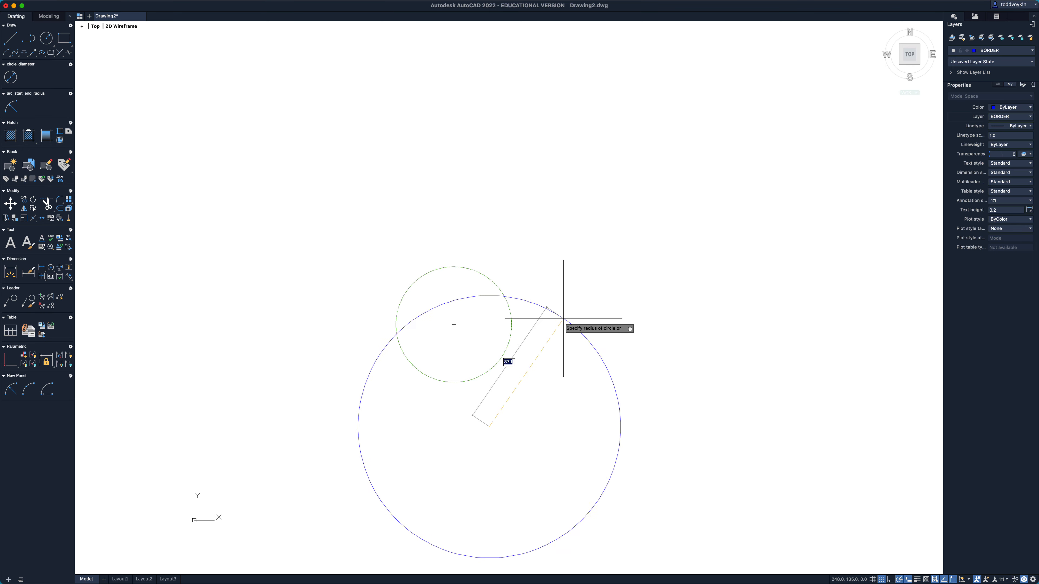
key("Escape")
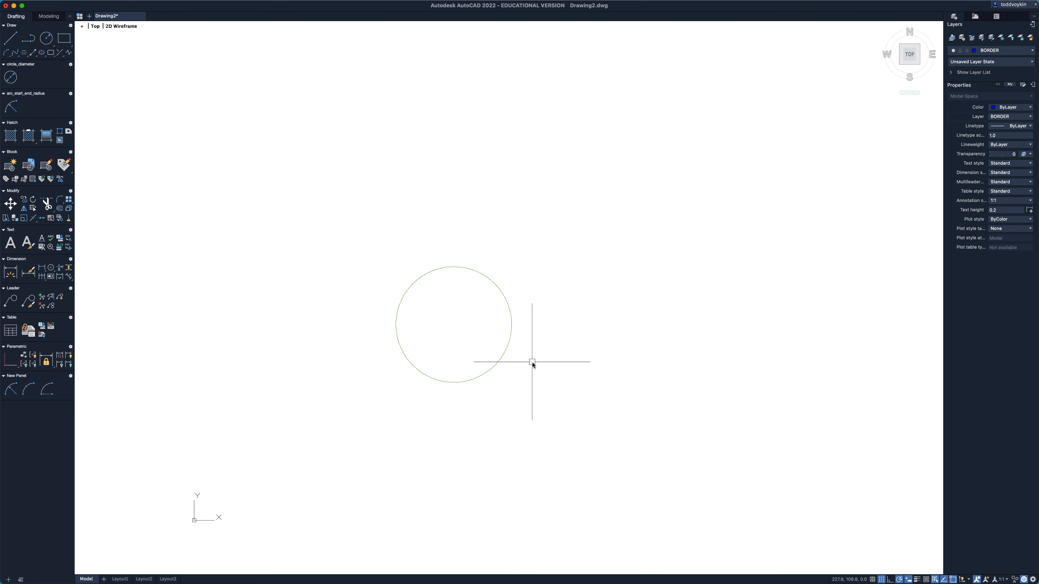
Draw a test rectangle on the BORDER layer, overlapping the lower-right part of the circle.
type("rec")
key("Return")
left_click(483, 435)
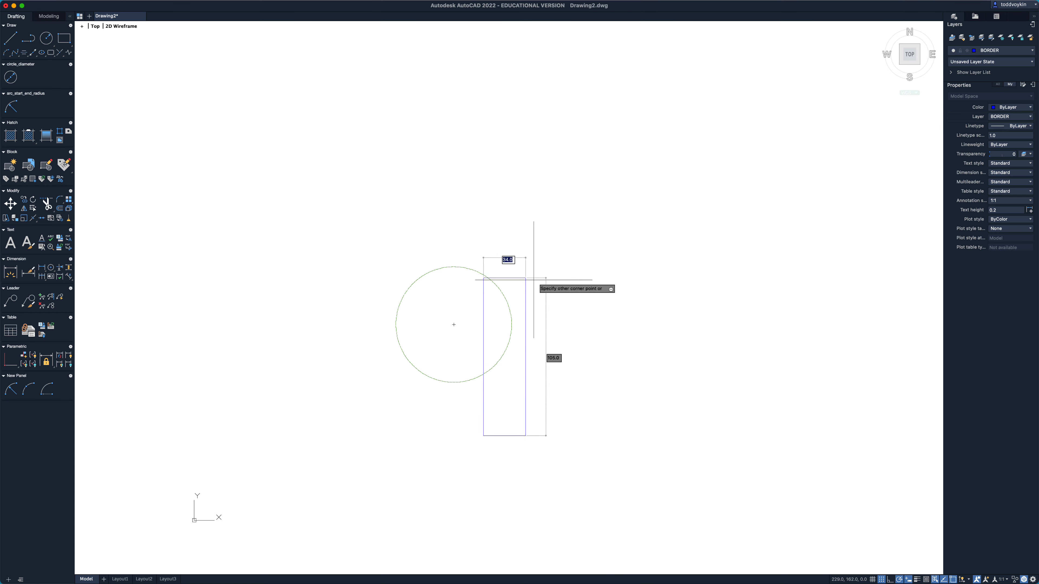
left_click(593, 319)
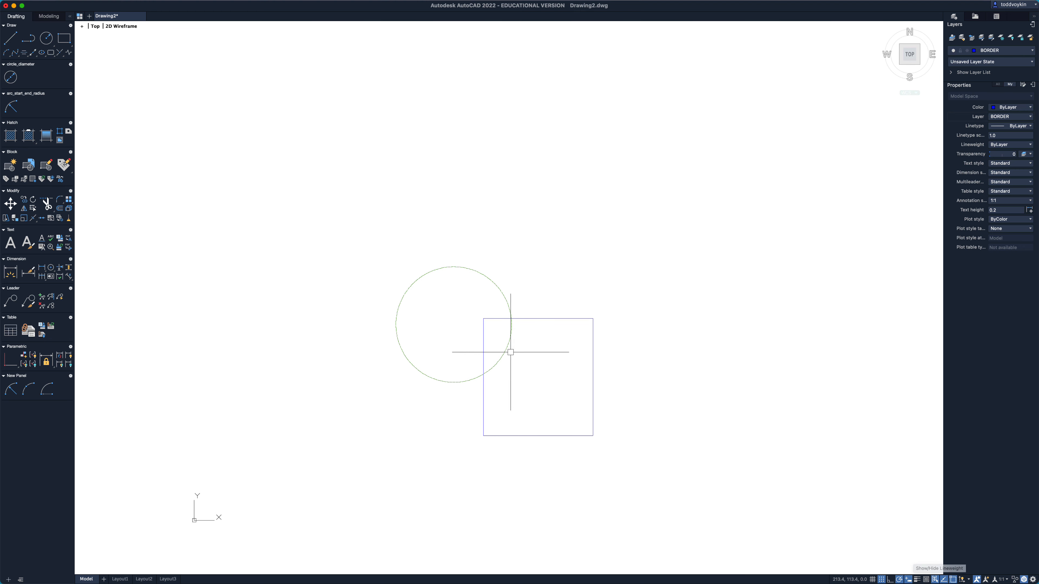
Turn on the lineweight display to check the thickness of the rectangle's outline, and turn it off again.
scroll(515, 375, "up", 3)
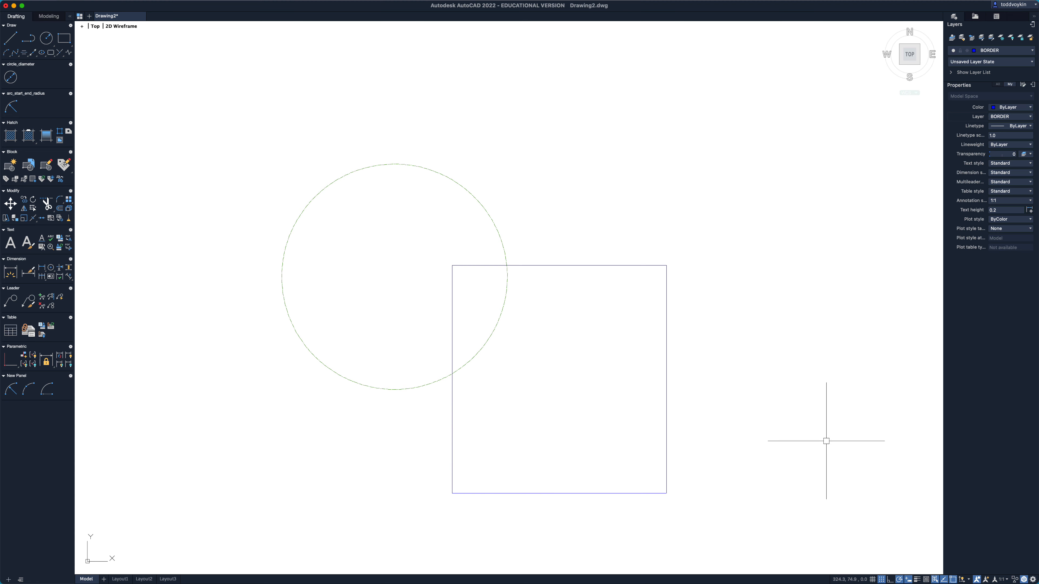
left_click(916, 579)
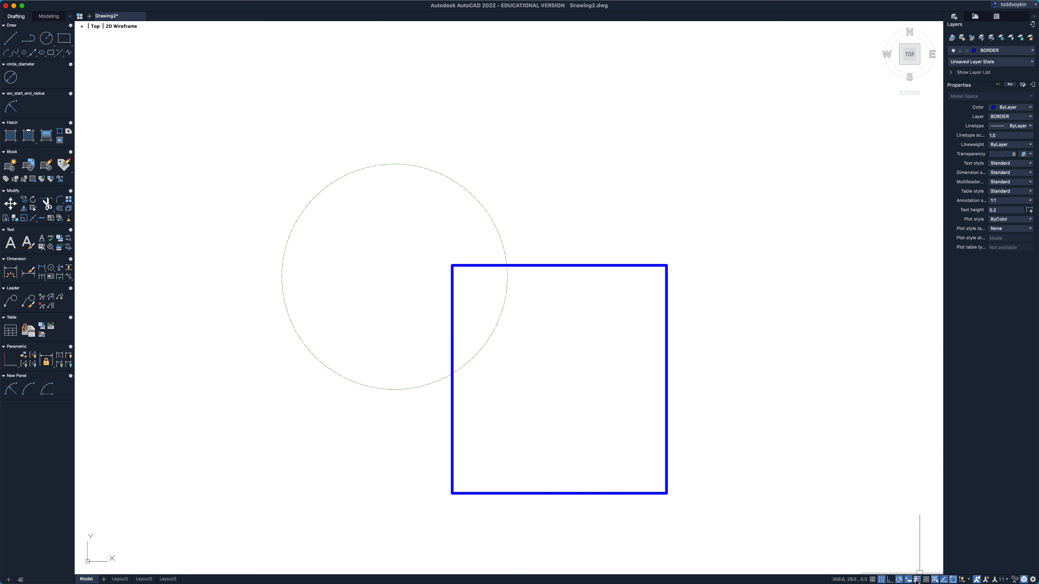
left_click(916, 580)
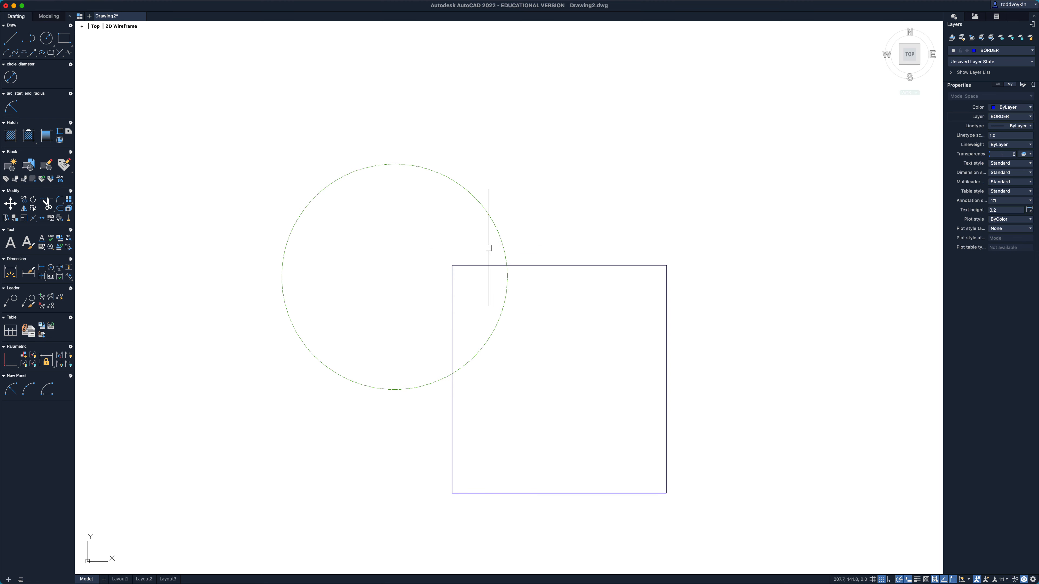
scroll(492, 250, "down", 2)
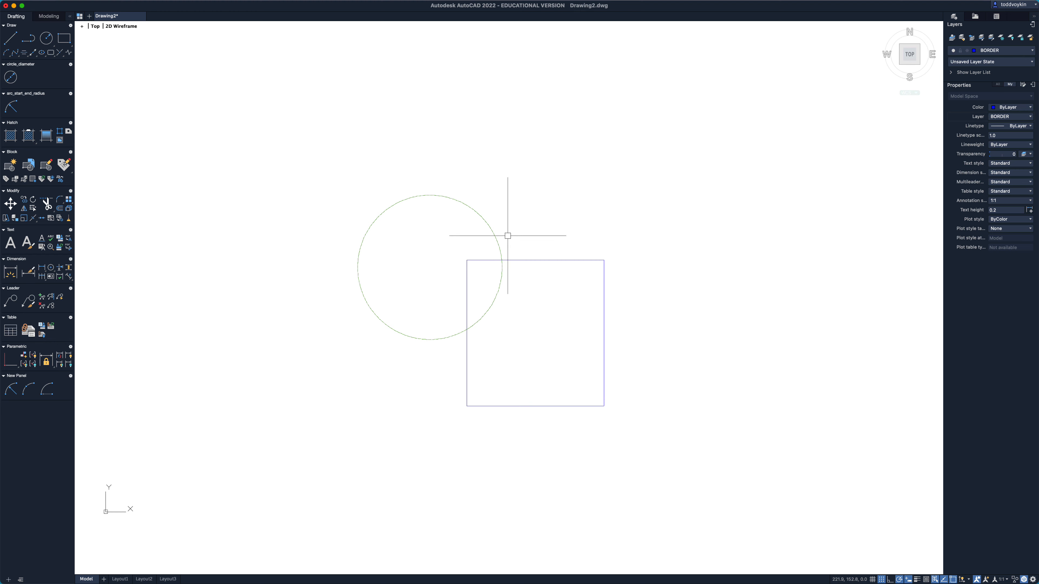
Open the choice of current layer.
left_click(1031, 51)
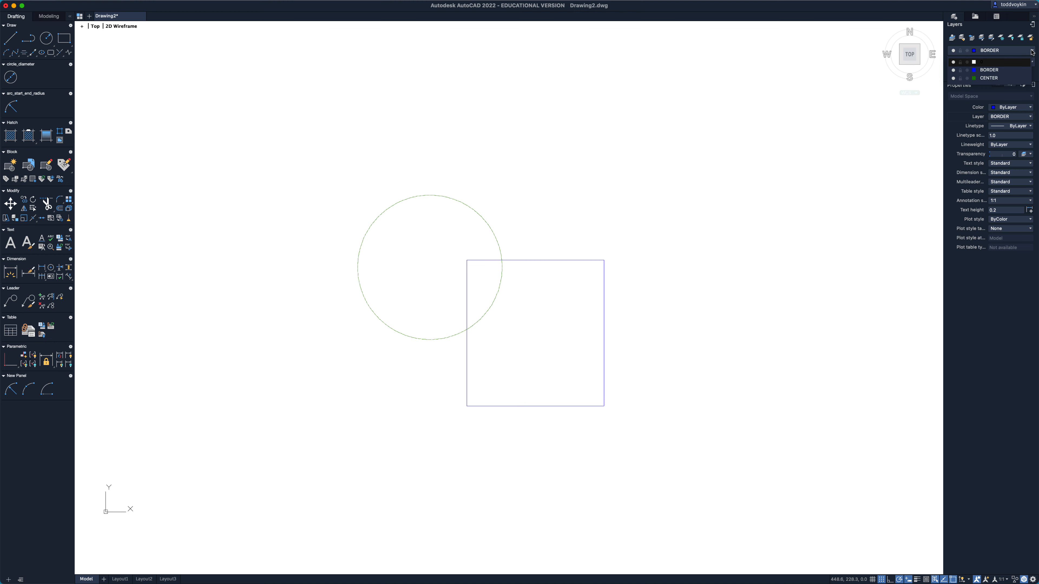
Toggle the CENTER layer's visibility off and on, and freeze the layer.
left_click(954, 79)
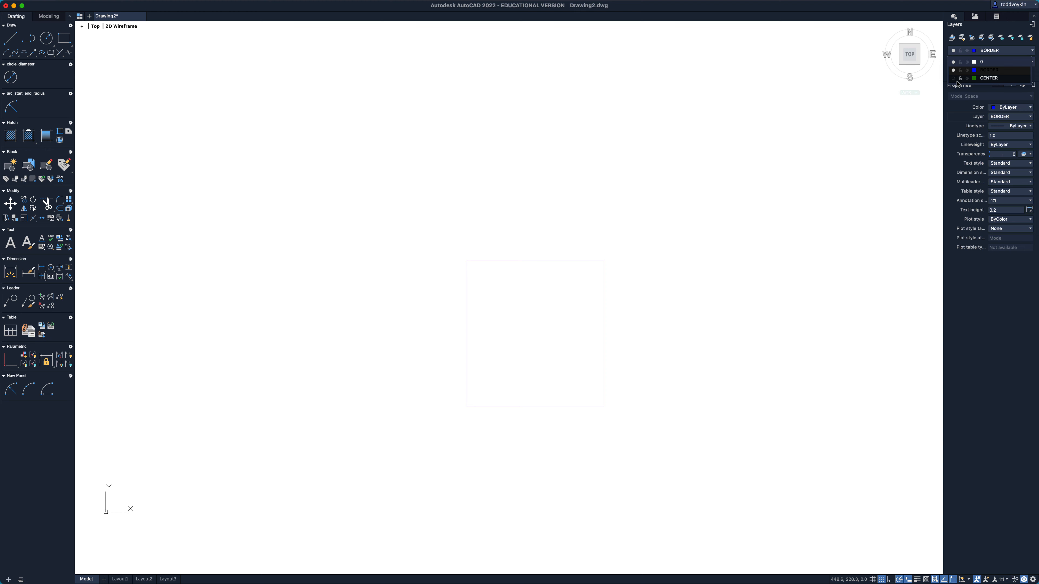
left_click(953, 78)
left_click(953, 78)
left_click(953, 78)
left_click(967, 78)
left_click(1009, 51)
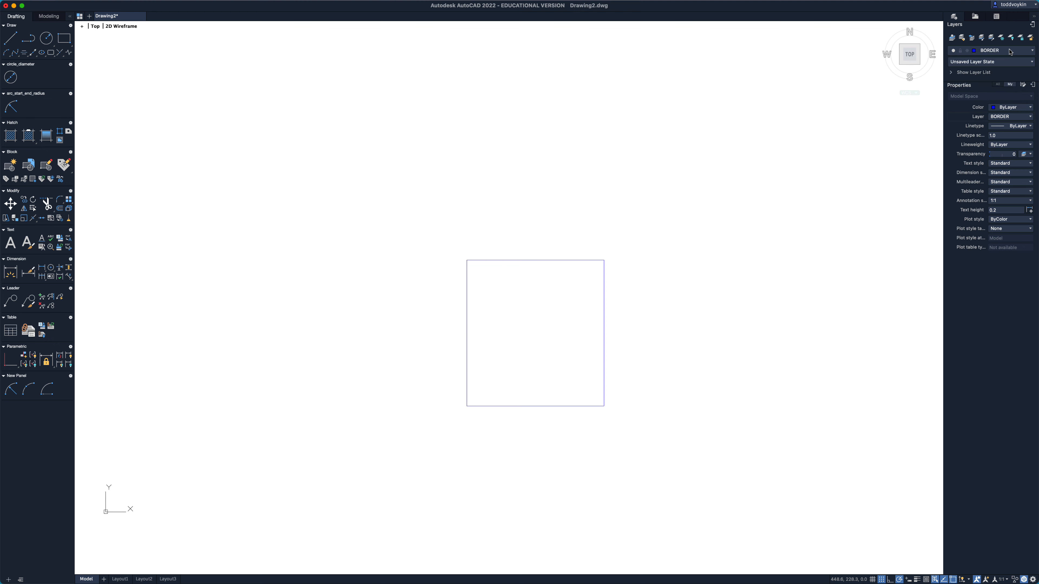
Try to make the frozen CENTER layer the current layer.
left_click(1010, 116)
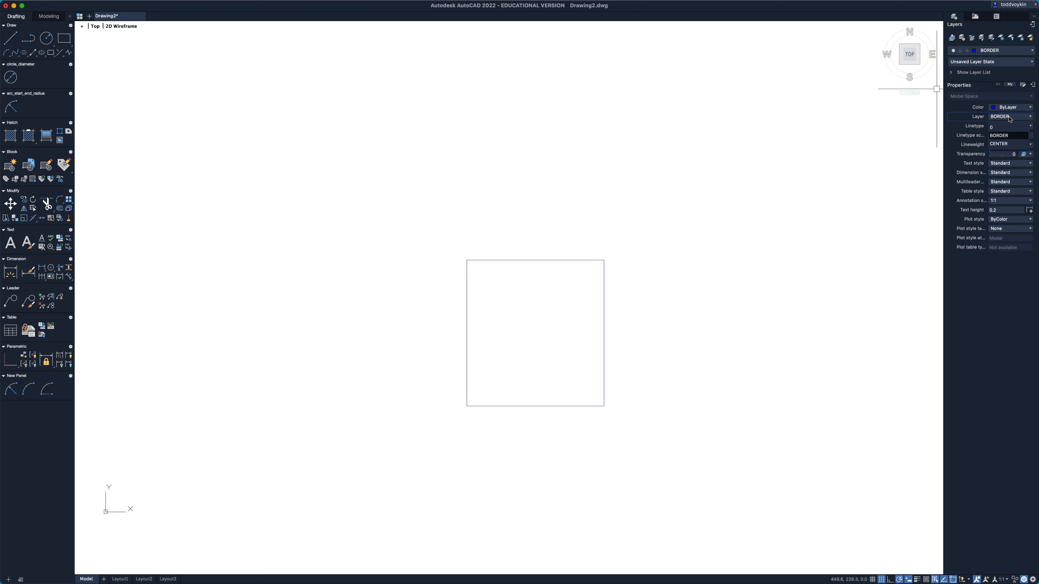
left_click(1006, 144)
left_click(966, 51)
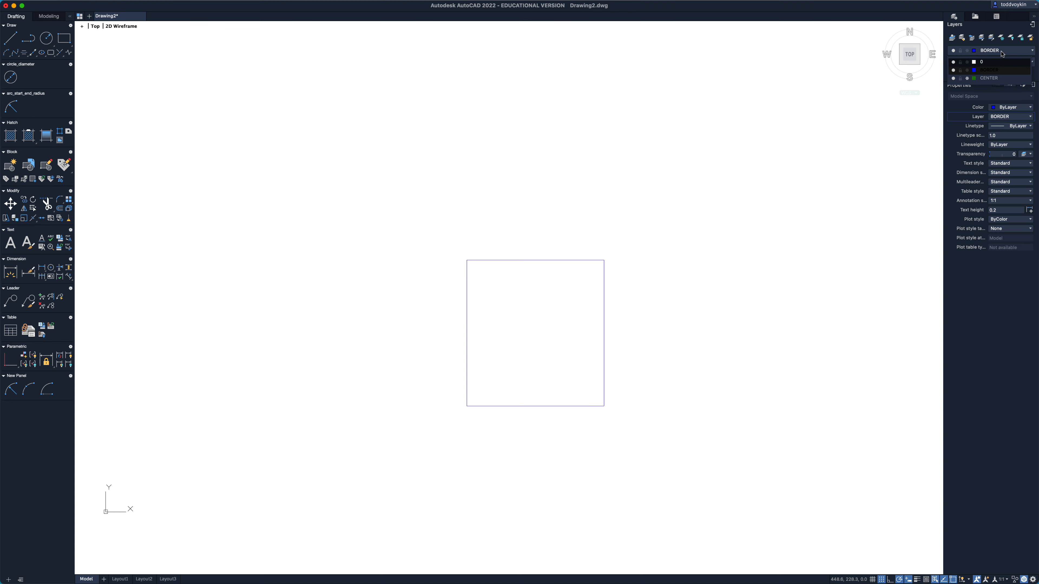
left_click(937, 89)
left_click(1010, 117)
left_click(1008, 138)
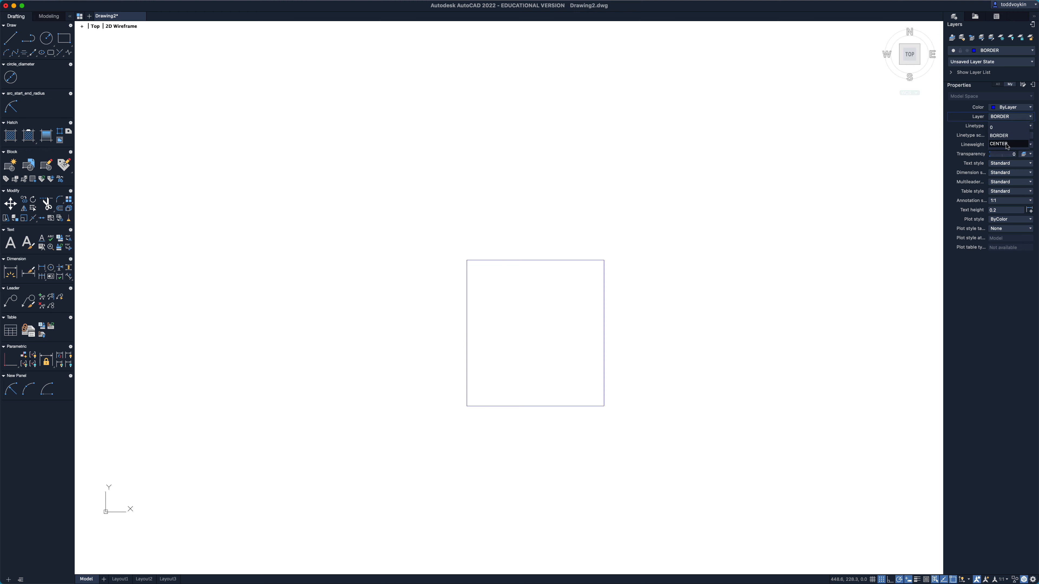
Thaw the CENTER layer and make it the current layer.
left_click(992, 51)
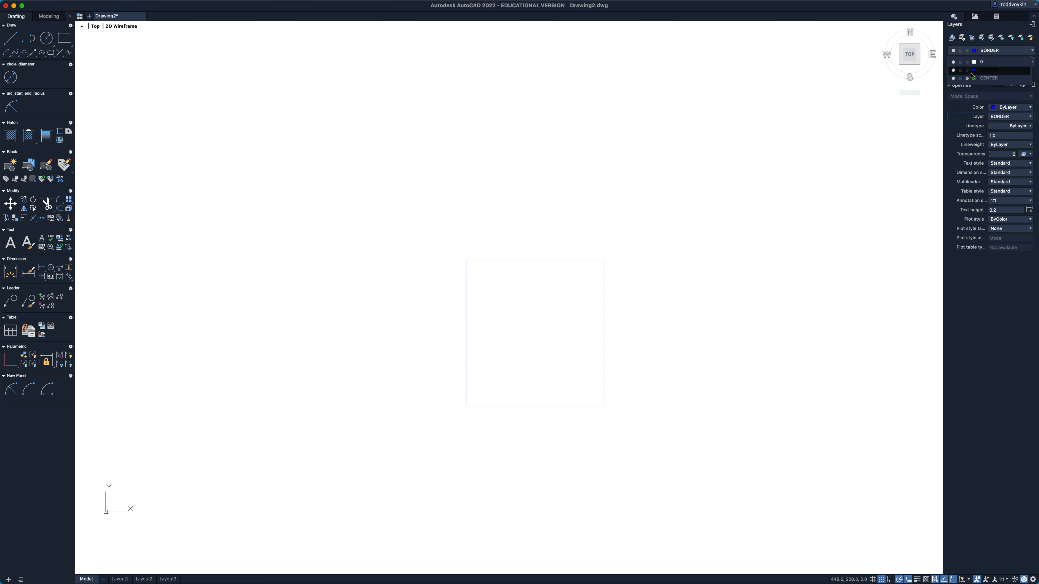
left_click(967, 78)
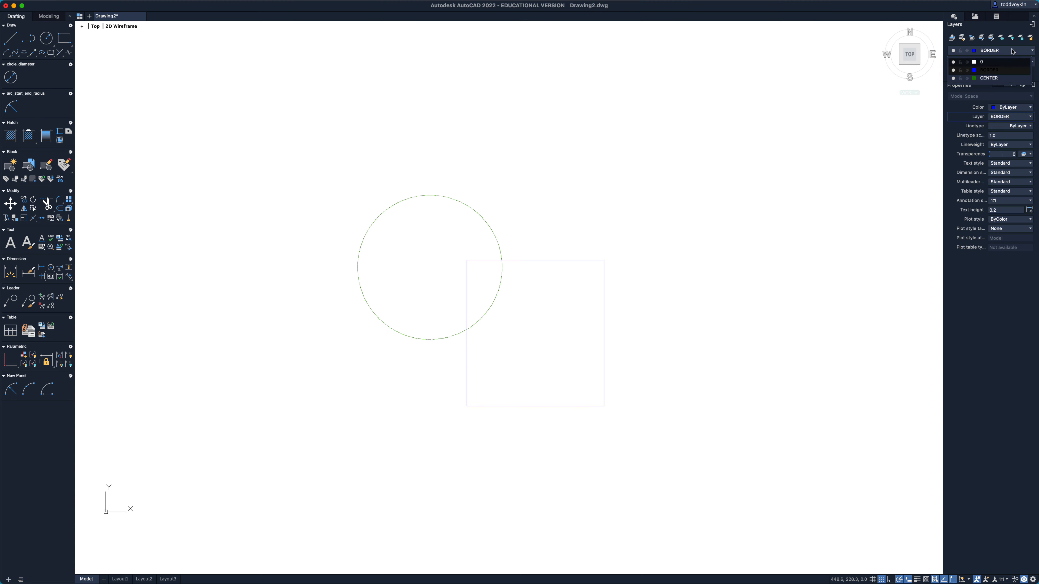
left_click(1014, 117)
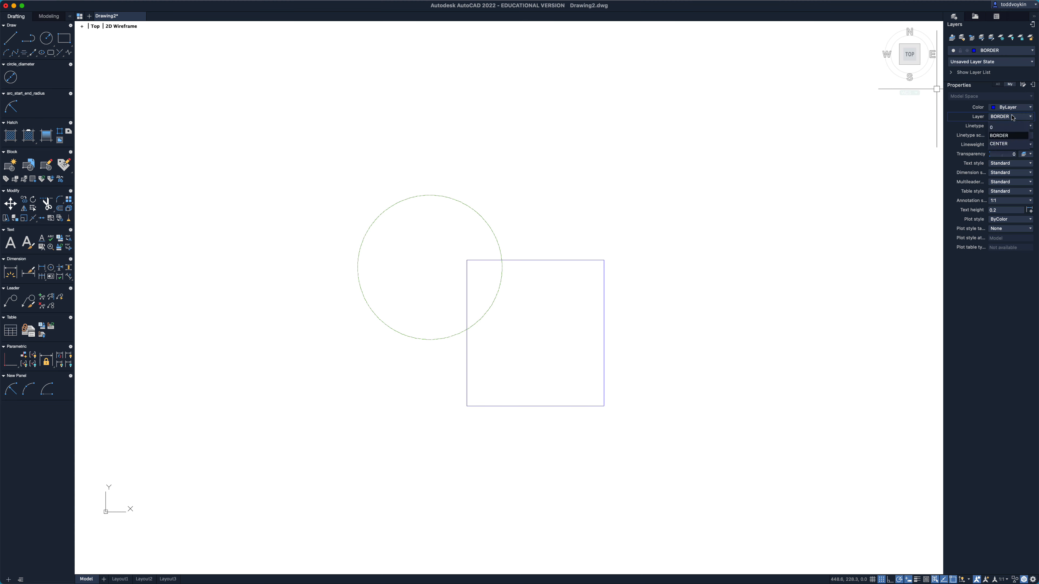
left_click(1011, 143)
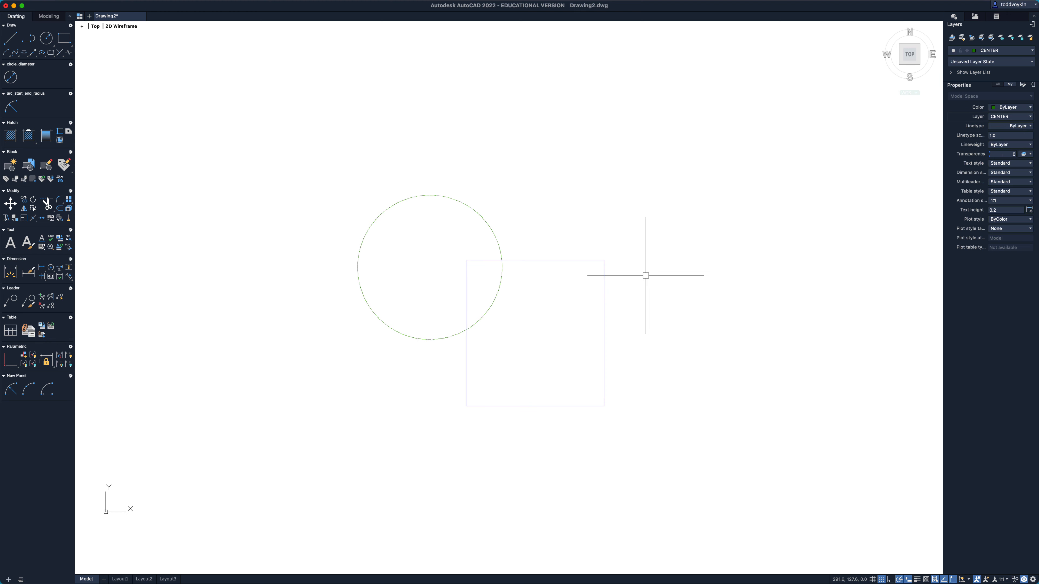
Draw a small upright rectangle on the CENTER layer, overlapping the upper-right corner of the blue rectangle.
type("rec")
key("Return")
left_click(580, 320)
left_click(642, 213)
Erase the circle and both rectangles from the drawing.
left_click(699, 476)
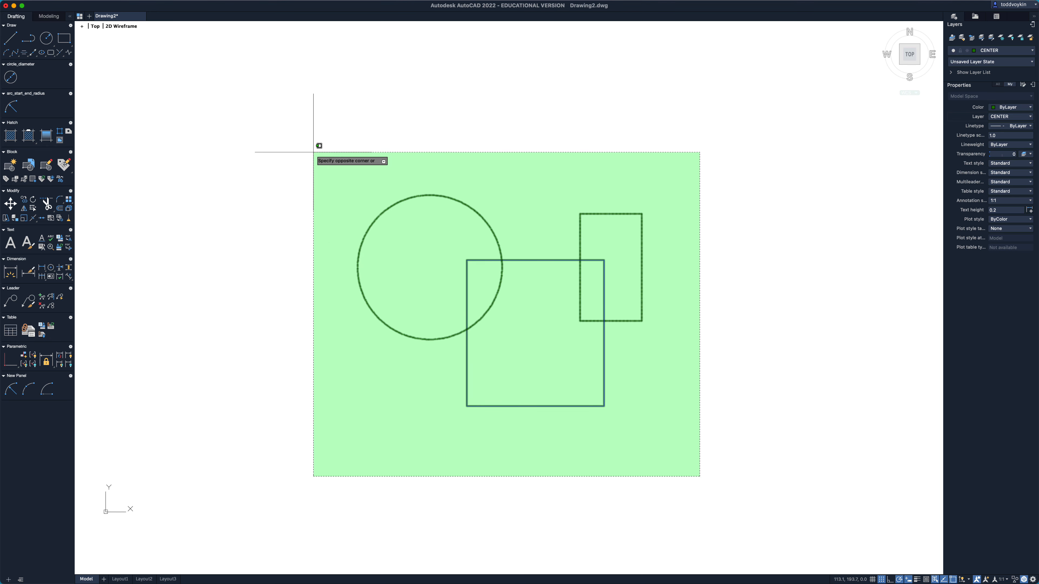
left_click(313, 152)
key("Delete")
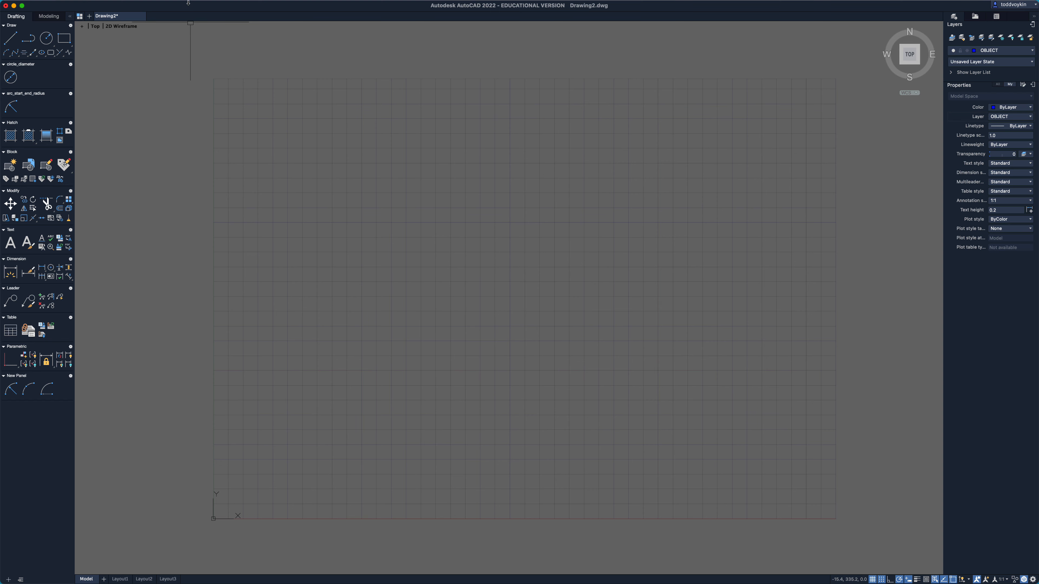
Open the drawing scale list for editing and review the scales it contains.
mouse_move(188, 3)
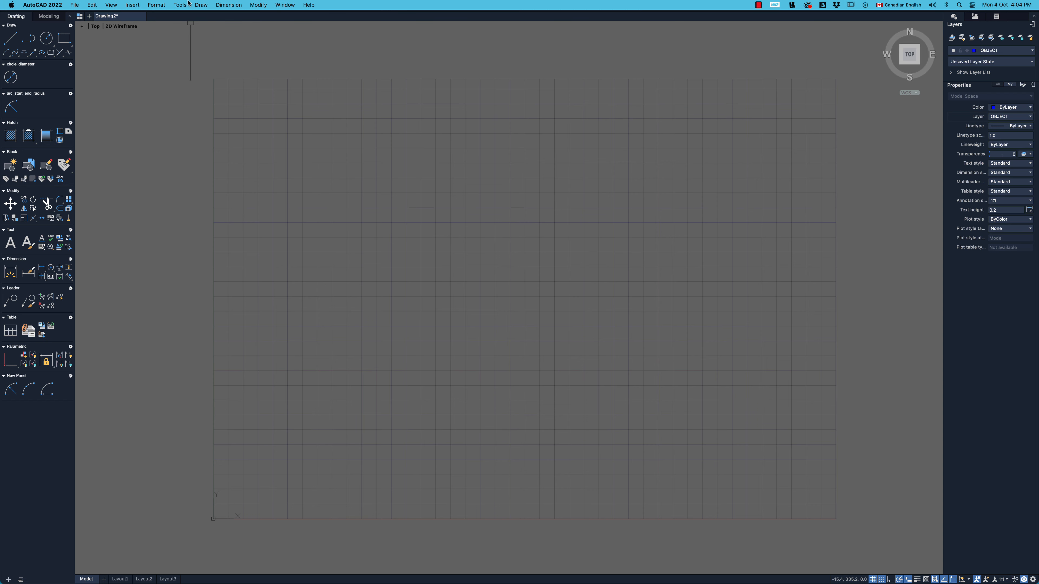
left_click(157, 5)
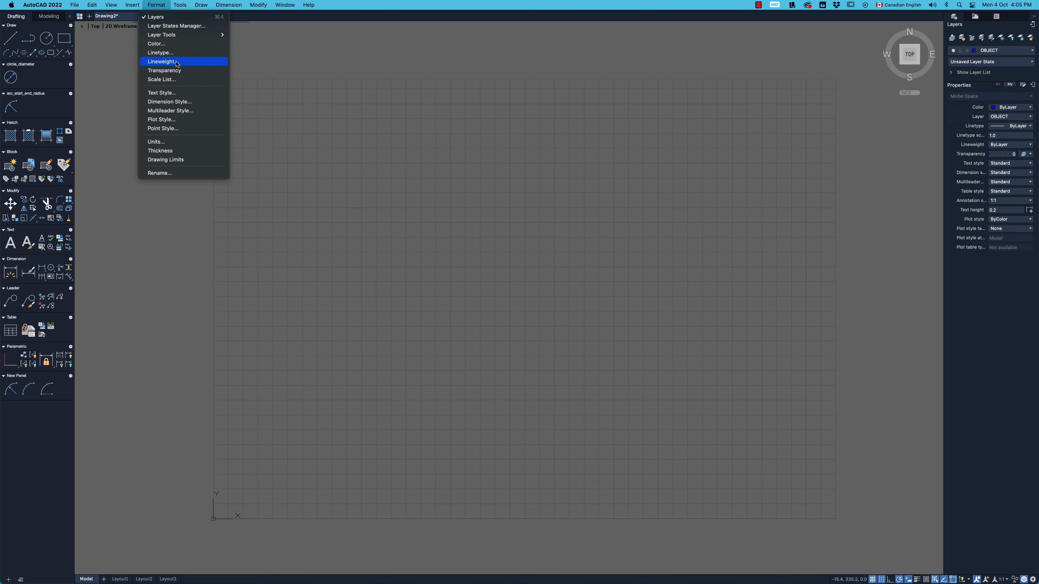
left_click(195, 83)
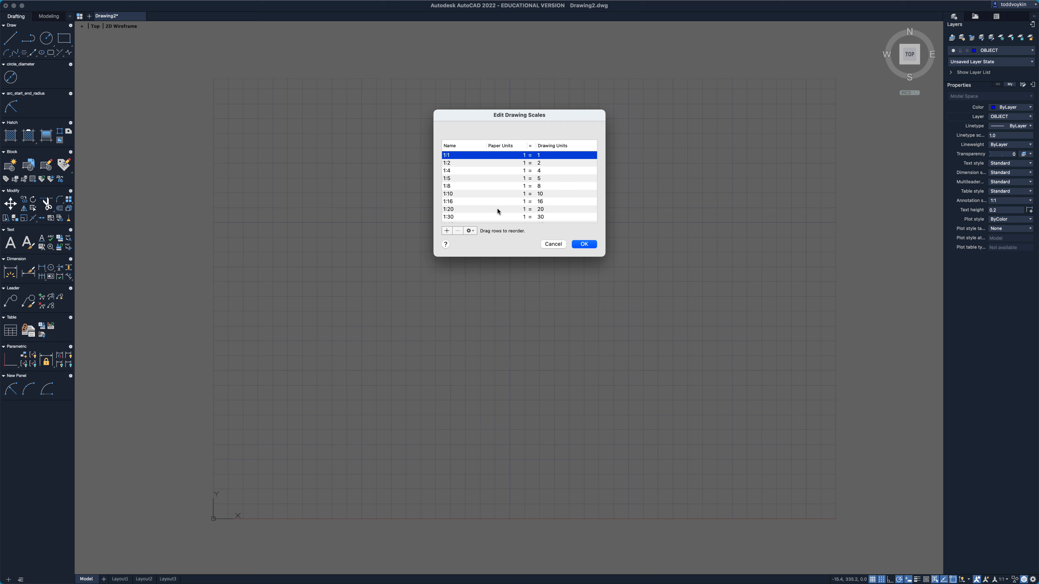
scroll(512, 197, "down", 5)
scroll(512, 197, "up", 5)
scroll(467, 159, "down", 5)
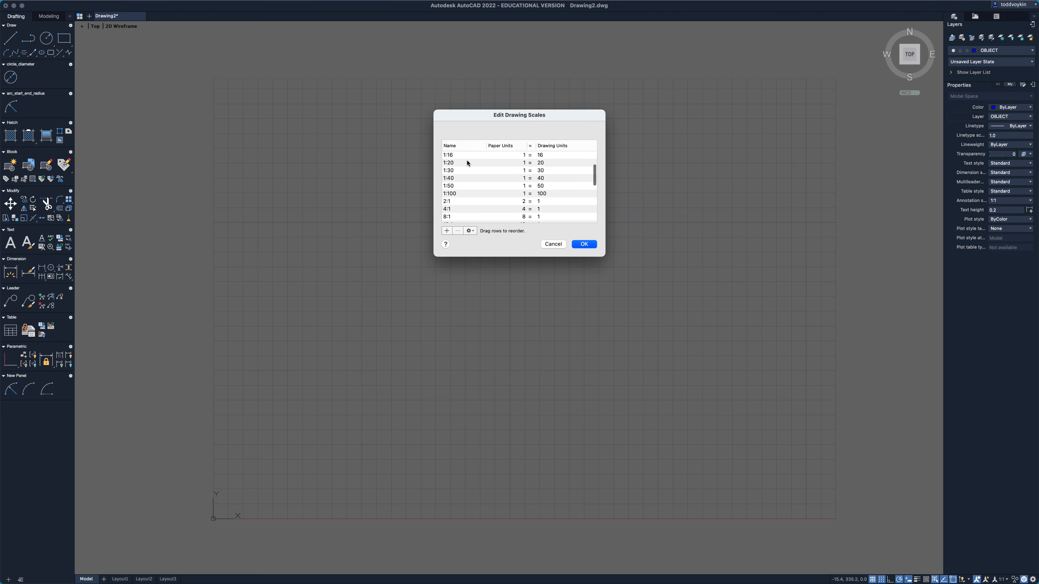
scroll(466, 159, "up", 5)
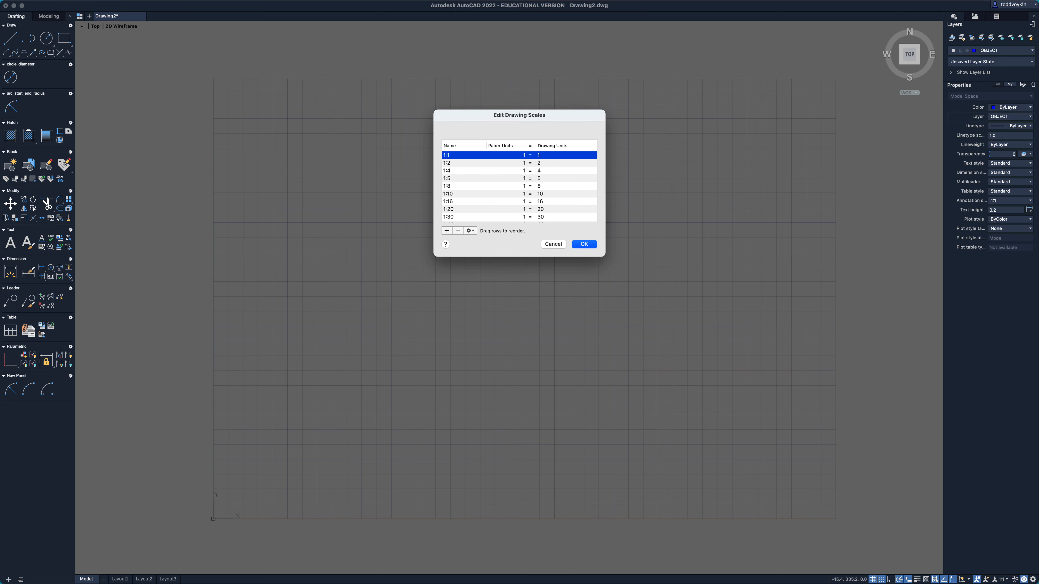
Consult the scale table in the autocadEngineeringTemplateSettings document in the browser, checking the 2:3 entry.
left_click_drag(1038, 205, 245, 62)
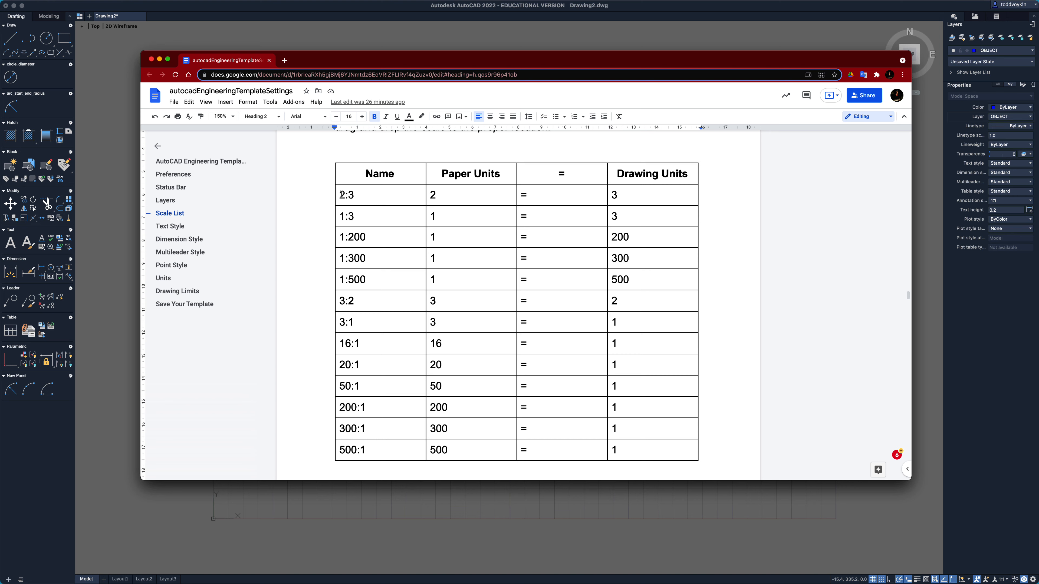
left_click_drag(339, 195, 354, 195)
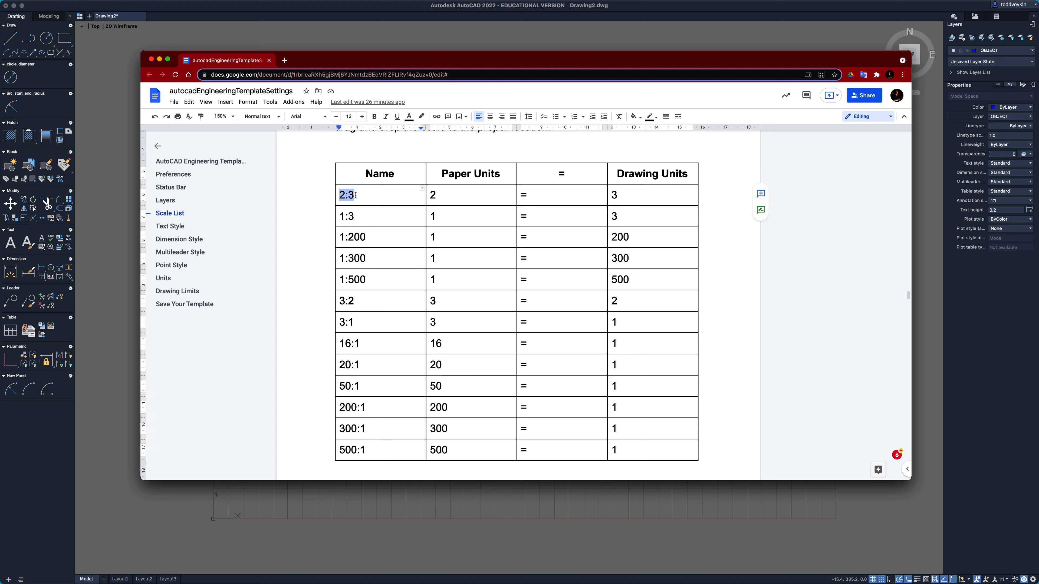
left_click(357, 196)
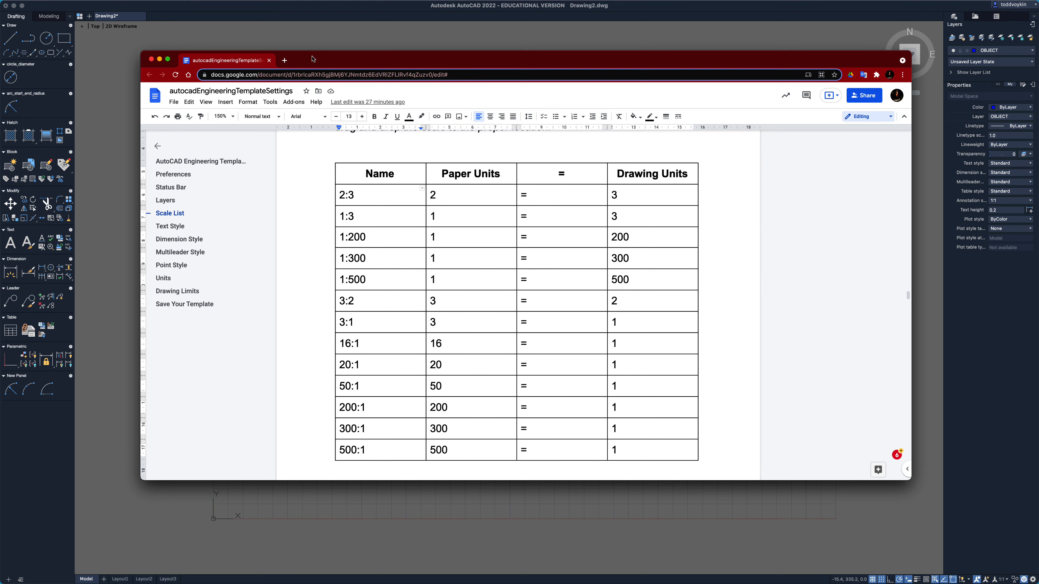
left_click_drag(313, 58, 1038, 45)
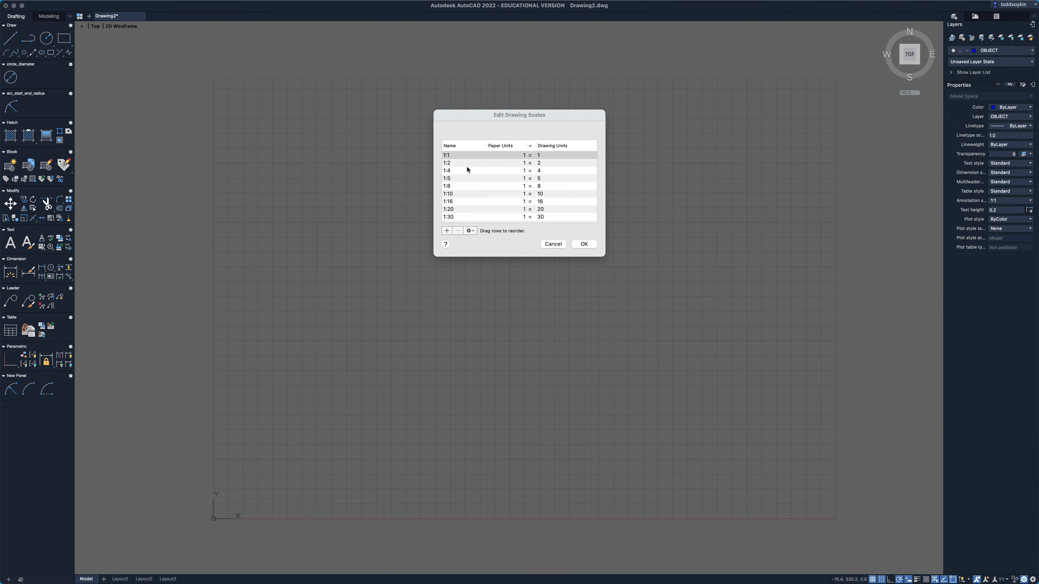
Add a drawing scale named 2:3 below 1:1, with 2 paper units equal to 3 drawing units.
left_click(466, 158)
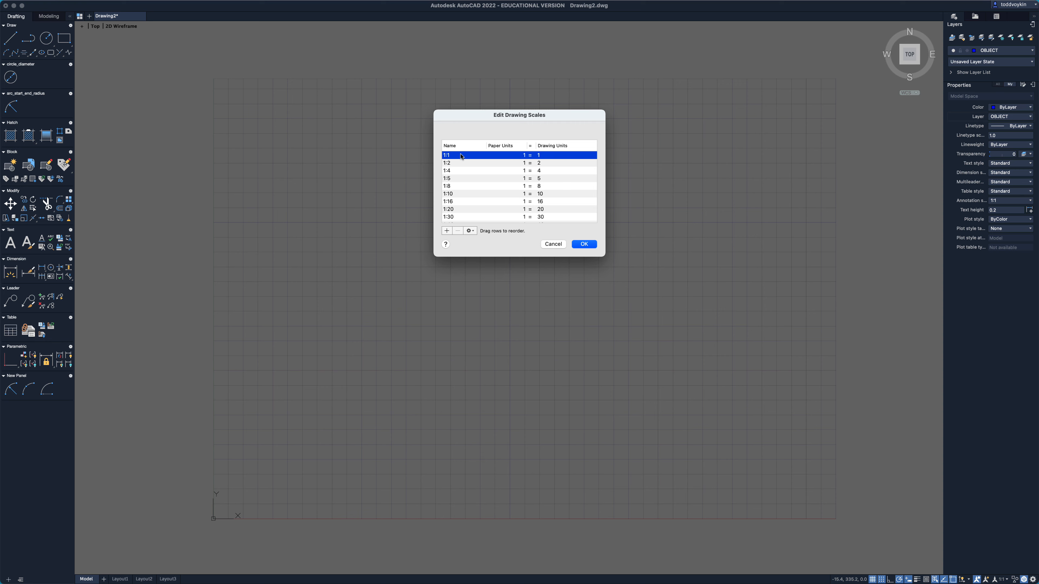
left_click(460, 163)
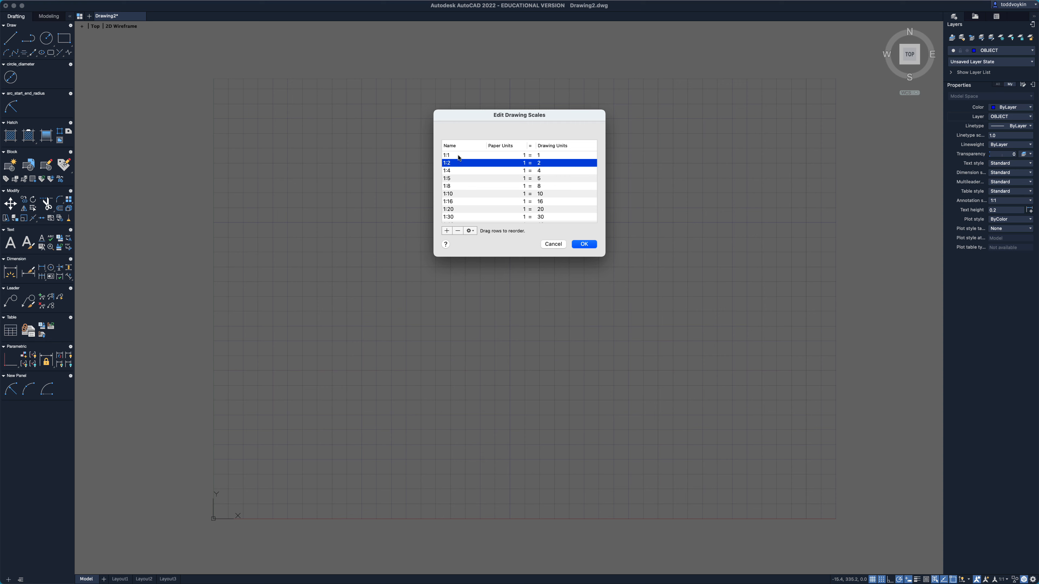
left_click(458, 155)
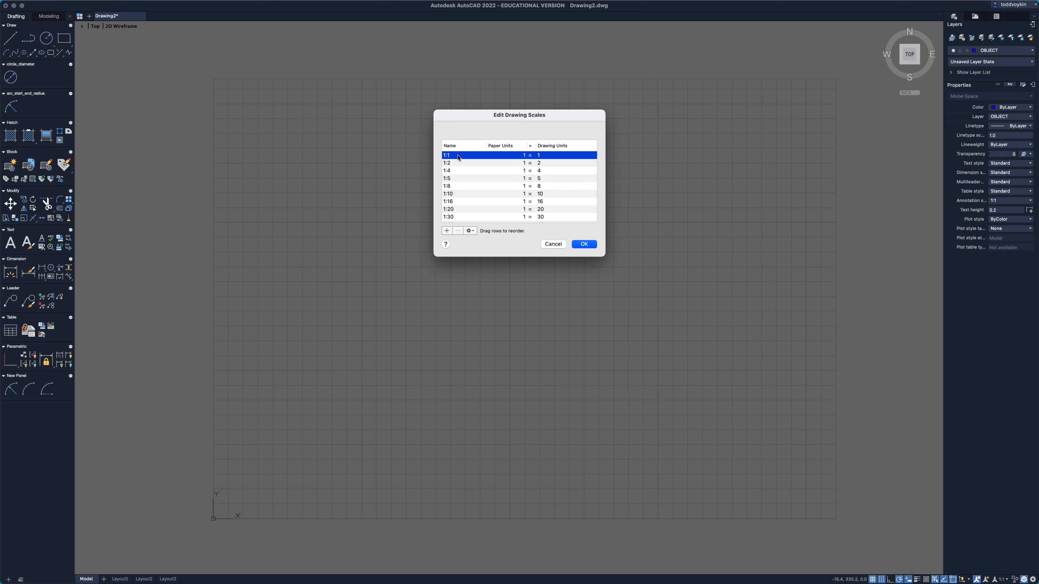
left_click(446, 231)
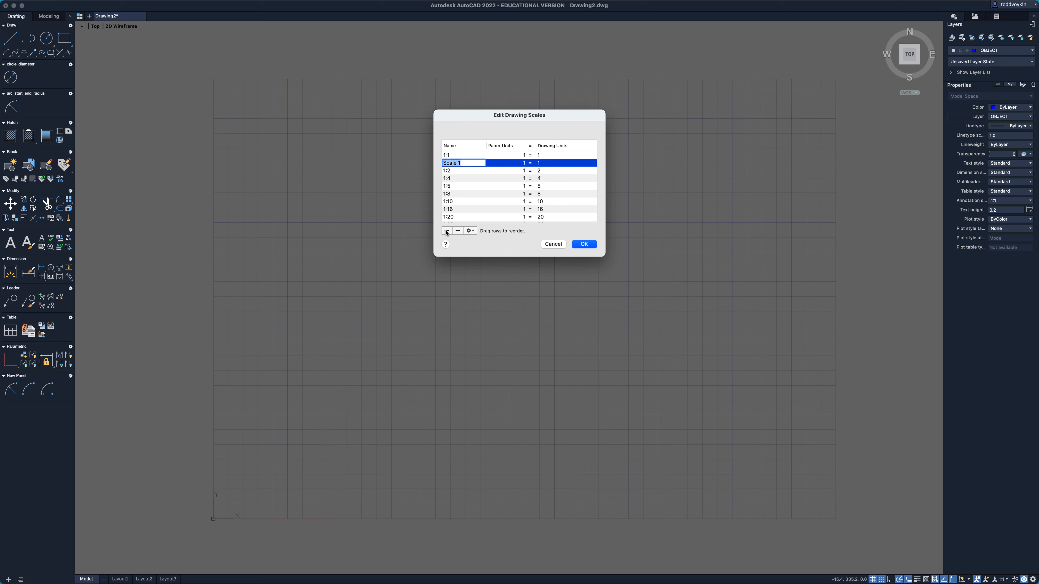
type("2:3")
key("Tab")
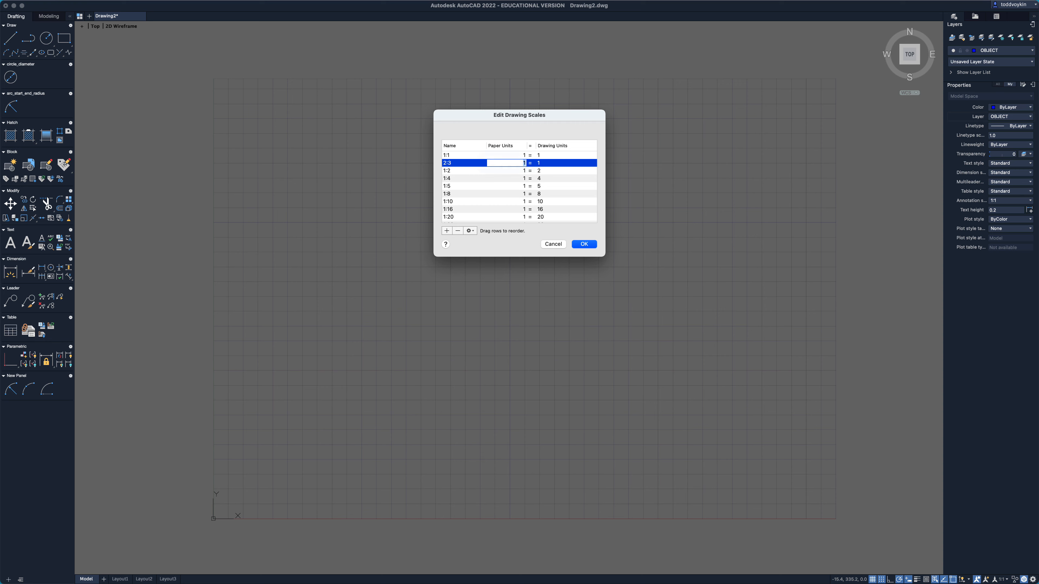
key("Tab")
type("3")
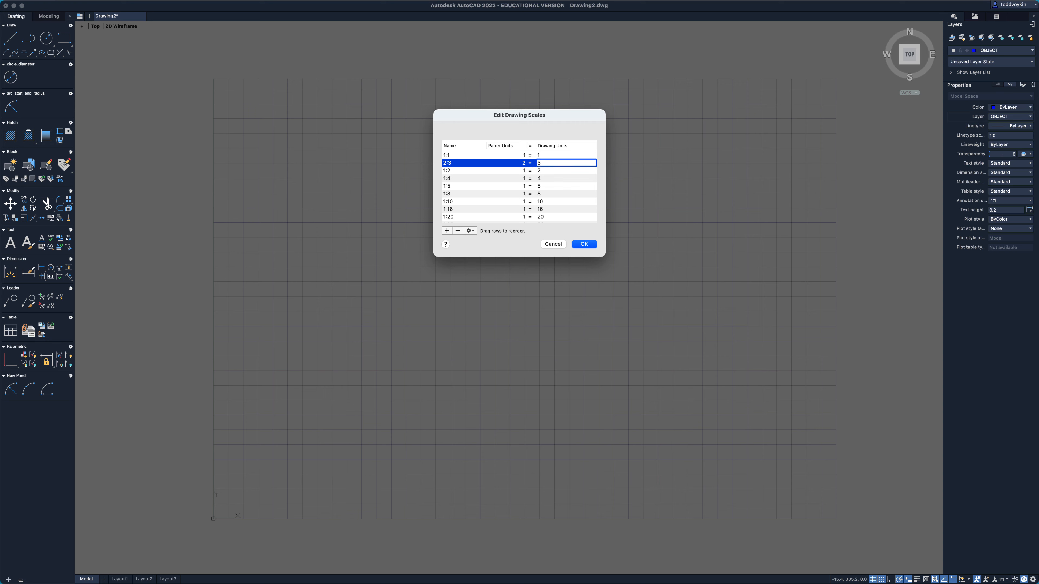
key("Return")
Add a drawing scale named 1:3, with 1 paper unit equal to 3 drawing units, and place it above 1:4.
left_click(452, 171)
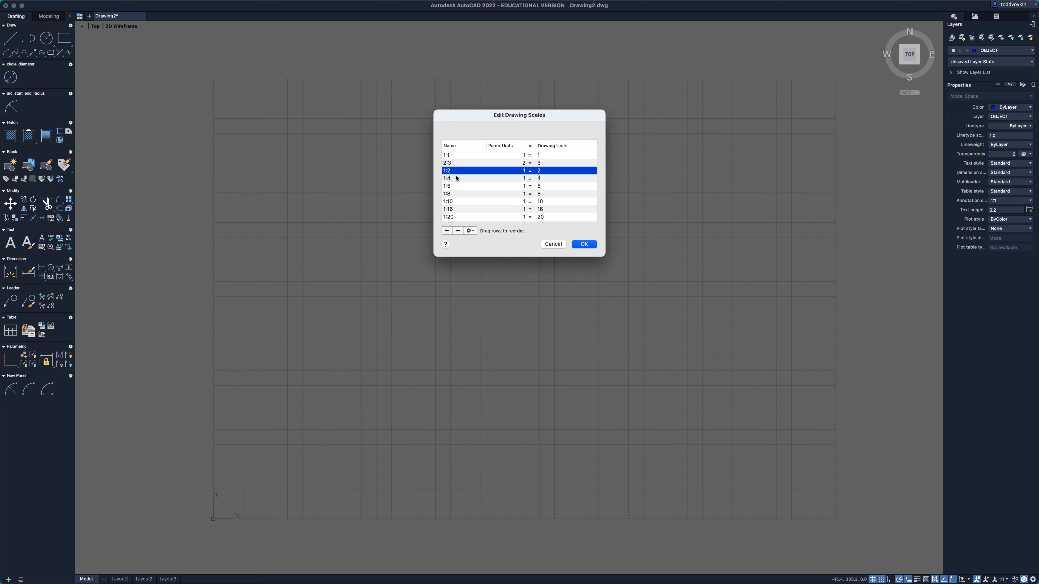
left_click(455, 179)
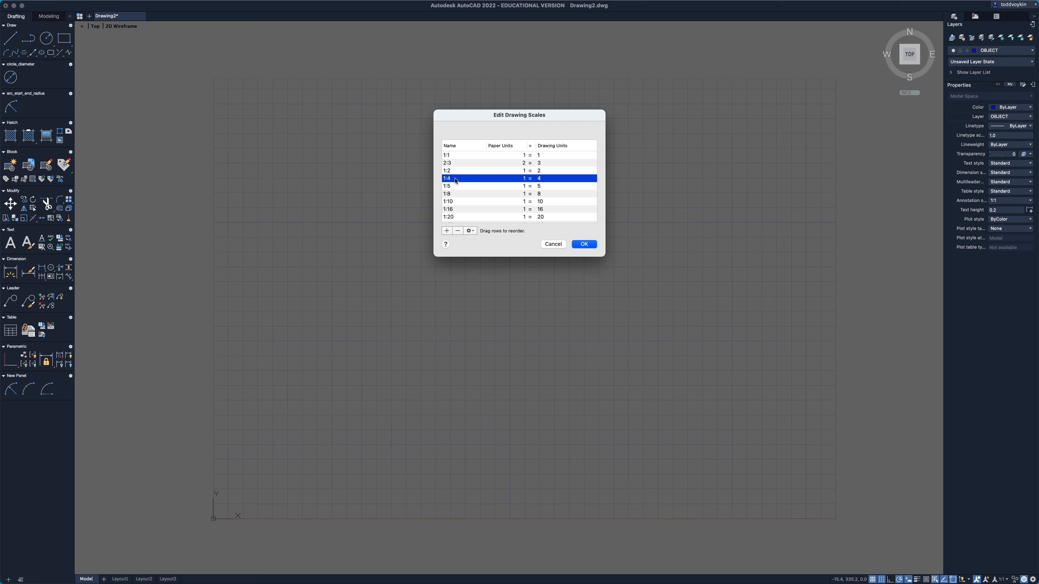
left_click(447, 231)
type("1:3")
key("Tab")
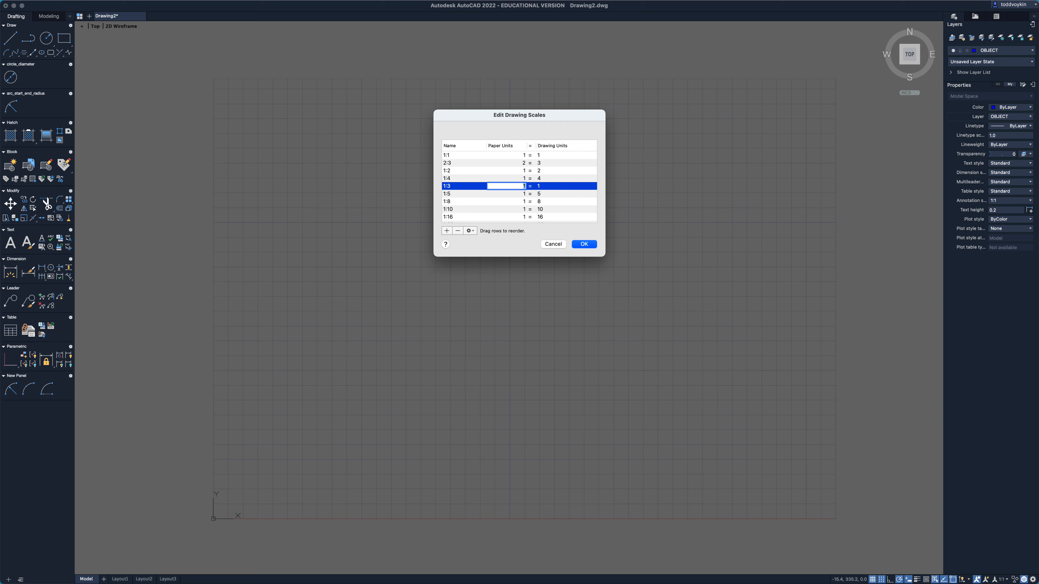
key("Tab")
type("3")
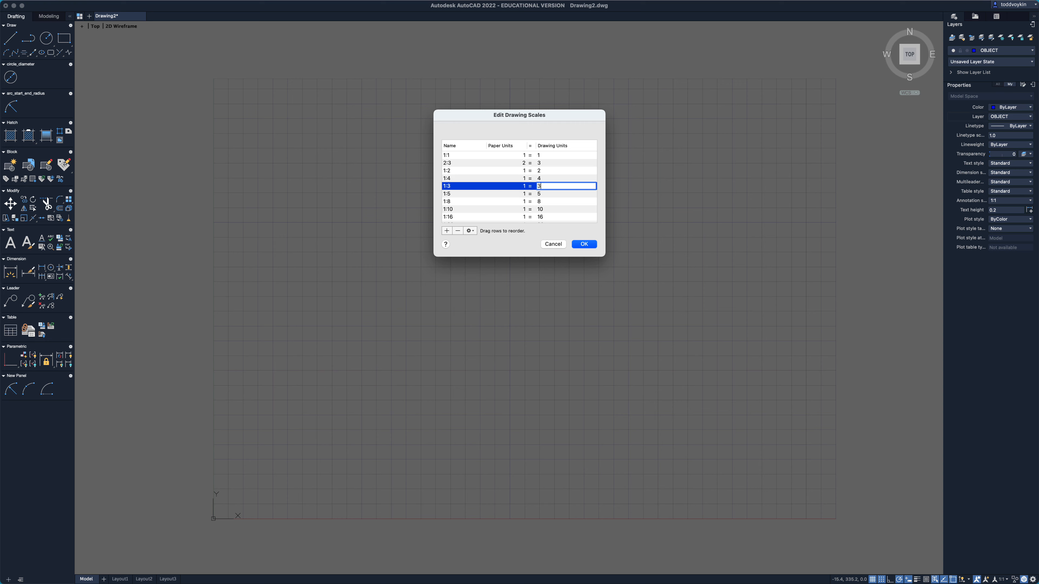
key("Return")
left_click(461, 207)
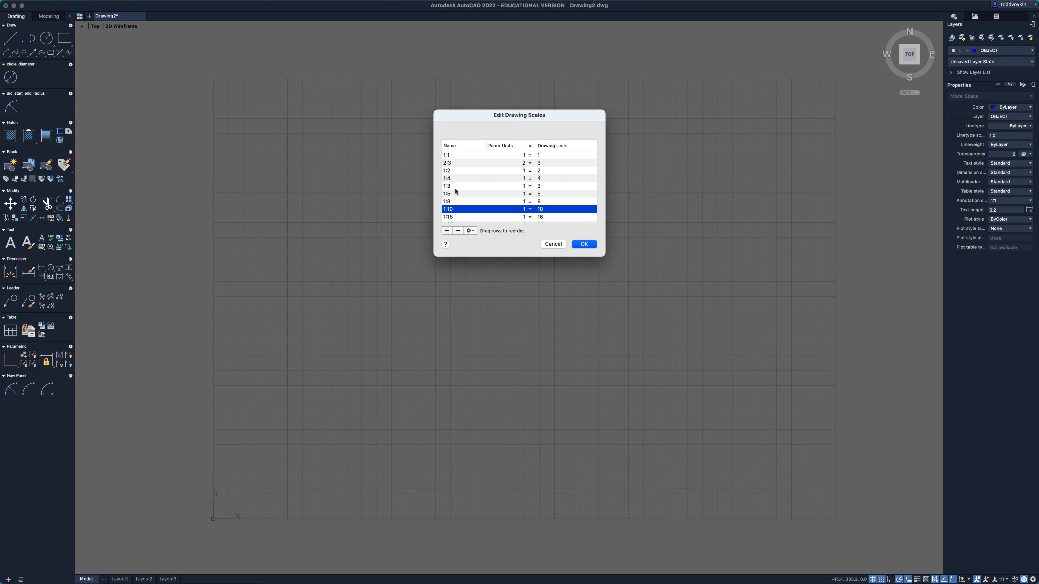
left_click_drag(455, 185, 456, 177)
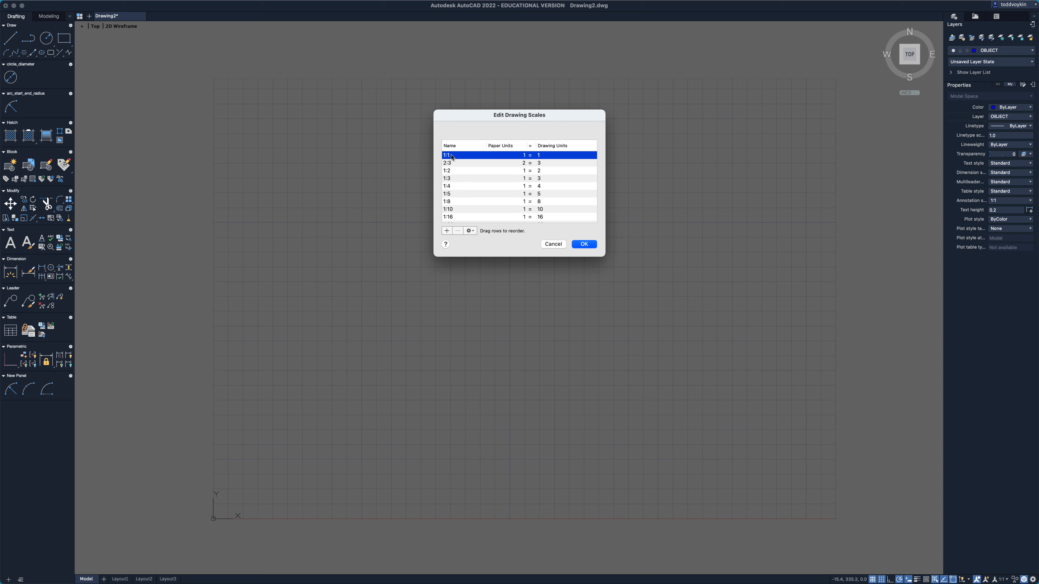
Check the order of the scales down to 1:5 and accept the edited drawing scale list.
left_click(460, 162)
left_click(459, 171)
left_click(460, 179)
left_click(459, 186)
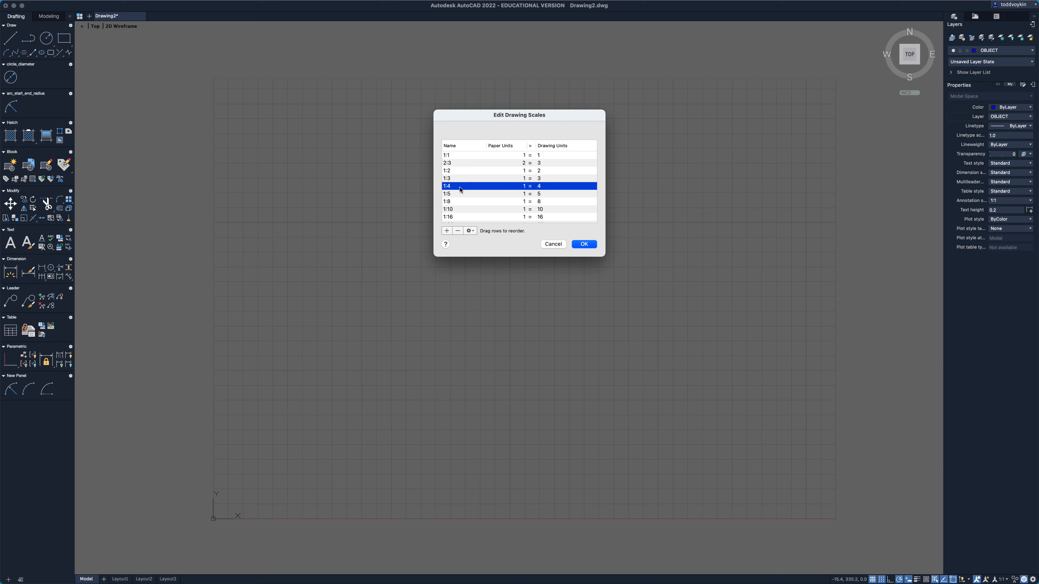
left_click(459, 193)
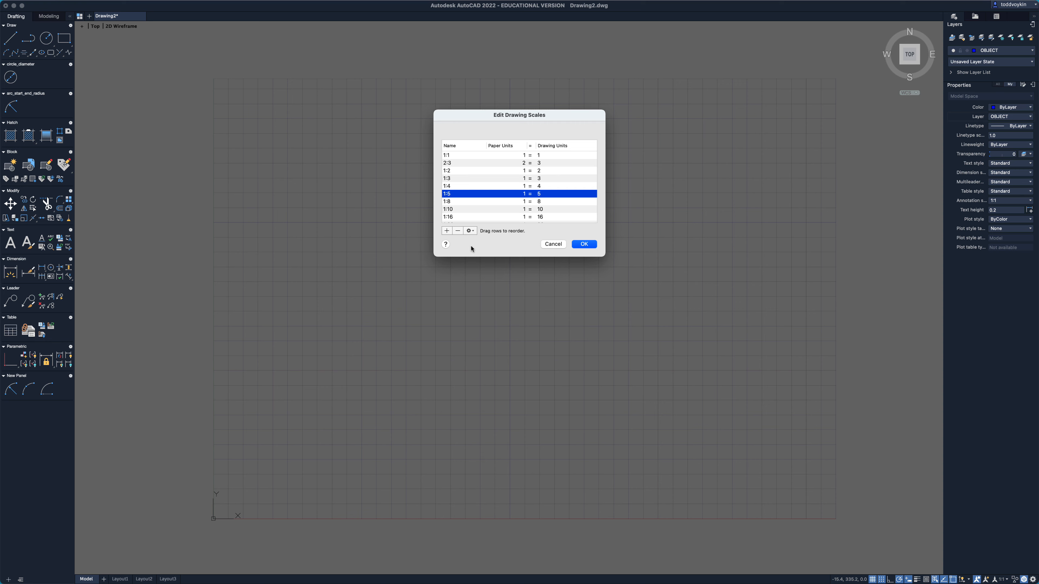
left_click(585, 244)
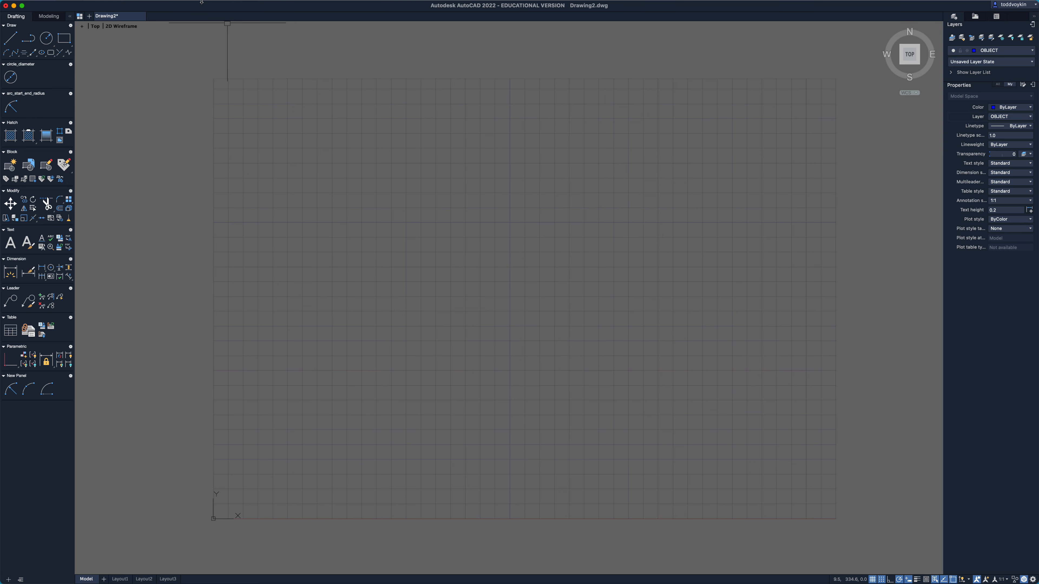
Open the text style settings and add a new text style based on Standard.
left_click(156, 4)
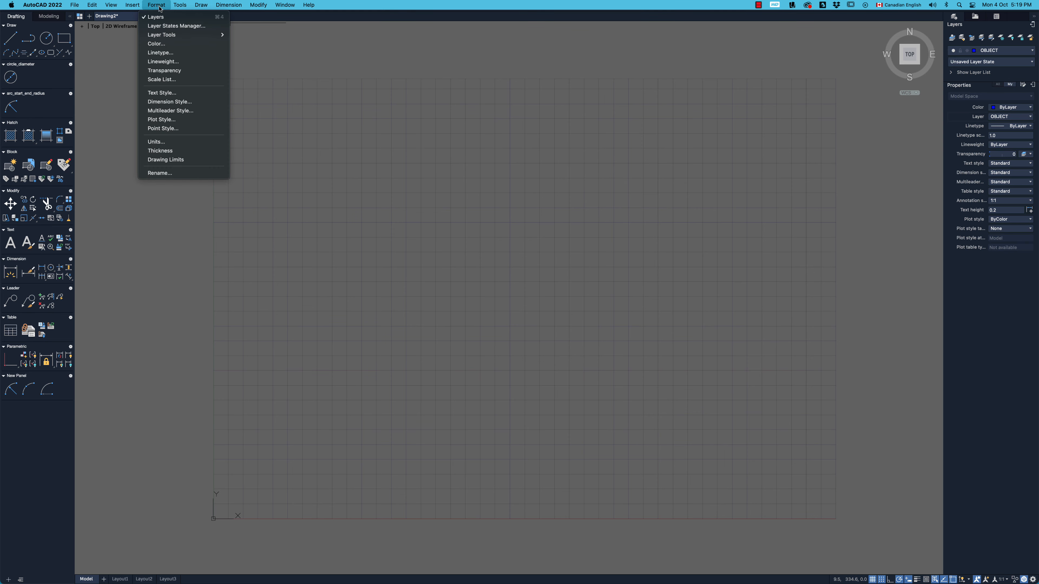
left_click(162, 92)
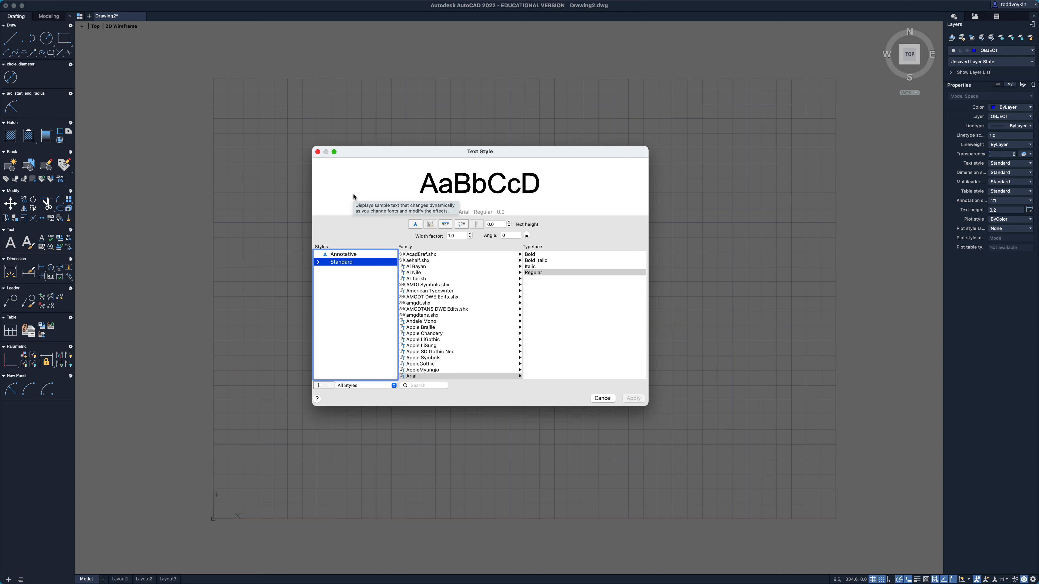
left_click(318, 385)
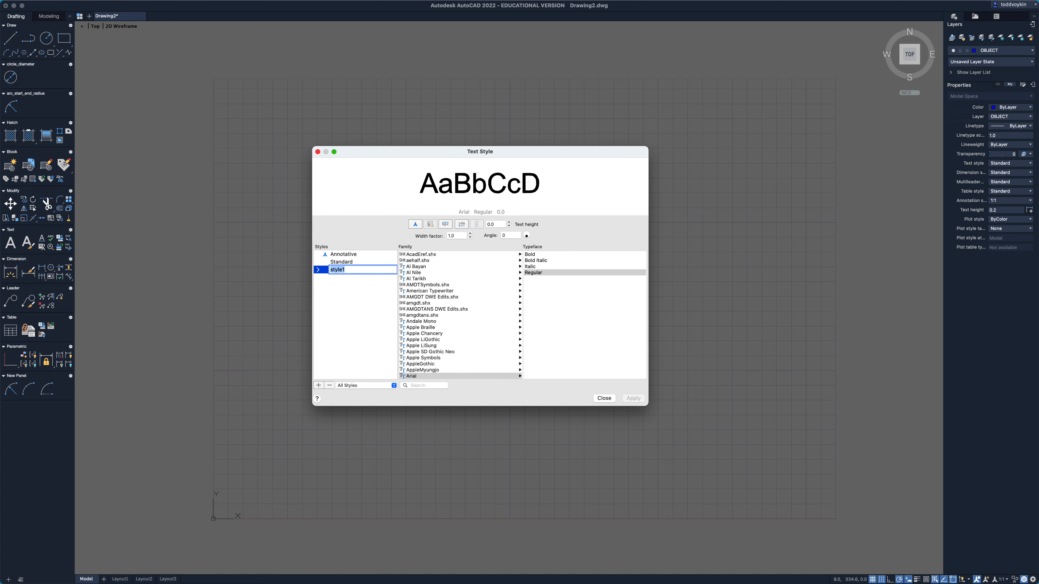
Consult the text style table in the autocadEngineeringTemplateSettings document in the browser, checking the 1.5 mm, 1.8 mm and 1.8 mm narrow rows.
left_click_drag(1038, 27, 191, 29)
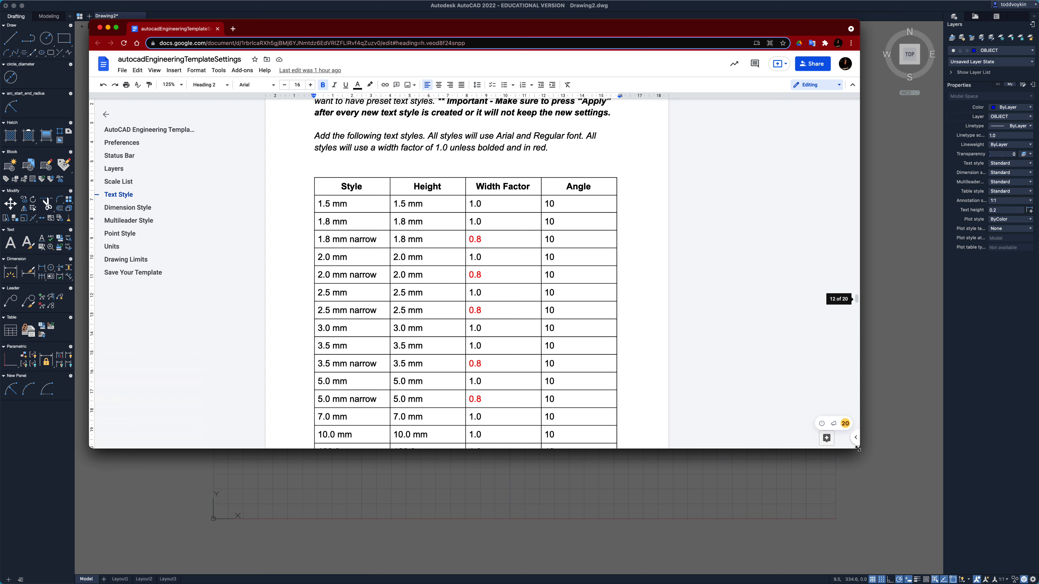
left_click_drag(859, 448, 856, 551)
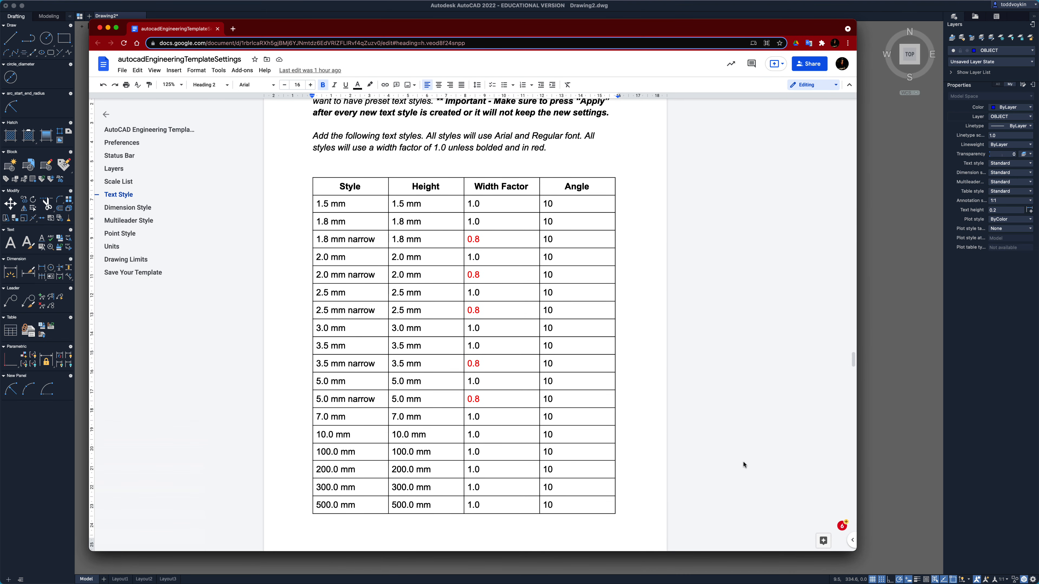
left_click(354, 203)
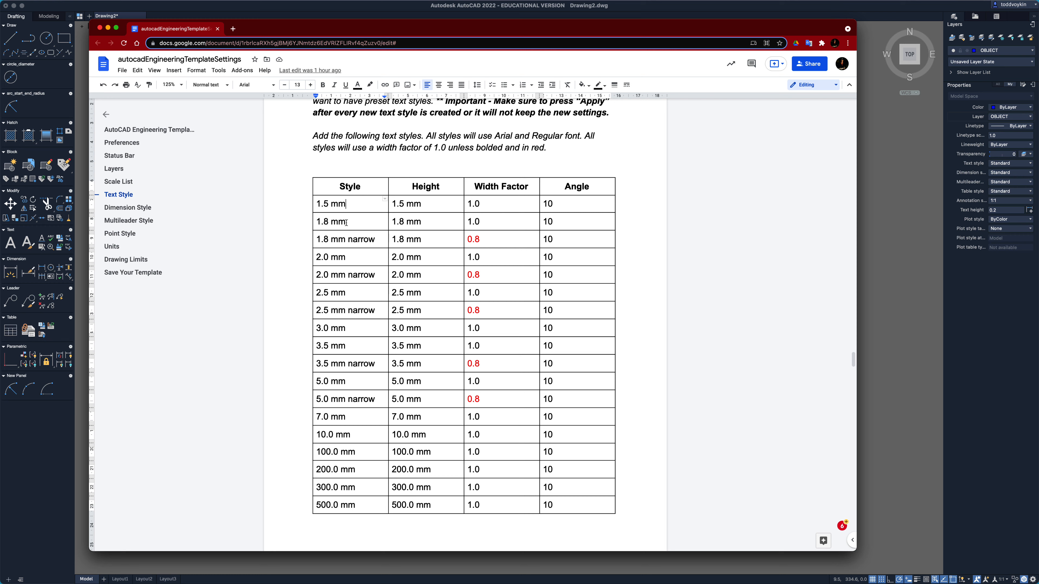
left_click_drag(316, 221, 491, 239)
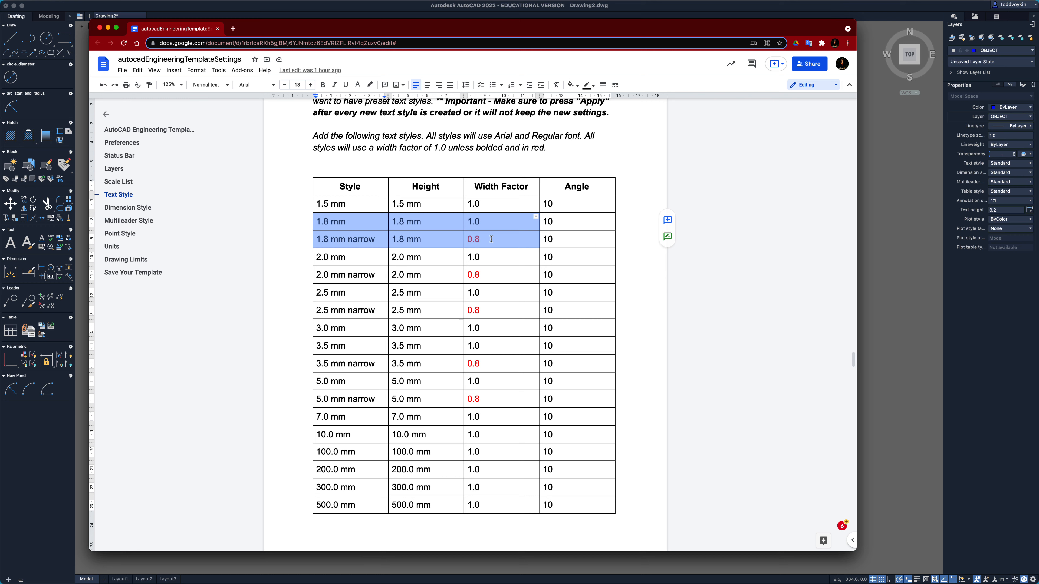
left_click(577, 167)
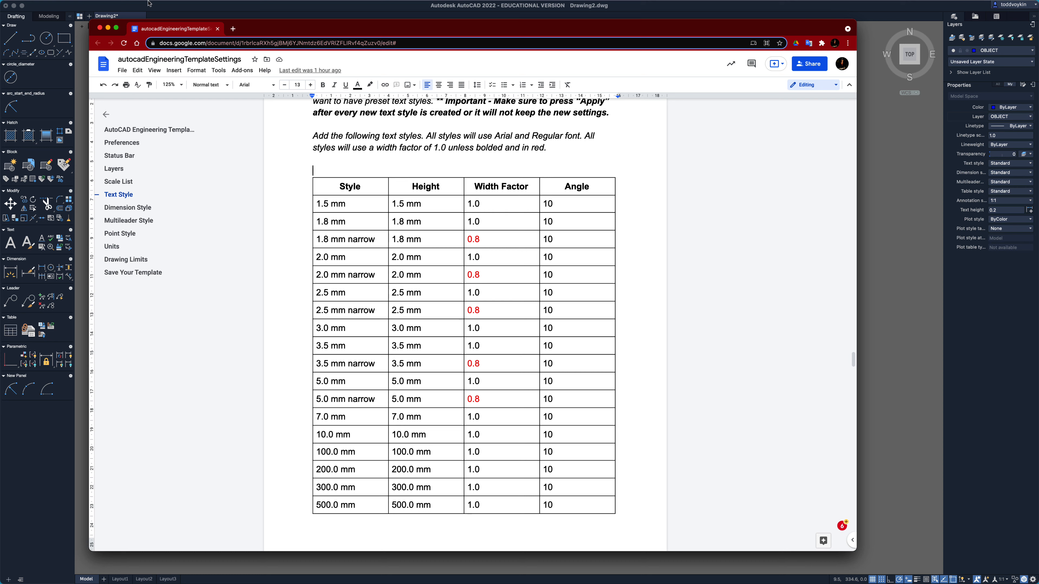
left_click_drag(174, 29, 1038, 368)
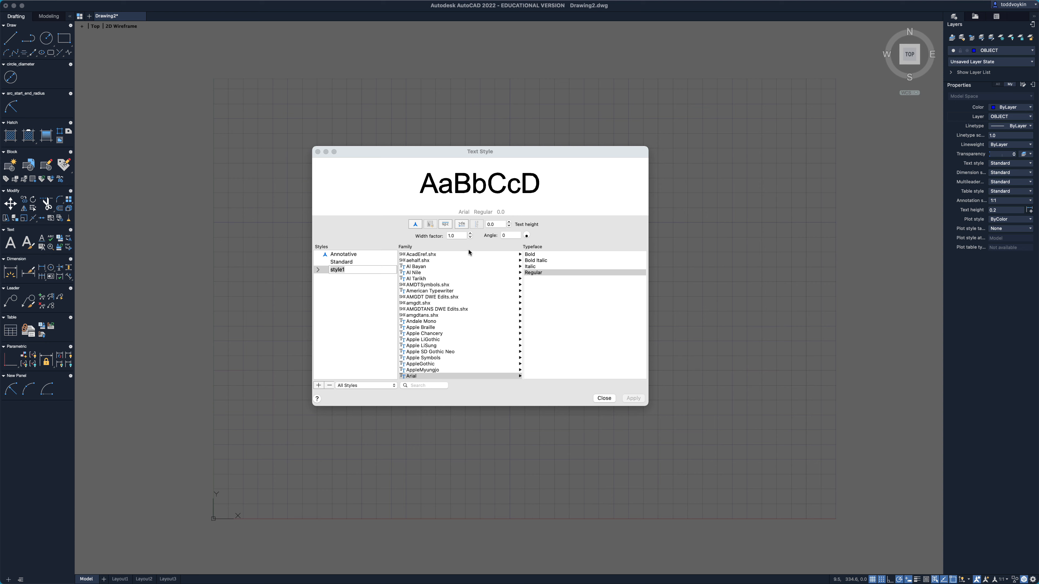
Back in AutoCAD, rename the new text style as 1.5mm.
left_click(506, 235)
left_click(352, 271)
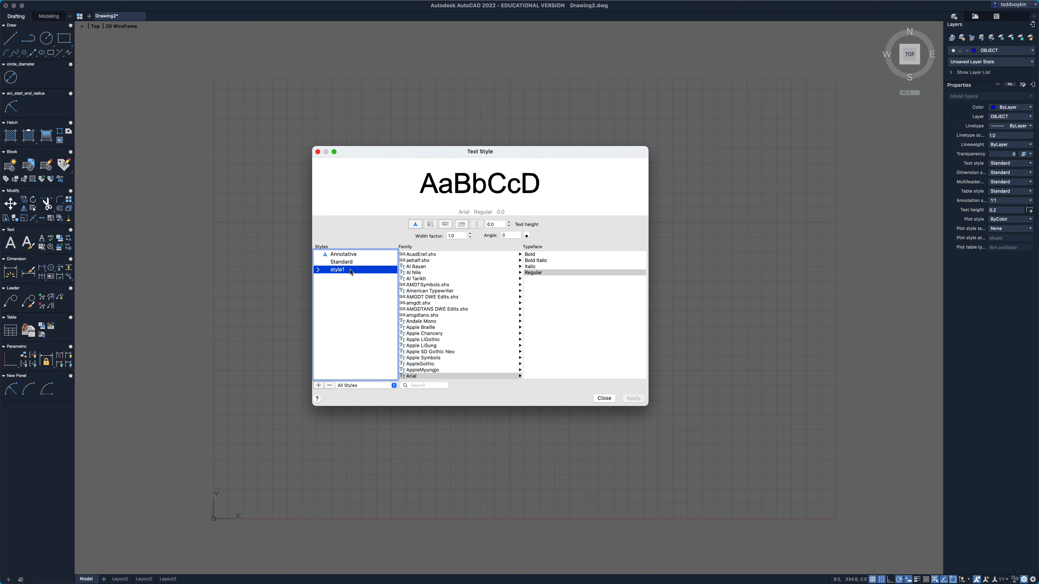
left_click(345, 270)
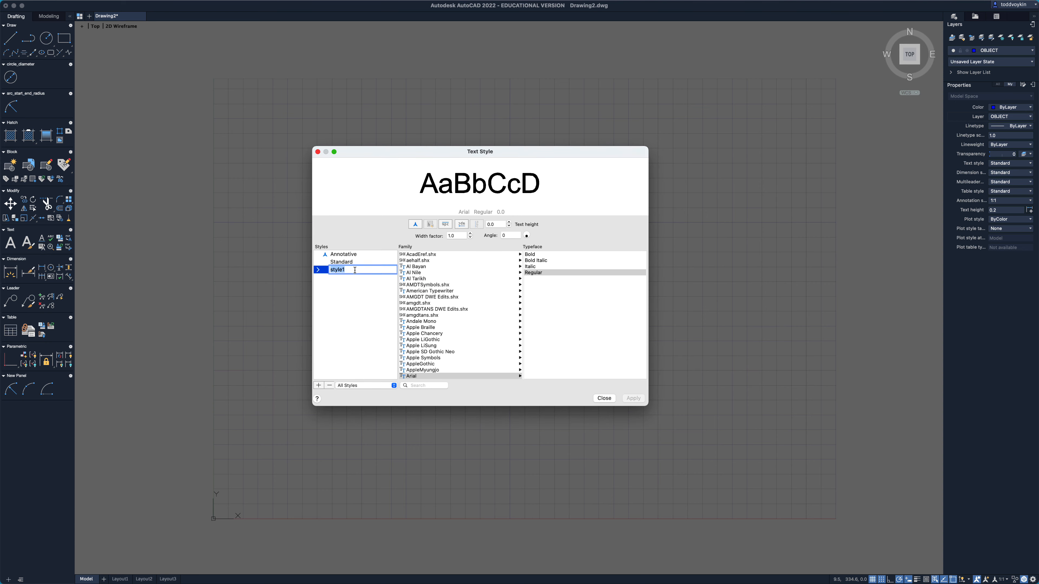
type("1.5mm")
left_click(360, 303)
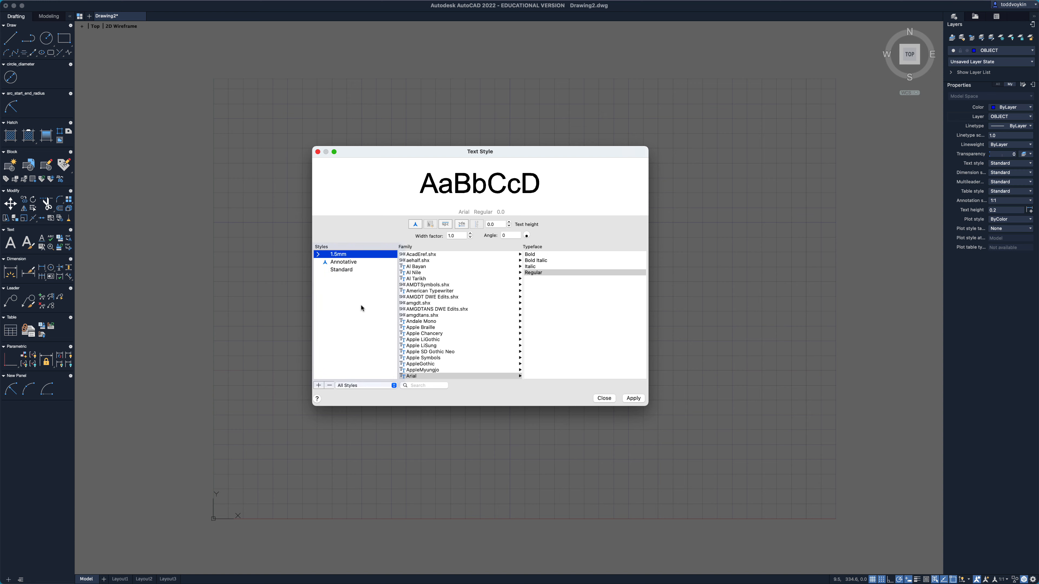
Give the 1.5mm text style an obliquing angle of 10 and a text height of 1.5, and apply the settings.
left_click(347, 255)
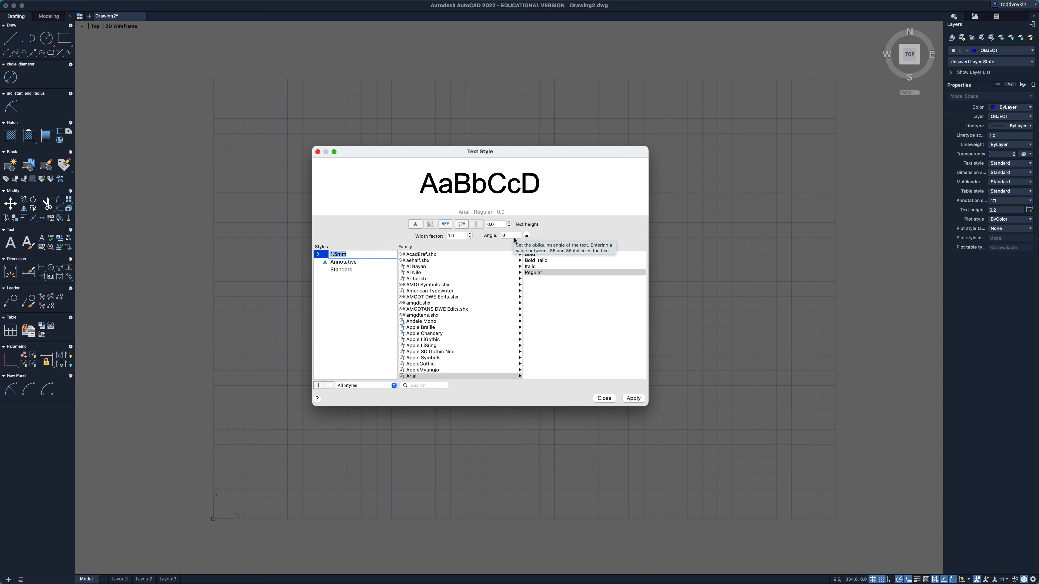
left_click(505, 236)
type("10")
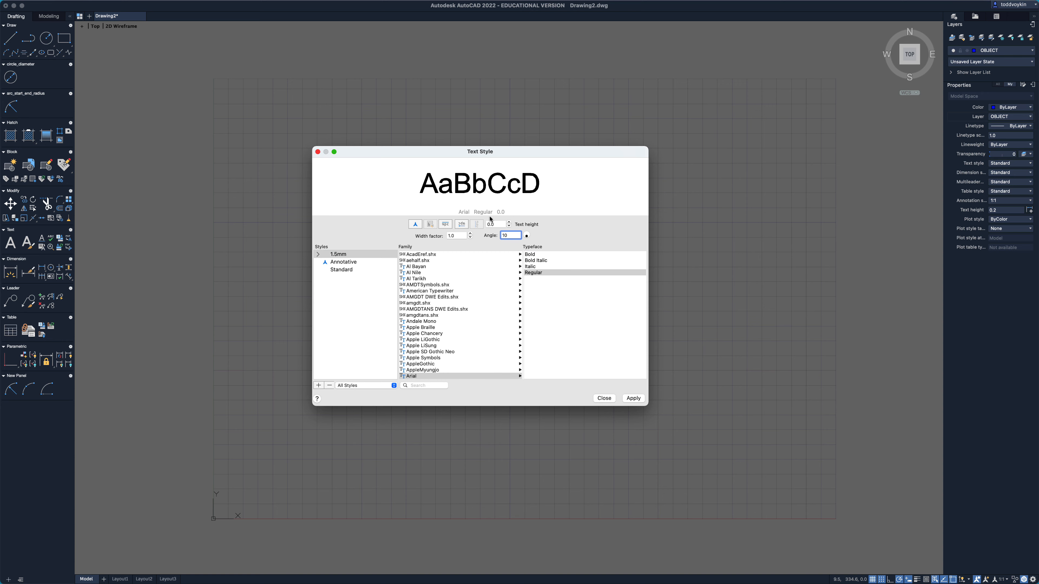
left_click(497, 223)
type("1")
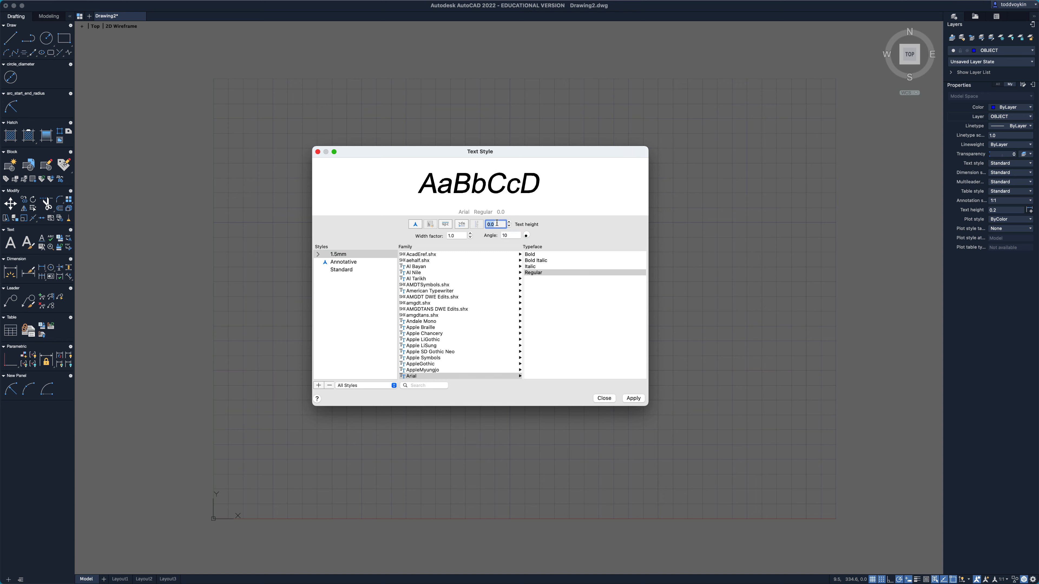
type(".5")
left_click(632, 400)
left_click(344, 270)
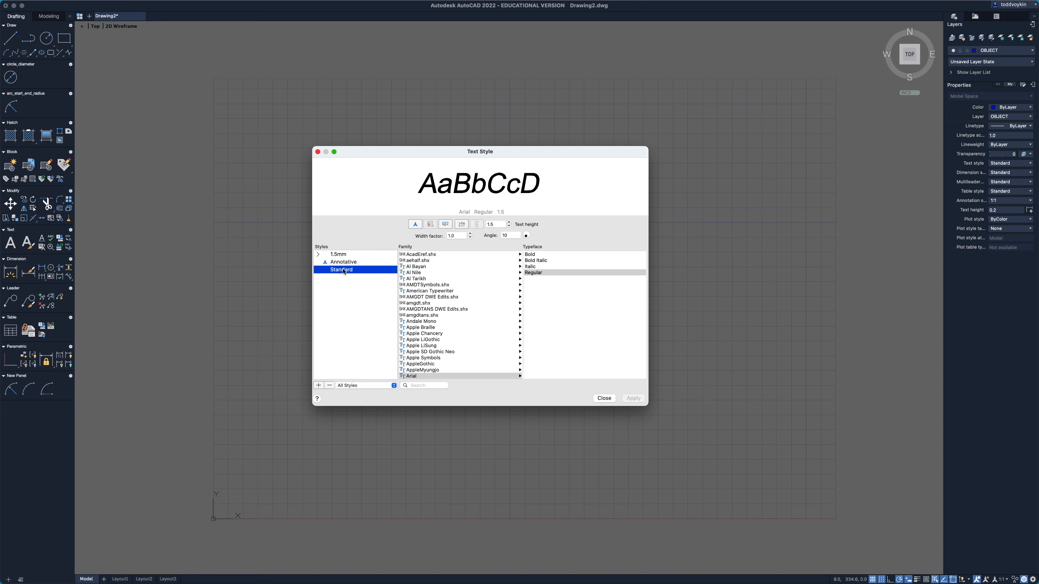
left_click(344, 255)
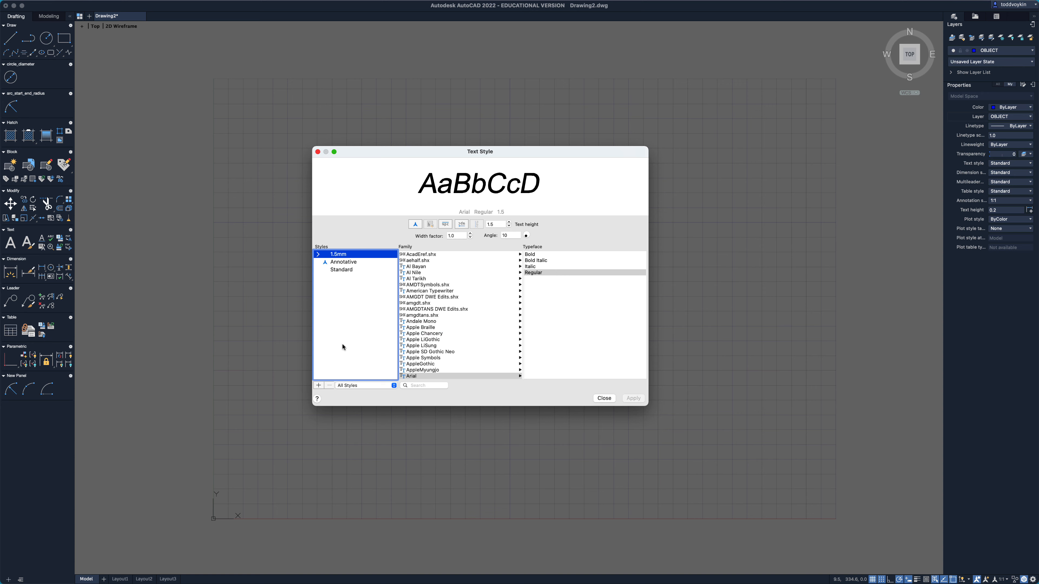
Add and apply a text style named 1.8mm based on the 1.5mm style, with a text height of 1.8.
left_click(319, 385)
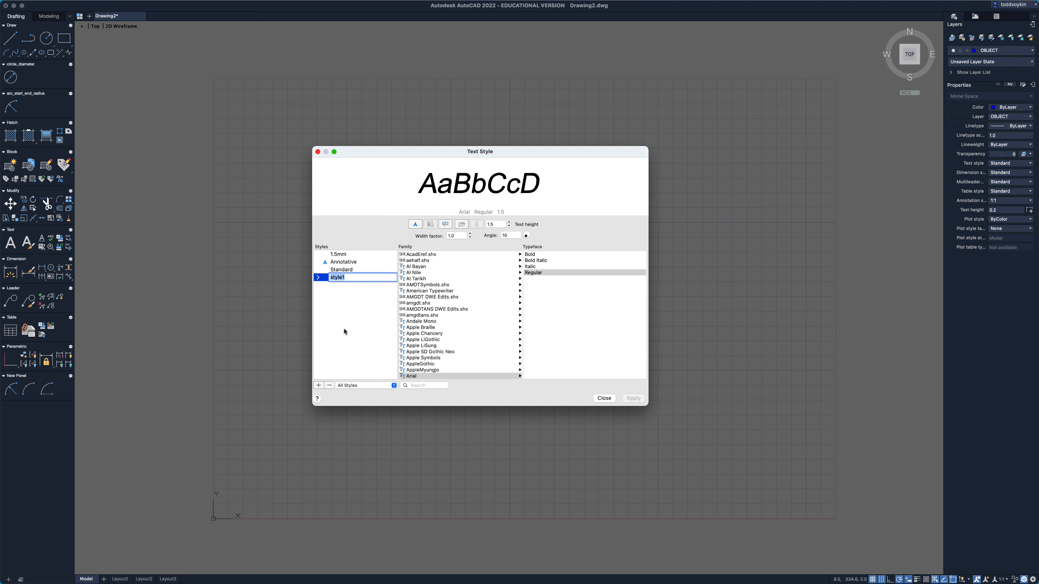
type("1.8mm")
key("Tab")
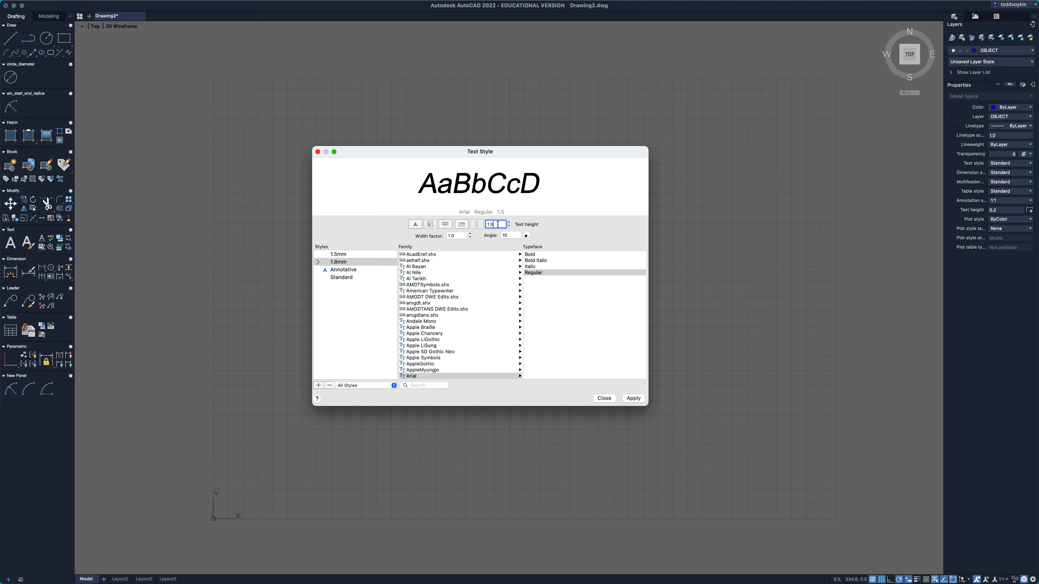
type("1.8")
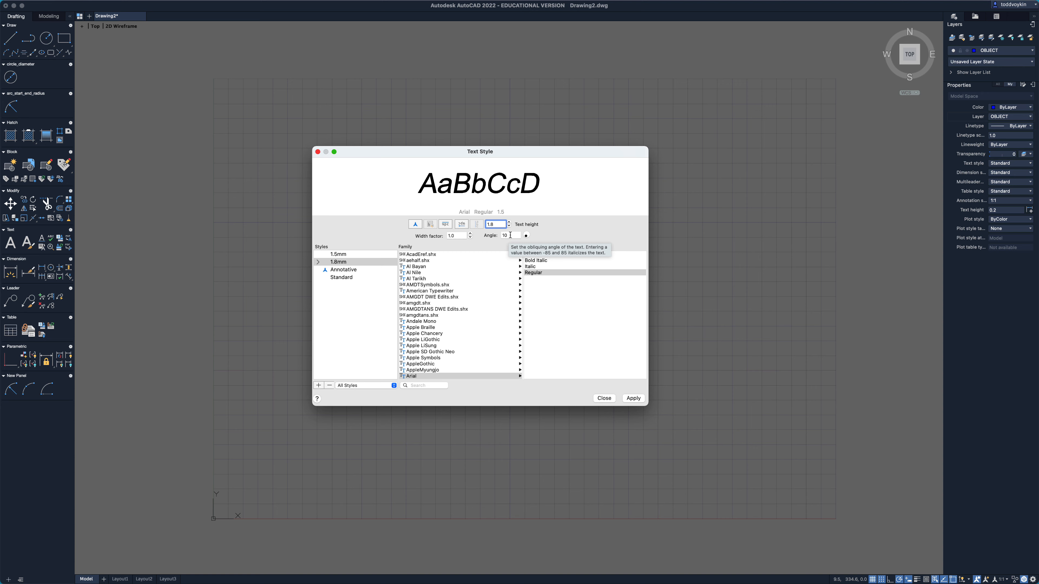
key("Tab")
left_click_drag(457, 236, 447, 237)
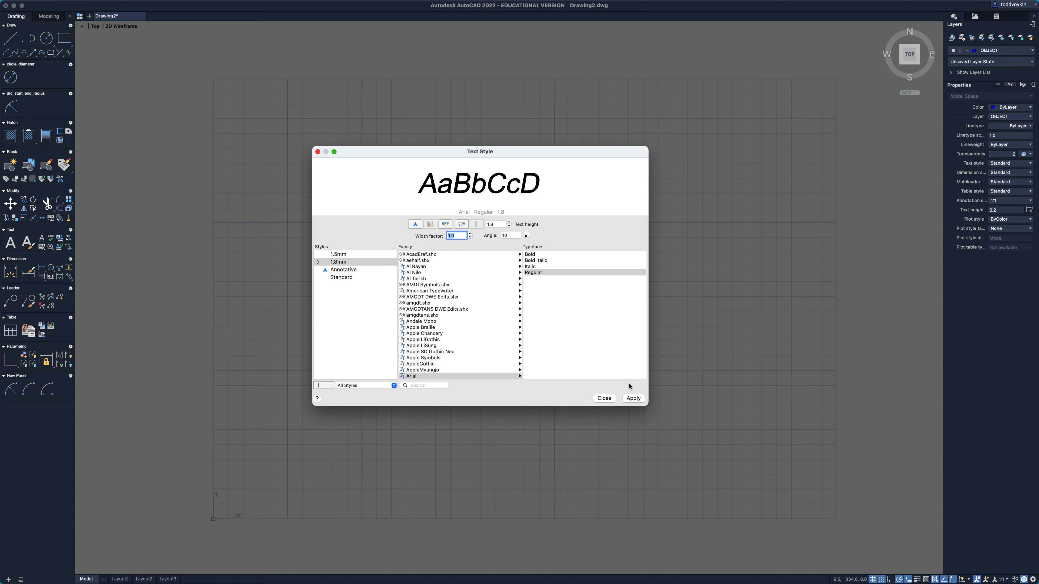
left_click(632, 398)
left_click(345, 255)
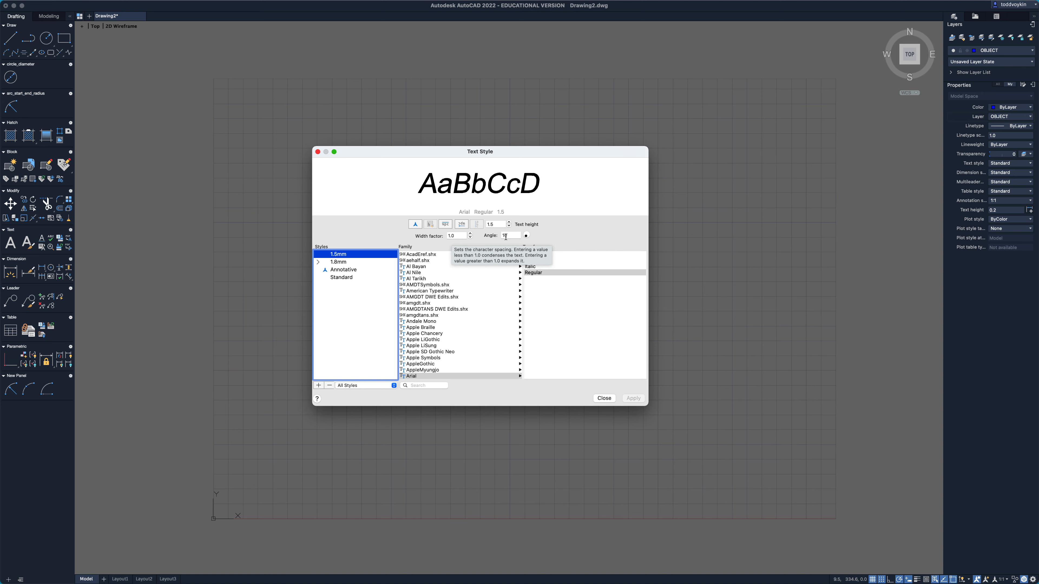
left_click(356, 263)
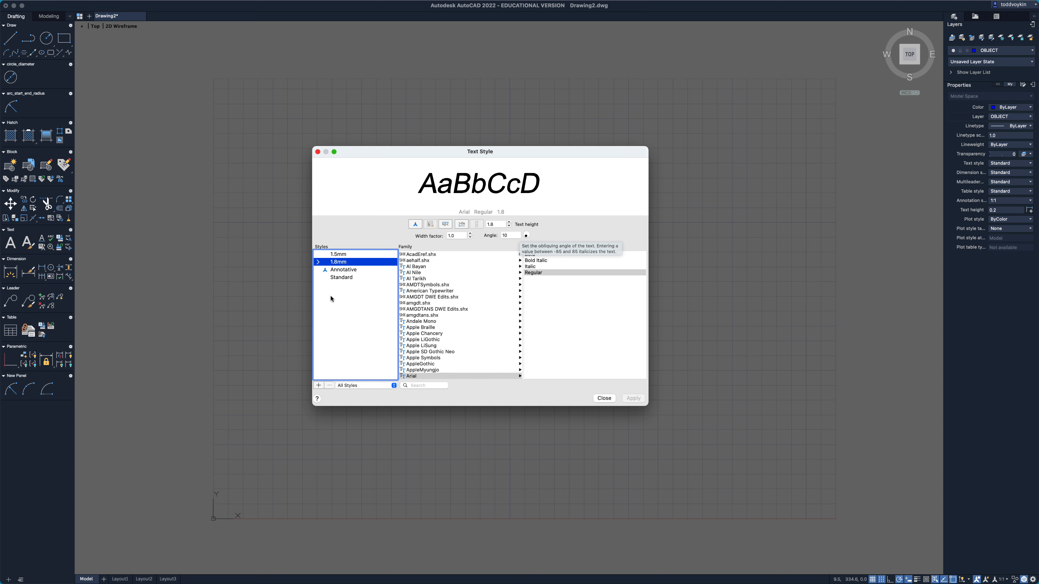
Add a text style named 1.8mm narrow based on 1.8mm, with width factor 0.8, then apply it and close the text style settings.
left_click(318, 386)
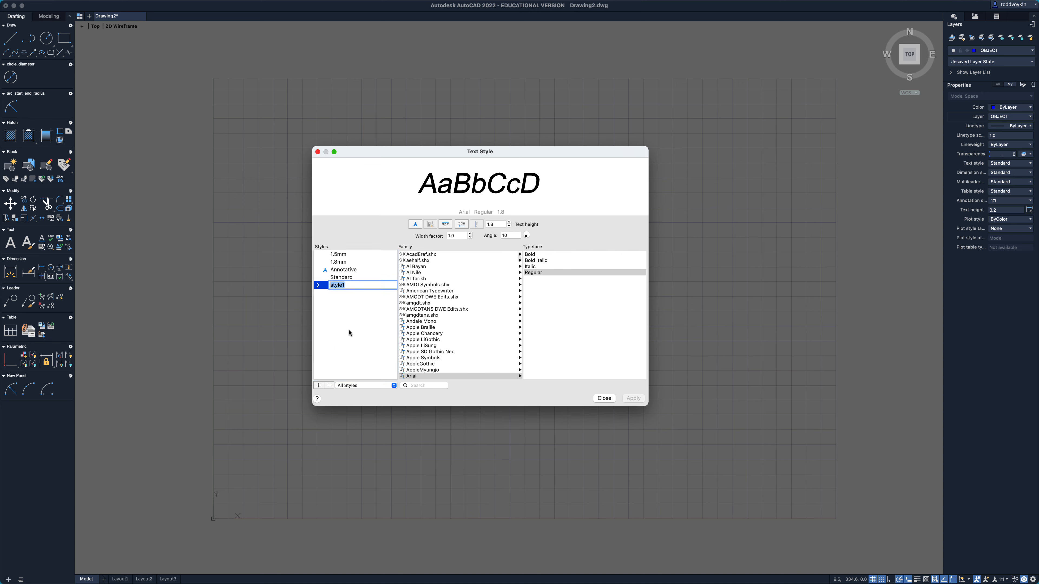
type("1.8mm narrow")
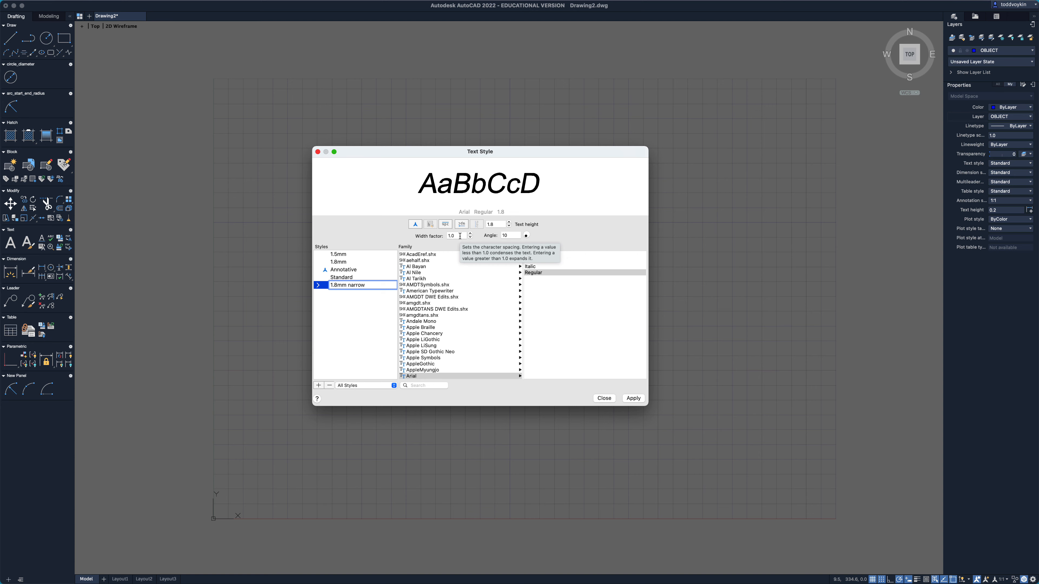
left_click(470, 238)
left_click(470, 238)
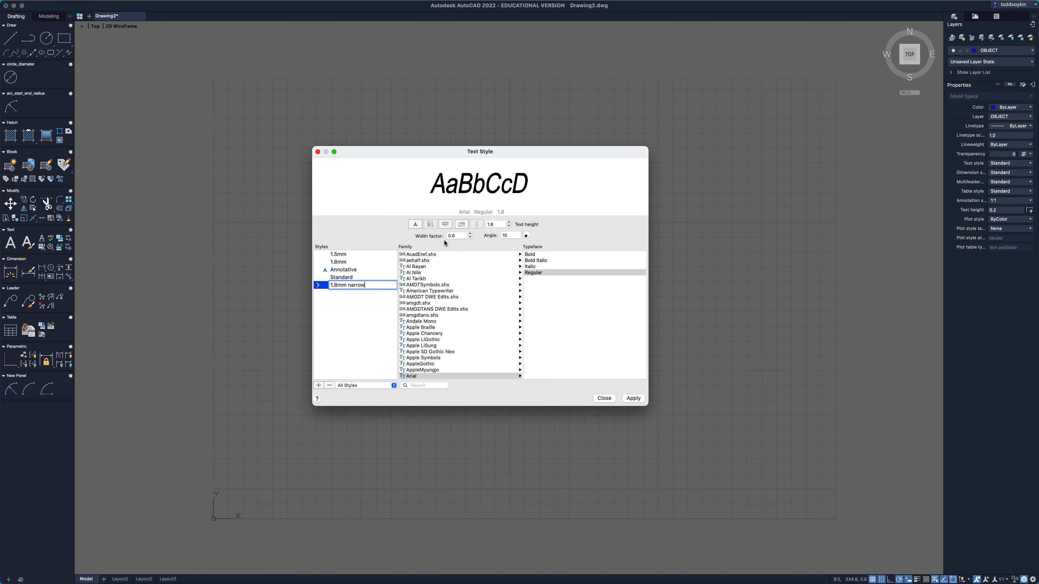
left_click(633, 399)
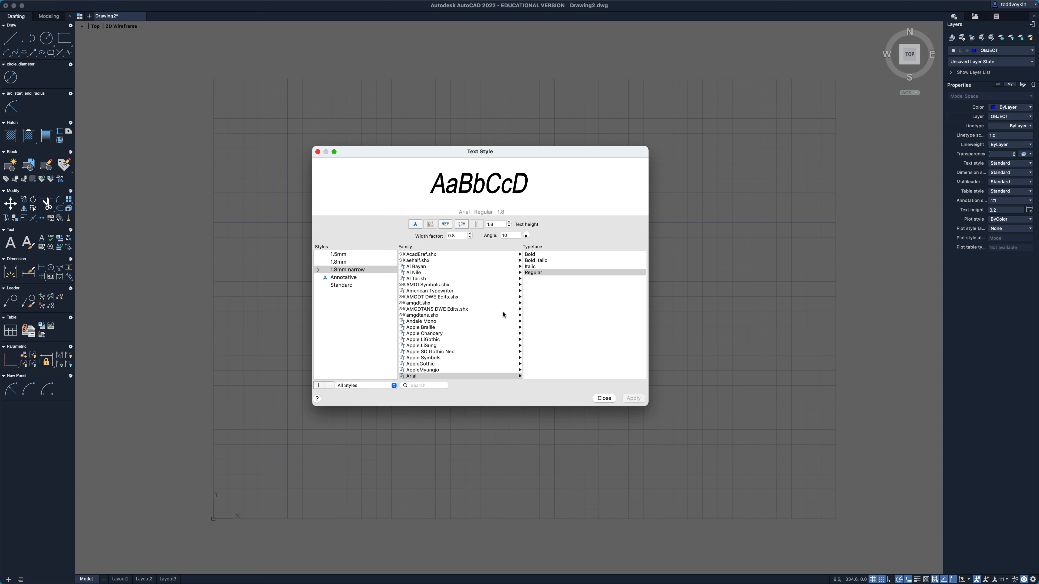
left_click(603, 397)
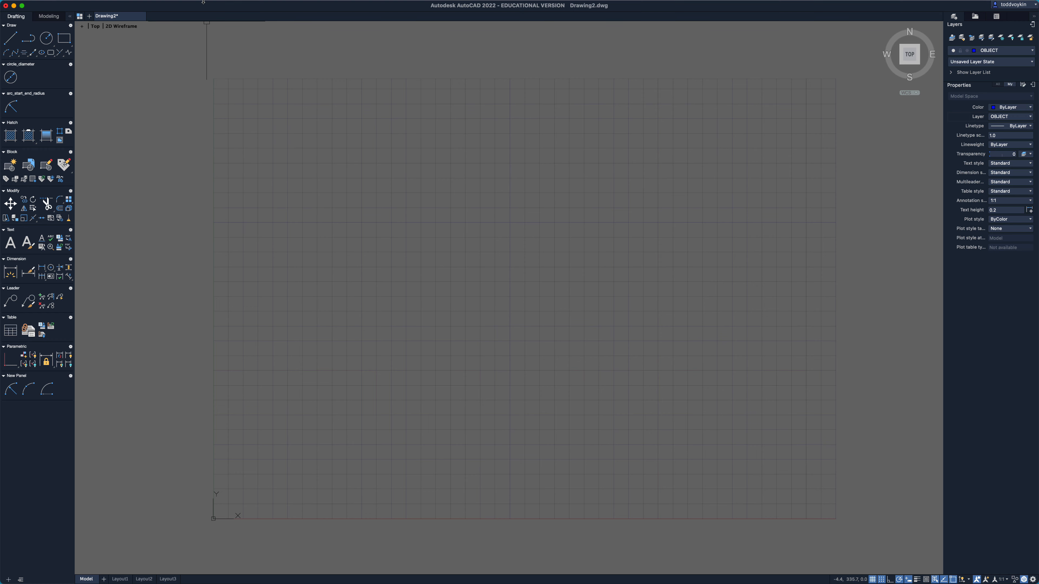
Create a dimension style from Standard for all dimensions, named with the owner's surname followed by "engineering dimension style".
mouse_move(203, 3)
left_click(157, 5)
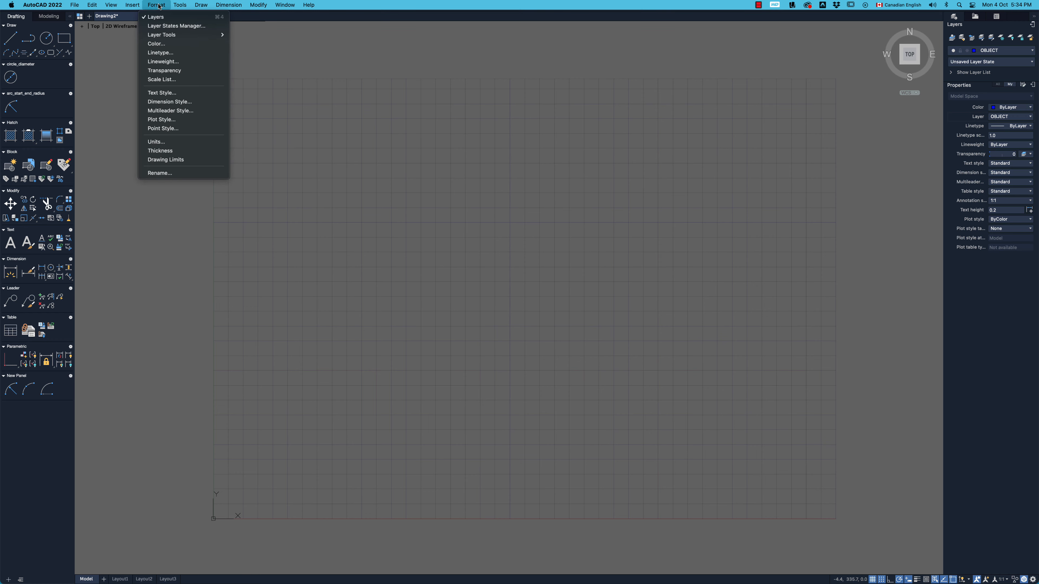
left_click(167, 103)
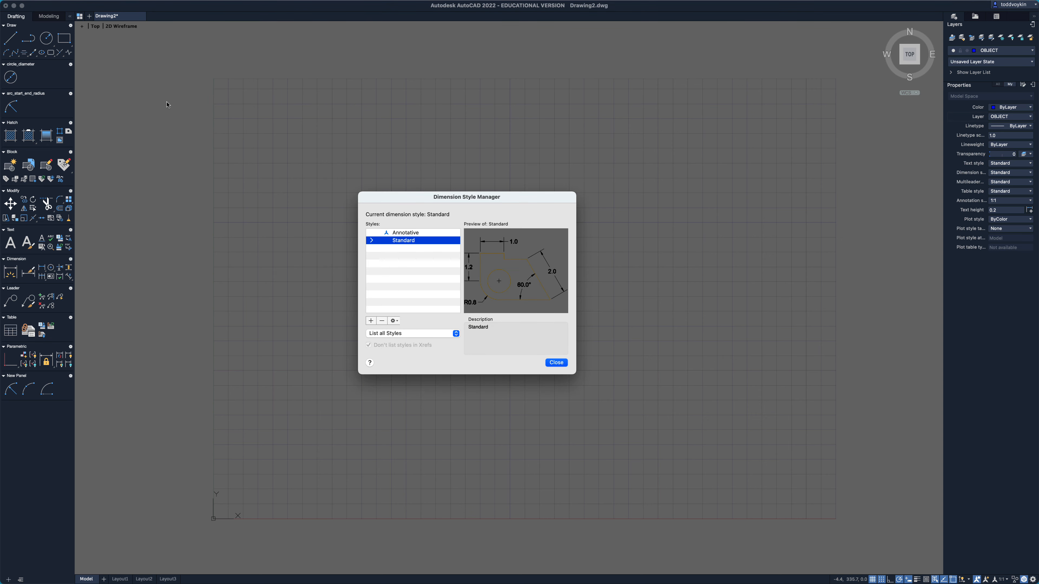
left_click(371, 320)
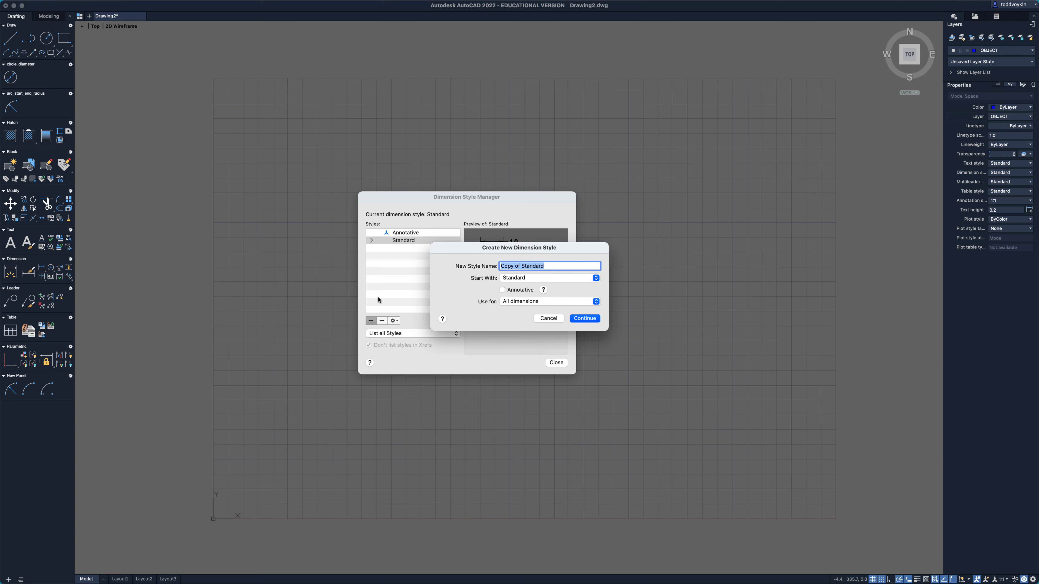
type("voykin engineering dimension st")
left_click(583, 319)
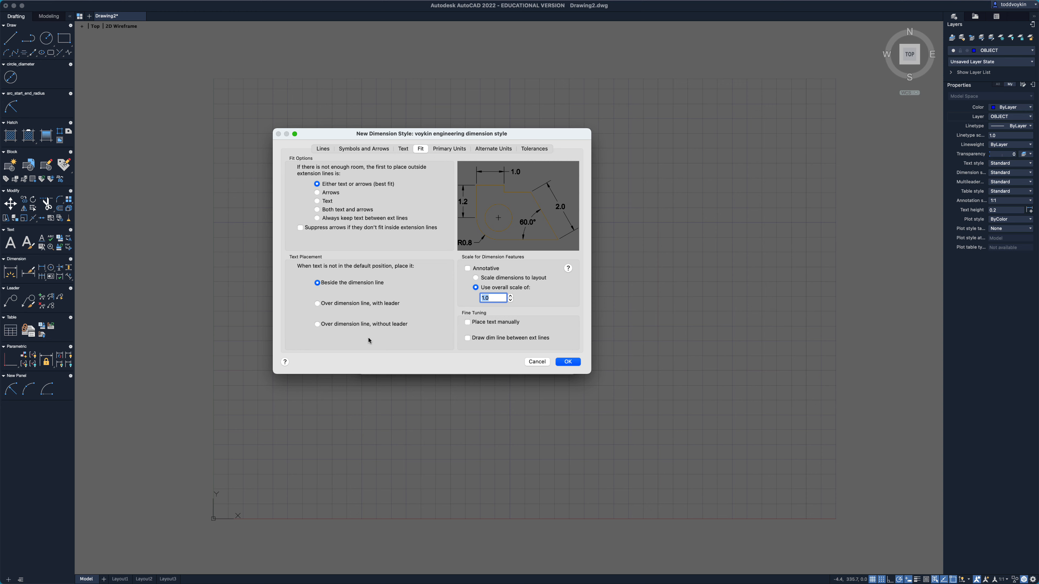
Review the new dimension style's settings for lines, symbols and arrows, text, fit and primary units.
left_click(325, 150)
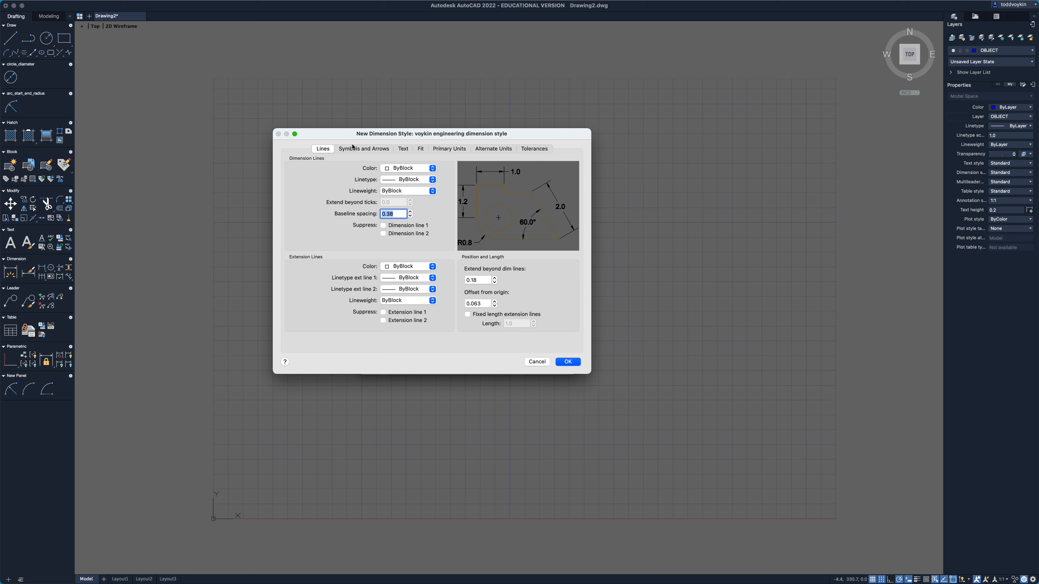
left_click(362, 149)
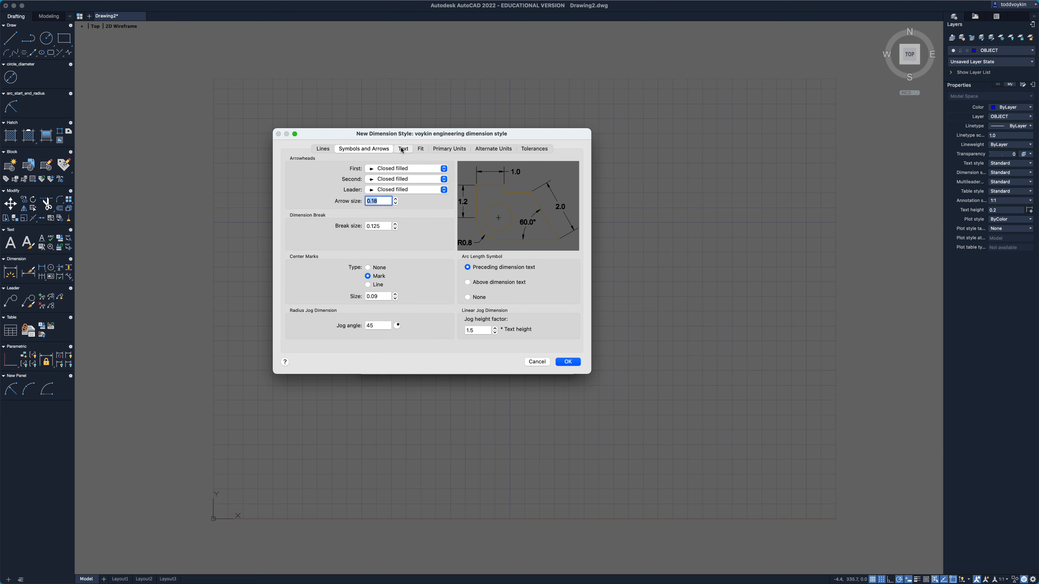
left_click(403, 149)
left_click(420, 149)
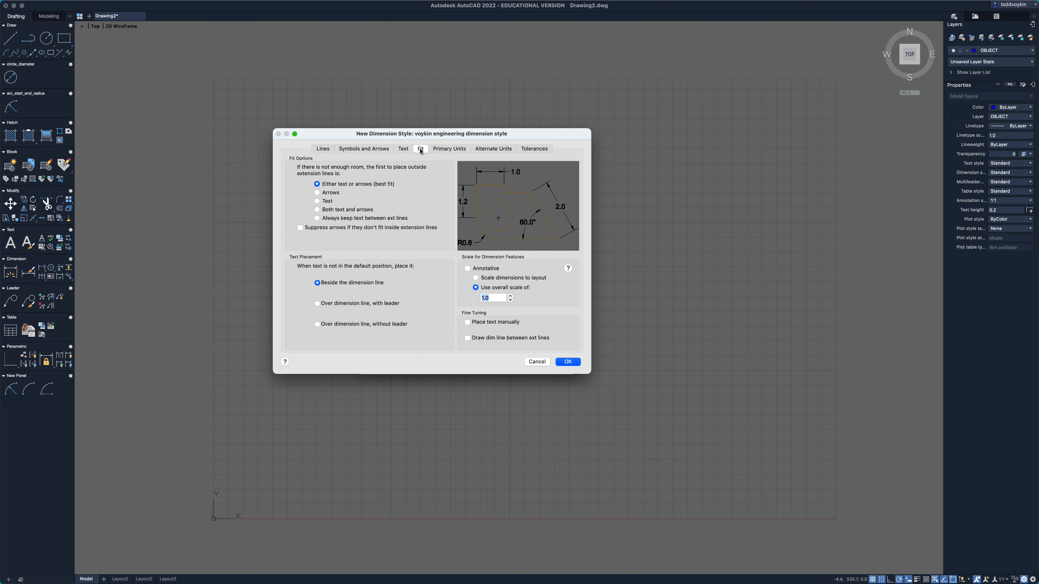
left_click(445, 150)
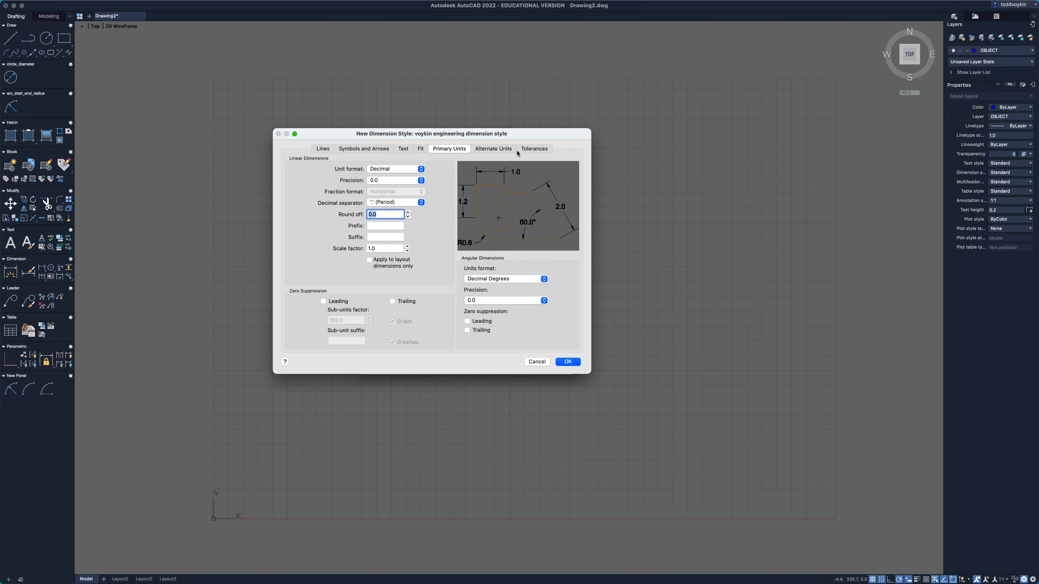
left_click(323, 150)
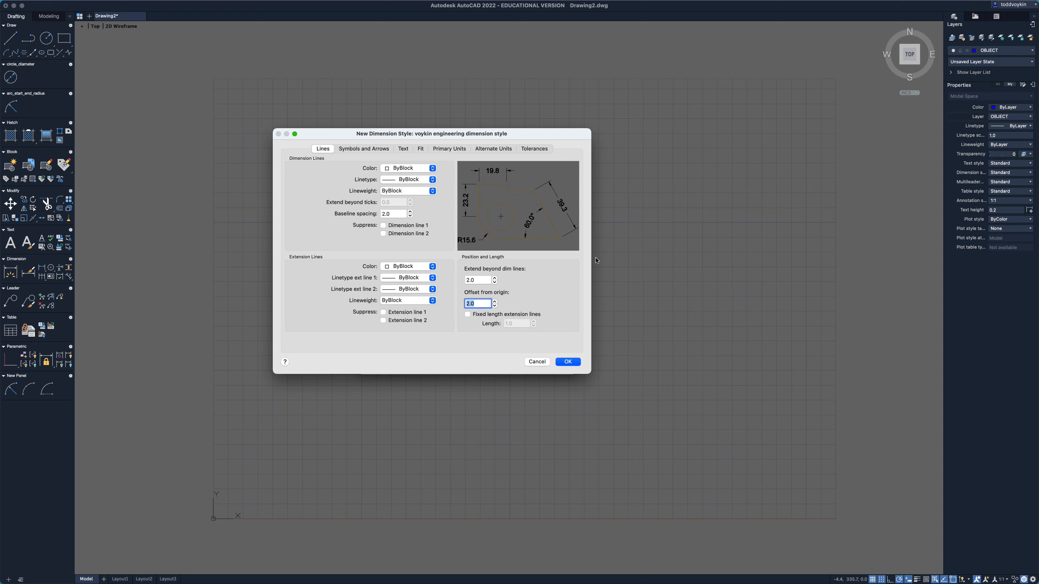
Check the edited line, arrow, text, fit and unit settings, then save the new dimension style and close the style manager.
left_click(320, 151)
left_click(361, 149)
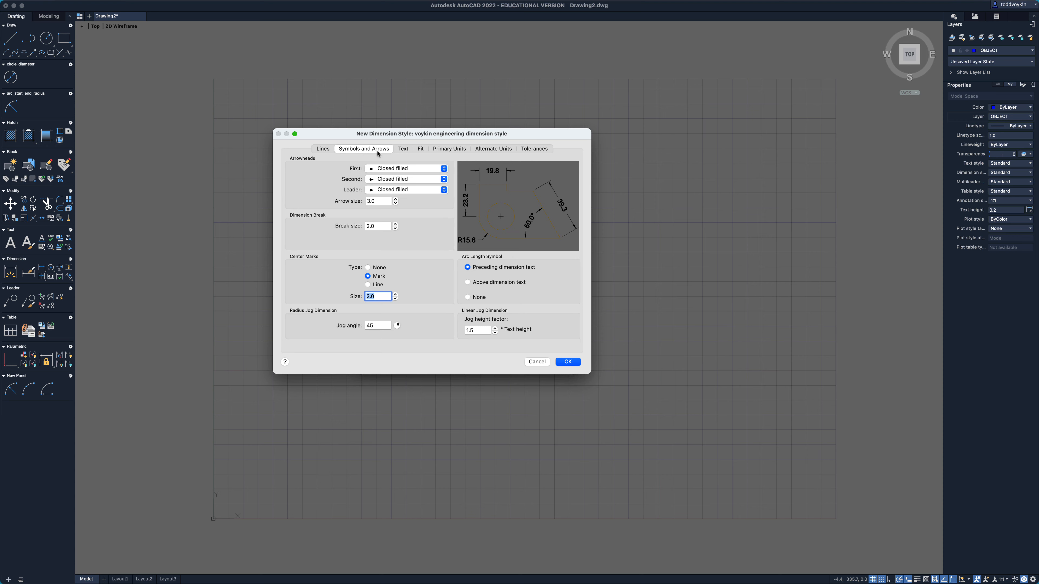
left_click(403, 150)
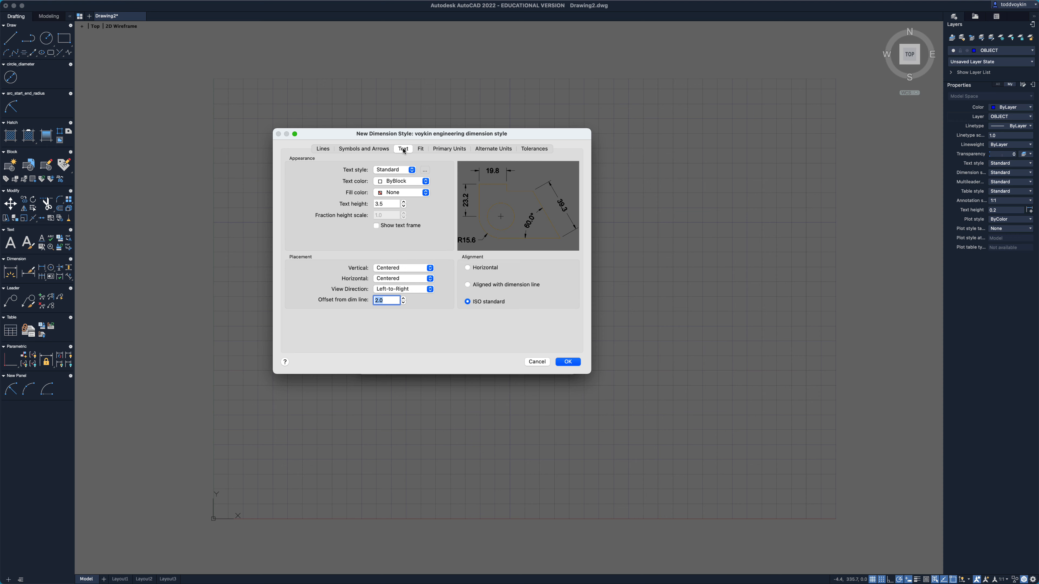
left_click(421, 150)
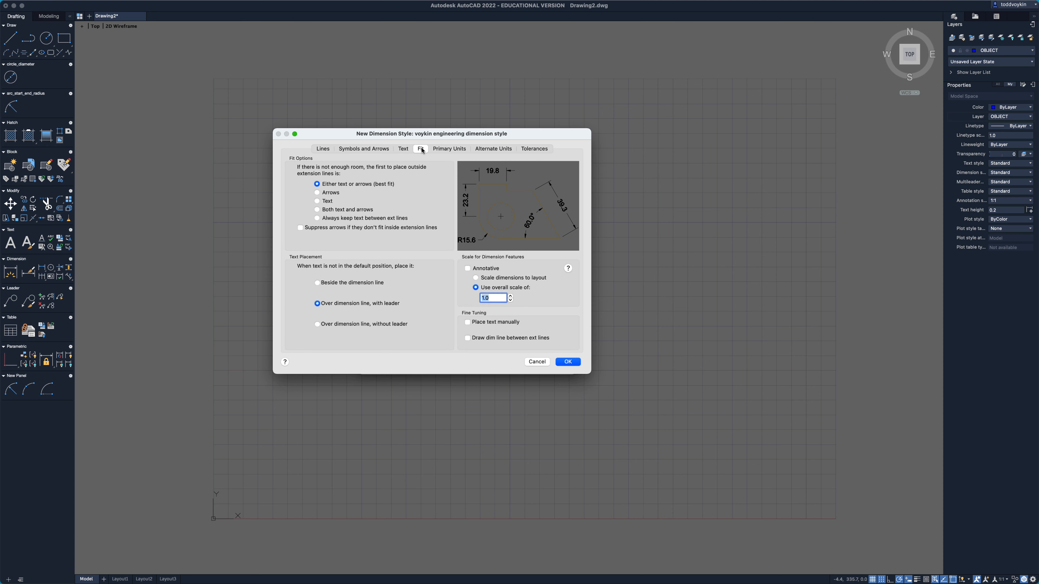
left_click(446, 149)
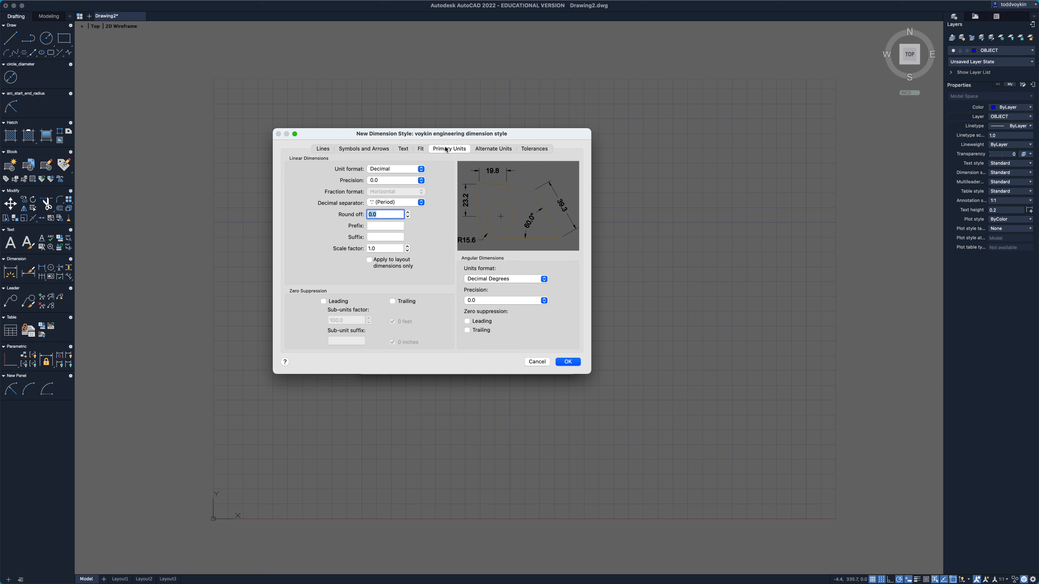
left_click(569, 362)
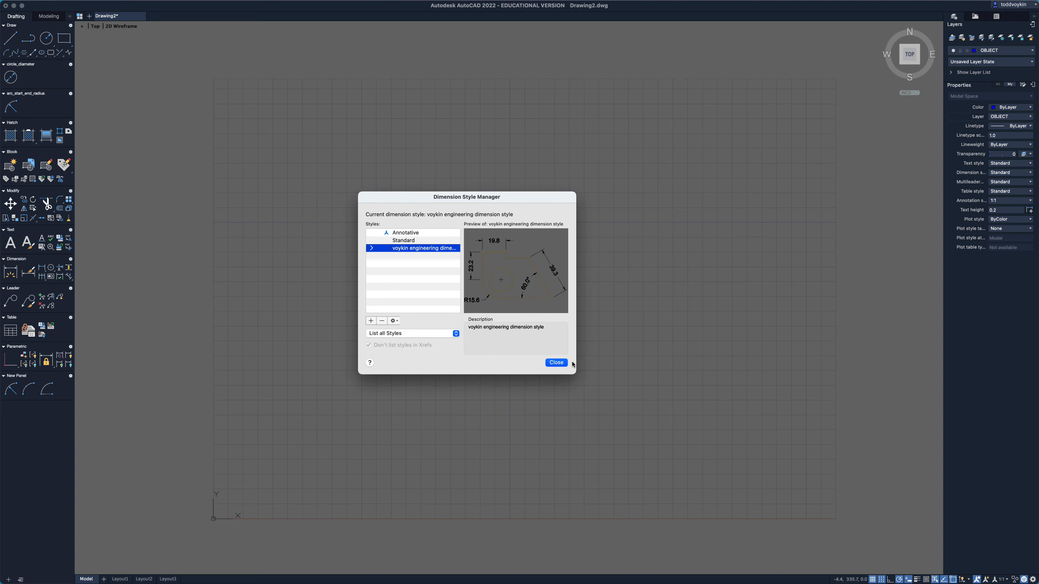
left_click(556, 362)
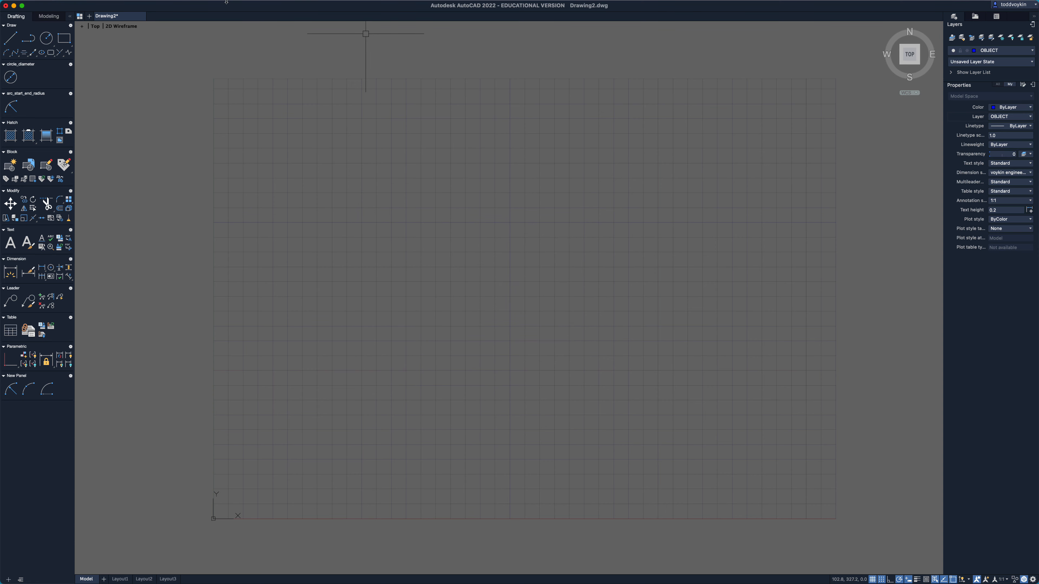
Make Standard the current dimension style, switch back to the custom engineering dimension style and close the style manager.
mouse_move(227, 3)
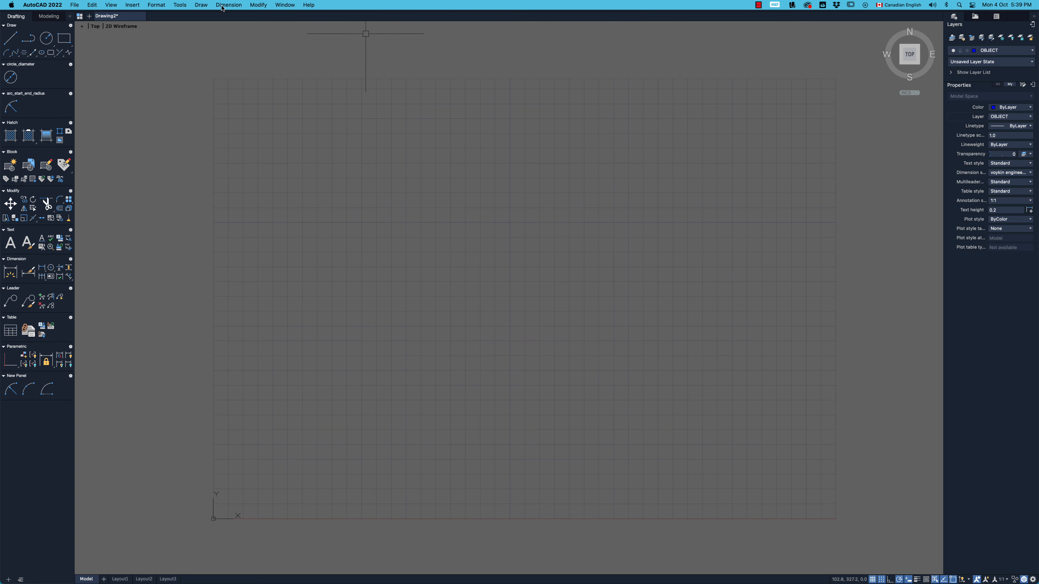
left_click(222, 5)
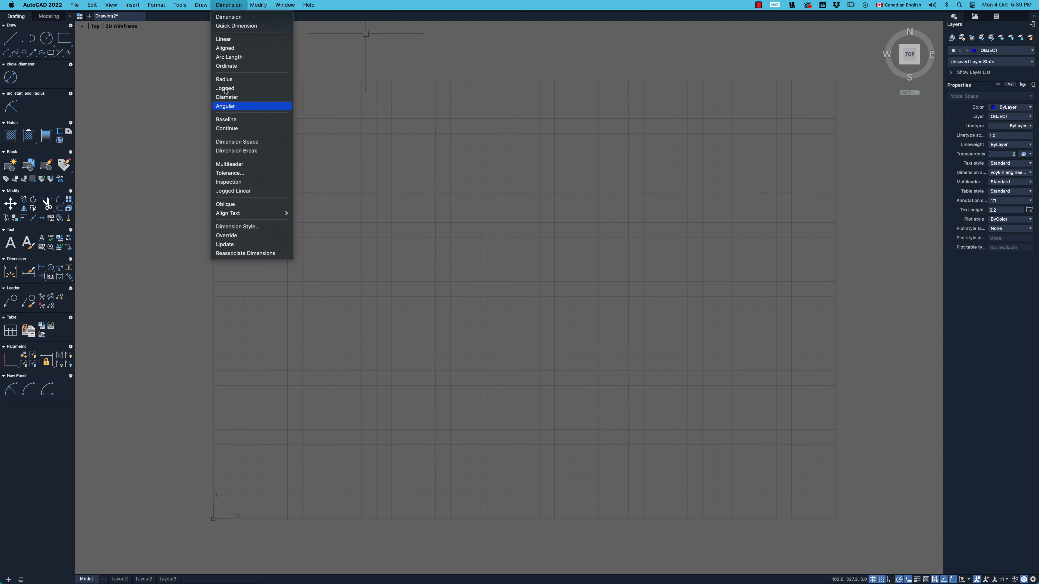
left_click(245, 230)
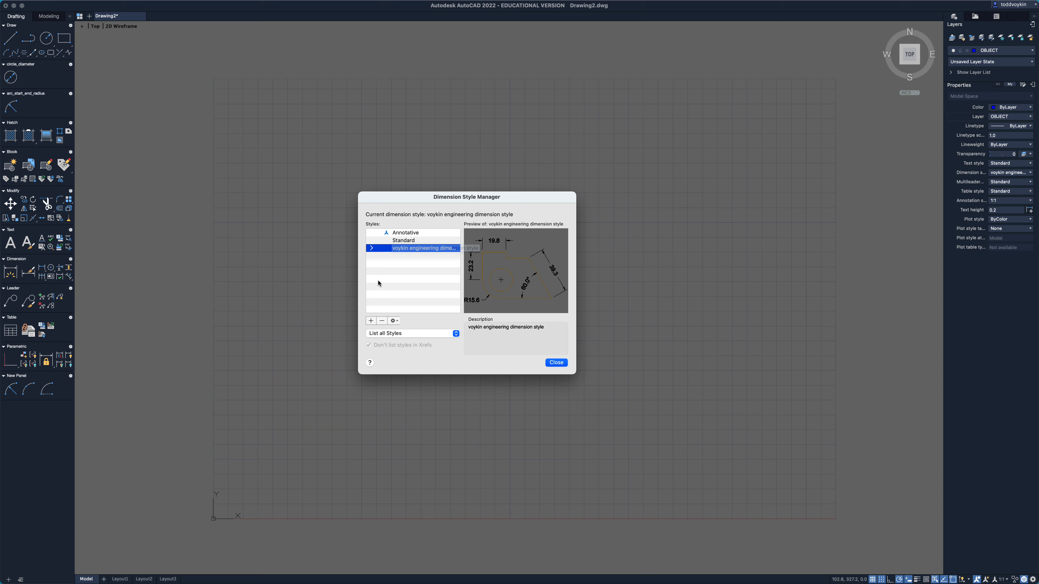
double_click(371, 243)
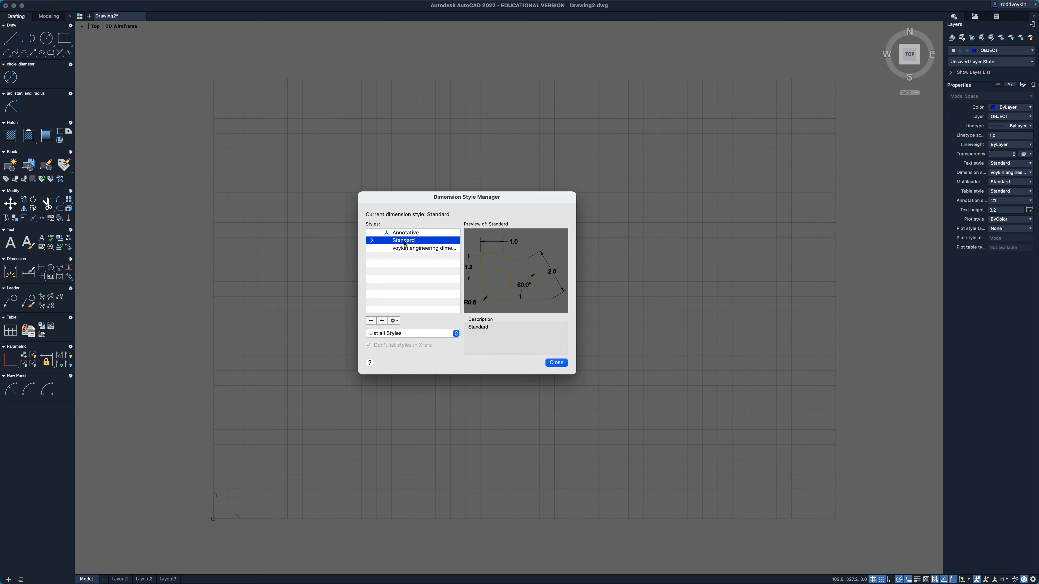
right_click(371, 248)
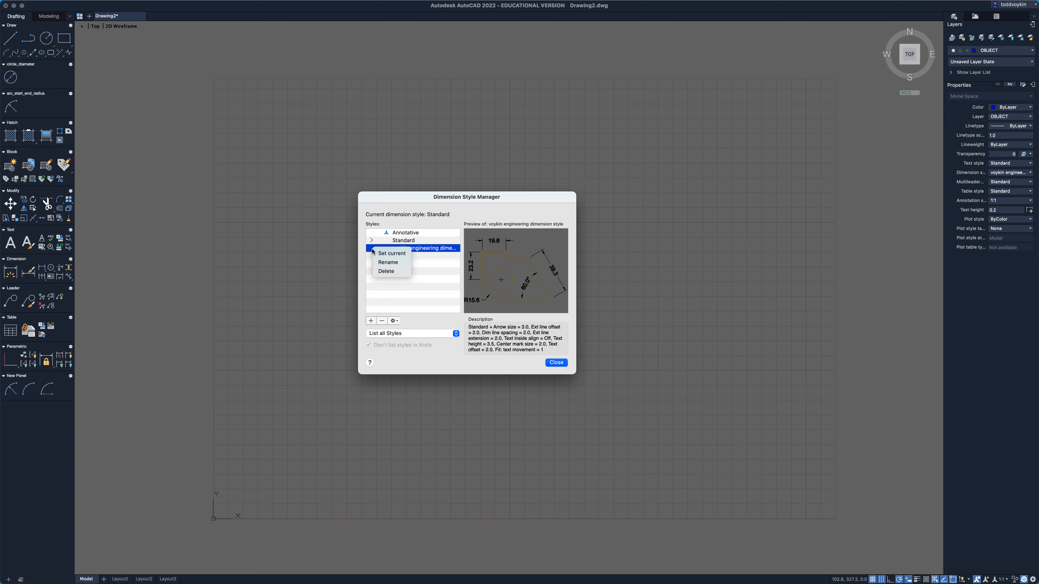
left_click(387, 254)
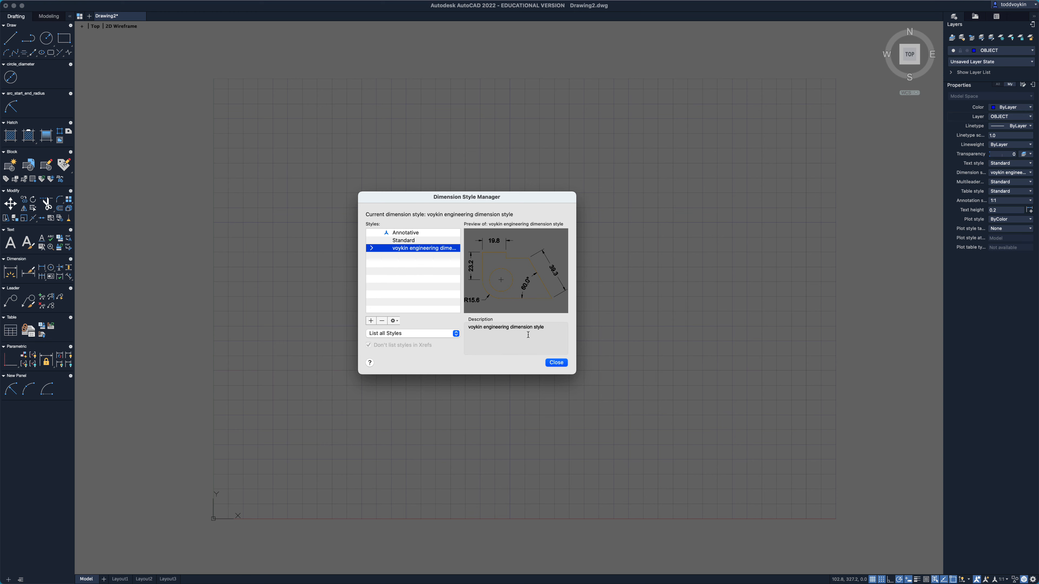
left_click(556, 363)
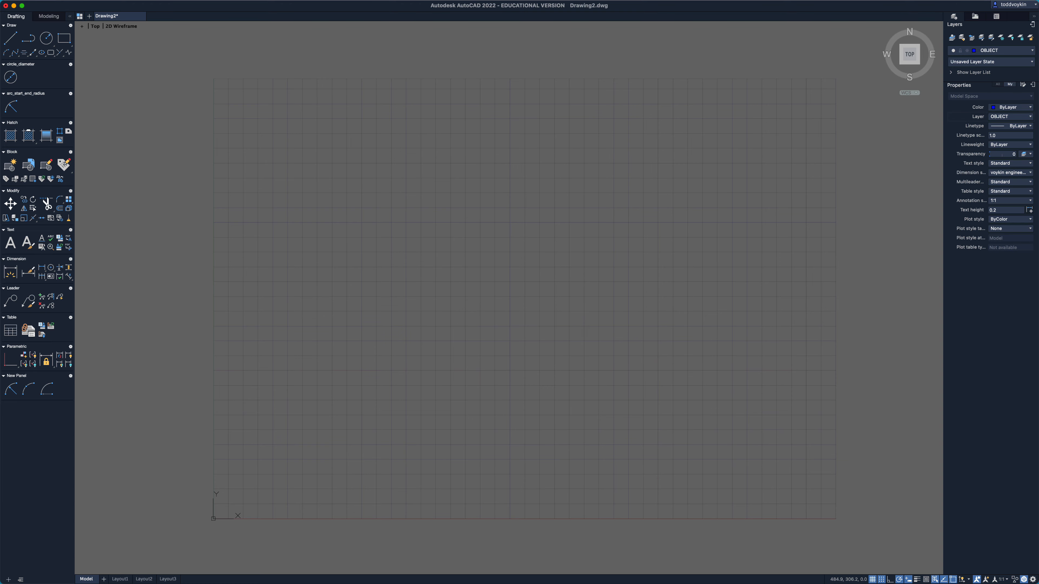
In the expanded layer list, make NOTES the current layer, switch back to OBJECT and dock the list again.
left_click(1032, 24)
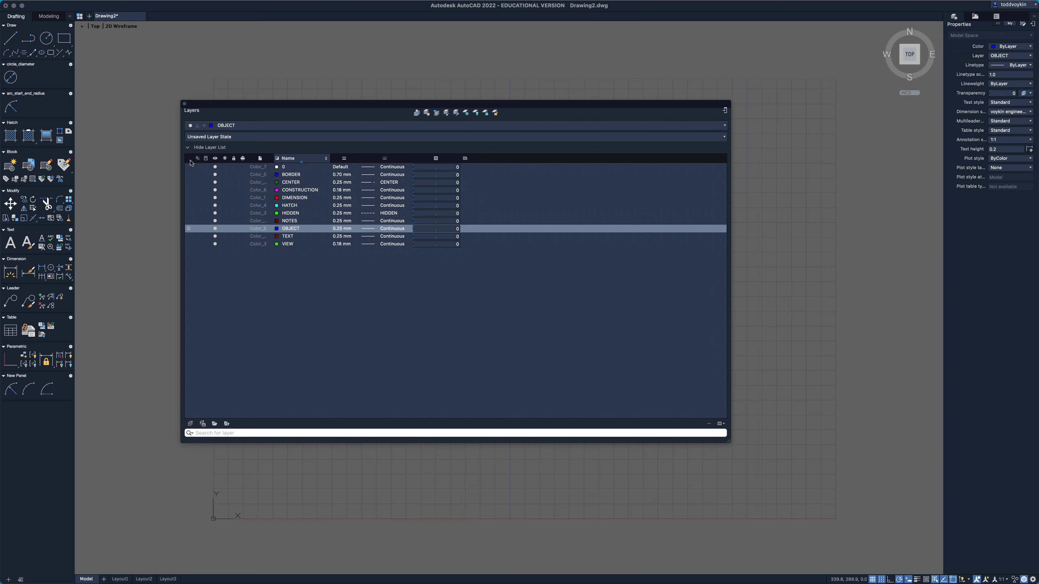
left_click(189, 221)
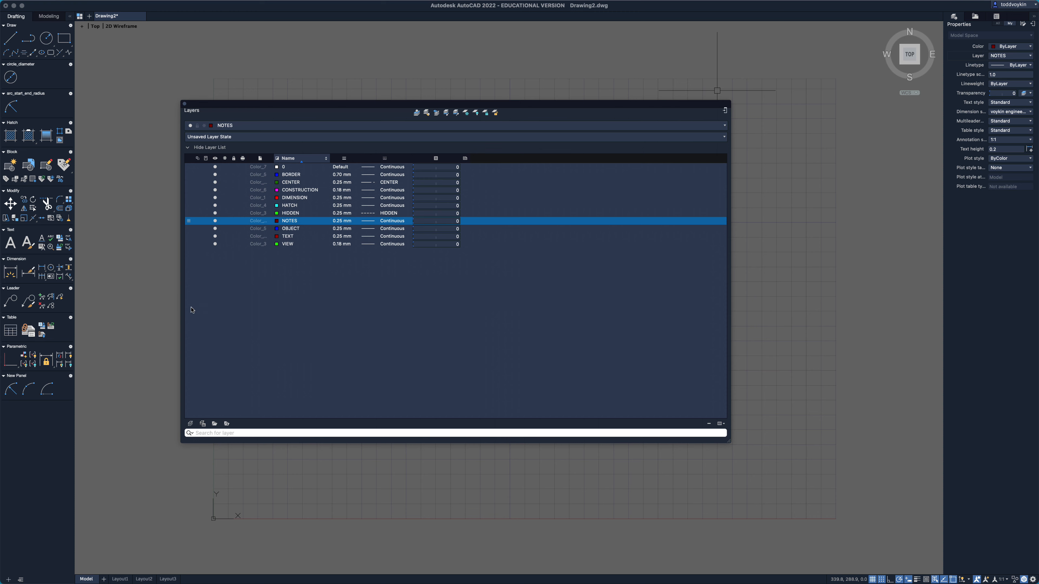
left_click(190, 228)
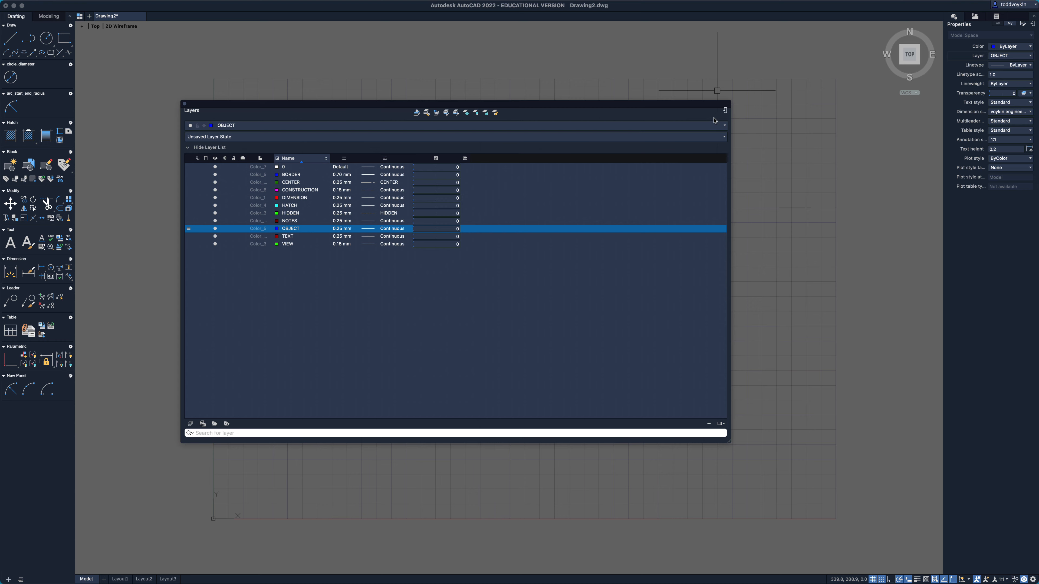
left_click(725, 111)
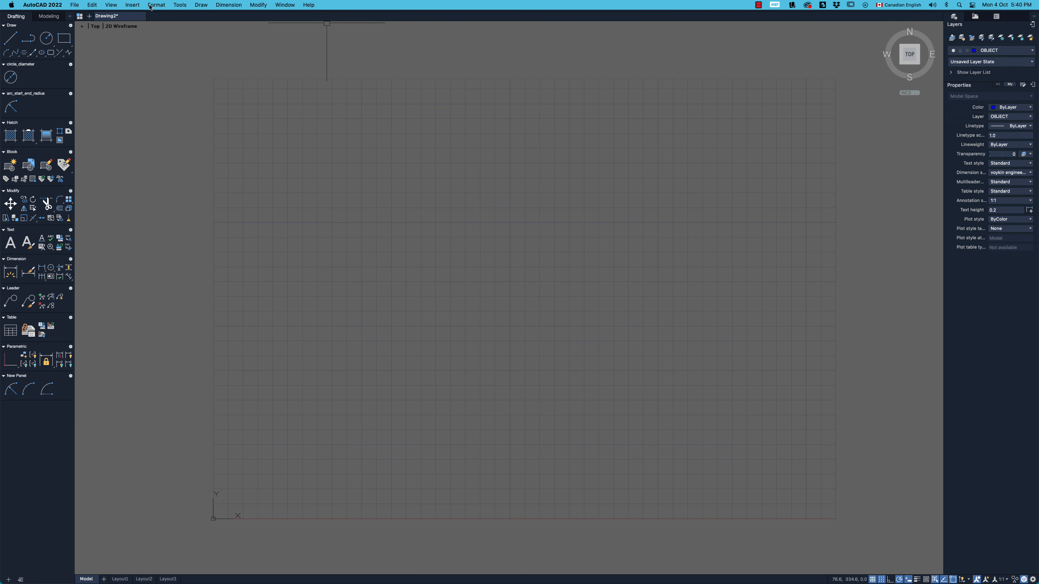
Set 3.0mm as the current text style and close the text style settings.
left_click(155, 5)
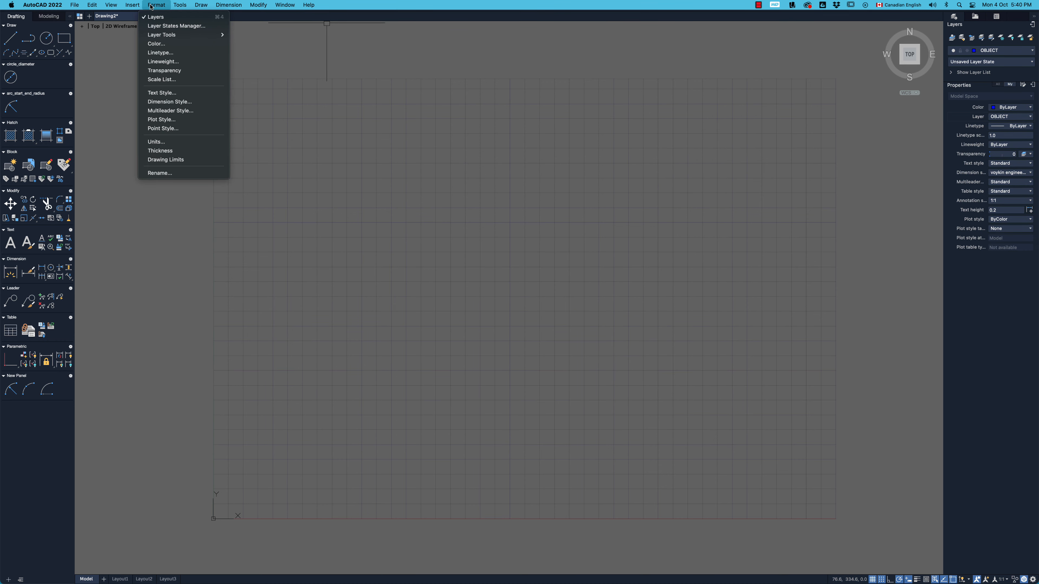
left_click(165, 93)
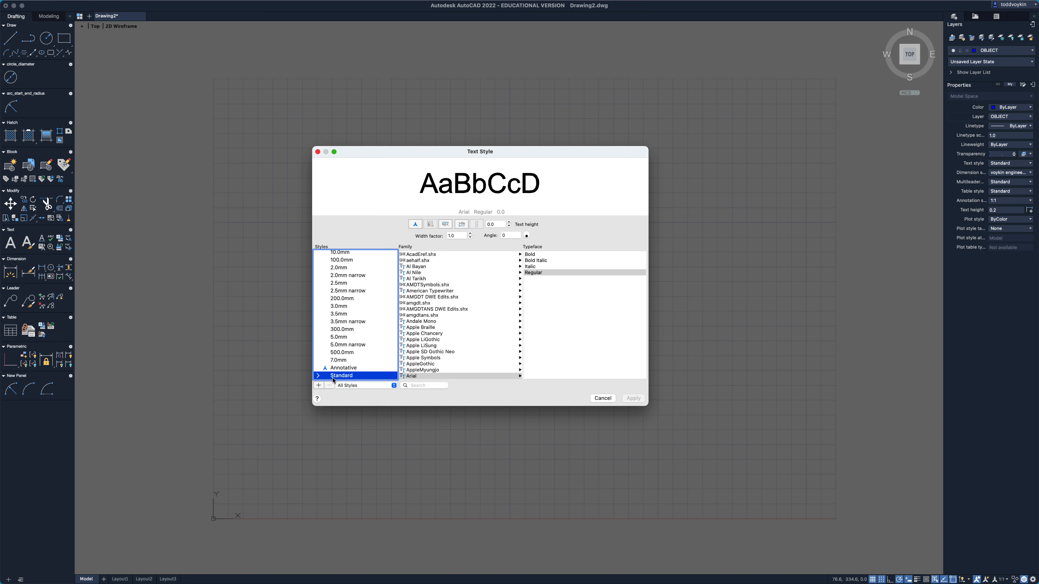
left_click(318, 307)
right_click(323, 308)
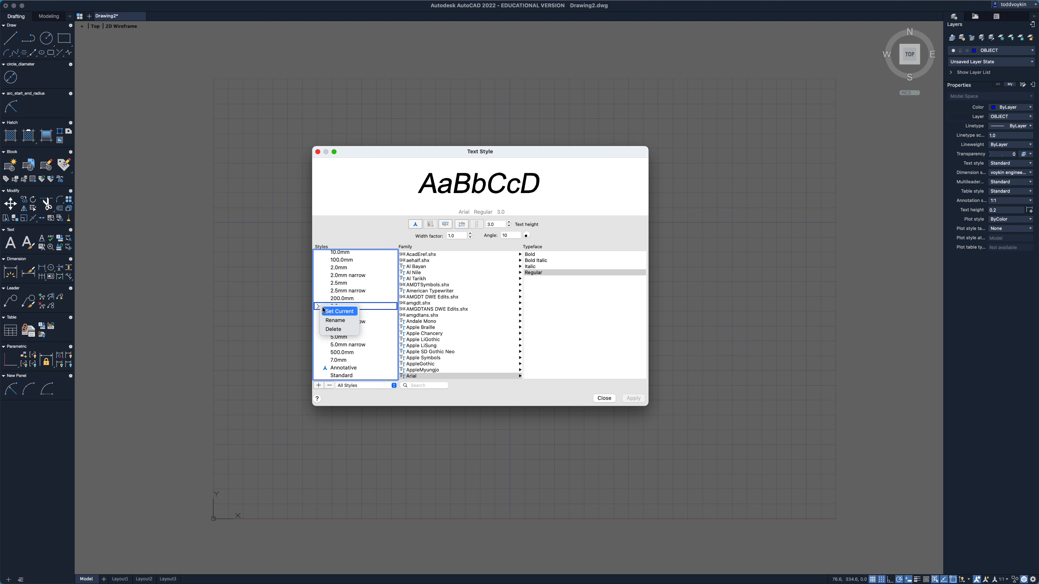
left_click(335, 312)
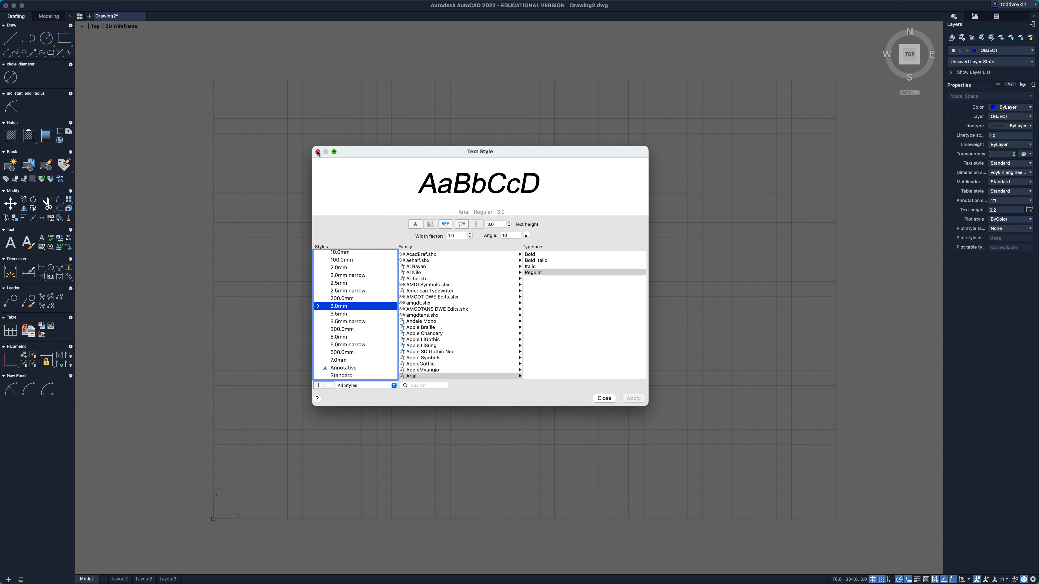
left_click(605, 398)
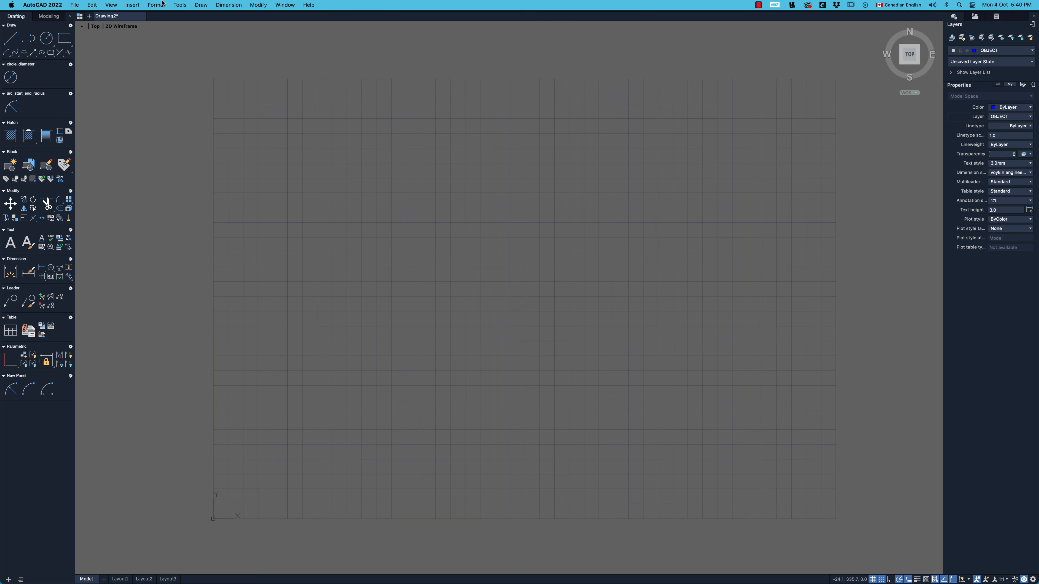
left_click(161, 5)
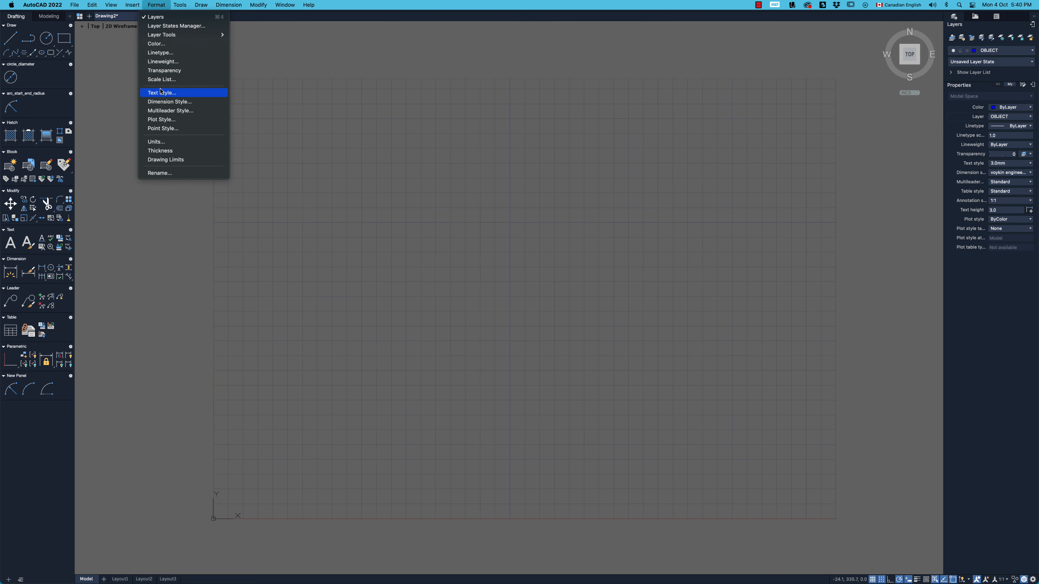
left_click(162, 205)
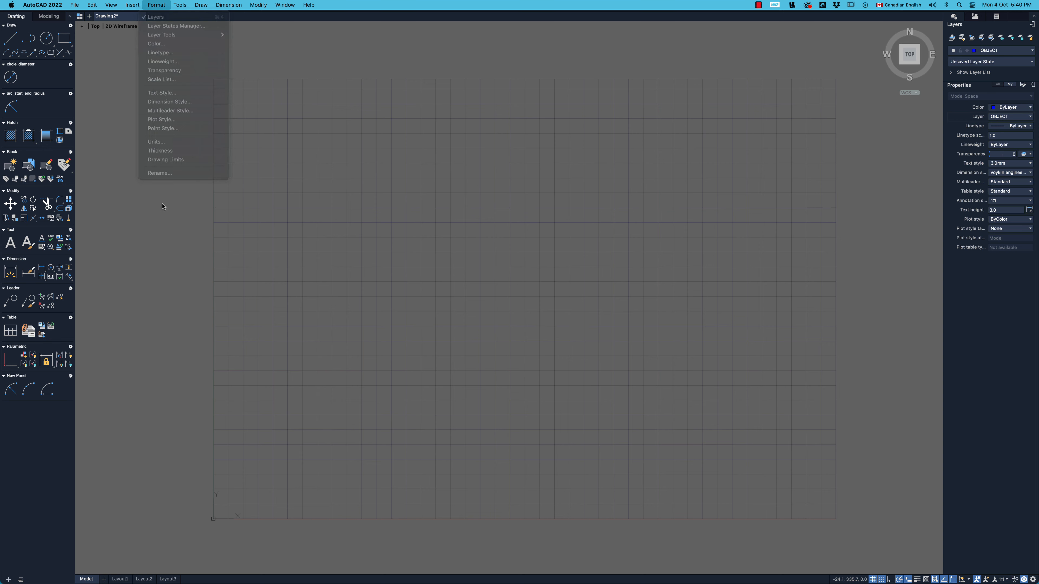
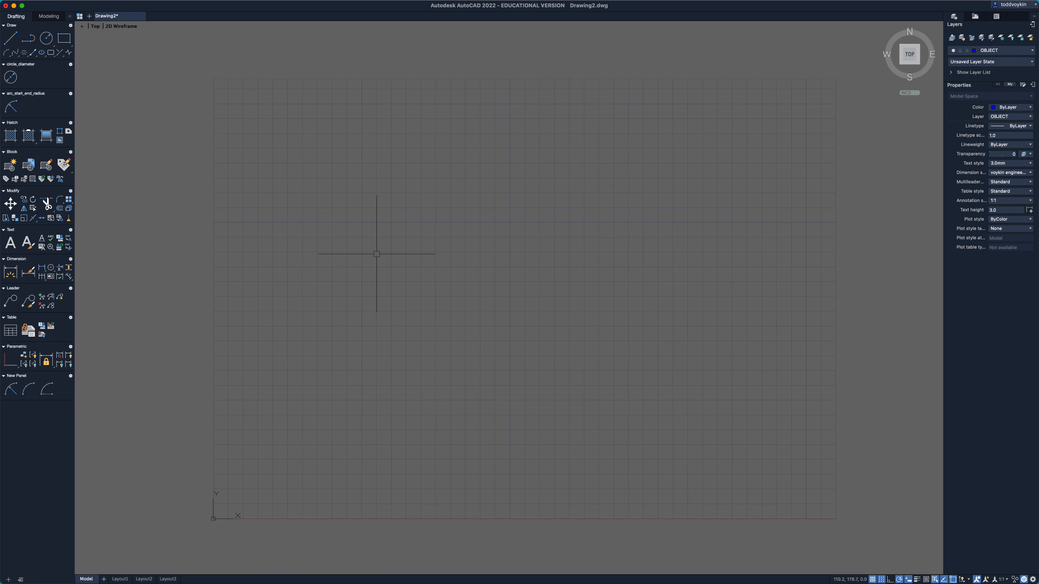
Create a multileader style based on Annotative, named with the author's surname followed by "engineering leader style", and open its settings.
mouse_move(205, 5)
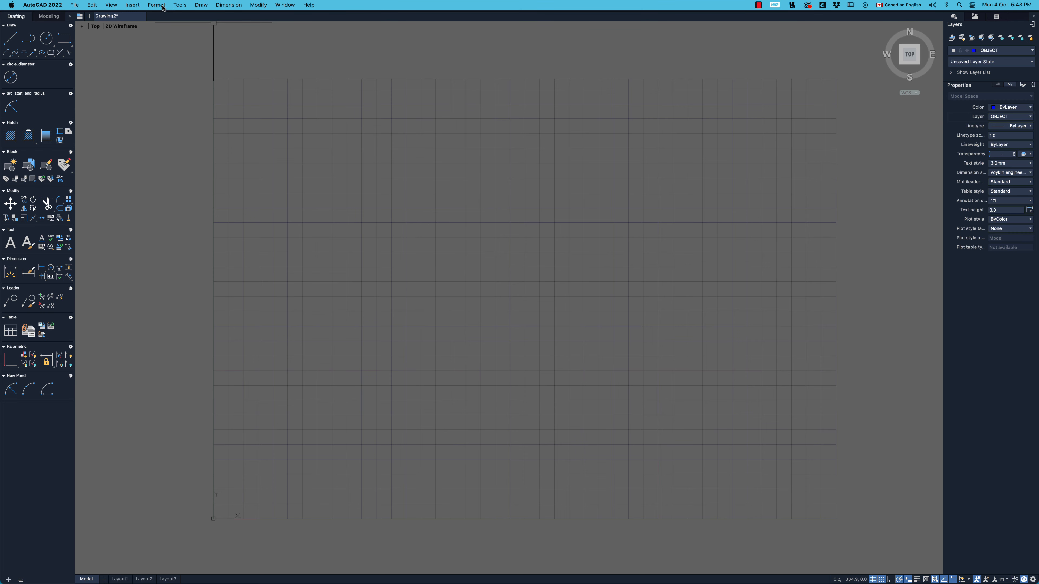
left_click(158, 5)
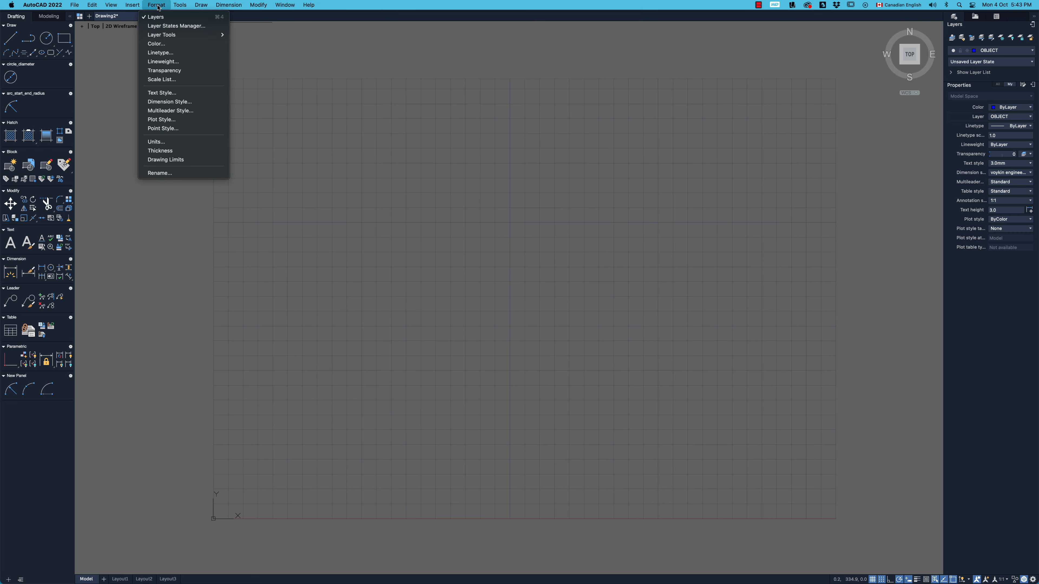
left_click(170, 110)
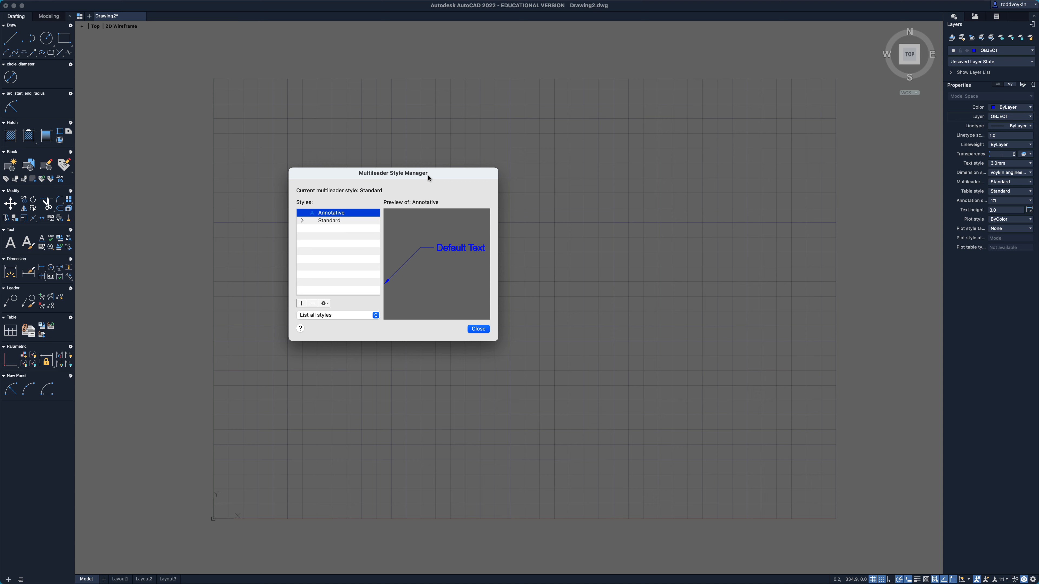
left_click_drag(445, 173, 446, 158)
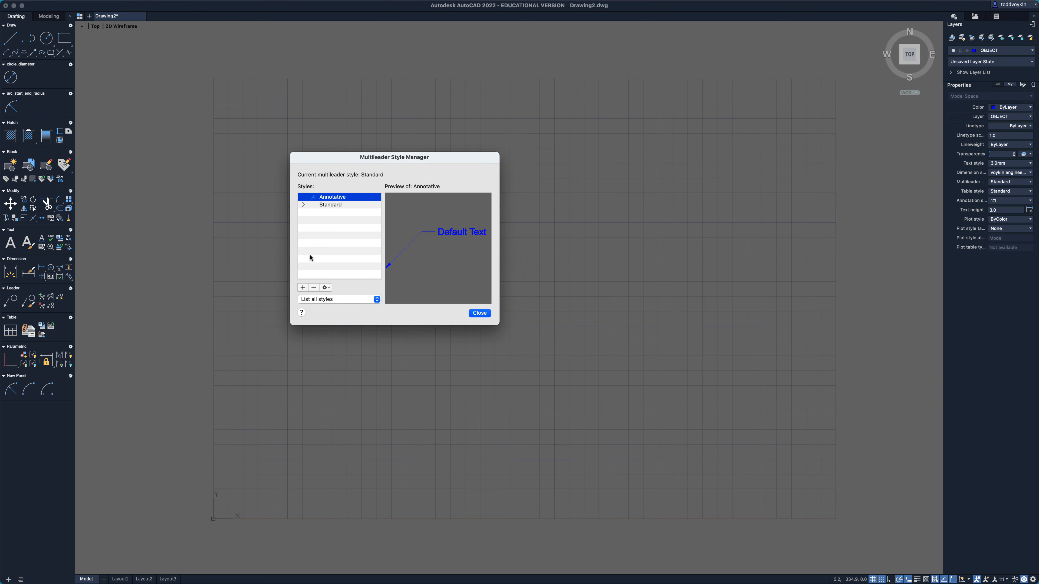
left_click(303, 288)
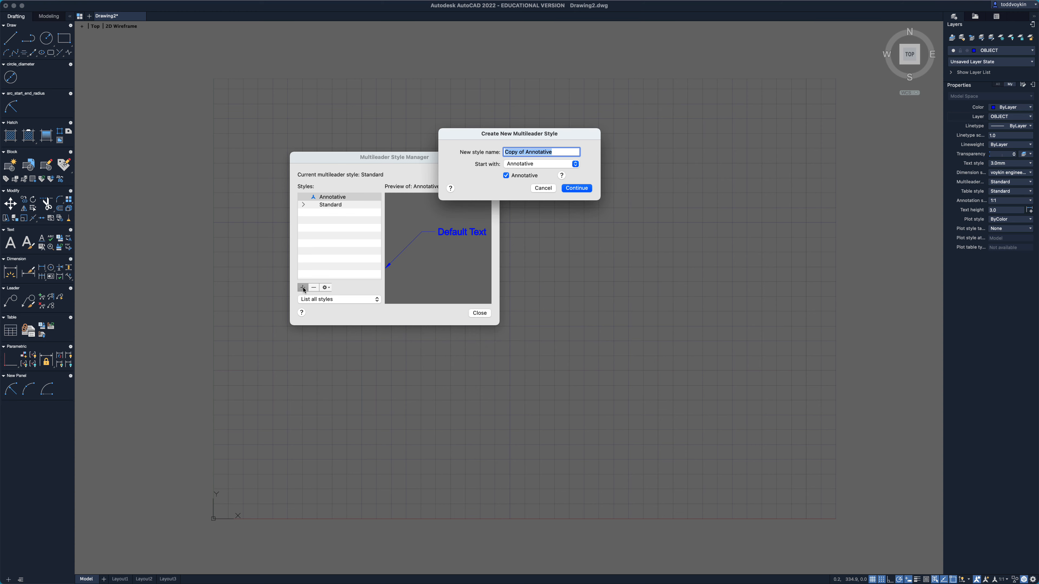
type("voykin engineering leader style")
left_click(573, 189)
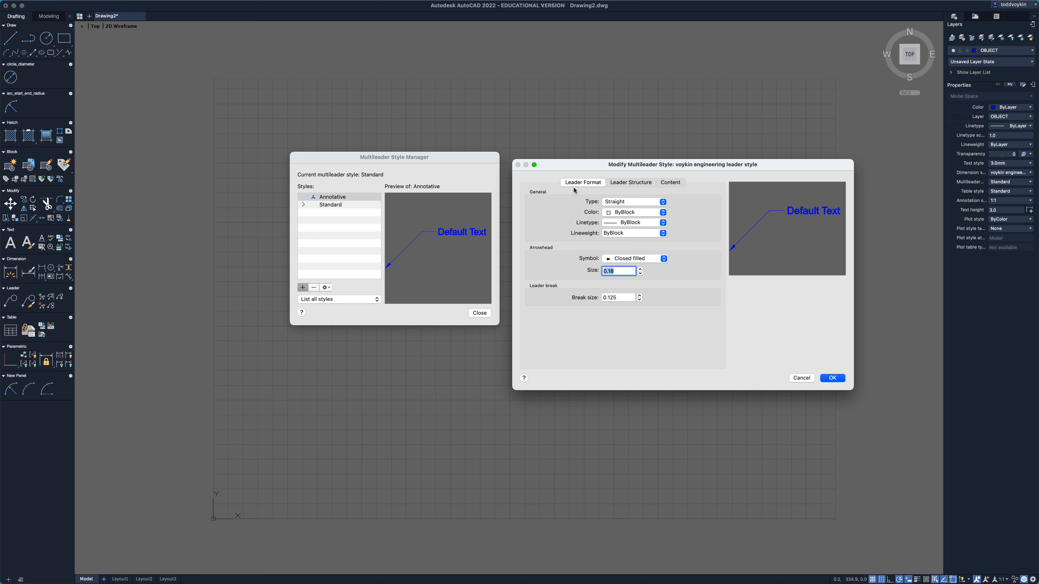
left_click_drag(568, 169, 565, 157)
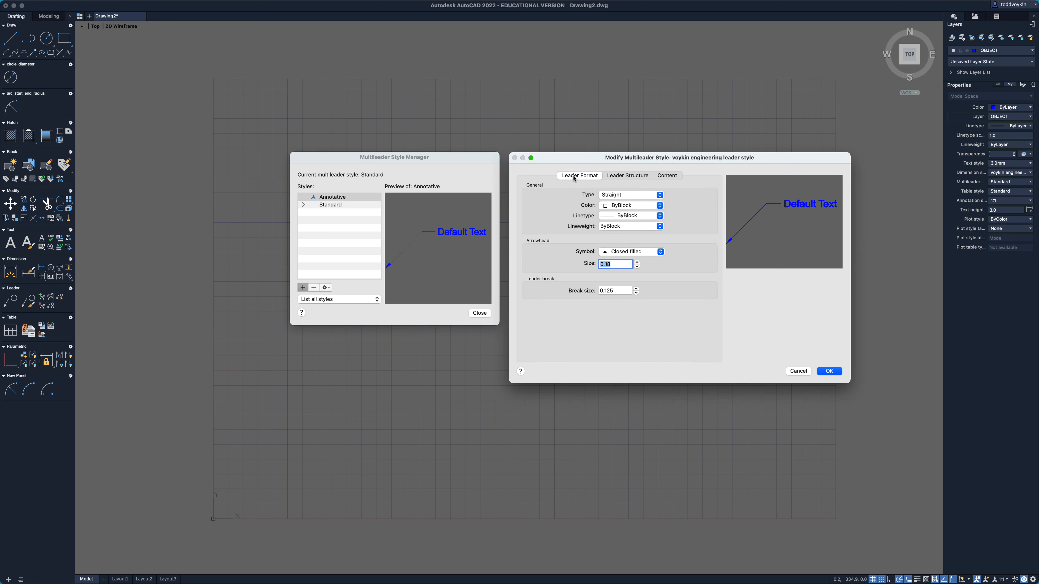
Review the new multileader style's settings, then set its arrowhead size to 3.0 and leader break size to 2.
left_click(628, 176)
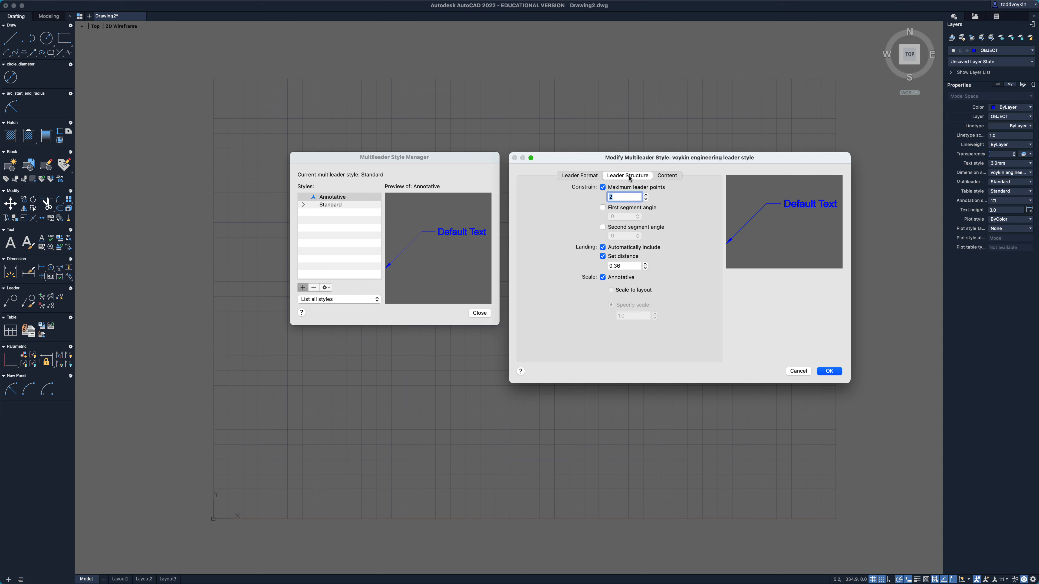
left_click(674, 176)
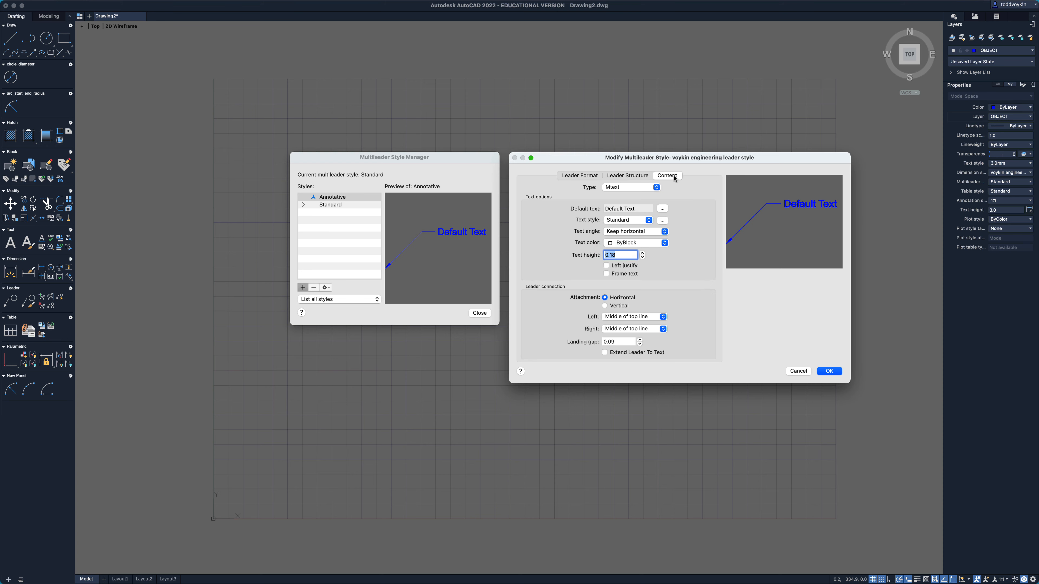
left_click(581, 176)
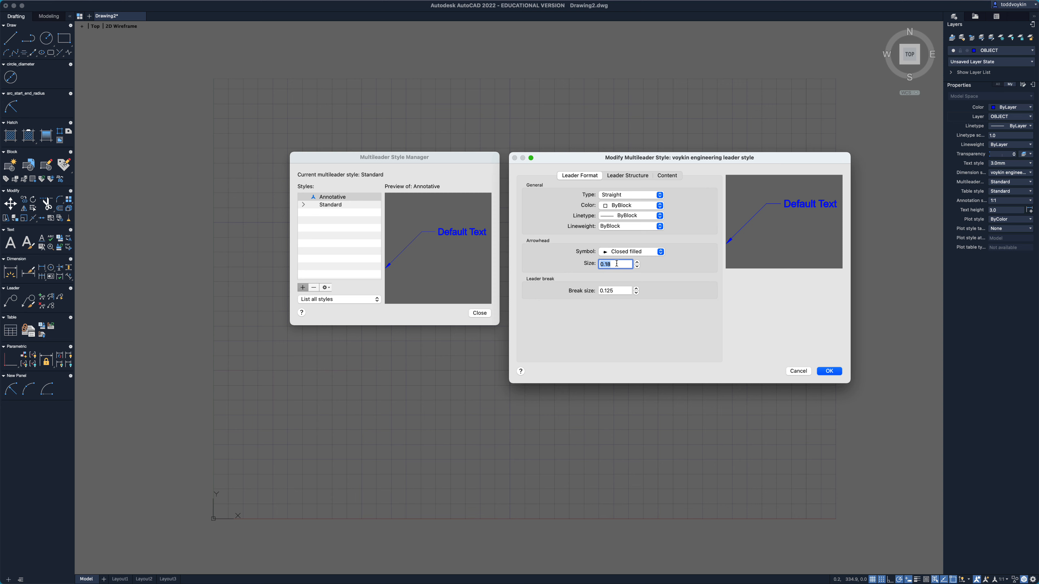
type("3.")
left_click_drag(624, 291, 603, 293)
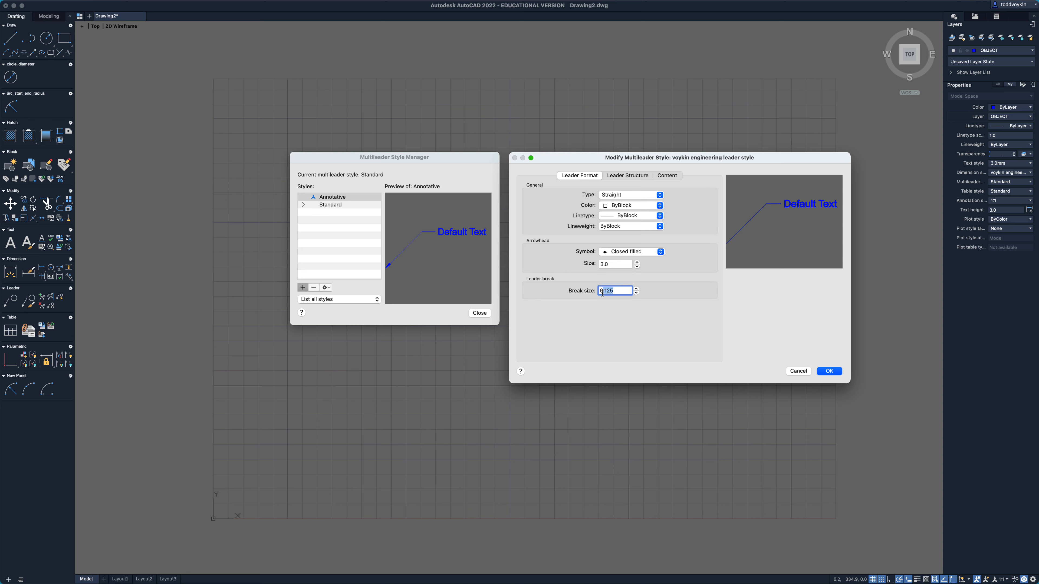
left_click(617, 290)
left_click_drag(618, 290, 597, 291)
type("2.")
In the leader structure, set maximum leader points to 3 and landing distance to 2.0, and turn off annotative scaling.
left_click(628, 176)
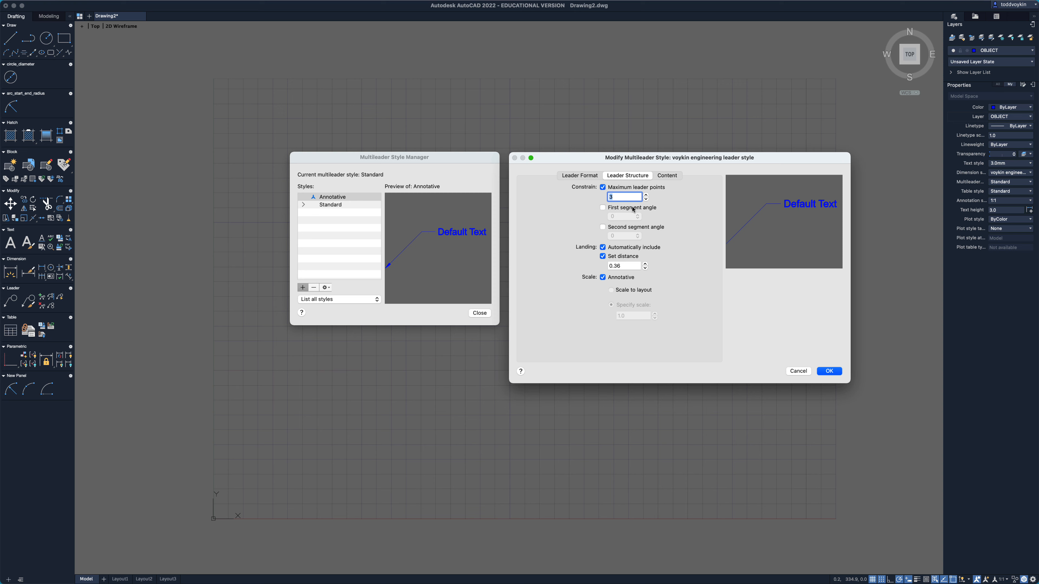
left_click(623, 266)
type("2")
left_click(603, 278)
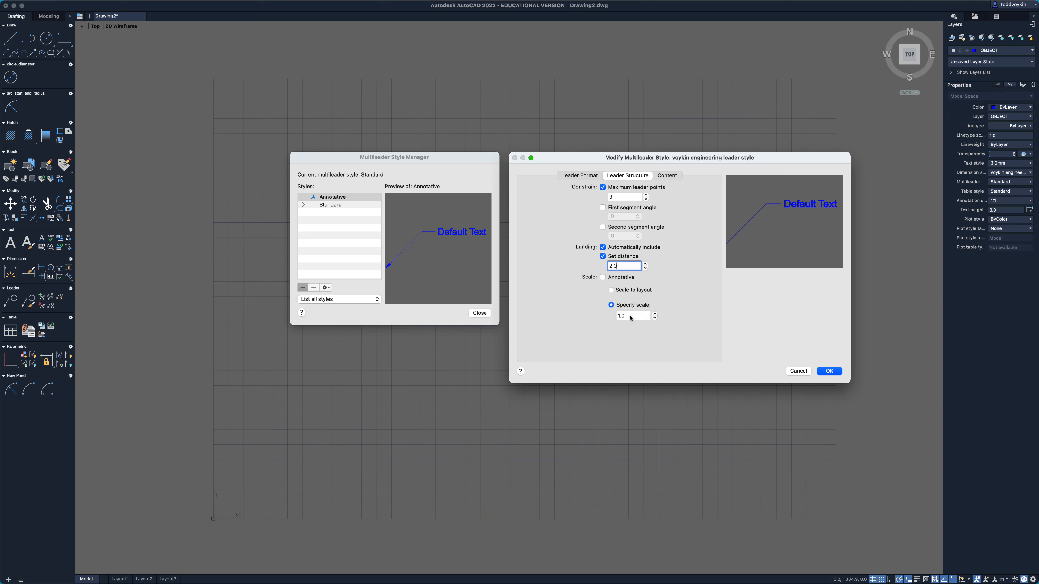
Set the leader's text height to 3.5 and landing gap to 2.0, then save the multileader style and close the style manager.
left_click(667, 176)
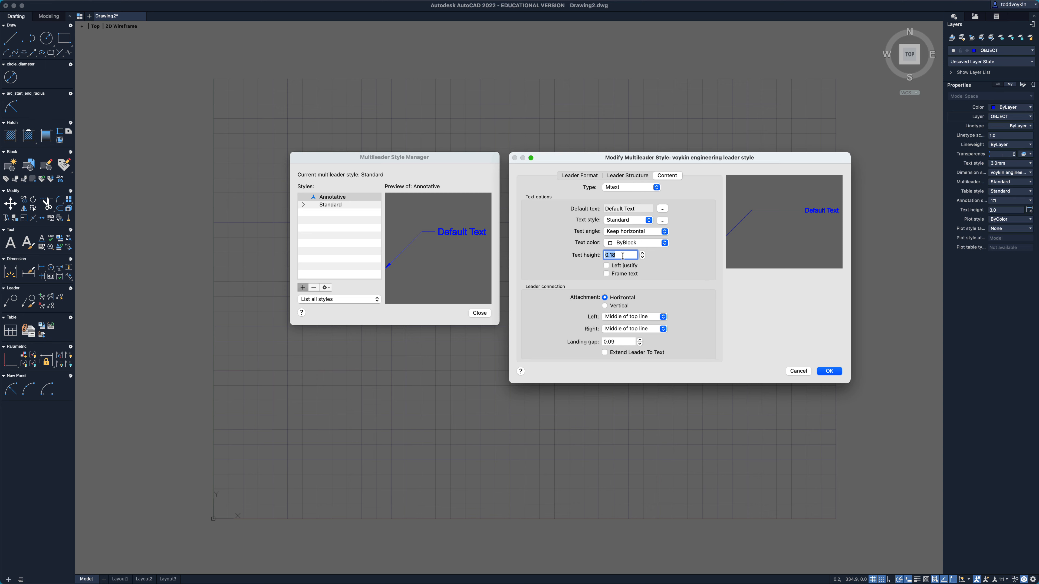
type("3.5")
left_click_drag(624, 343, 596, 345)
type("2.0")
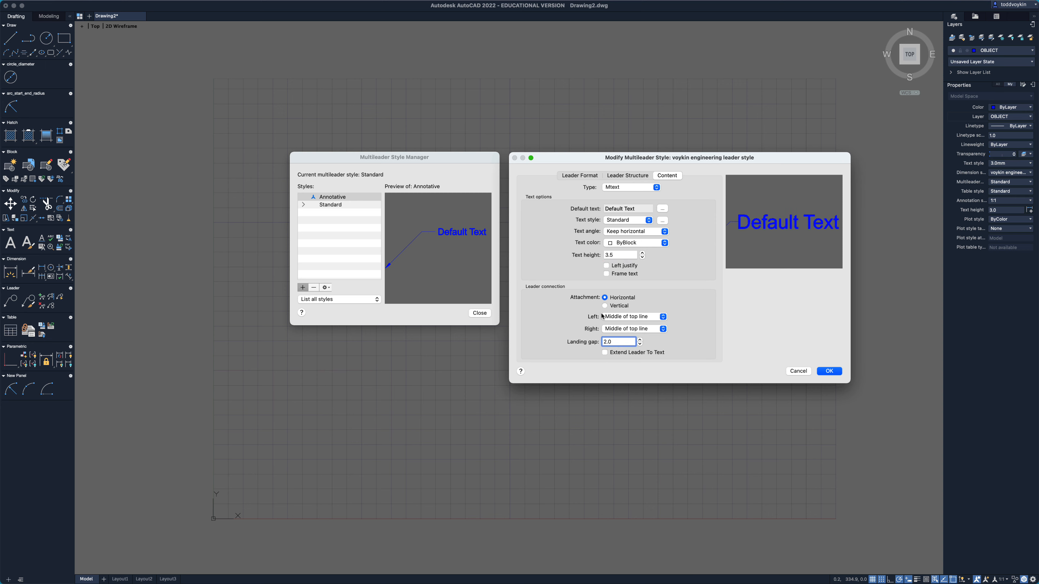
left_click(830, 371)
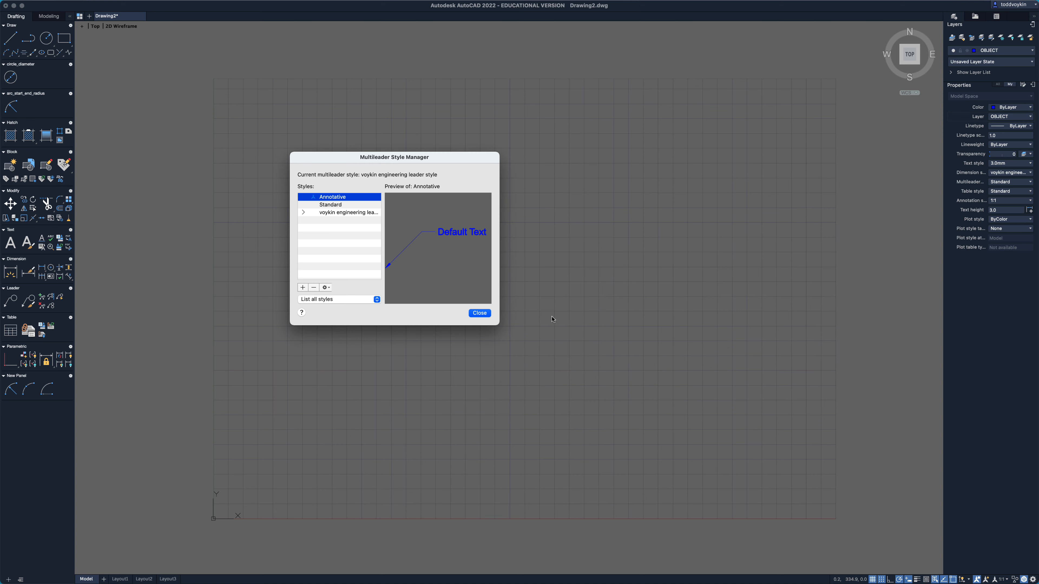
left_click(478, 314)
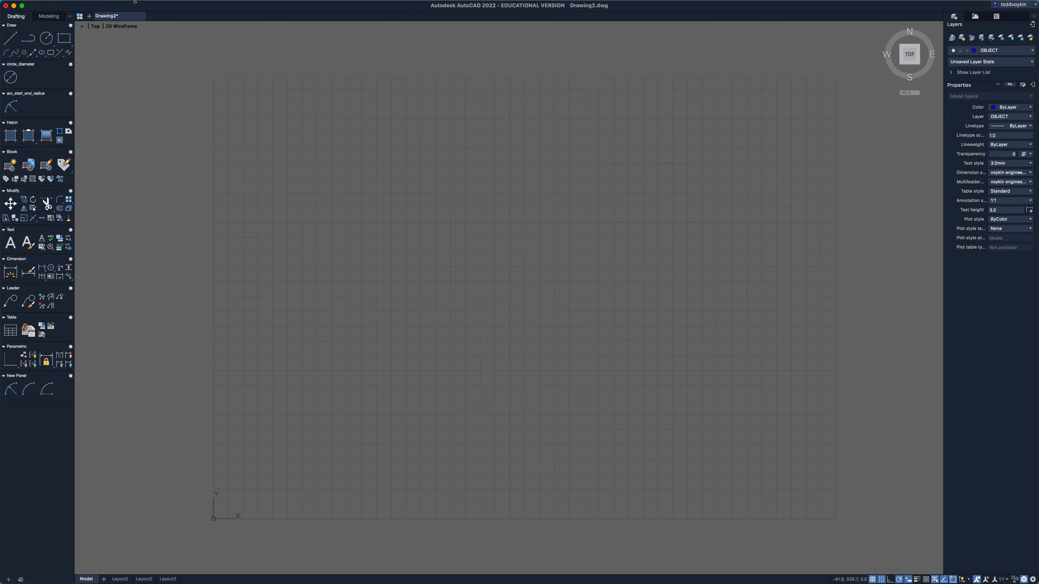
Set the drawing's point style to the circle with an X through it.
left_click(154, 5)
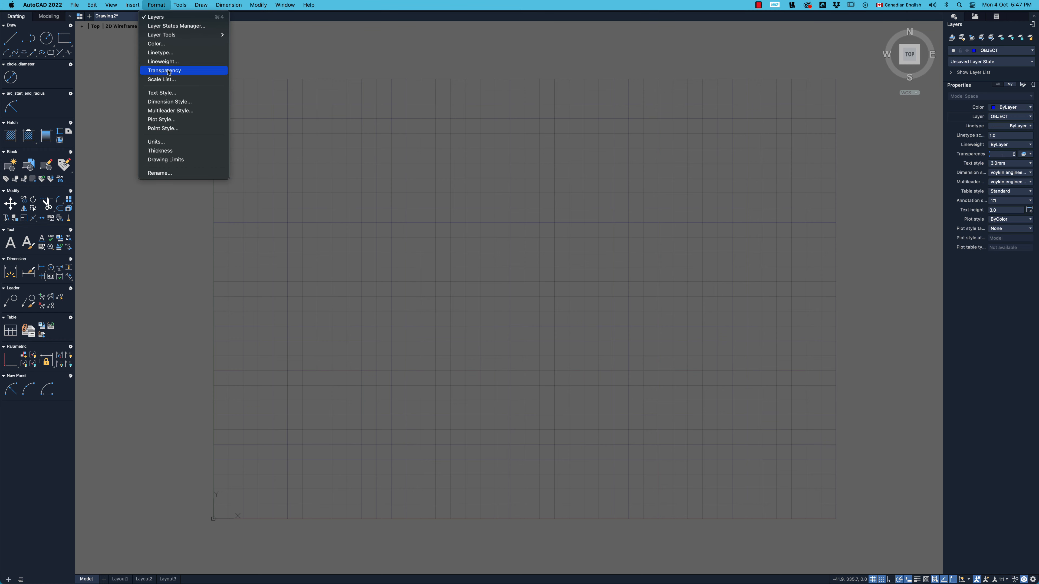
left_click(171, 129)
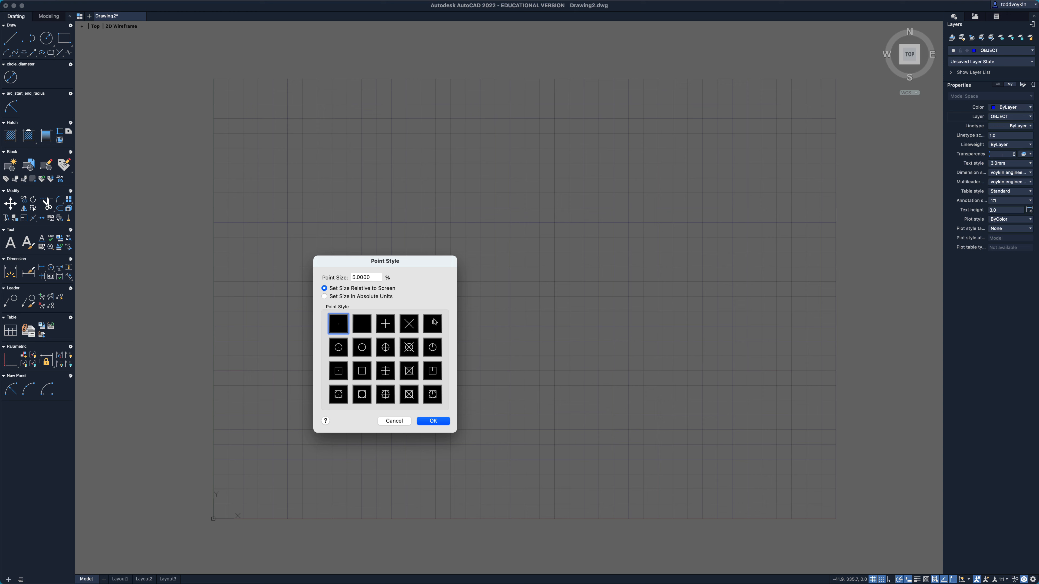
left_click(408, 347)
left_click(433, 421)
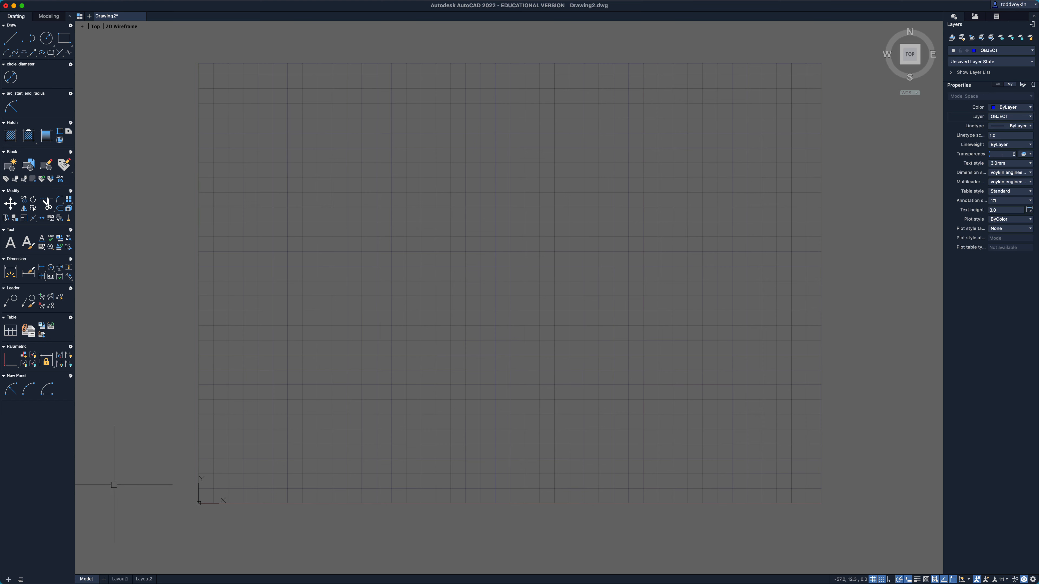
Switch to Layout1 and delete the existing custom A4 page setup from the Page Setup Manager.
left_click(120, 578)
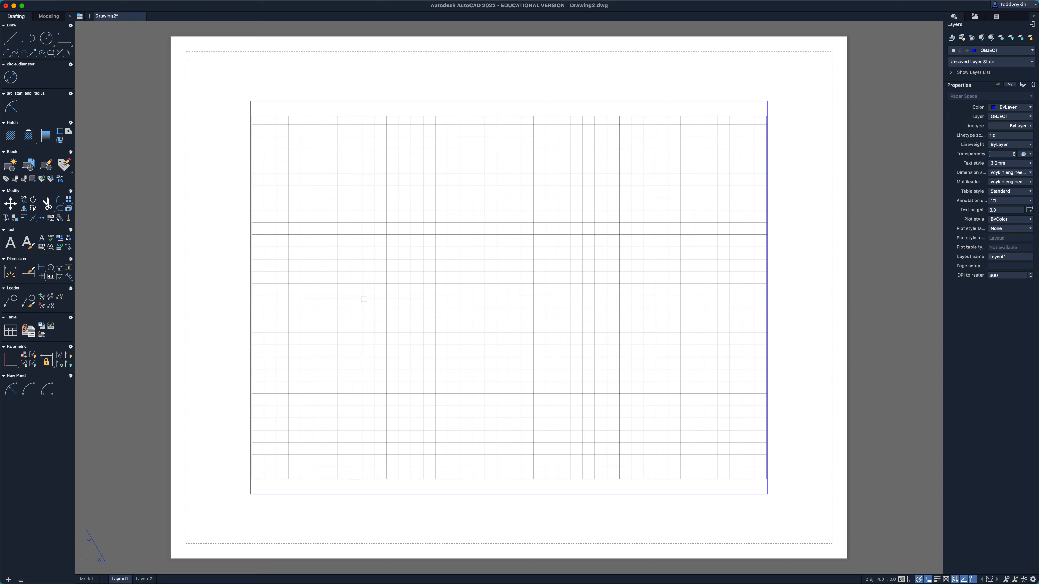
type("page")
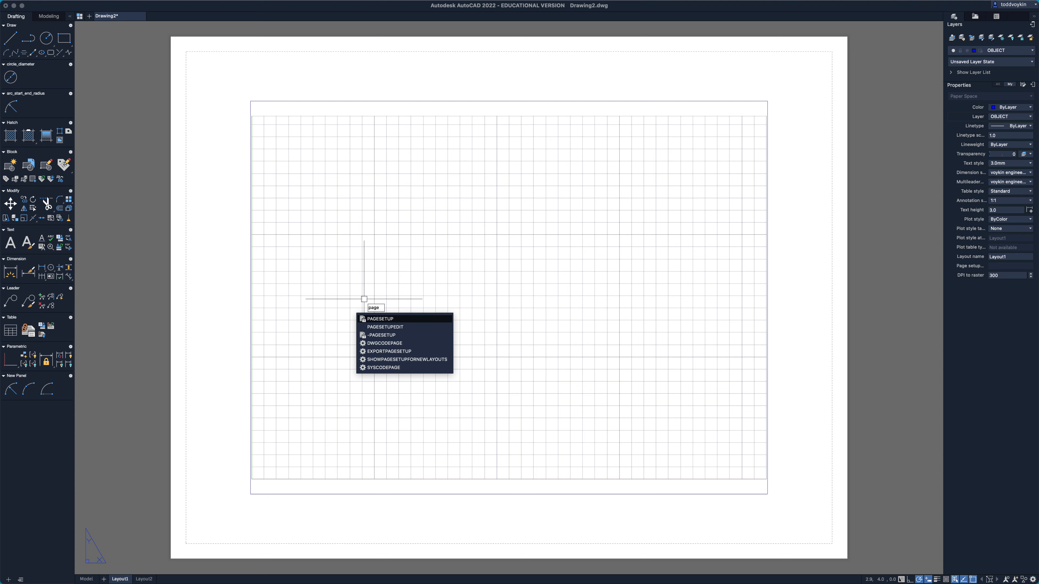
left_click(407, 320)
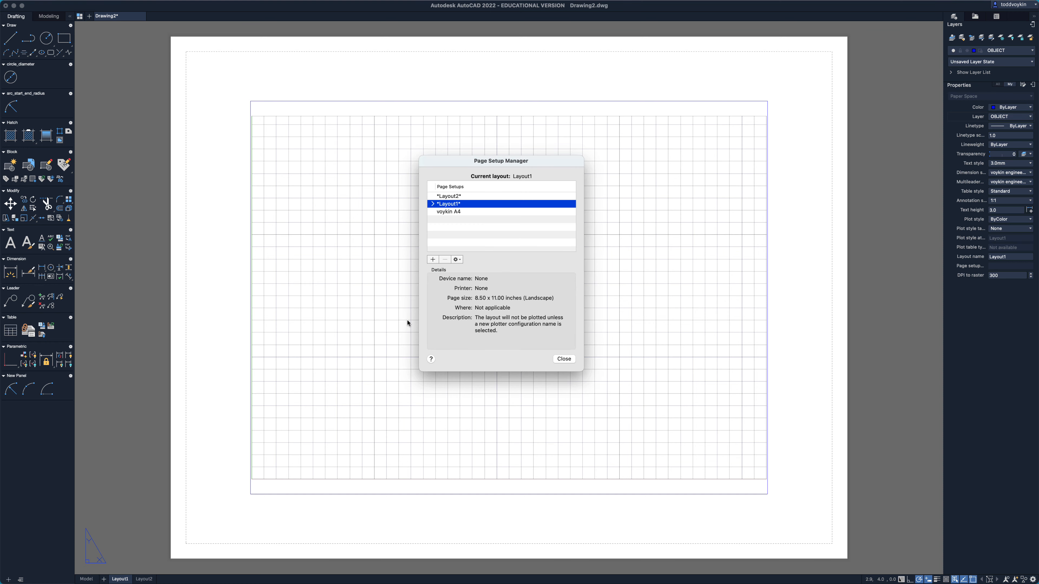
left_click(455, 212)
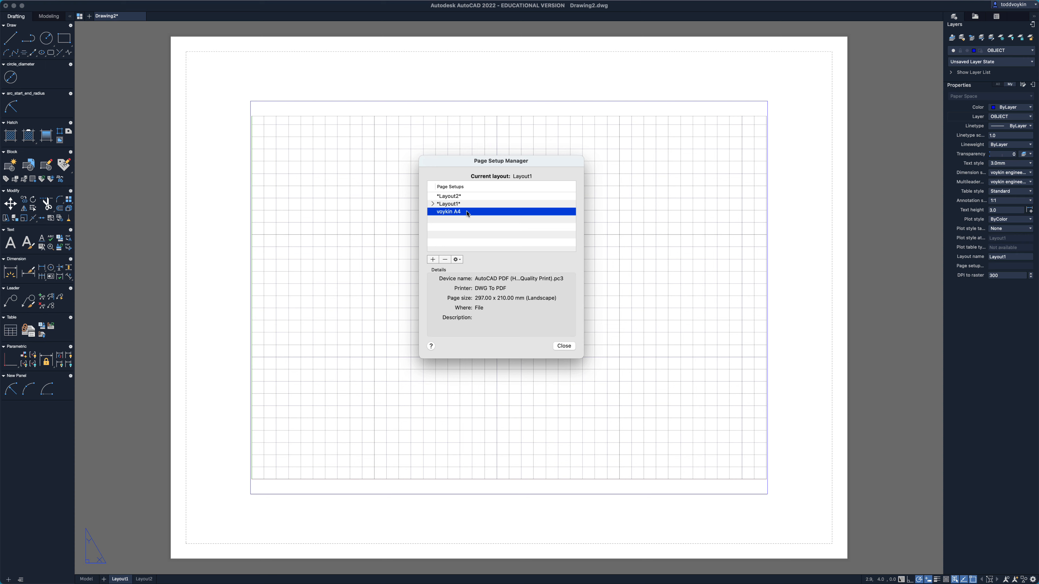
left_click(444, 260)
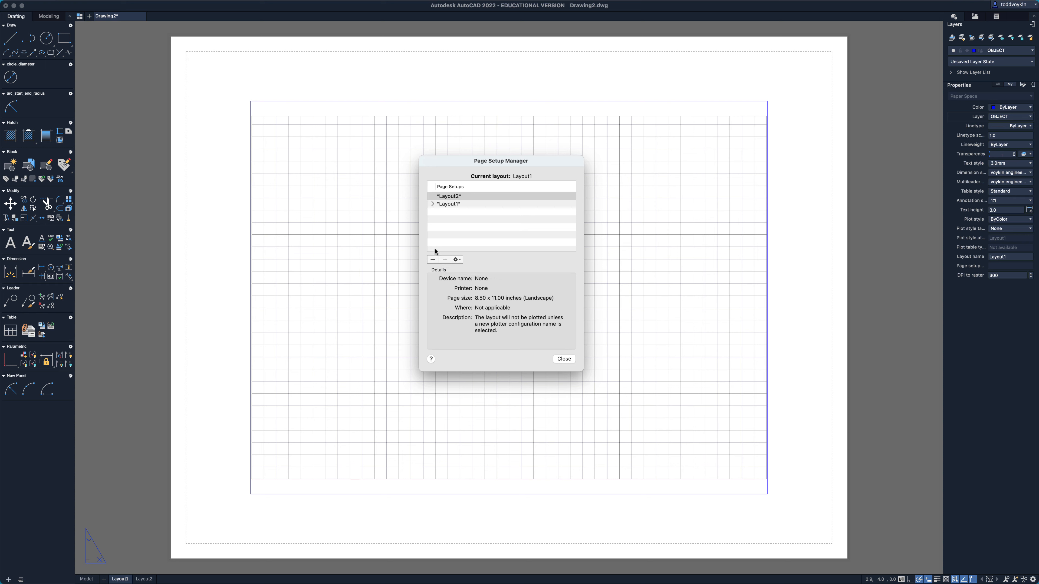
Create a new page setup starting from Layout2, named with the author's surname followed by "A4".
left_click(432, 260)
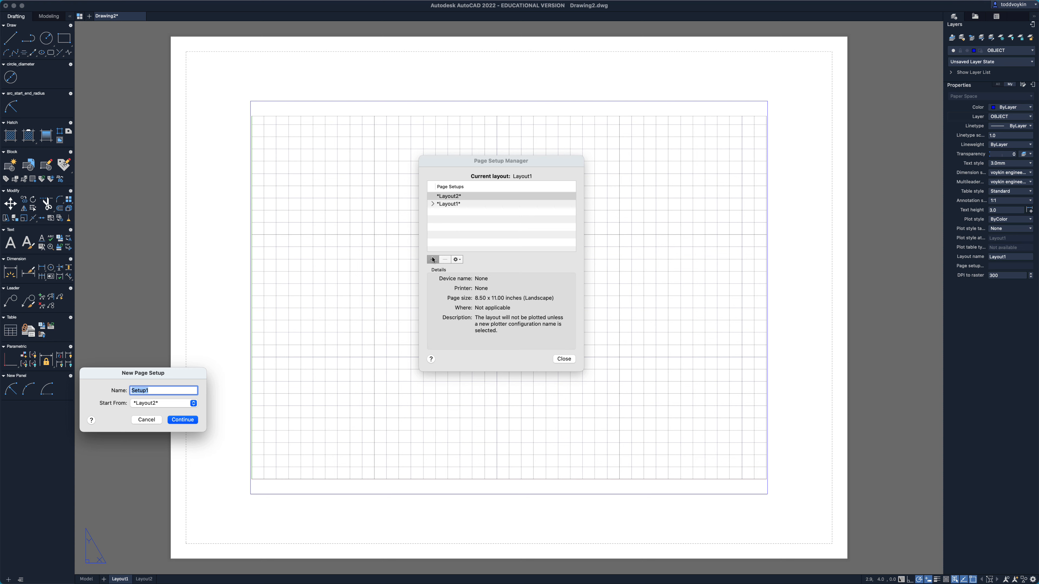
type("voykin A4")
left_click(182, 420)
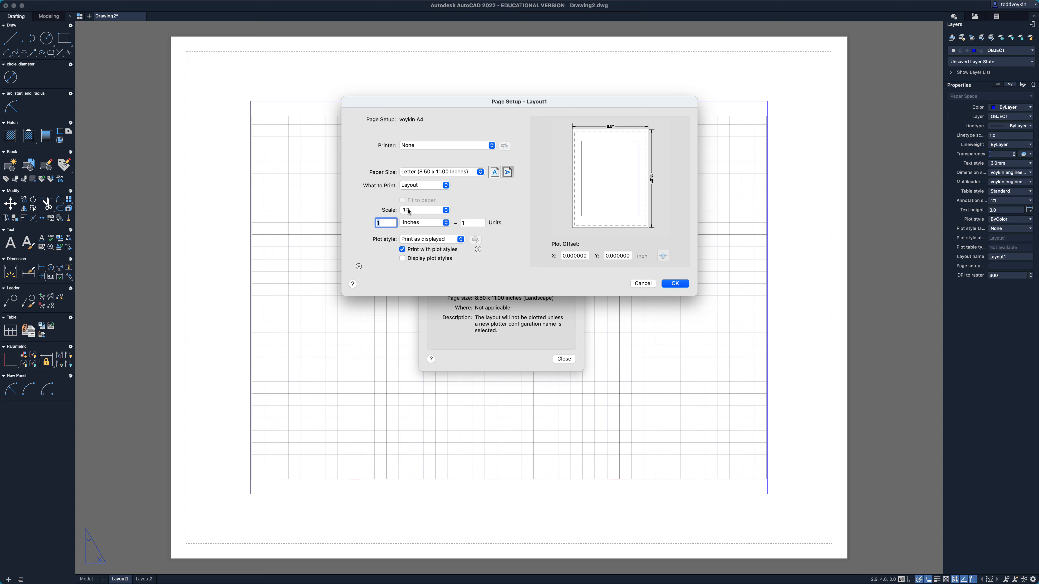
Set the page setup's print units to mm and its scale to 1:1.
left_click(415, 223)
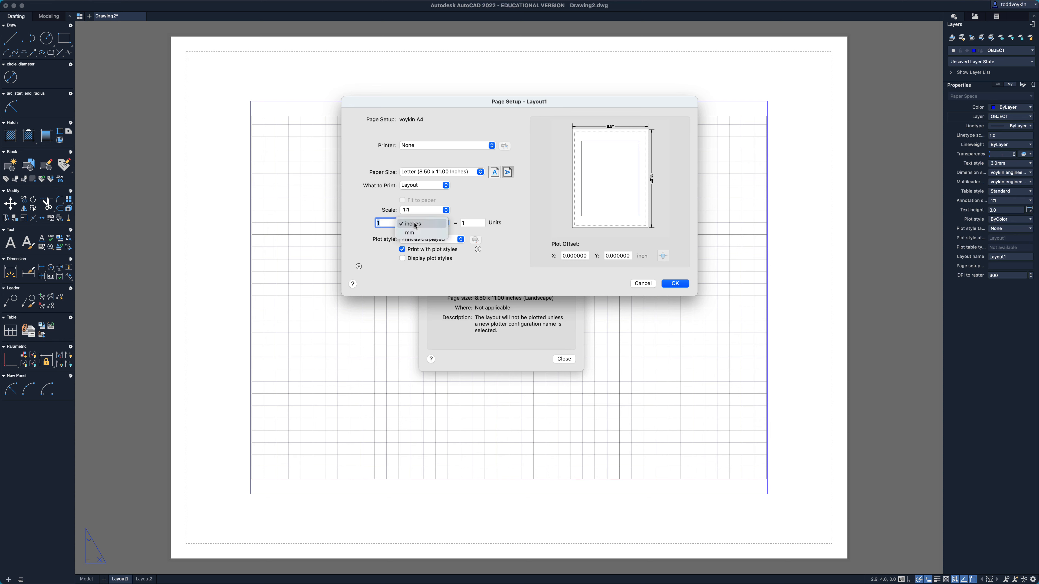
left_click(416, 232)
left_click(416, 211)
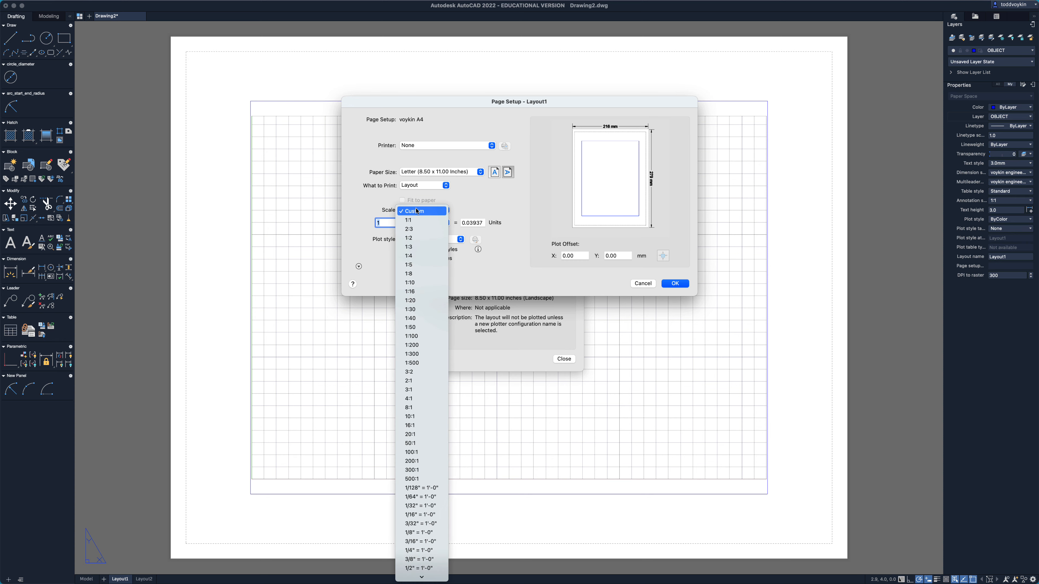
left_click(413, 220)
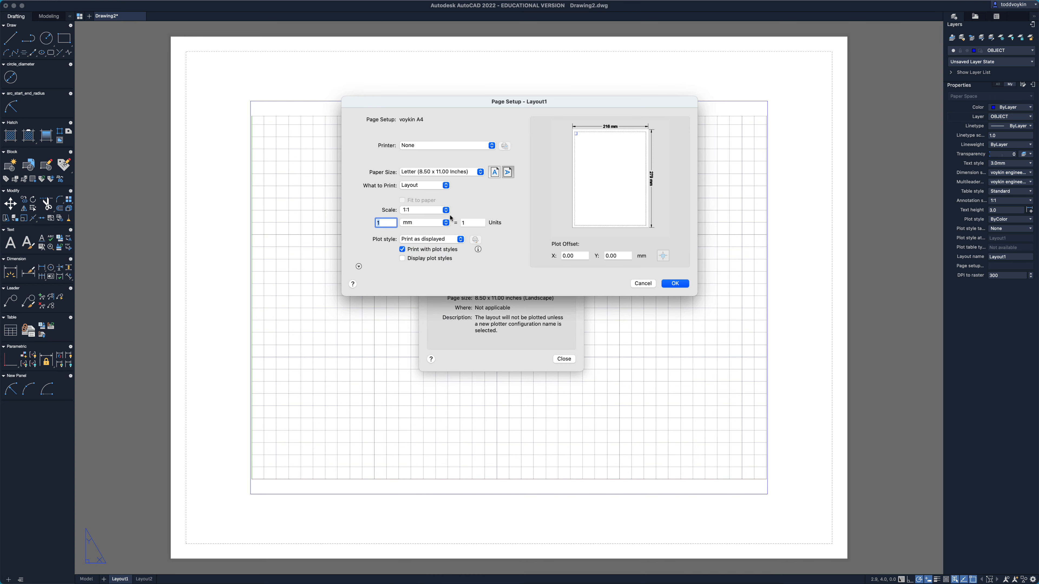
Assign the AutoCAD PDF (High Quality Print).pc3 printer, landscape orientation and ISO A4 (297.00 x 210.00 MM) paper to the page setup.
left_click(420, 147)
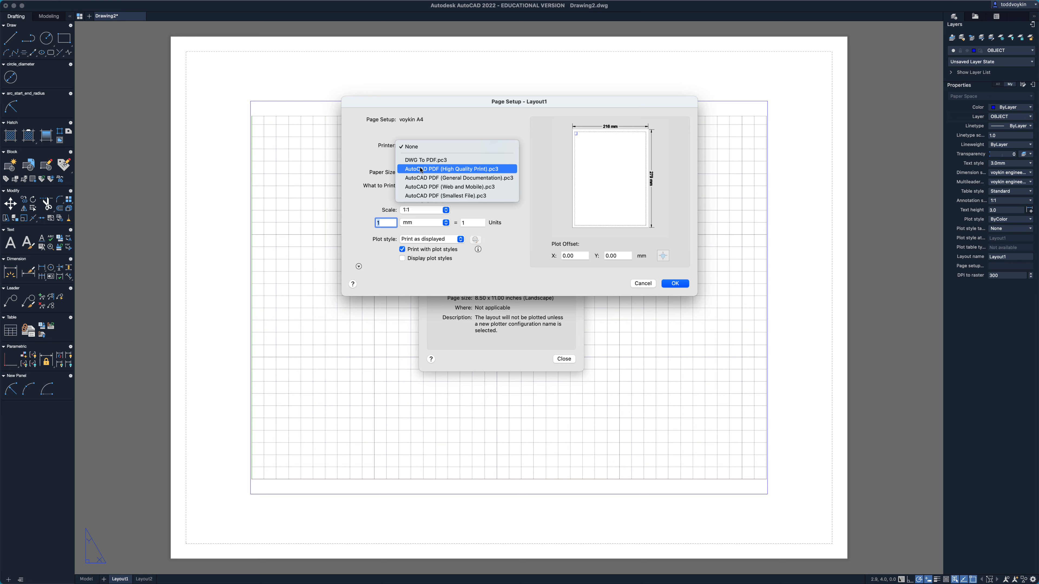
left_click(421, 169)
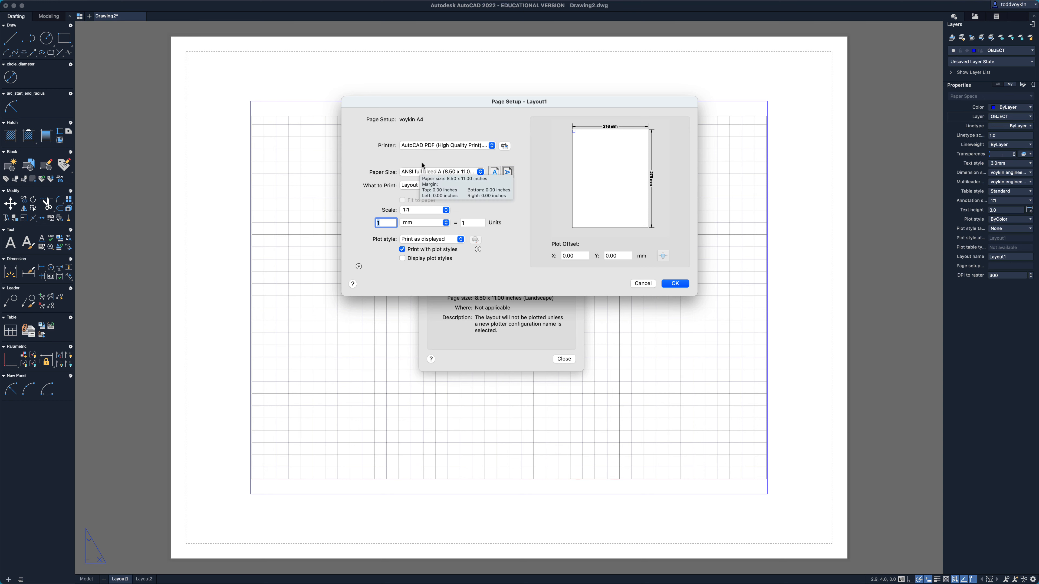
left_click(508, 172)
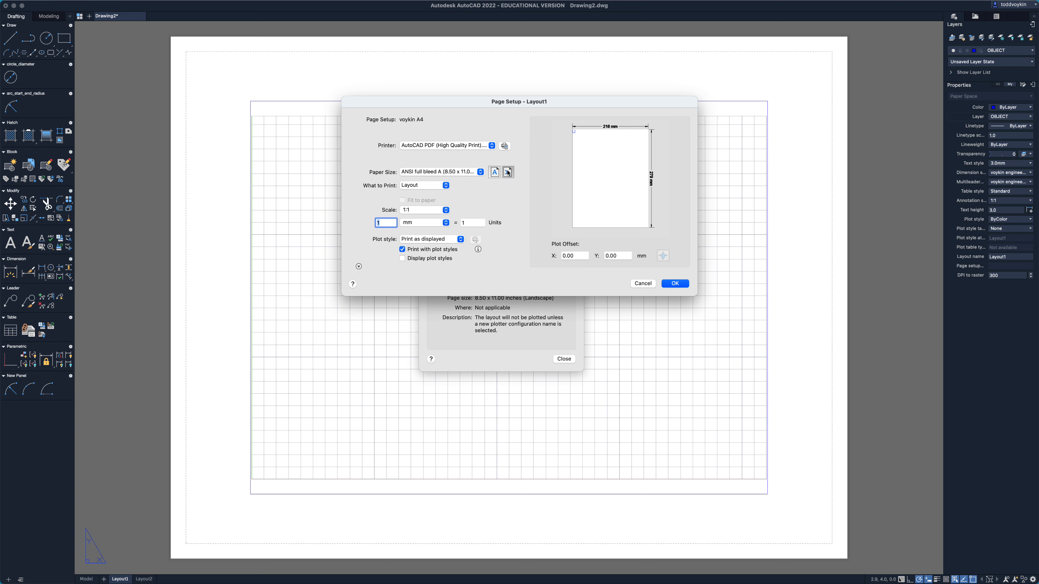
left_click(481, 171)
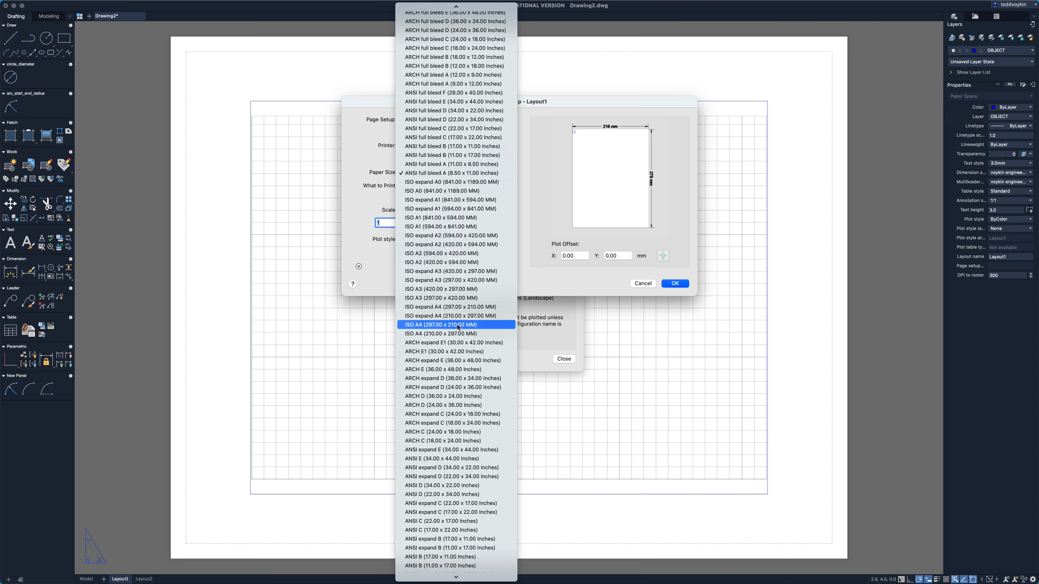
left_click(485, 328)
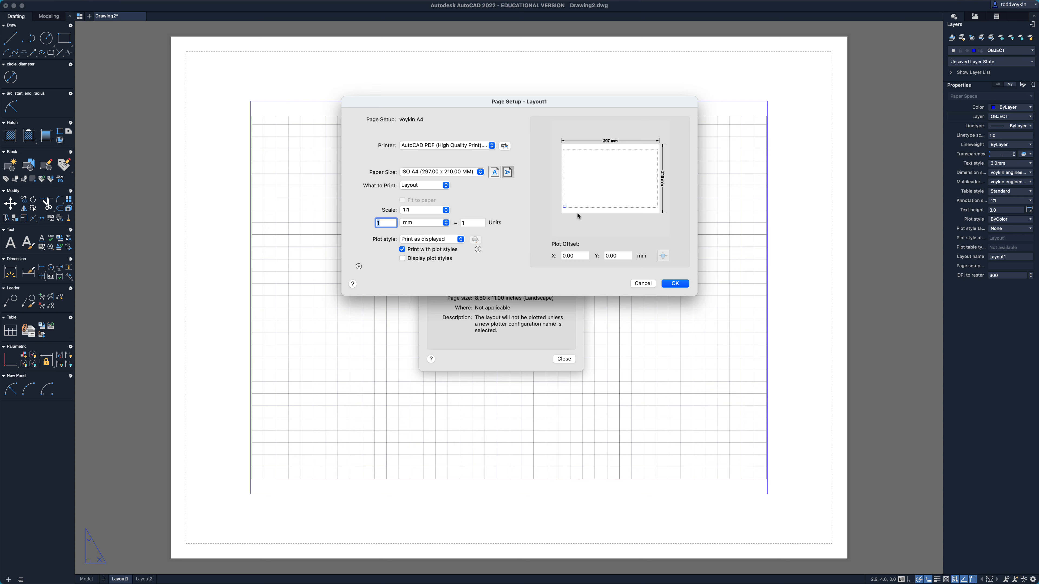
Set the page setup's paper size to ISO full bleed A4 (297.00 x 210.00 MM) and accept the page setup.
left_click(480, 172)
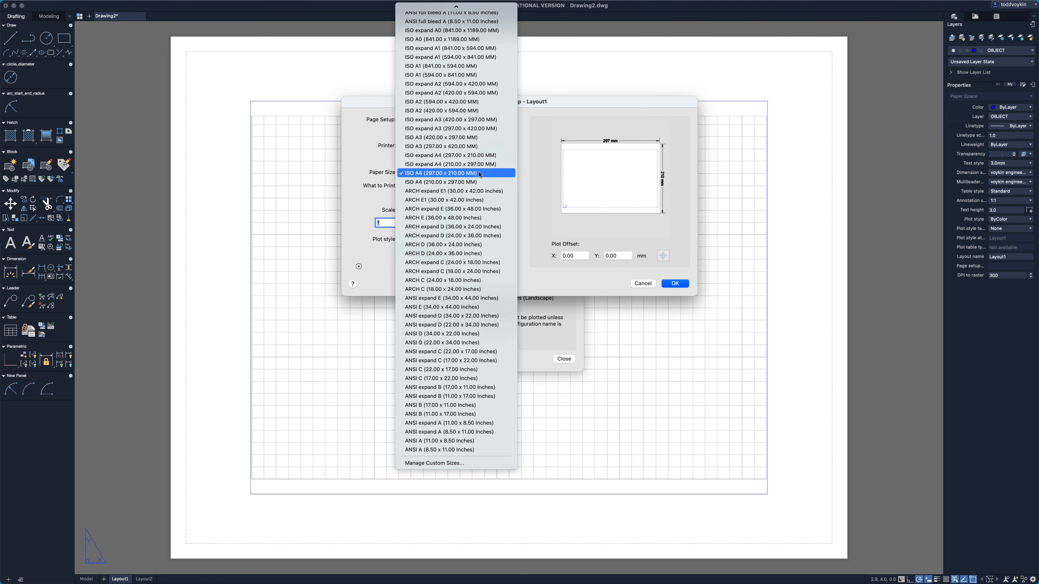
scroll(480, 174, "up", 5)
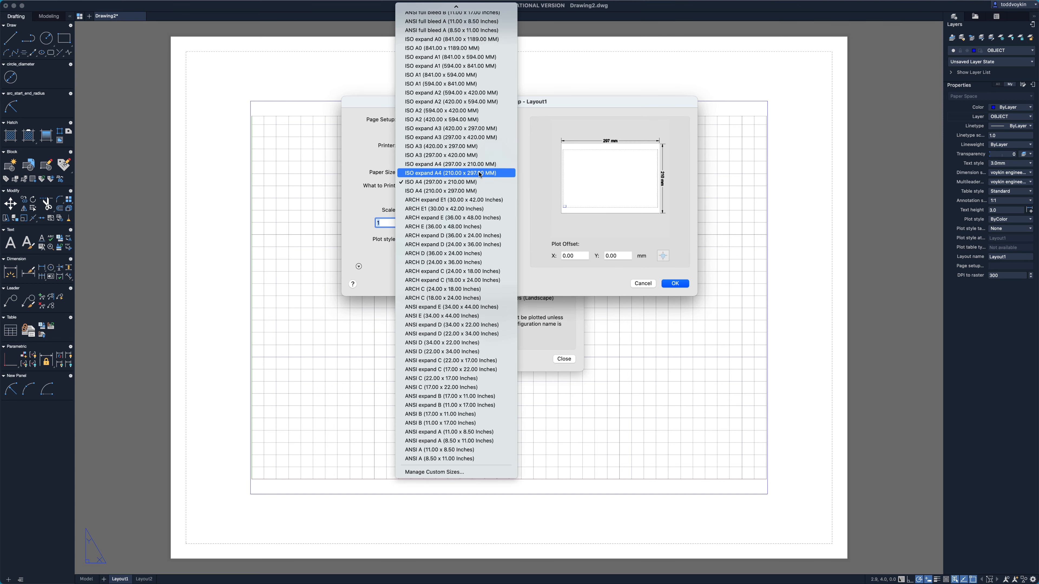
scroll(480, 174, "up", 3)
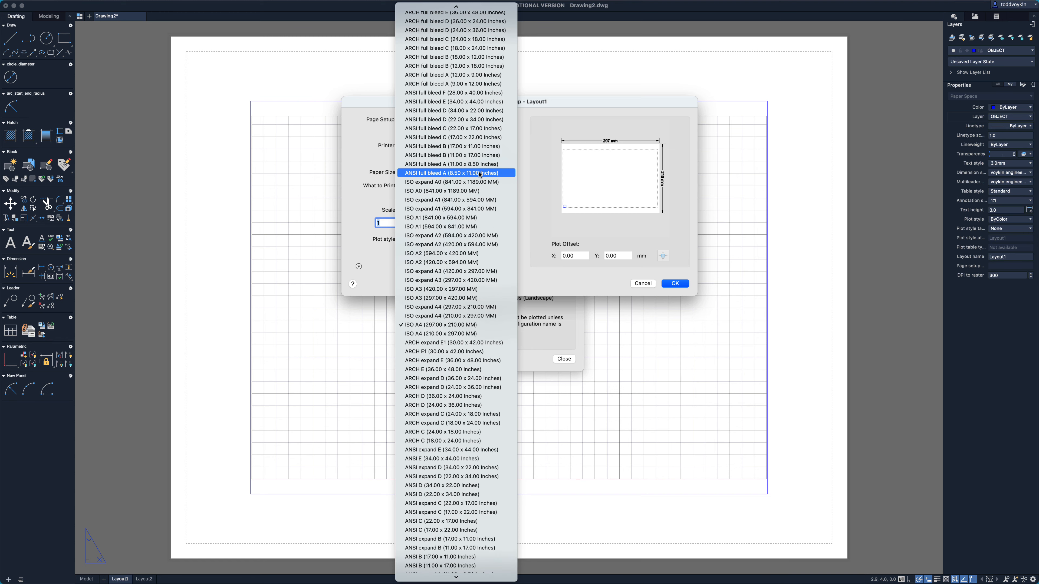
scroll(480, 174, "up", 3)
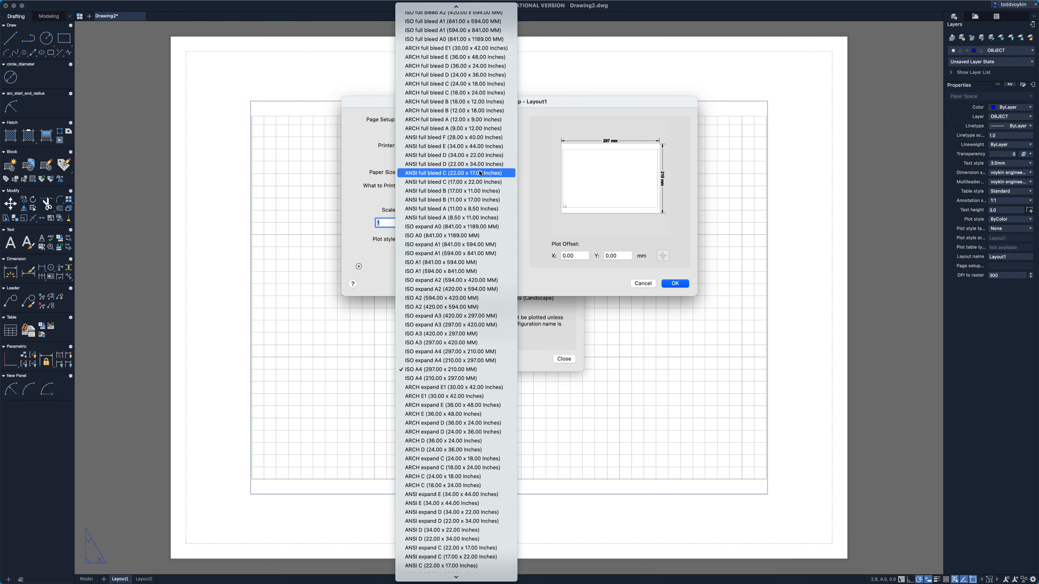
scroll(472, 132, "up", 1)
scroll(465, 92, "up", 3)
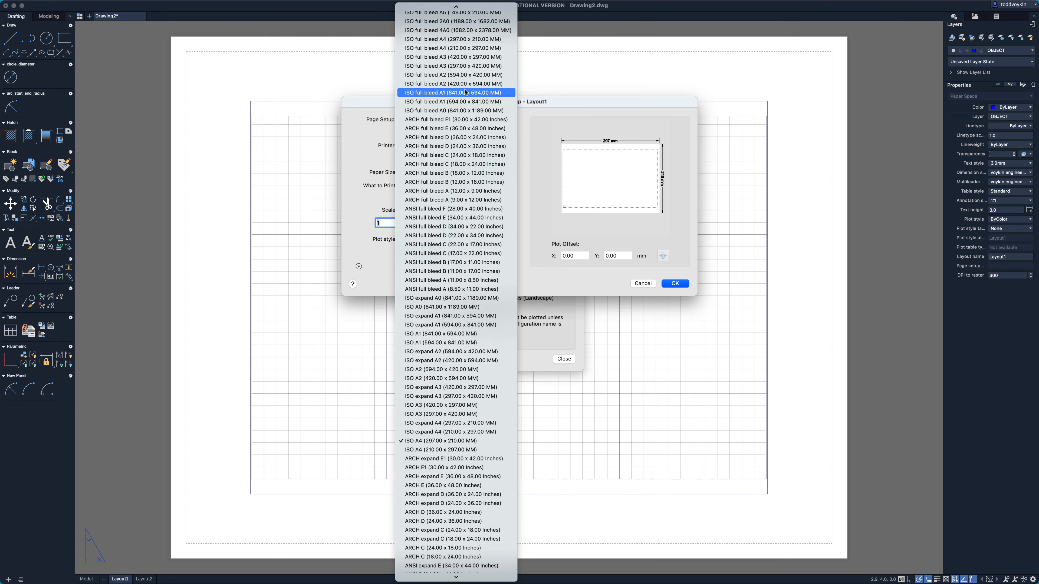
scroll(465, 92, "up", 2)
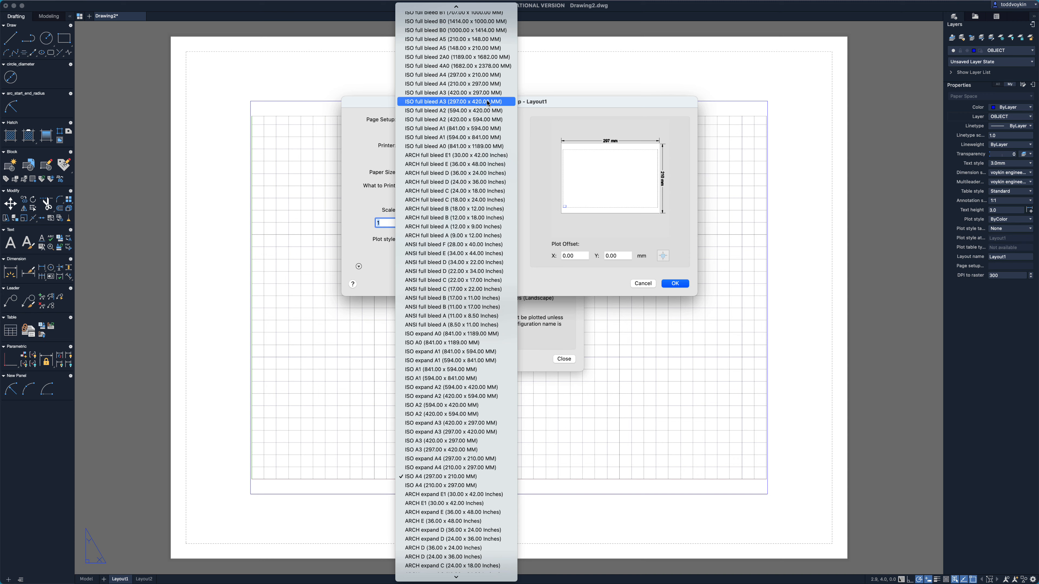
left_click(480, 75)
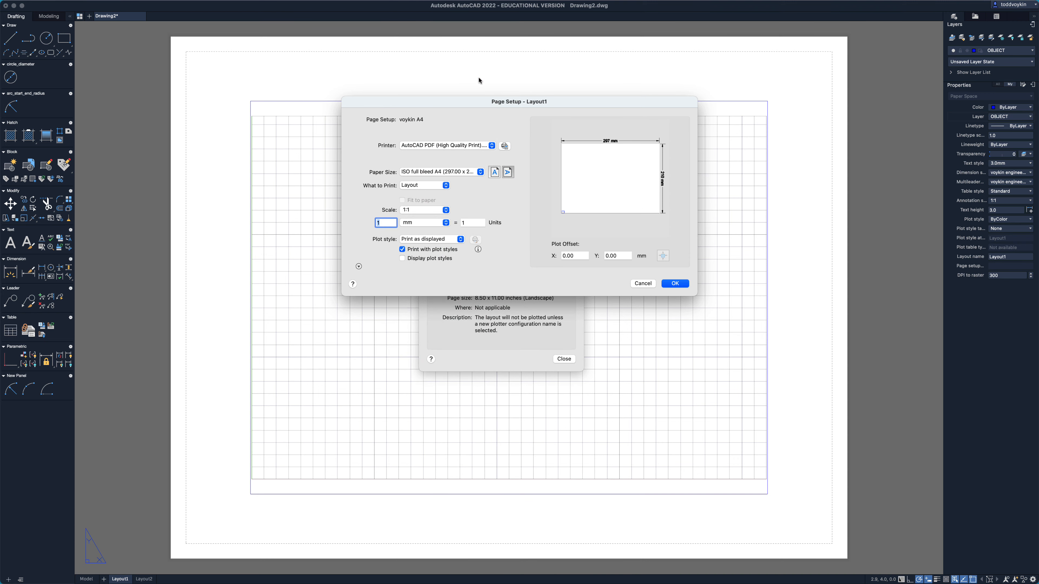
left_click(480, 172)
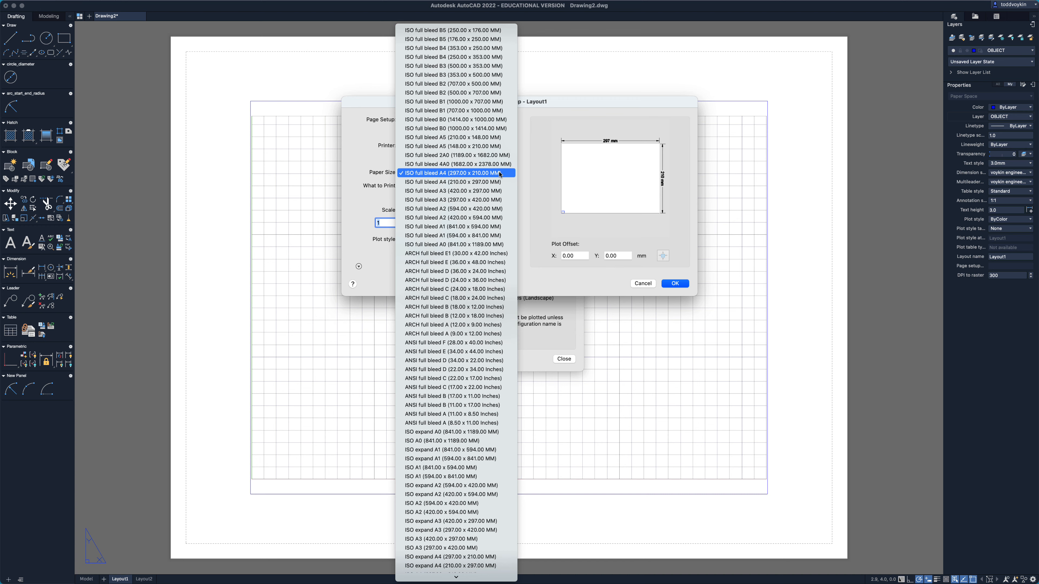
left_click(573, 229)
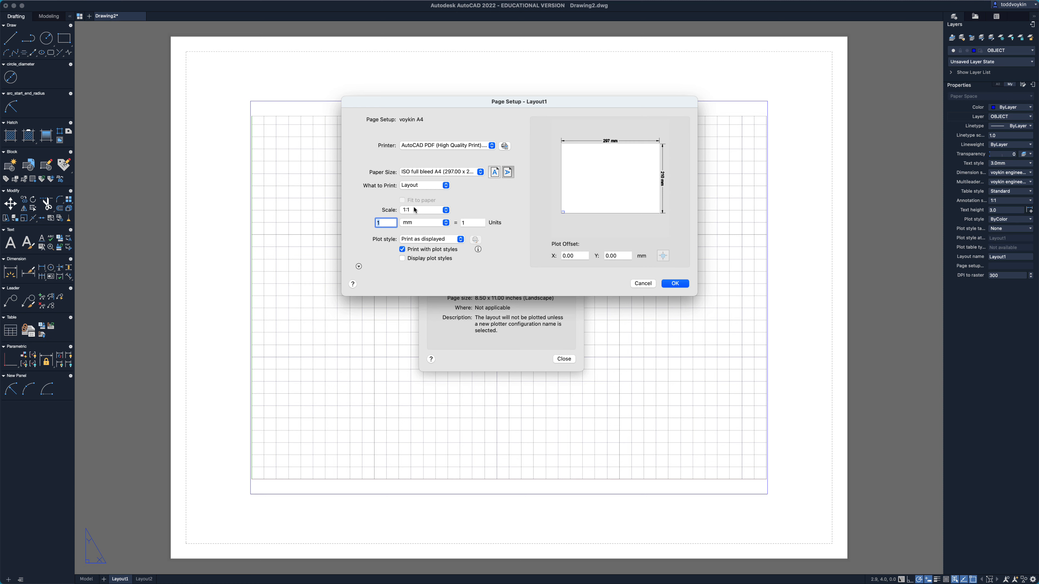
left_click(679, 282)
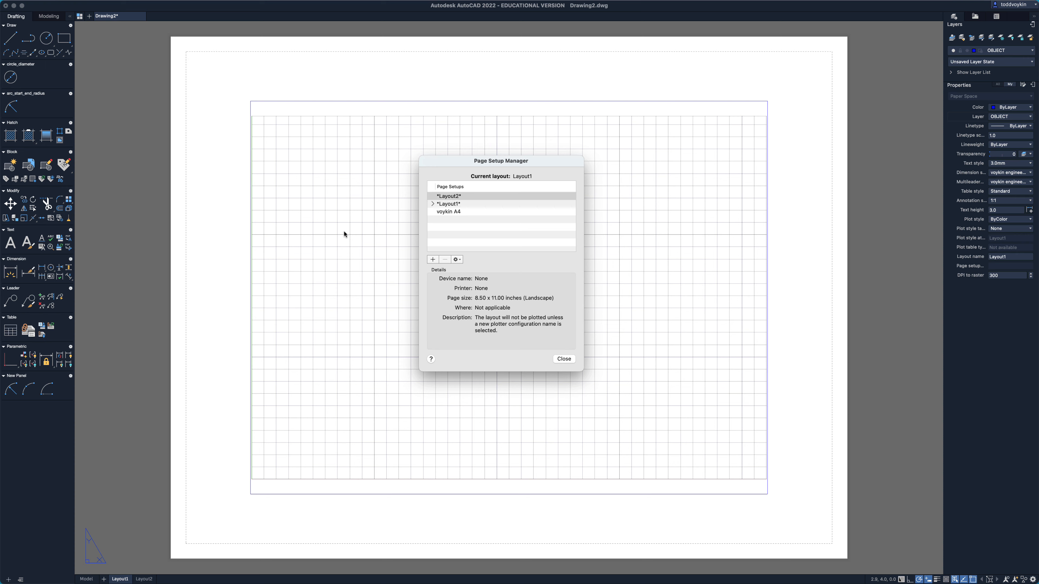
Make the custom A4 page setup current for Layout1 and close the Page Setup Manager.
right_click(432, 212)
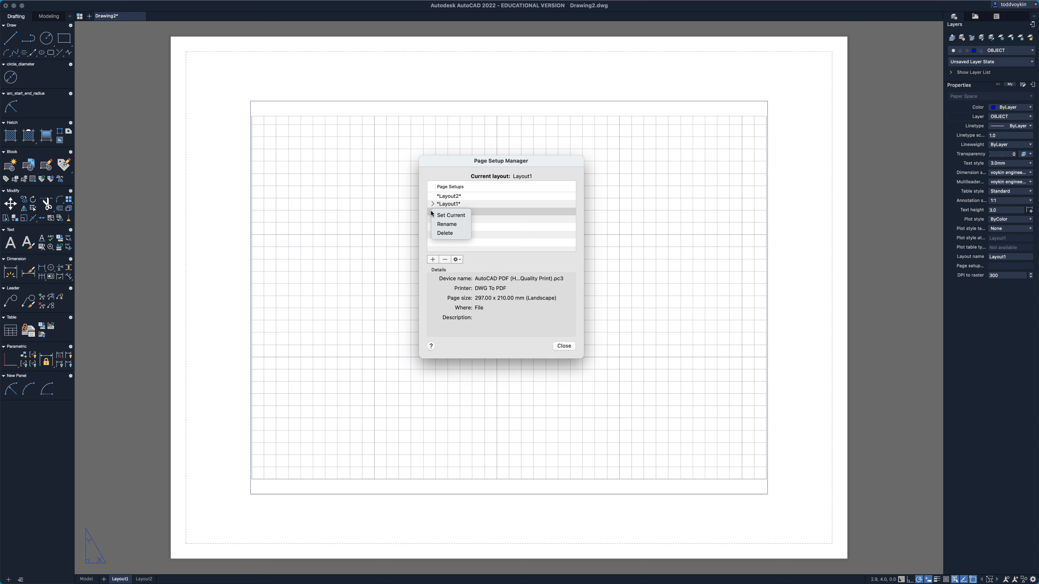
left_click(448, 216)
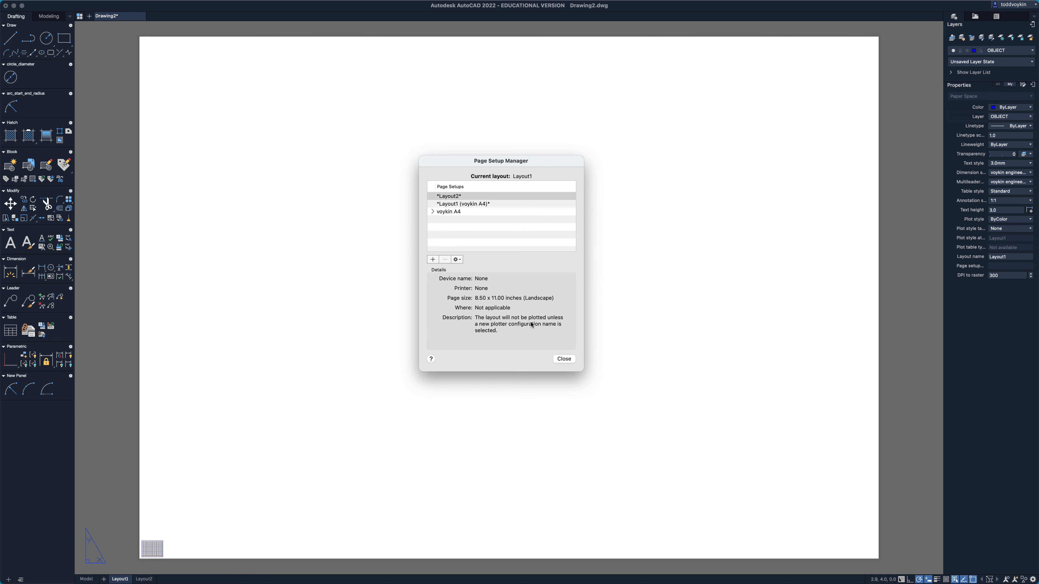
left_click(564, 359)
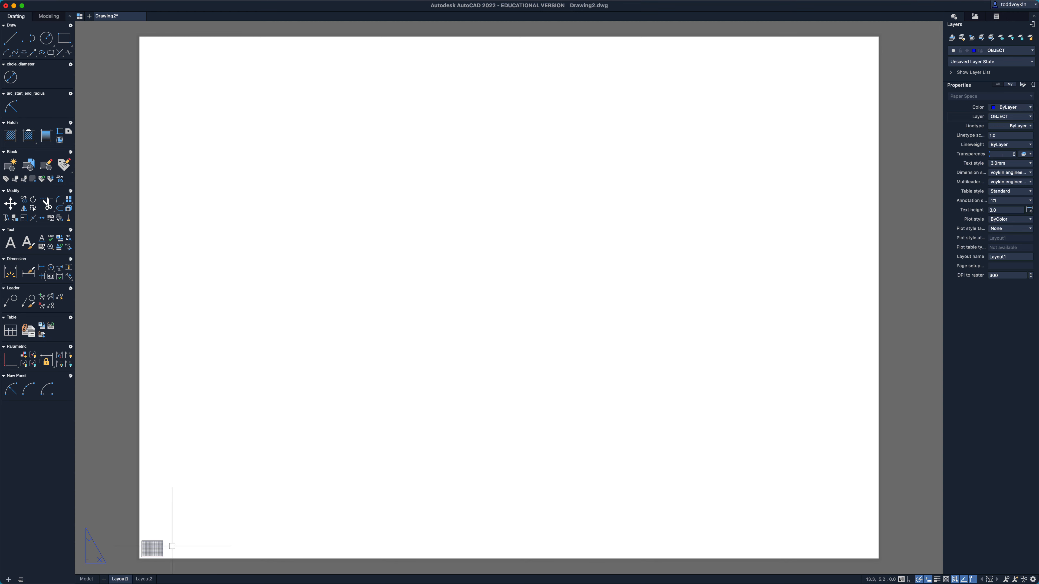
Stretch the Layout1 viewport to about 295 x 208 mm to fill the sheet and assign it to the VIEW layer.
left_click(164, 548)
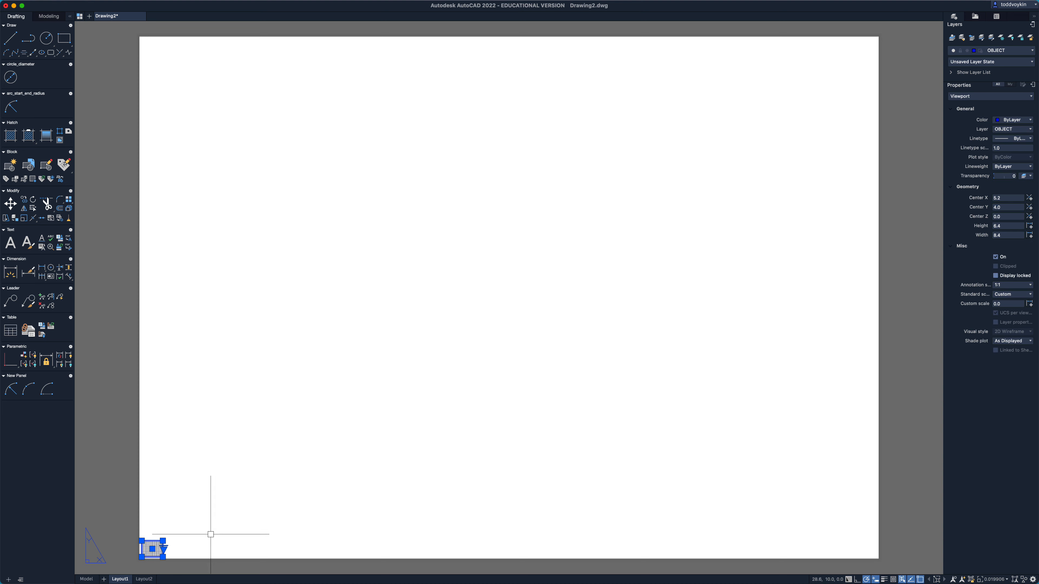
left_click(163, 541)
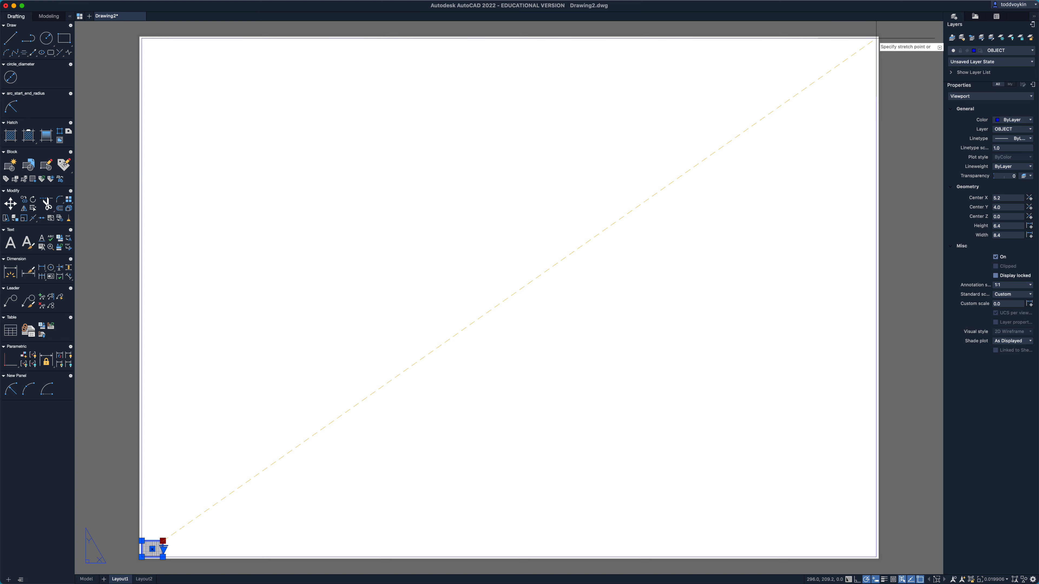
left_click(877, 39)
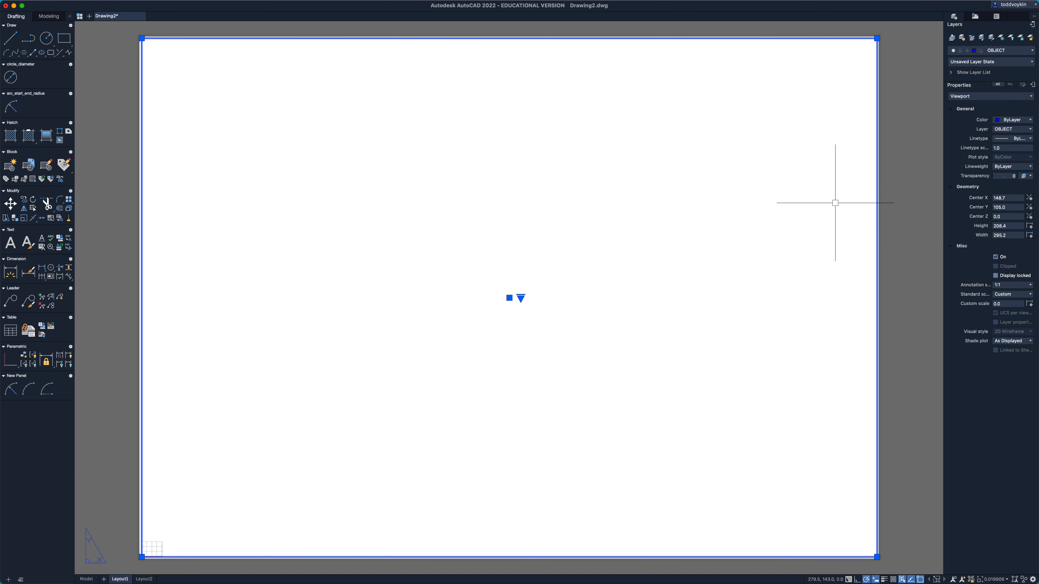
left_click(1007, 130)
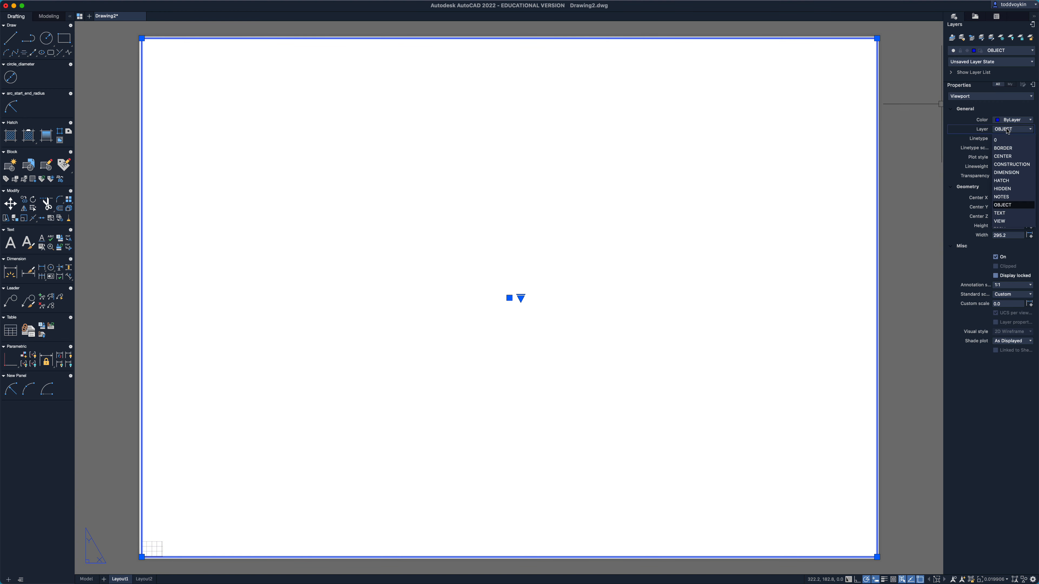
left_click(1009, 222)
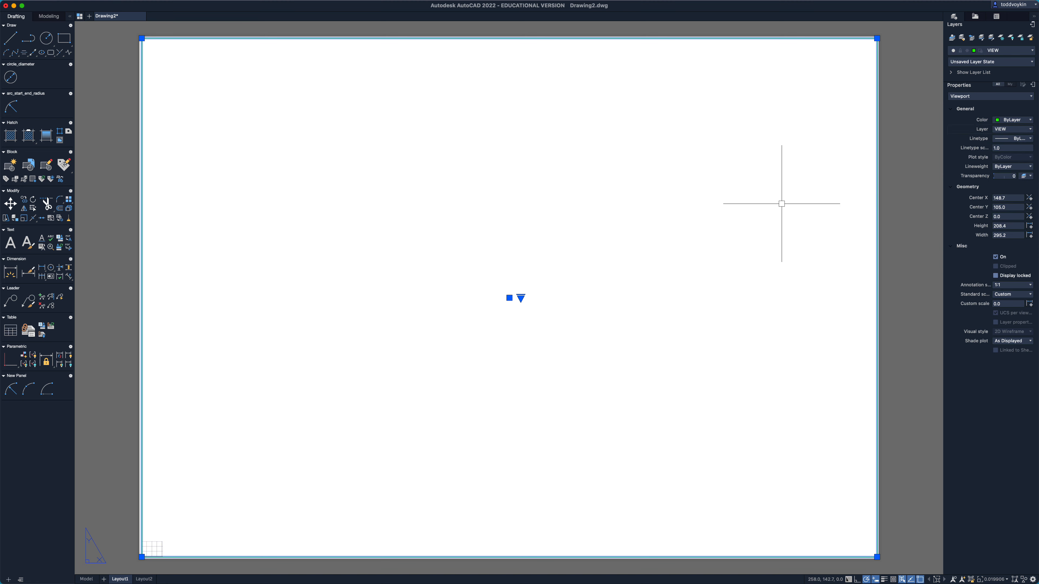
key("Escape")
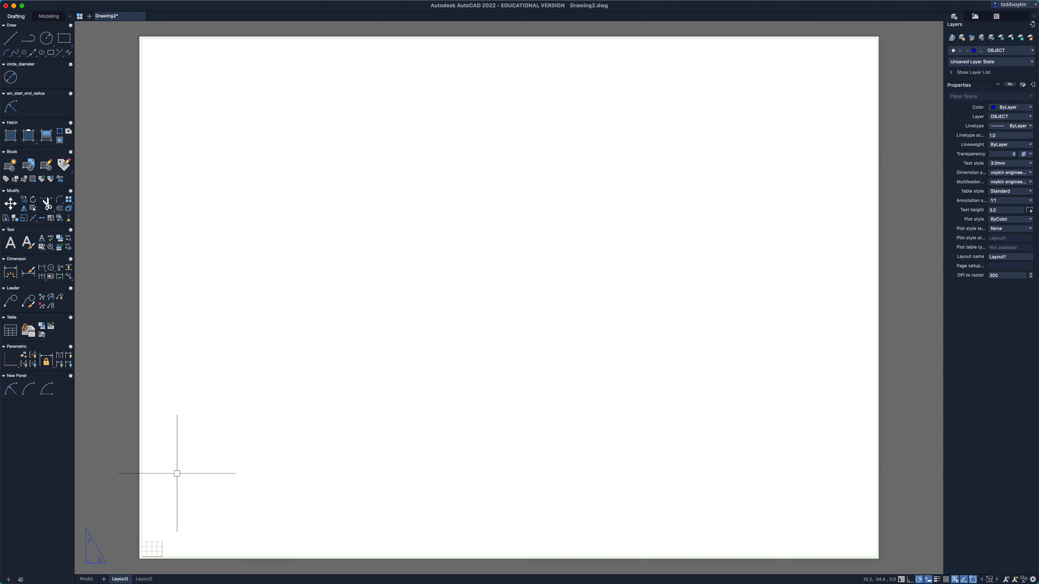
Draw a test circle near the middle of the grid in model space.
double_click(439, 363)
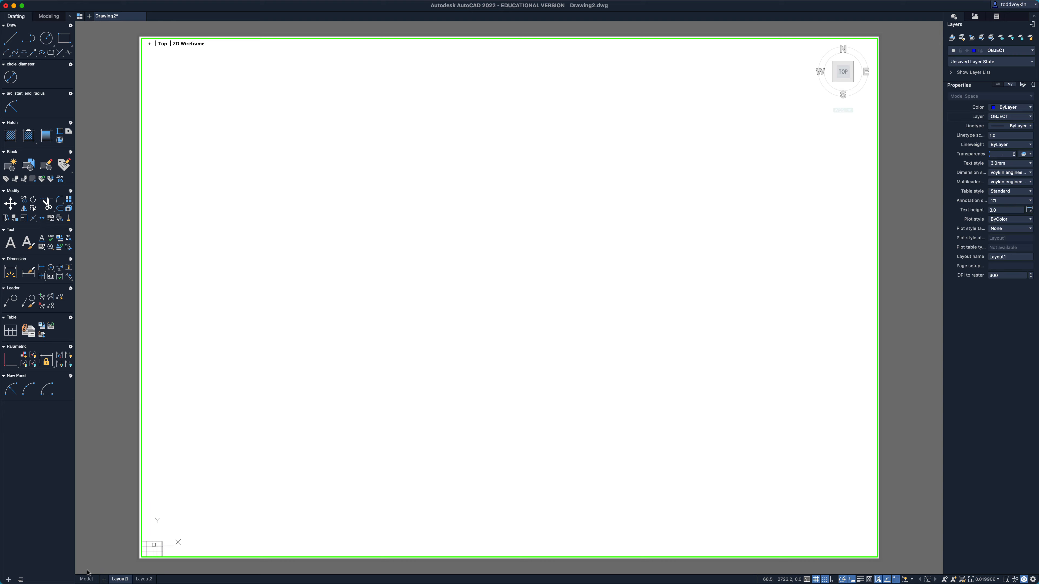
left_click(86, 578)
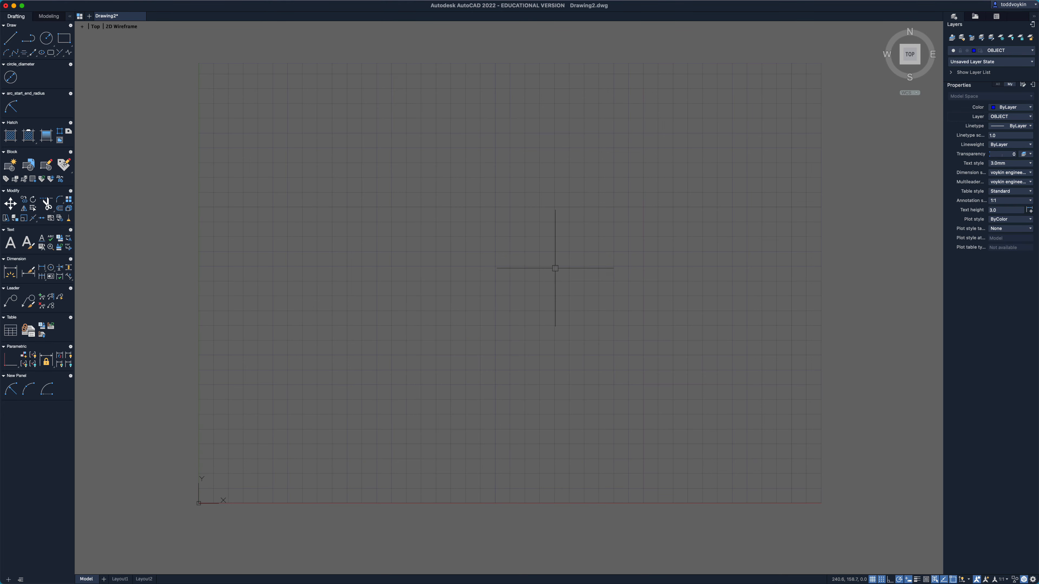
type("c")
key("Return")
left_click(495, 283)
left_click(531, 282)
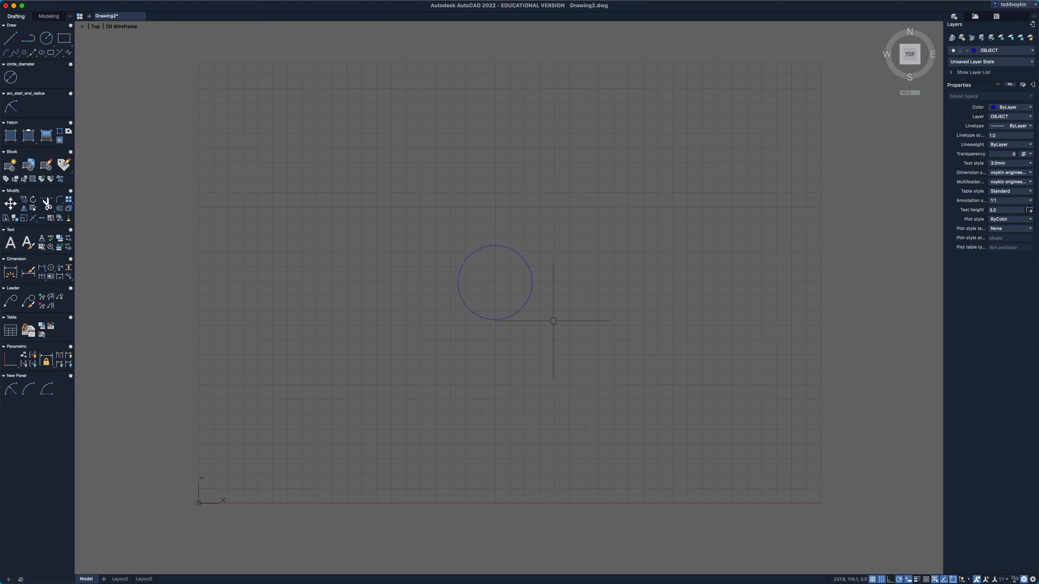
Zoom the Layout1 viewport to the drawing extents and regenerate all viewports with REGENALL.
left_click(121, 579)
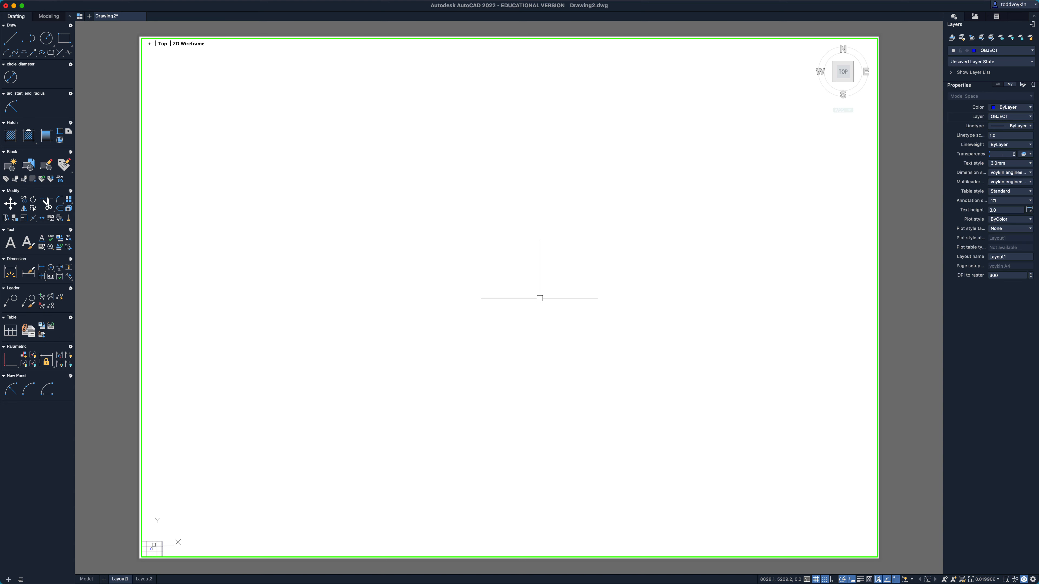
type("z")
key("Return")
type("e")
key("Return")
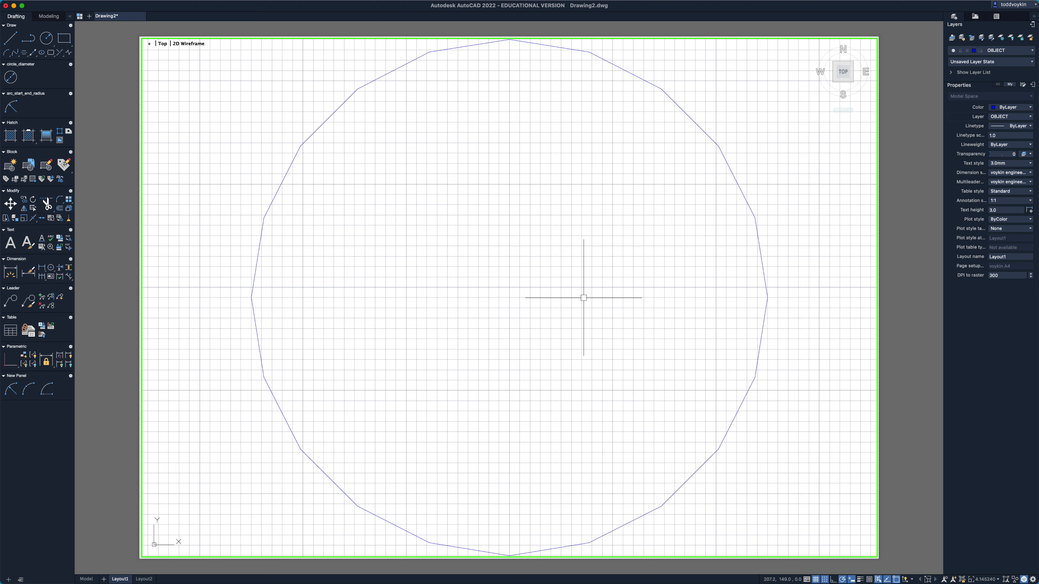
type("regenall")
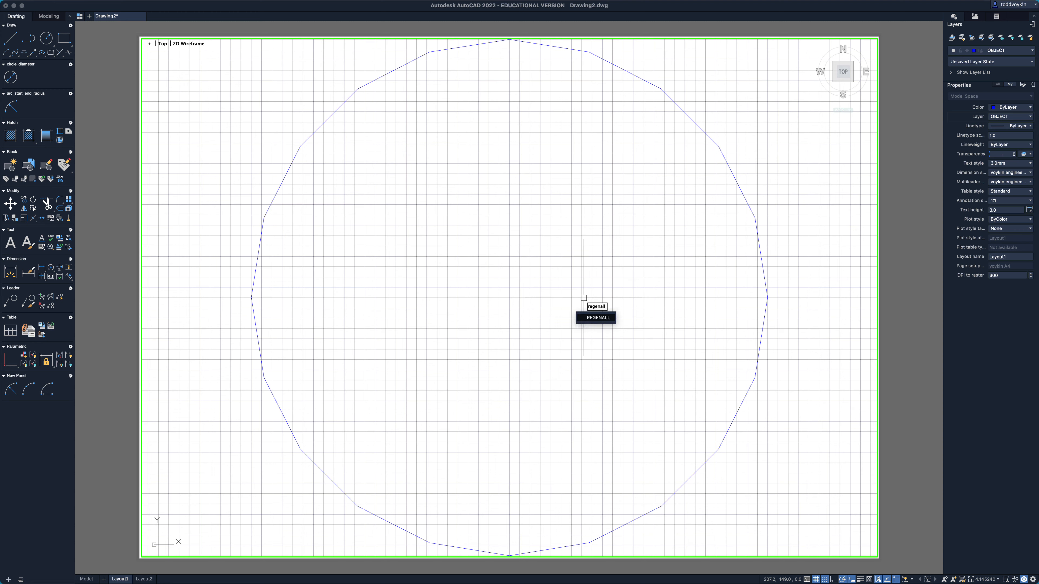
key("Return")
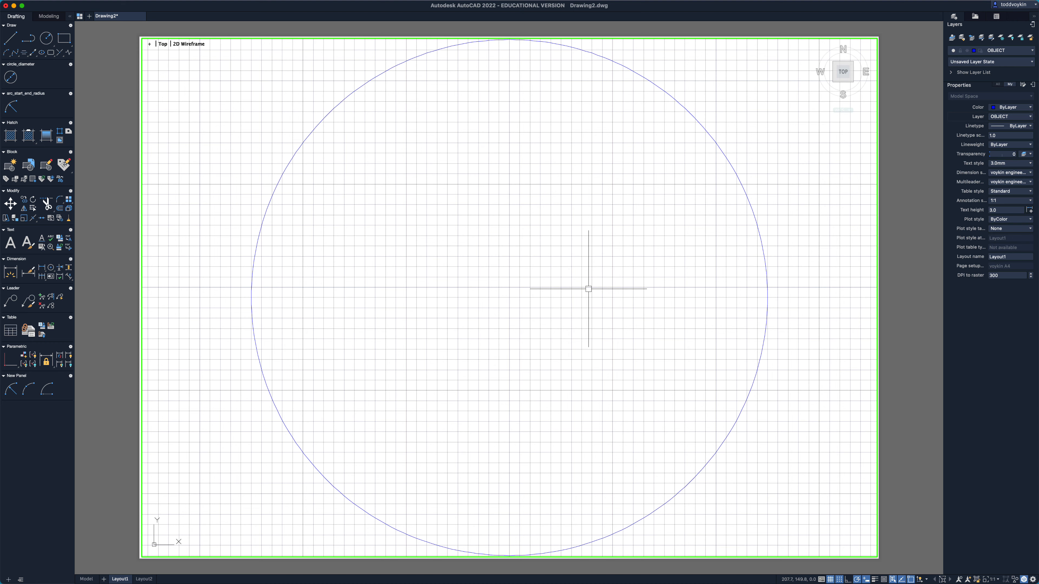
Delete the test circle through the active Layout1 viewport.
scroll(589, 289, "down", 10)
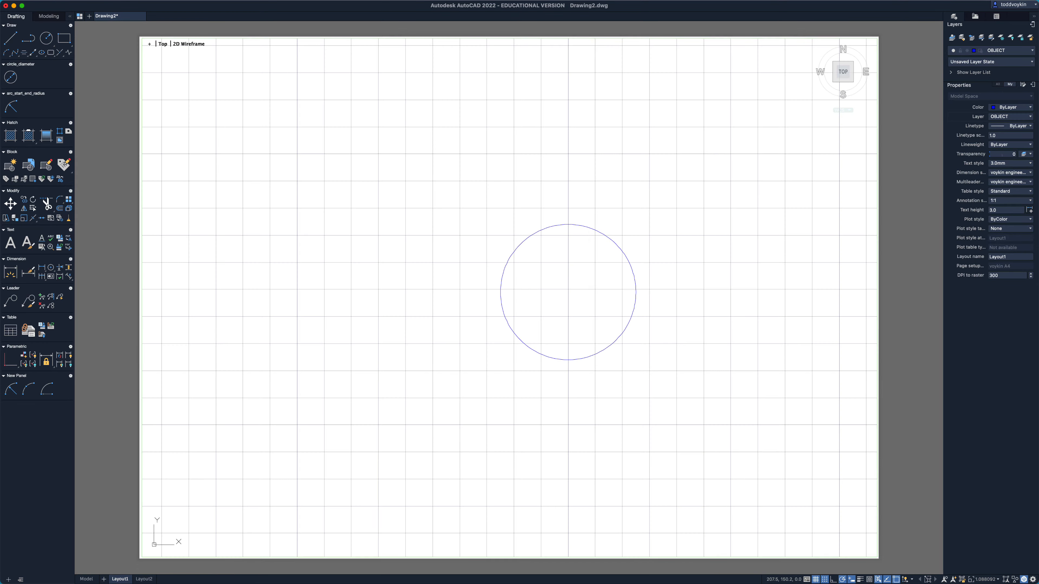
scroll(579, 290, "up", 2)
scroll(615, 292, "up", 2)
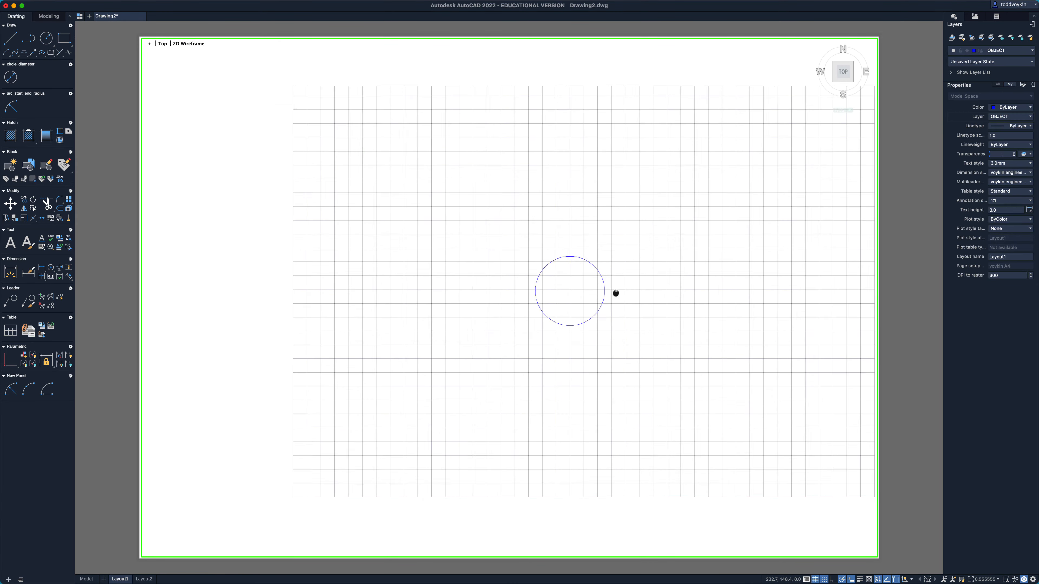
middle_click_drag(615, 292, 551, 295)
scroll(551, 295, "down", 1)
scroll(551, 295, "up", 1)
scroll(551, 295, "up", 1)
scroll(551, 295, "down", 1)
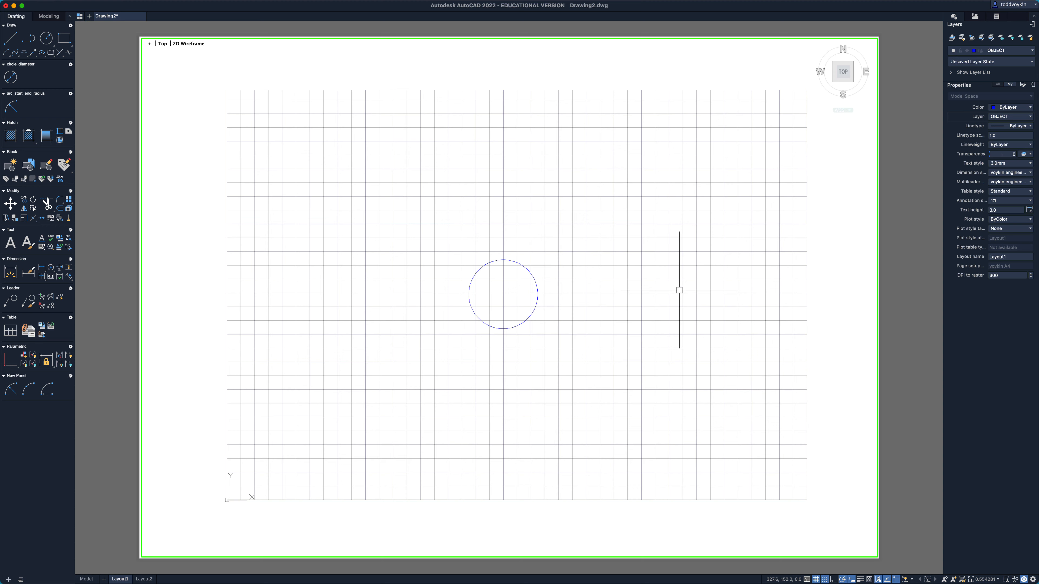
left_click(534, 282)
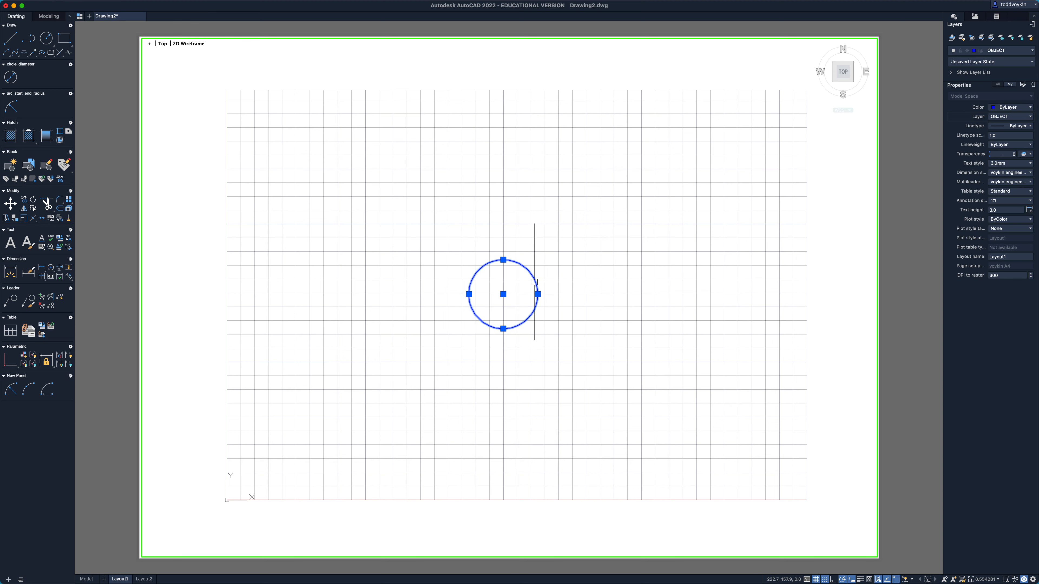
key("Delete")
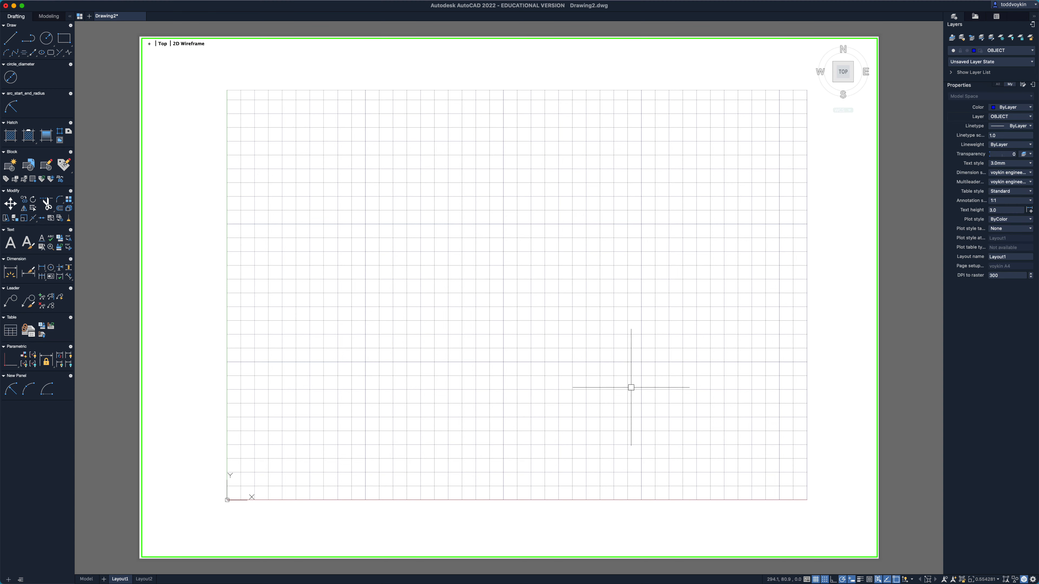
Turn off the grid display in the Layout1 viewport and return to paper space.
left_click(815, 579)
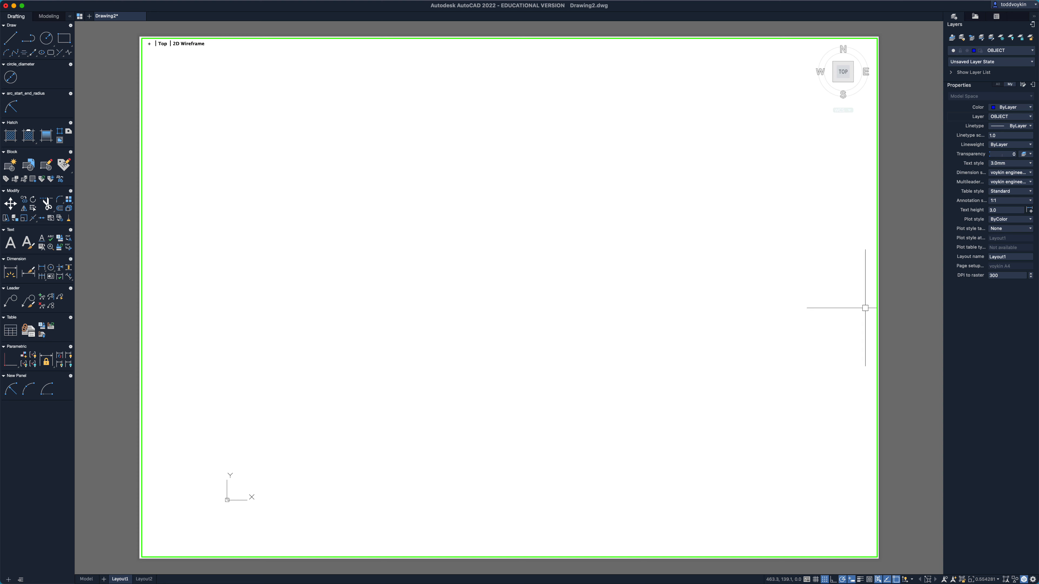
double_click(899, 313)
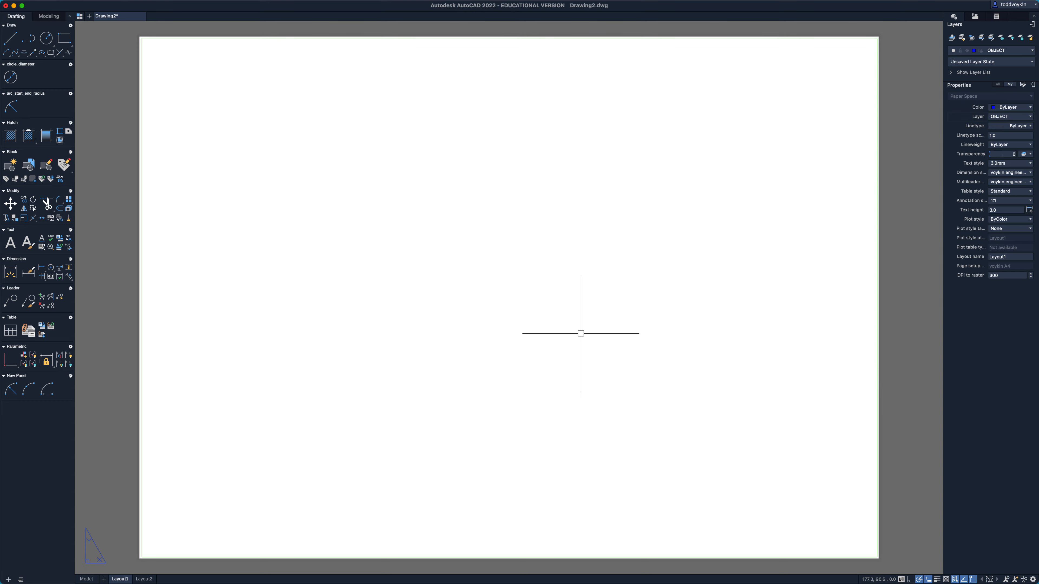
scroll(581, 334, "down", 7)
scroll(581, 334, "up", 7)
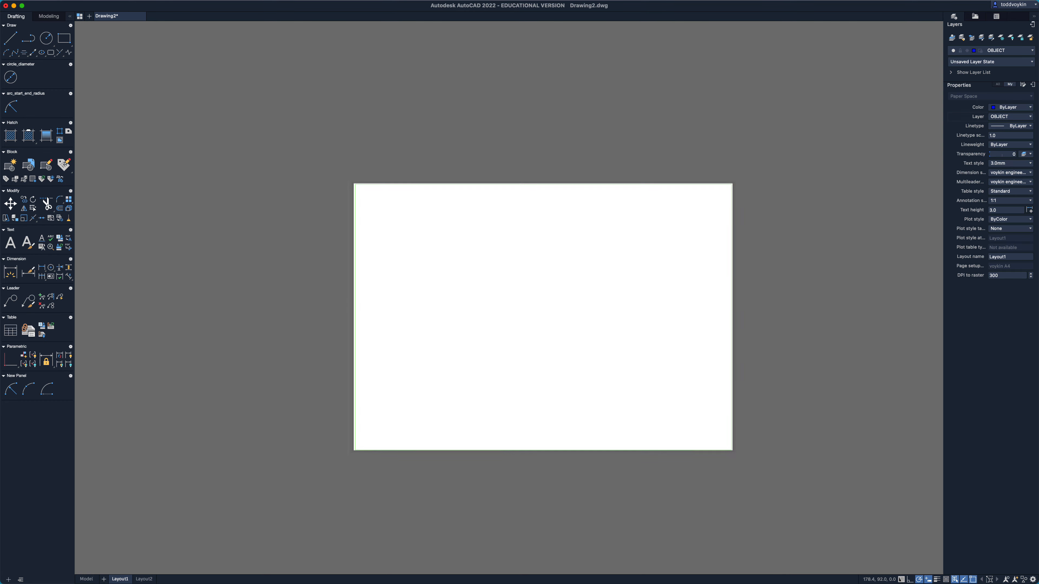
scroll(581, 334, "down", 3)
scroll(580, 333, "up", 3)
scroll(580, 333, "down", 1)
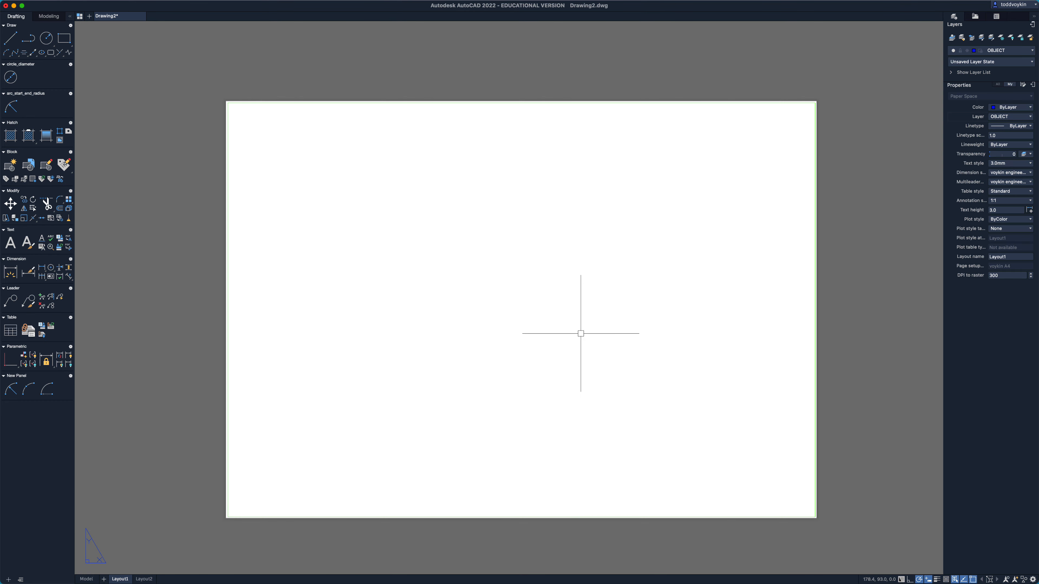
Activate the Layout1 viewport, turn on its grid display, and zoom the viewport until the grid fills most of the sheet.
scroll(580, 333, "up", 1)
mouse_move(581, 334)
middle_mouse_down()
mouse_move(540, 306)
mouse_move(590, 316)
mouse_move(619, 352)
mouse_move(573, 325)
middle_mouse_up()
scroll(573, 325, "down", 4)
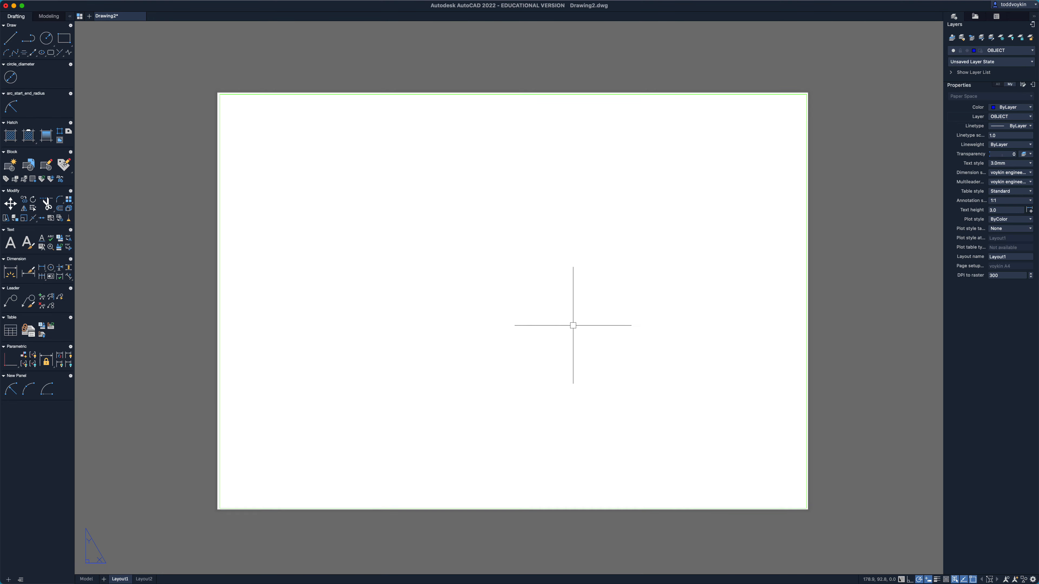
scroll(573, 325, "up", 3)
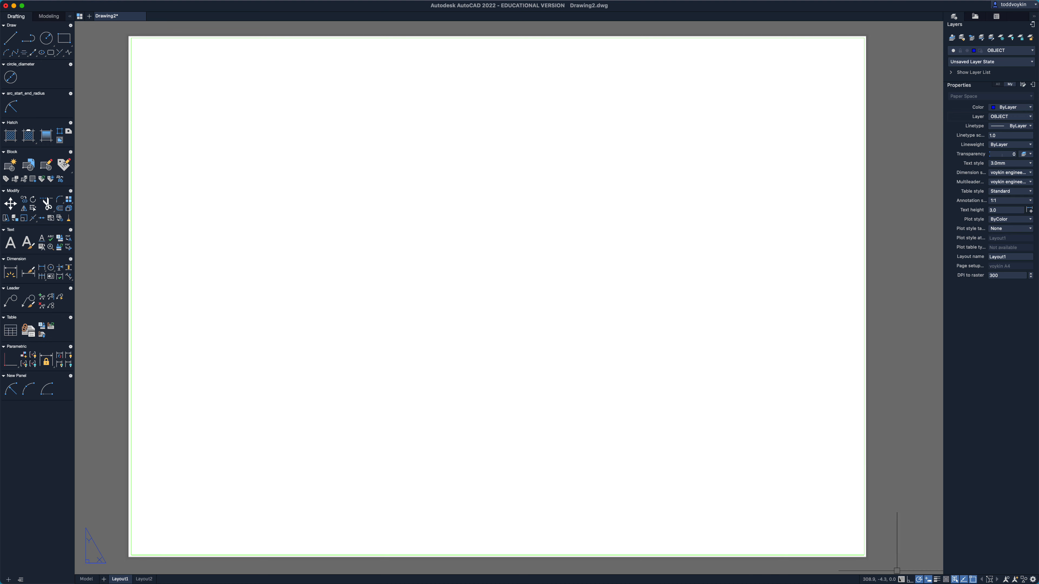
double_click(643, 423)
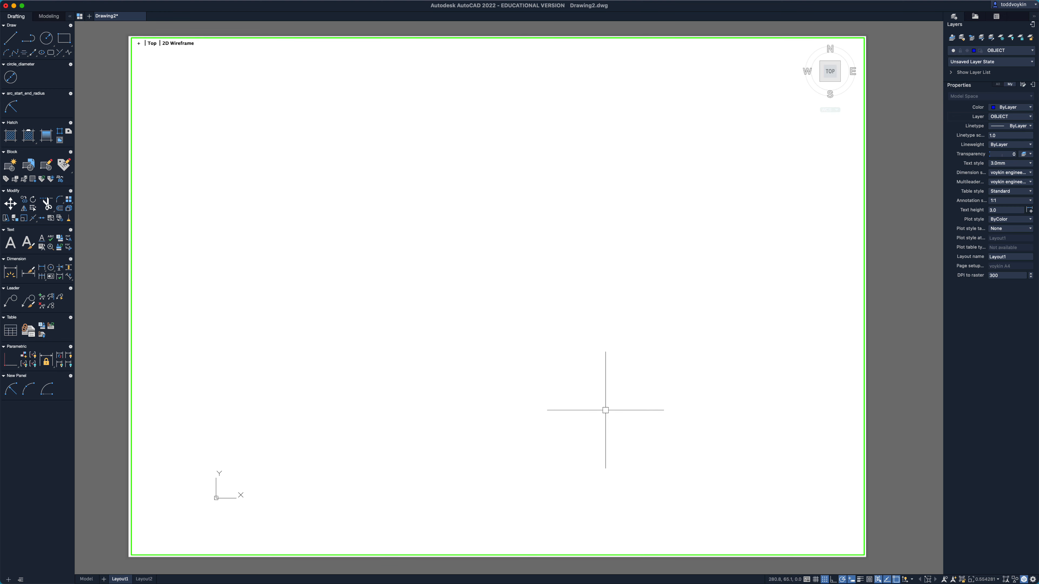
scroll(444, 348, "down", 6)
scroll(445, 347, "down", 3)
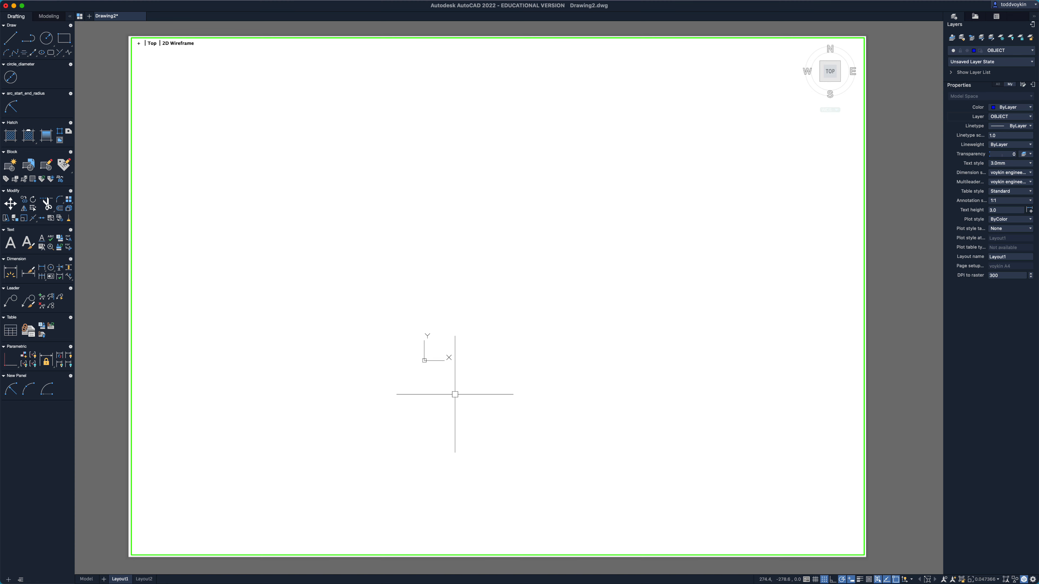
left_click(815, 580)
scroll(491, 341, "up", 10)
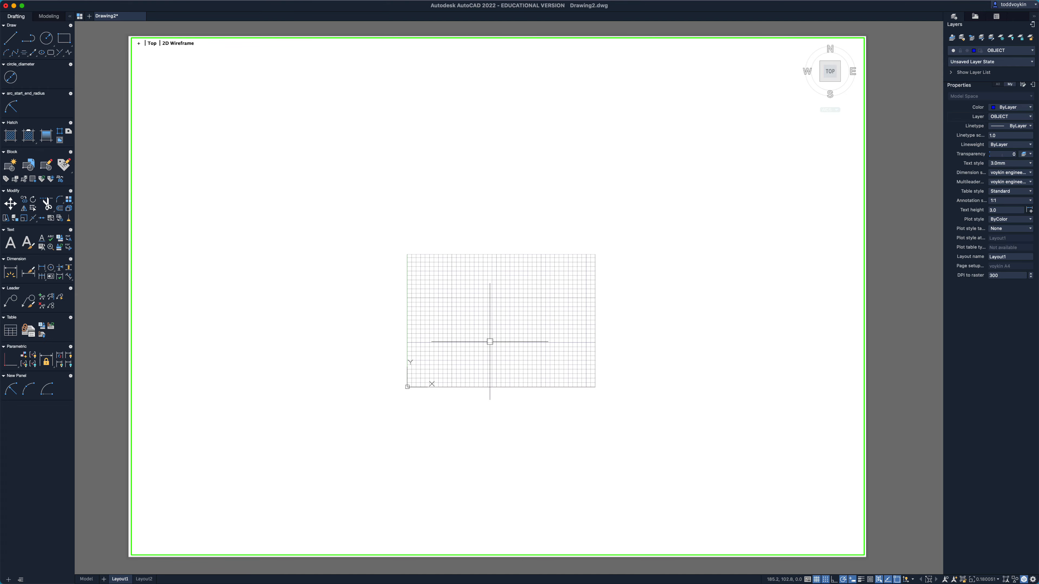
scroll(491, 340, "up", 2)
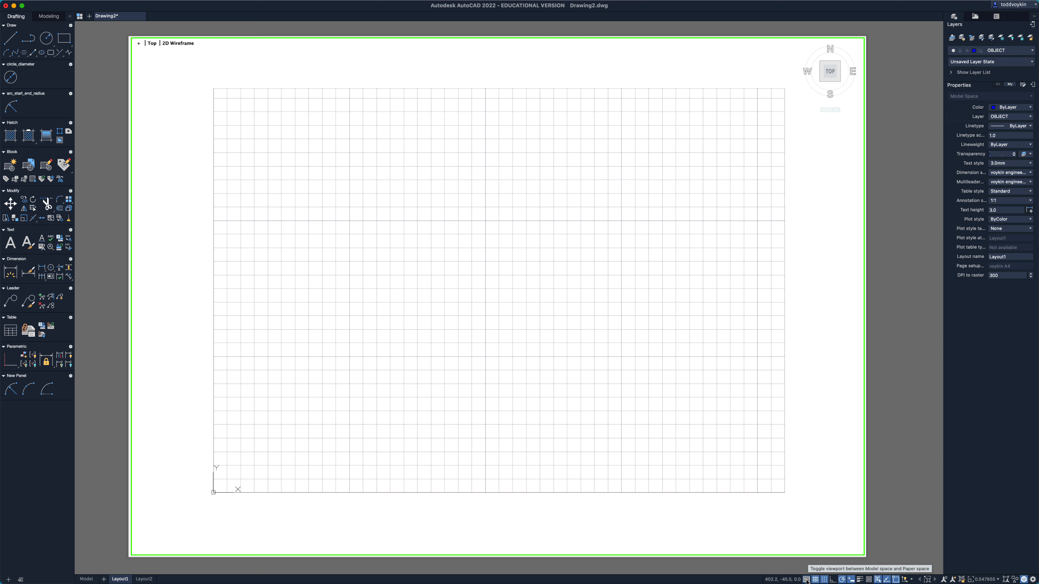
Switch the viewport between paper space and model space, and compare the Layout1 sheet with the Model view.
left_click(806, 580)
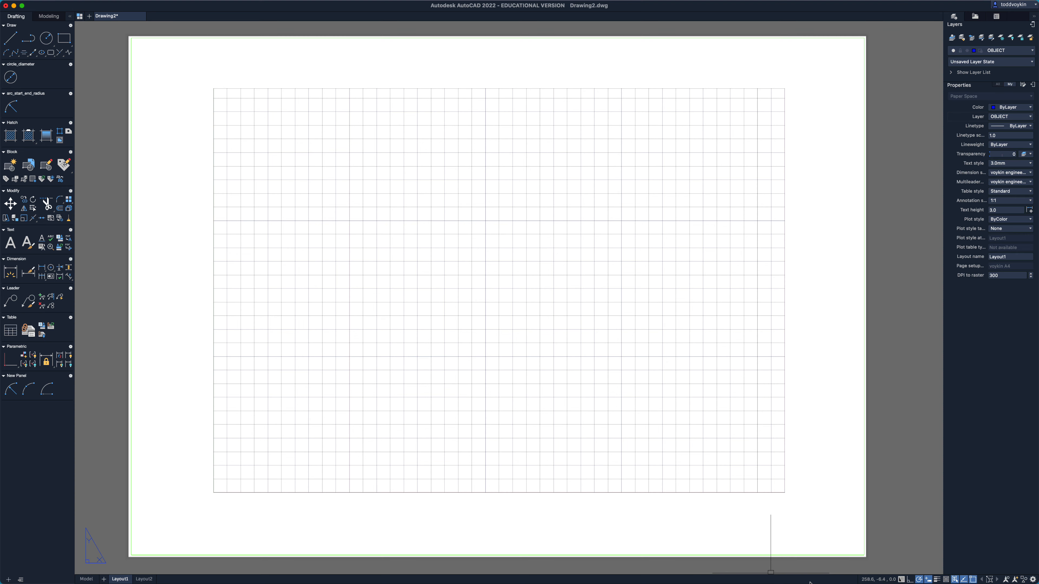
left_click(901, 580)
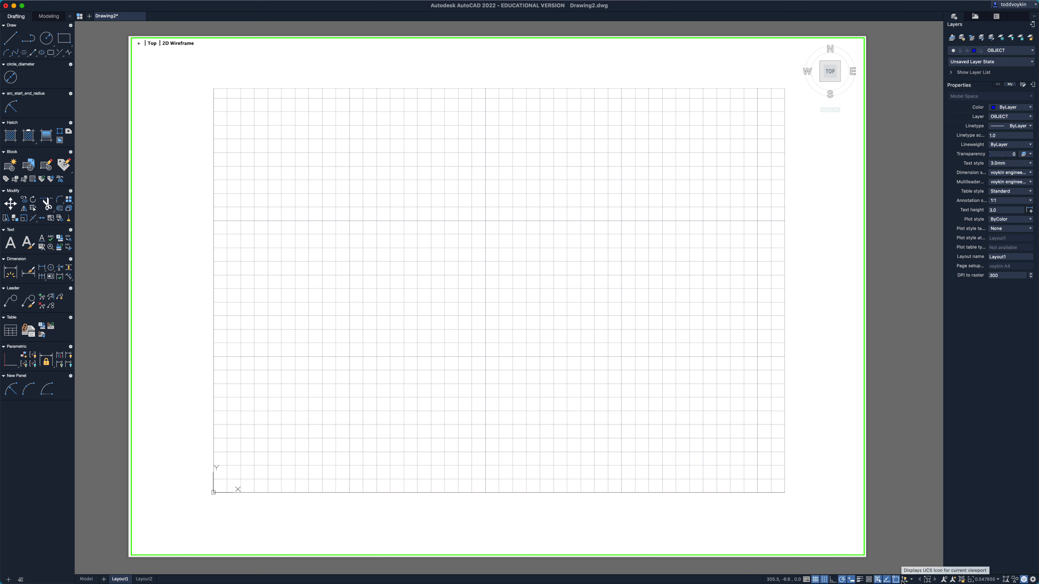
left_click(805, 580)
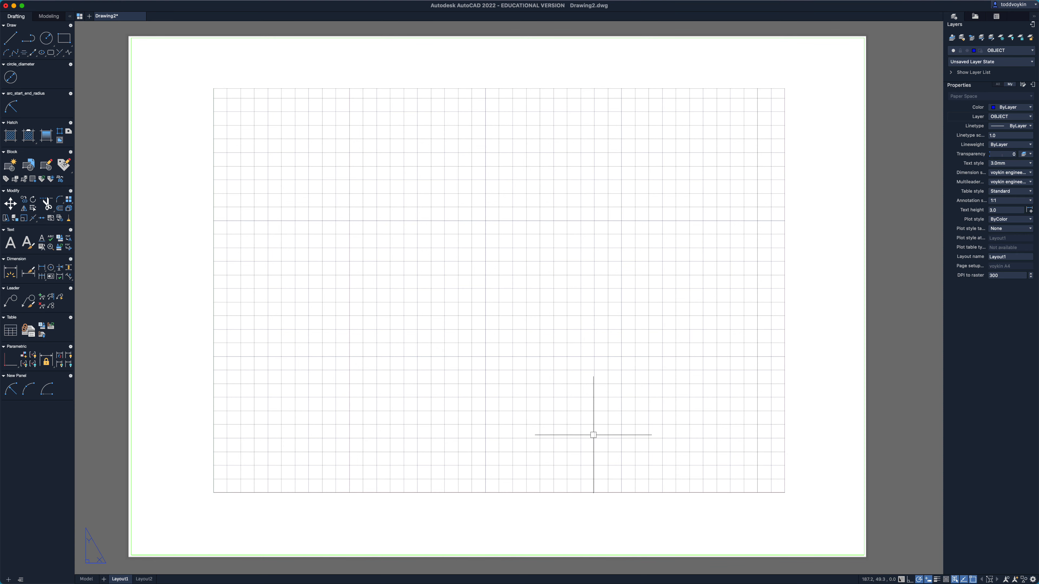
scroll(510, 320, "up", 2)
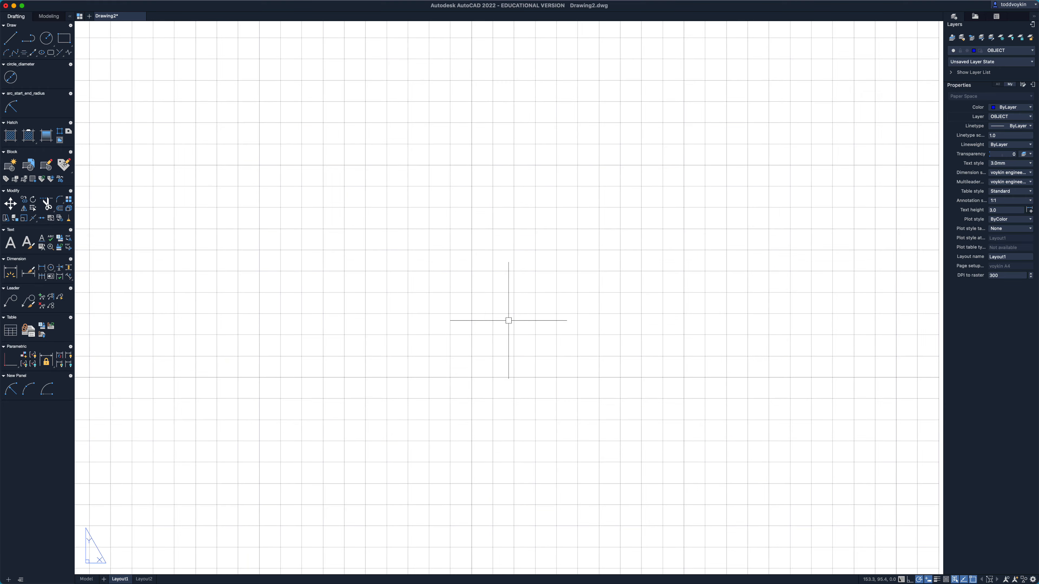
scroll(508, 320, "down", 4)
scroll(508, 320, "up", 4)
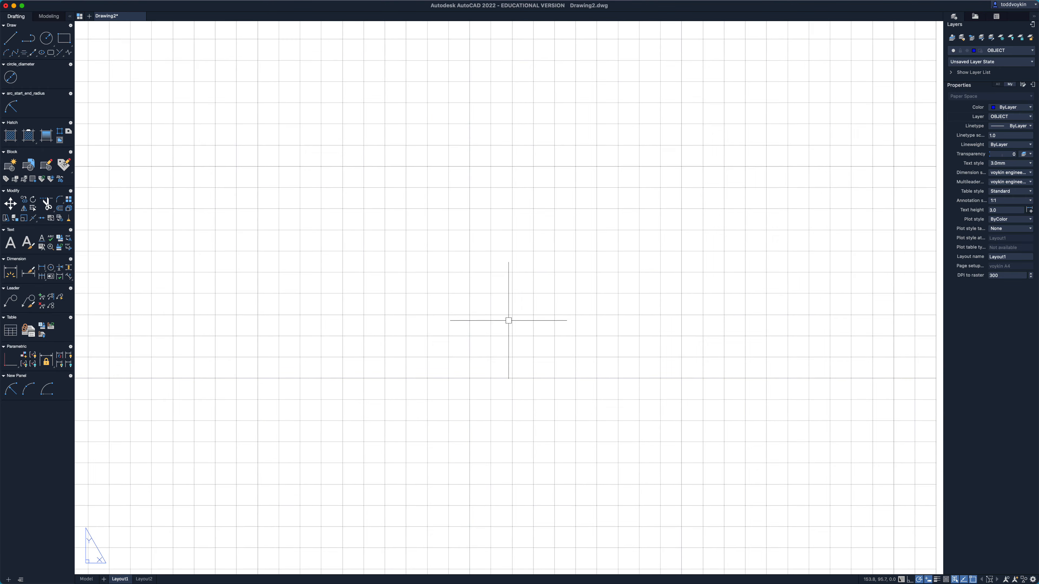
scroll(508, 321, "down", 2)
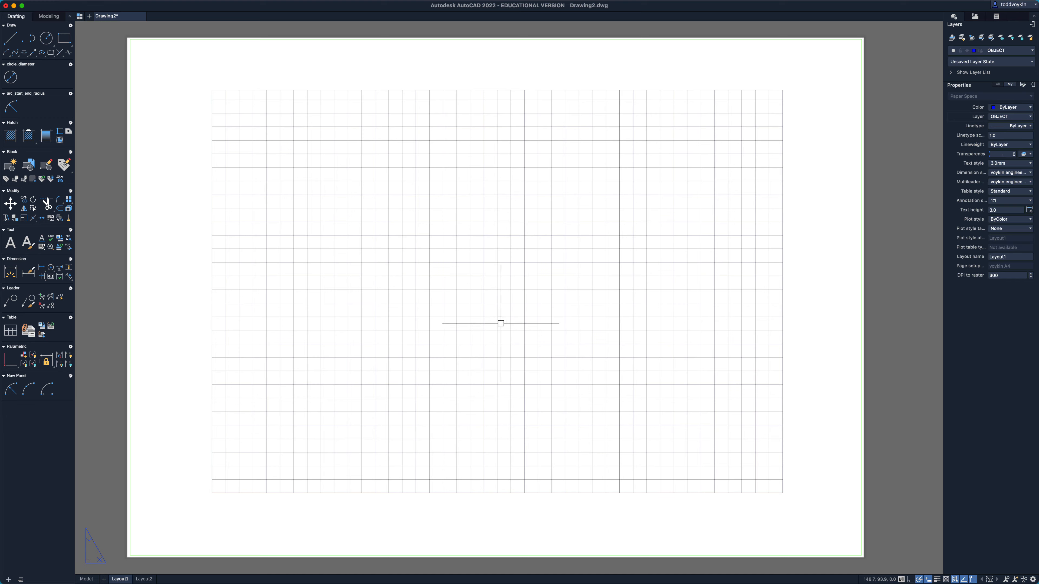
left_click(87, 579)
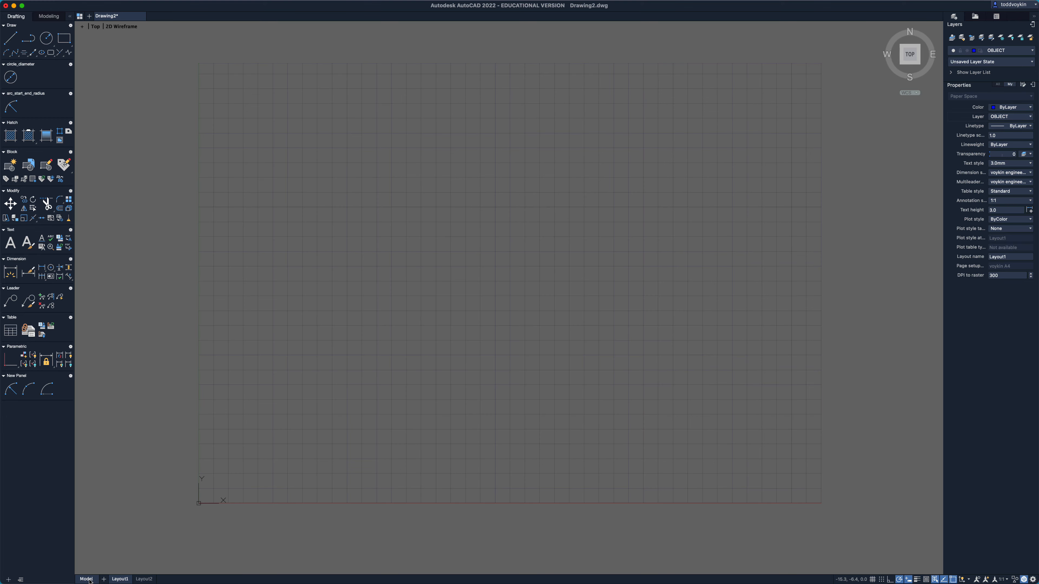
left_click(121, 579)
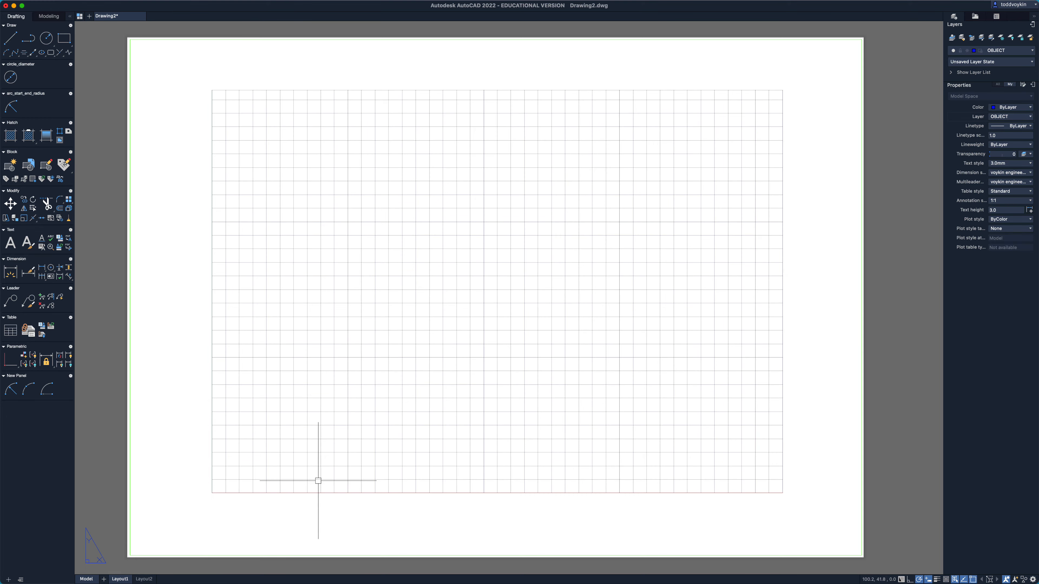
scroll(526, 341, "up", 1)
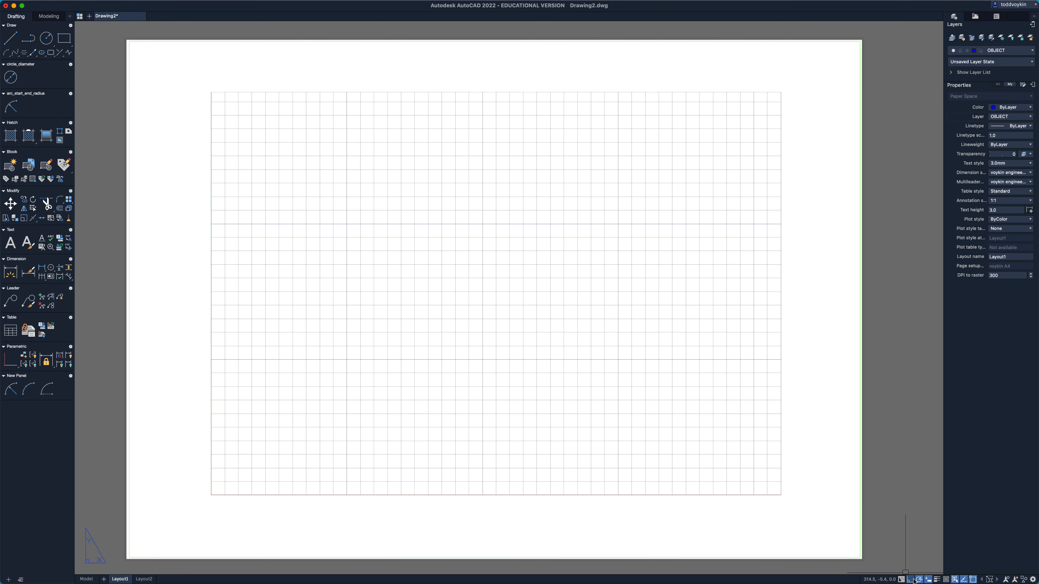
Activate the Layout1 viewport and draw a test circle of about 32 radius near the middle of the grid in model space.
left_click(902, 580)
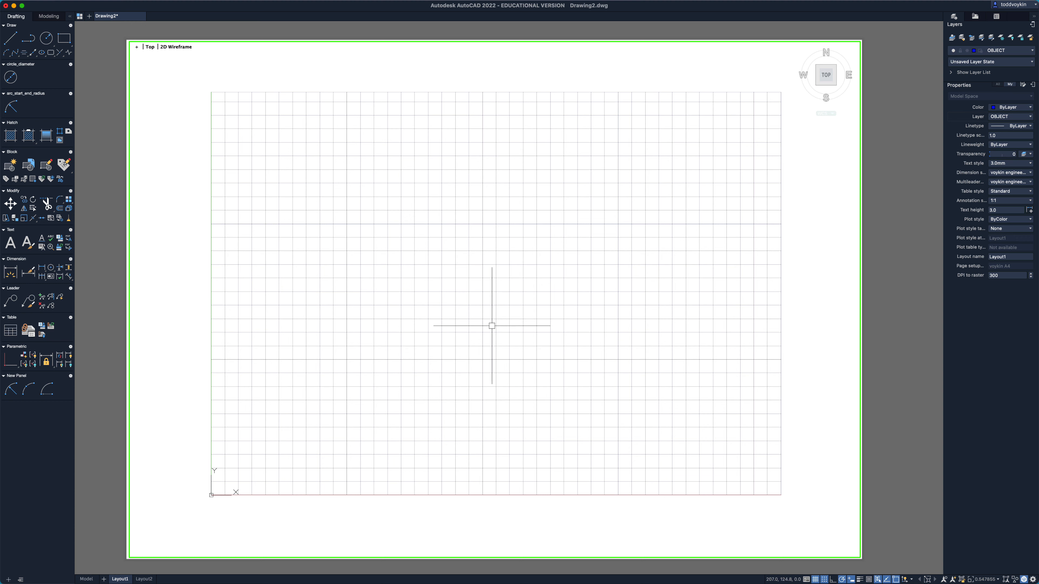
type("c")
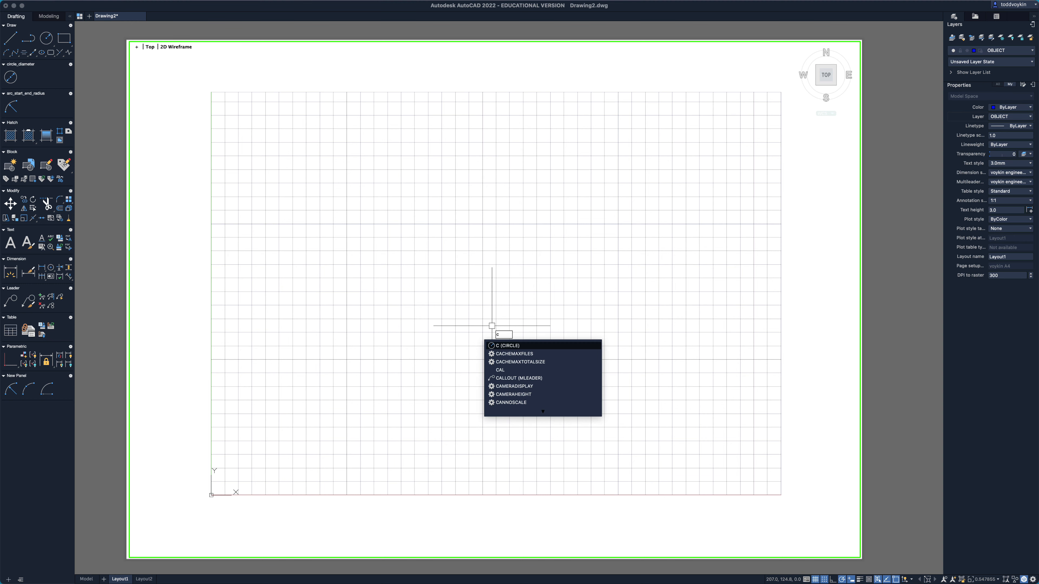
key("Return")
left_click(462, 299)
left_click(506, 299)
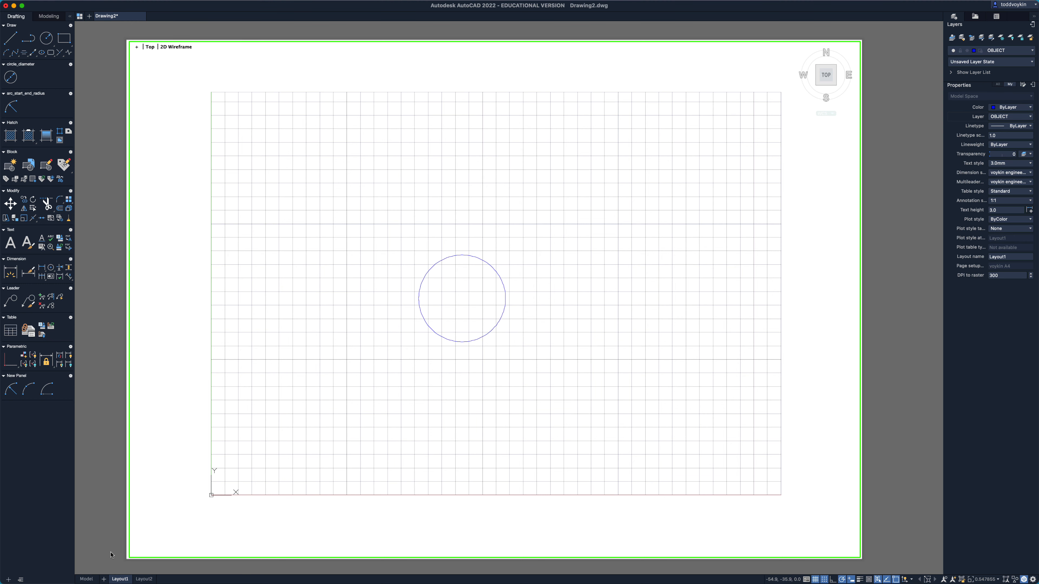
Delete the test circle from the Model view and return to Layout1.
left_click(87, 578)
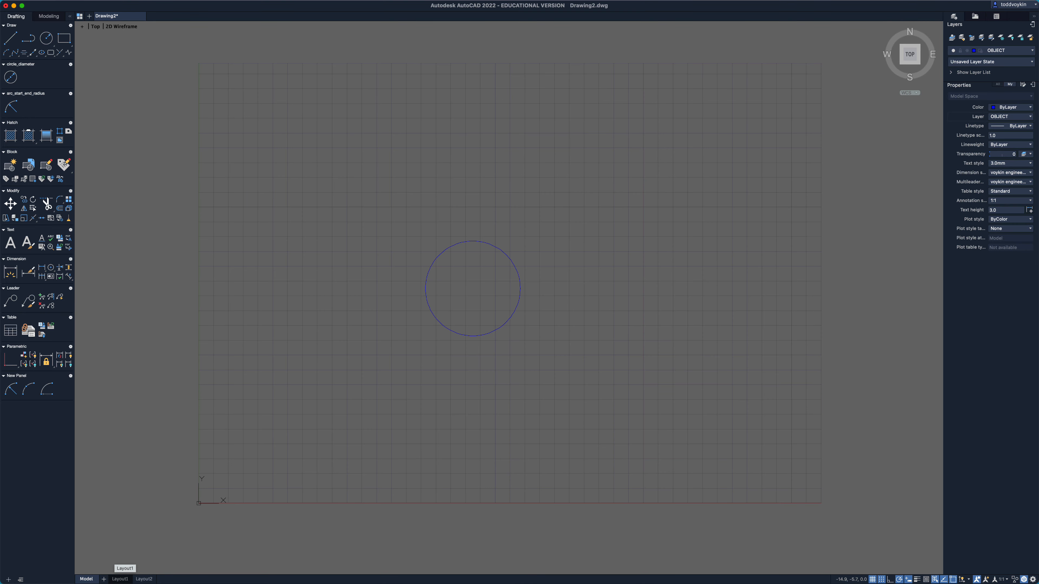
left_click(496, 328)
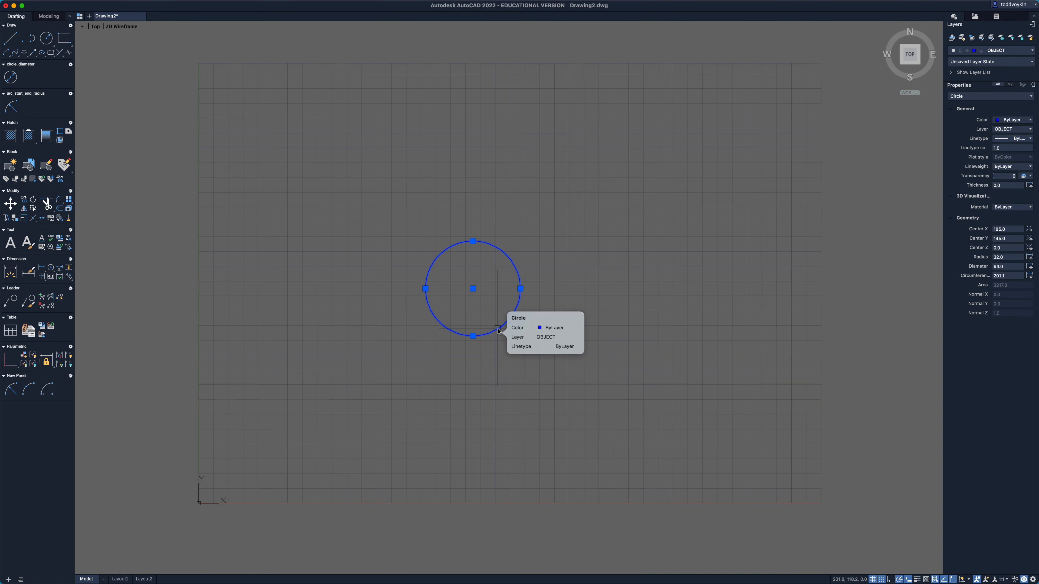
key("Delete")
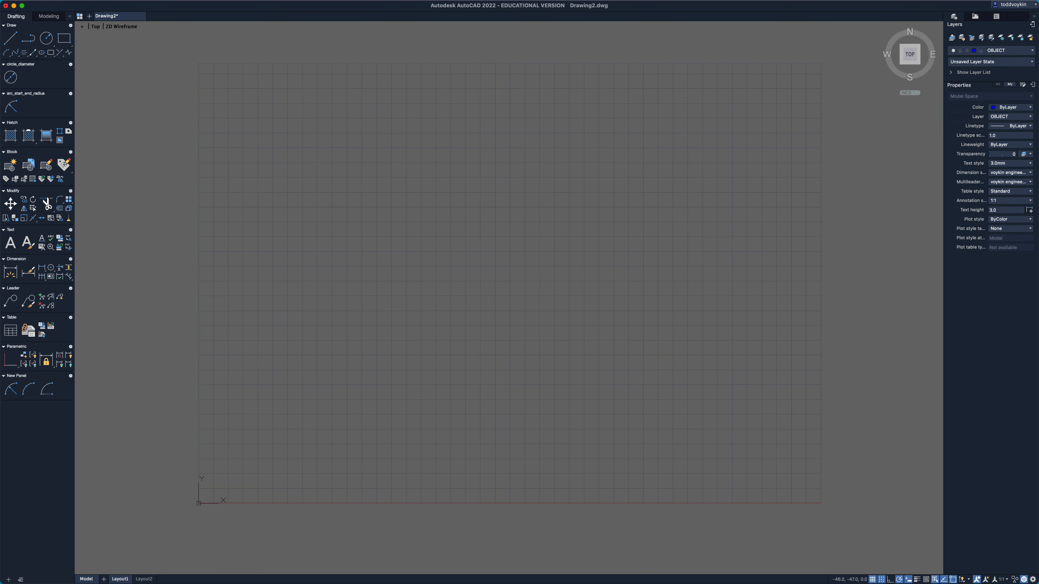
left_click(119, 578)
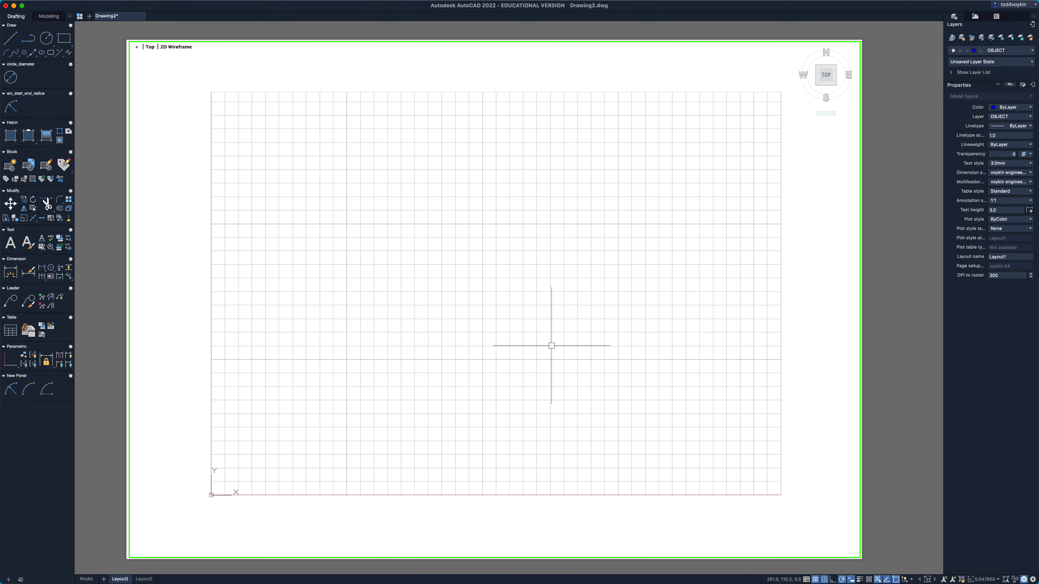
Return Layout1 to paper space and draw a test circle directly on the sheet near its middle.
double_click(816, 558)
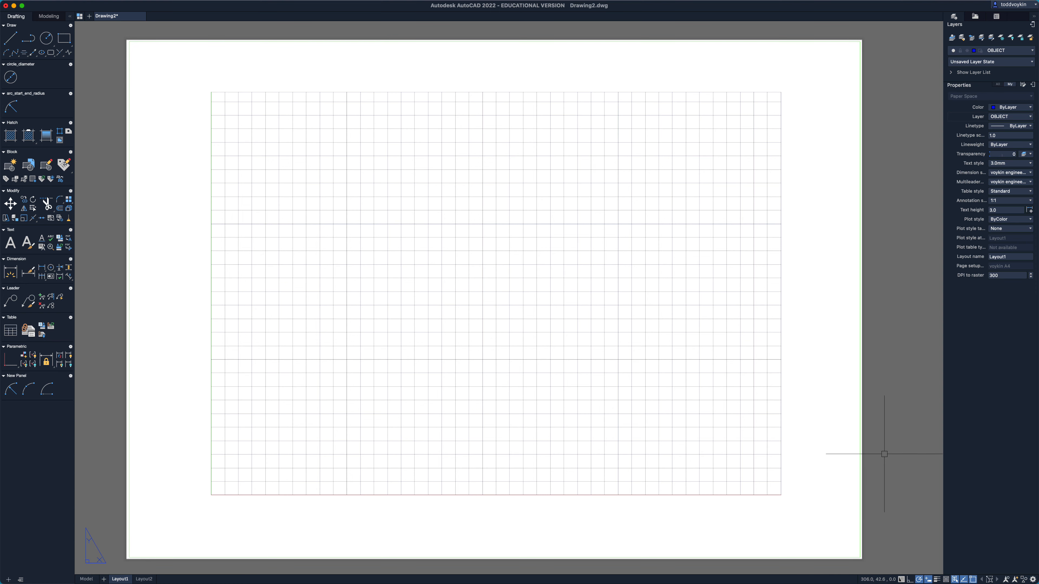
right_click(601, 383)
left_click(613, 401)
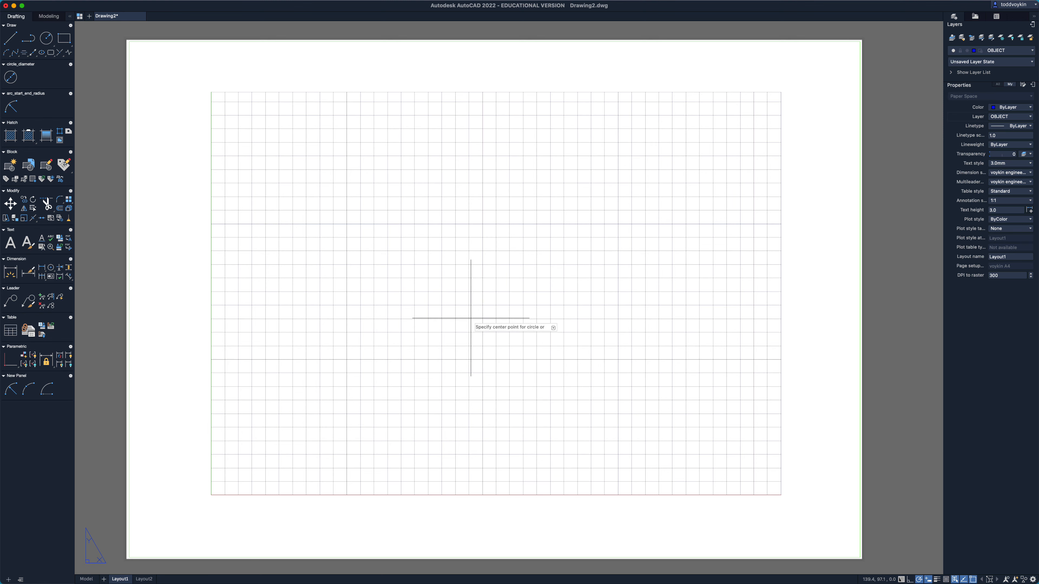
left_click(469, 315)
left_click(514, 315)
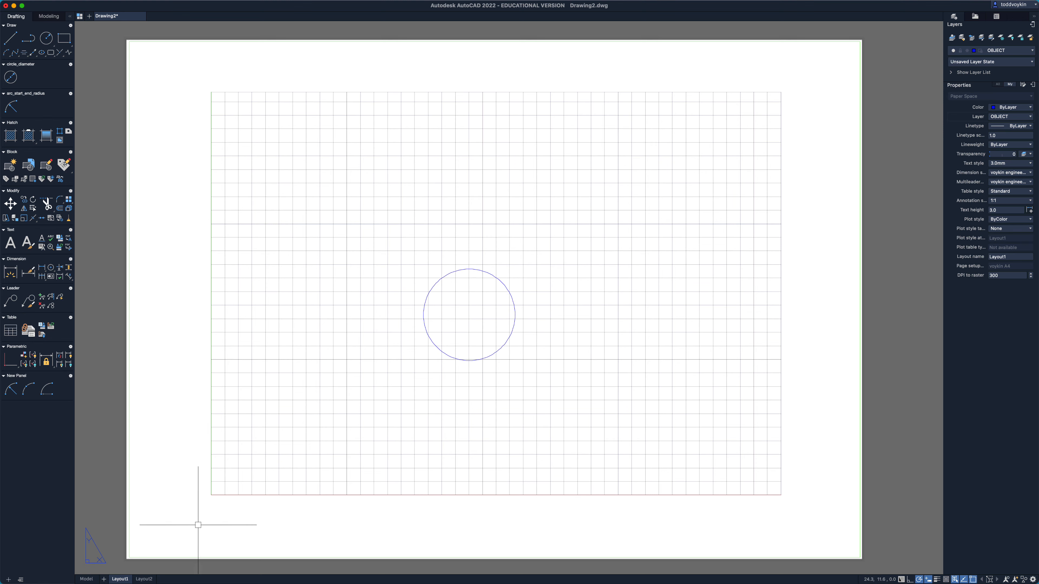
Examine the Model view and the Layout1 viewport to check in which space the sheet's circle exists.
left_click(86, 578)
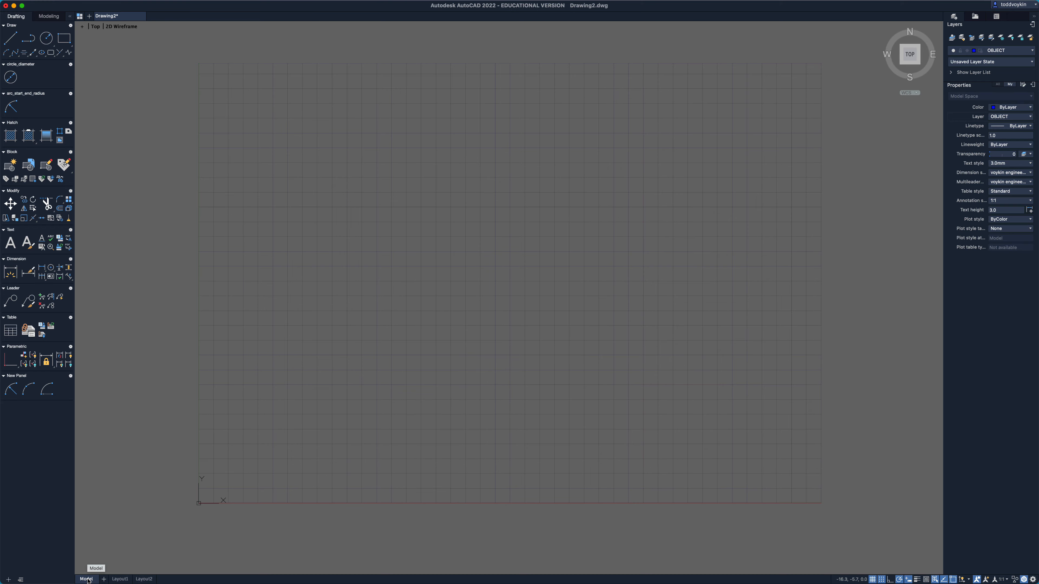
left_click(120, 579)
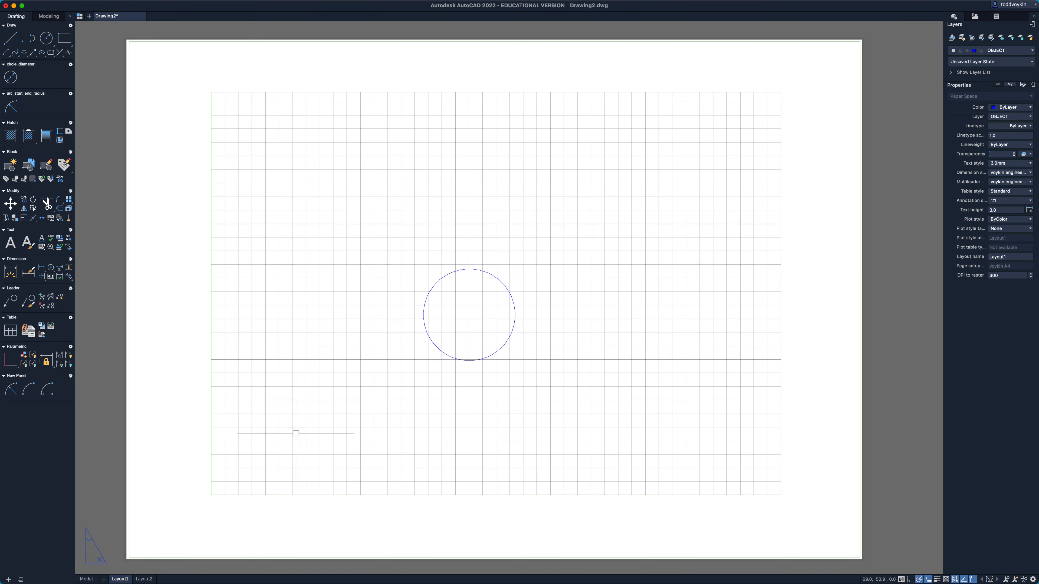
left_click(443, 353)
key("Escape")
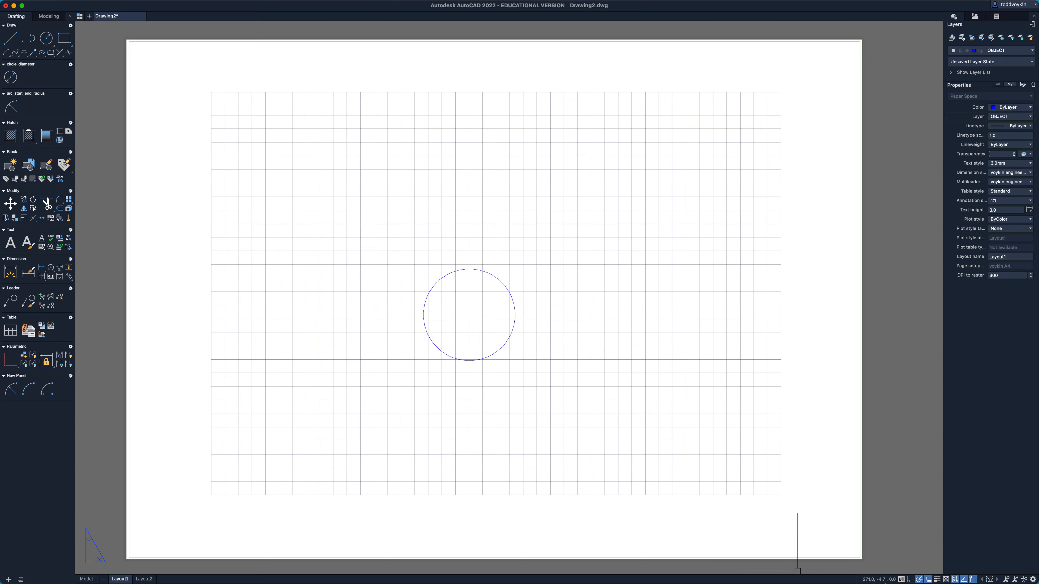
left_click(901, 580)
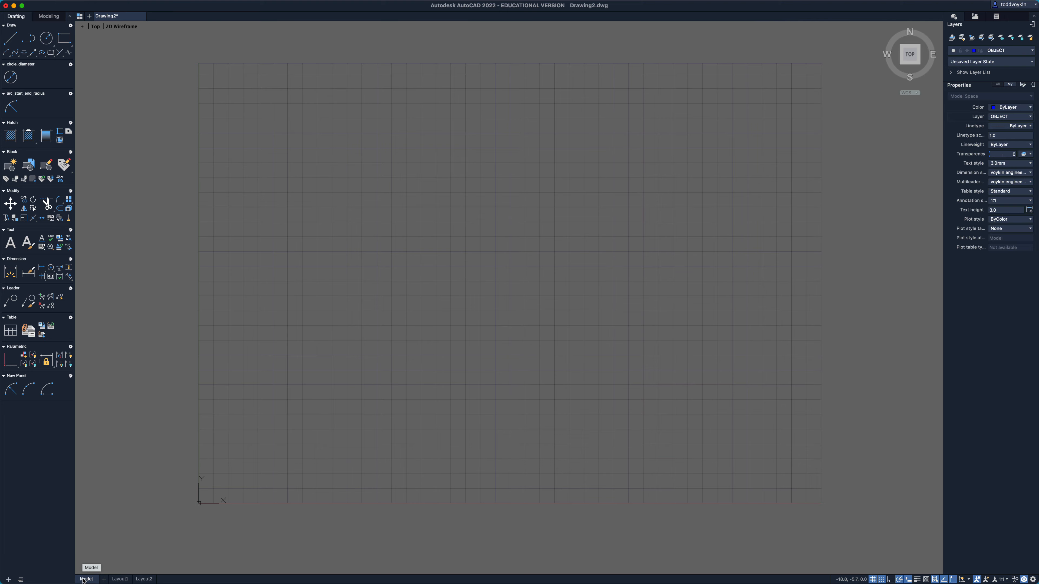
left_click(120, 579)
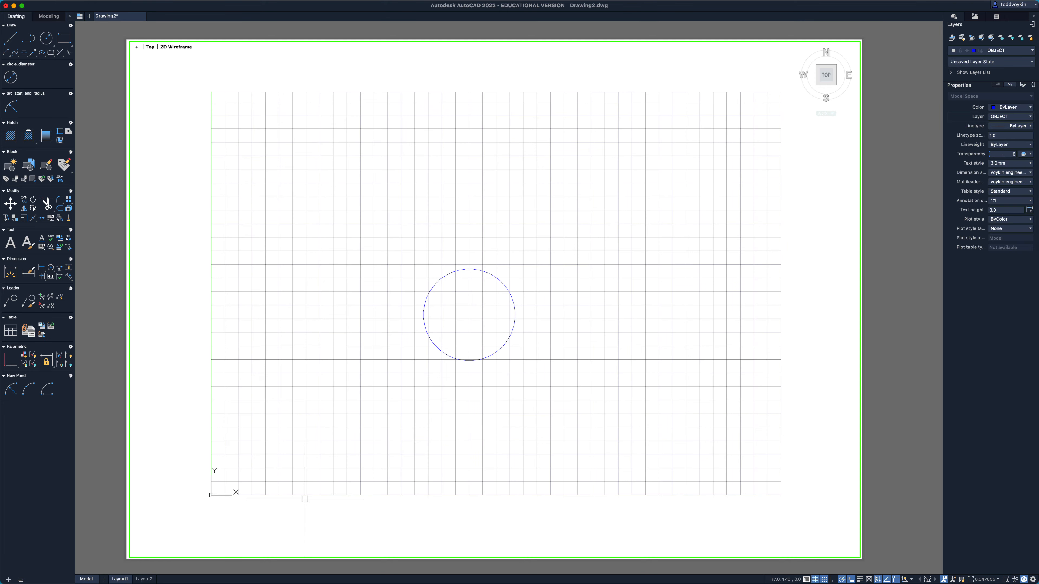
Return Layout1 to paper space and delete the test circle from the sheet.
left_click(806, 580)
left_click(508, 342)
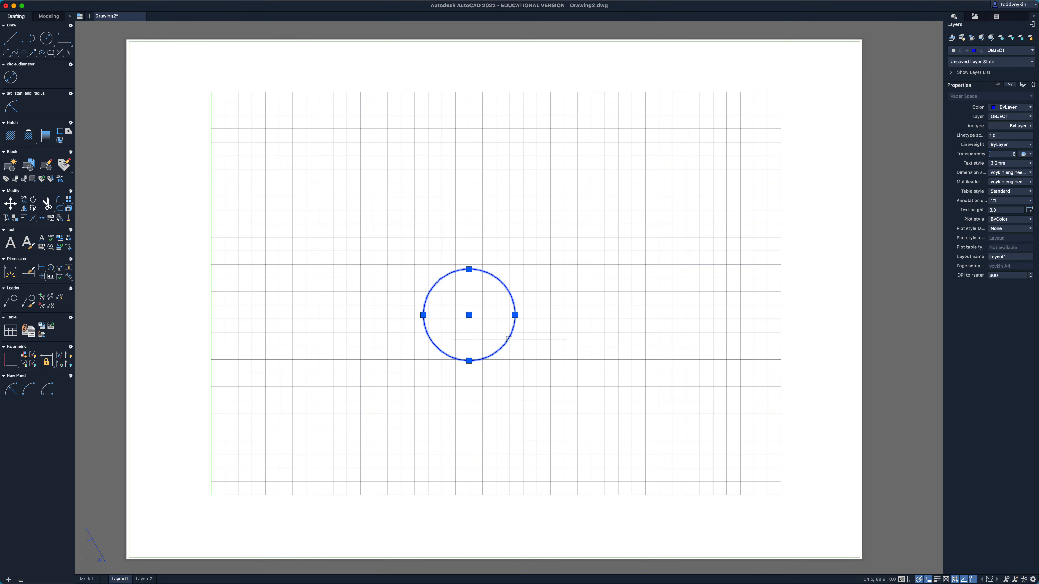
key("Delete")
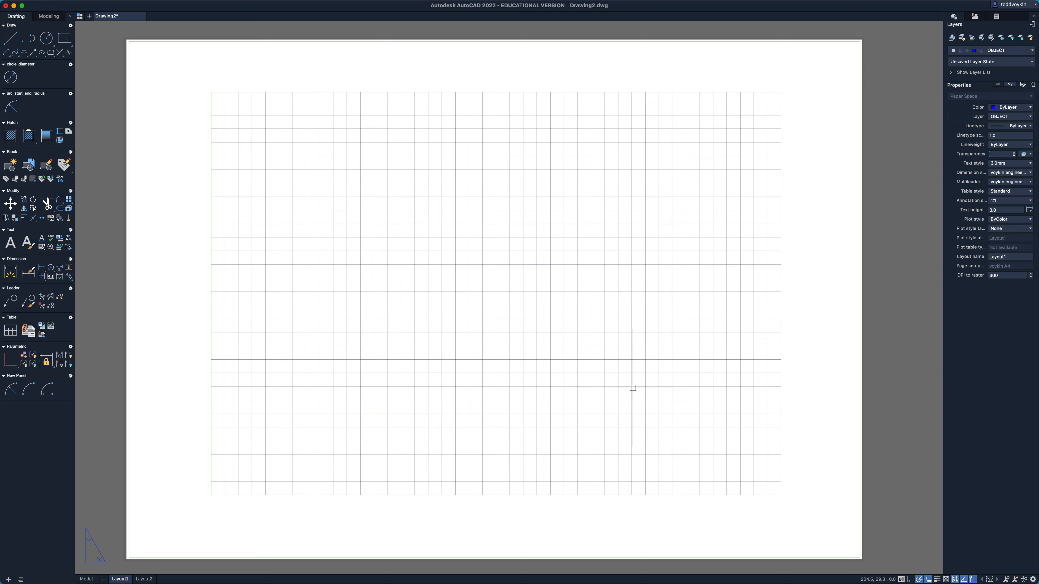
Rename Layout1 as A4.
right_click(120, 581)
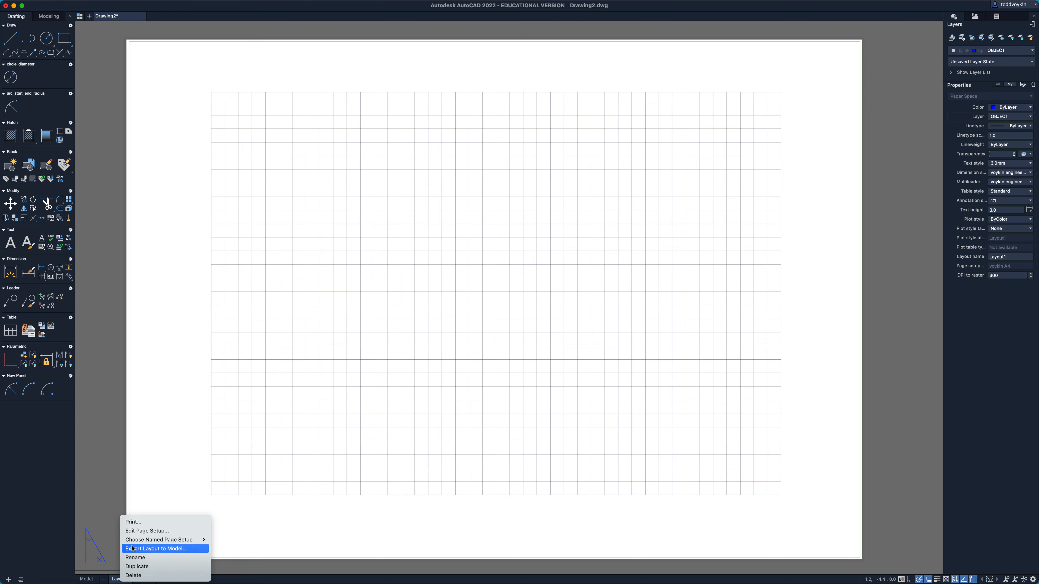
left_click(142, 562)
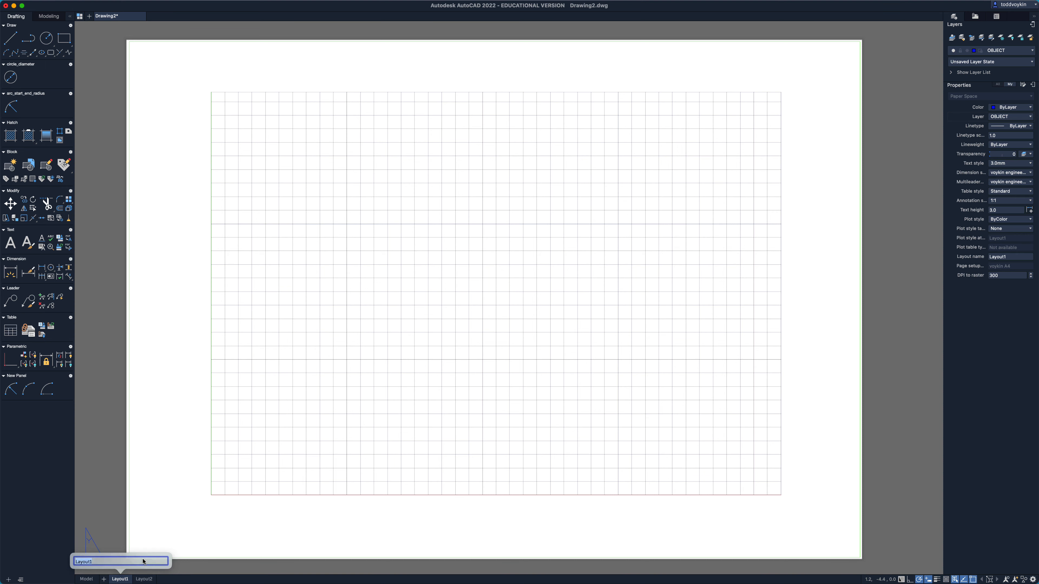
type("A4")
key("Return")
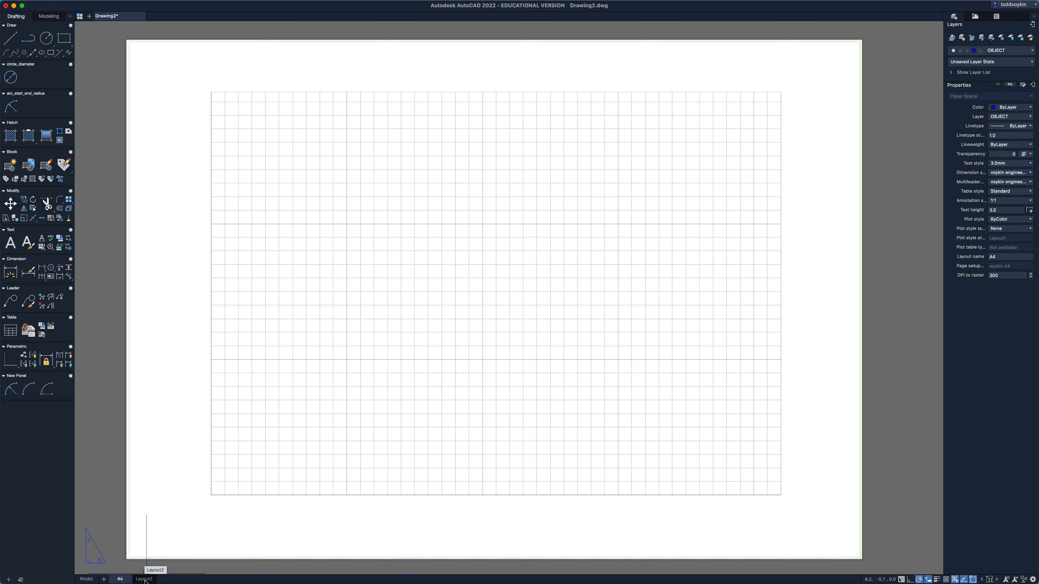
Create a new page setup named voykin A3 for Layout2, starting from Layout2's own settings.
left_click(144, 578)
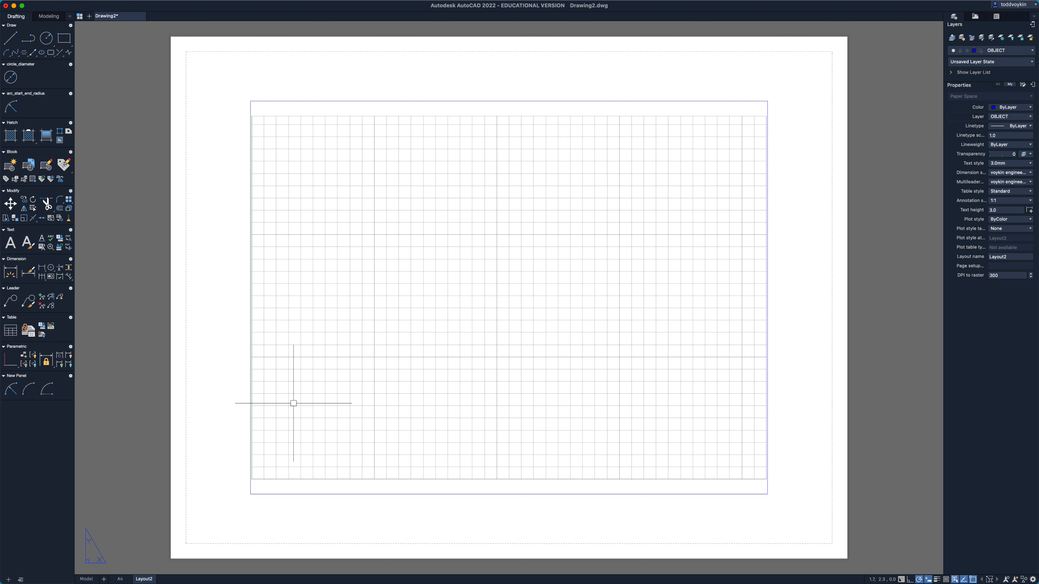
type("page")
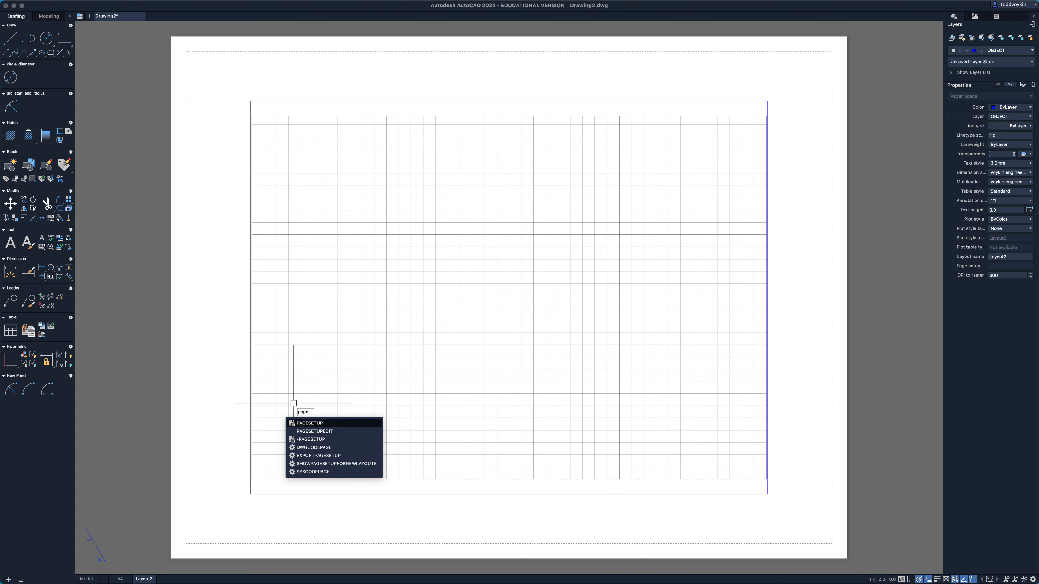
left_click(308, 423)
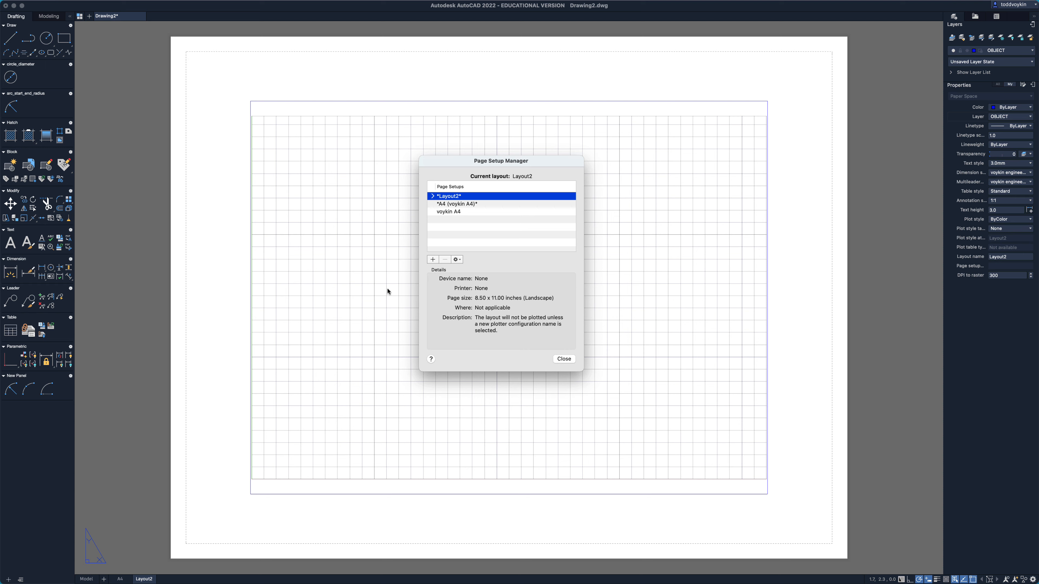
left_click(432, 259)
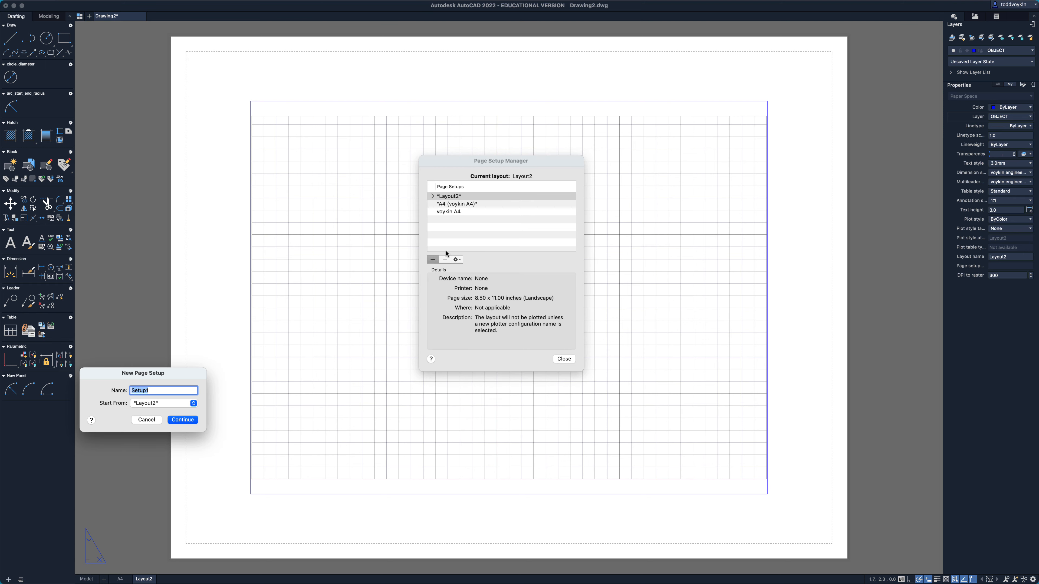
type("voykin A3")
key("Return")
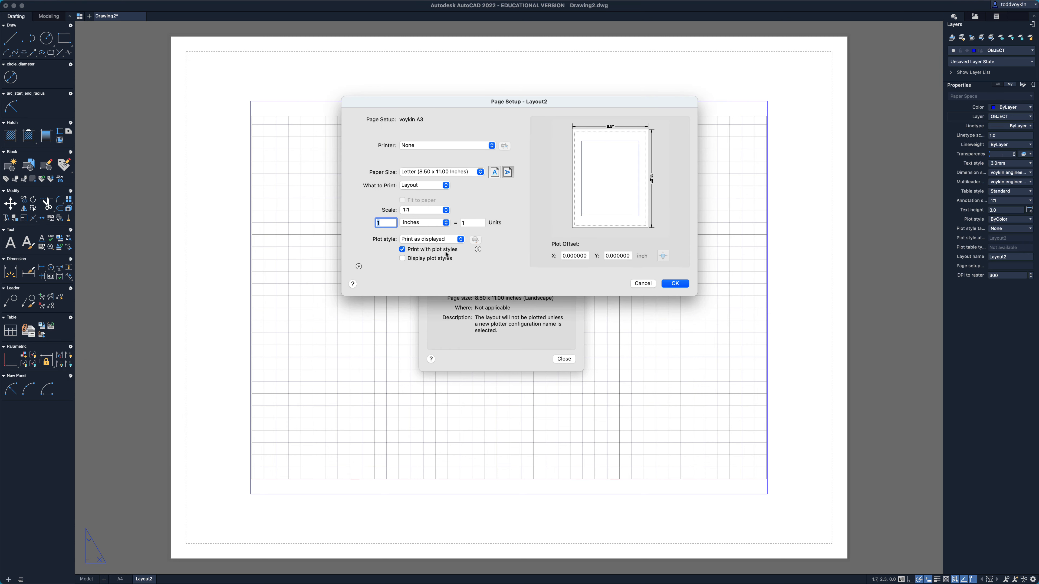
Set the voykin A3 page setup's plot units to mm at a 1:1 scale.
left_click(414, 221)
left_click(414, 231)
left_click(418, 211)
left_click(409, 220)
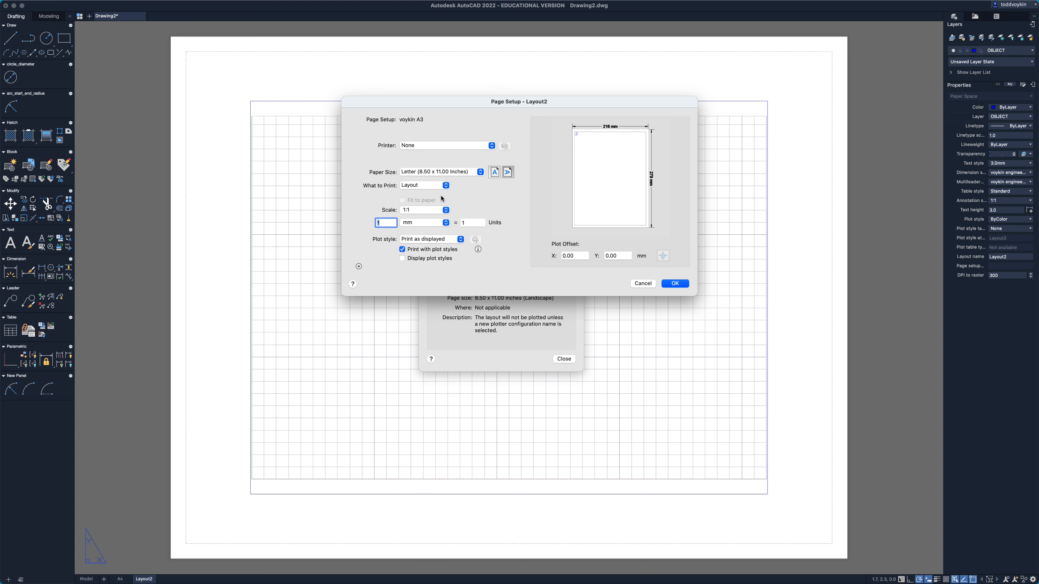
Assign the AutoCAD PDF (High Quality Print) printer and the ISO full bleed A3 (420.00 x 297.00 MM) paper size.
left_click(474, 146)
left_click(470, 169)
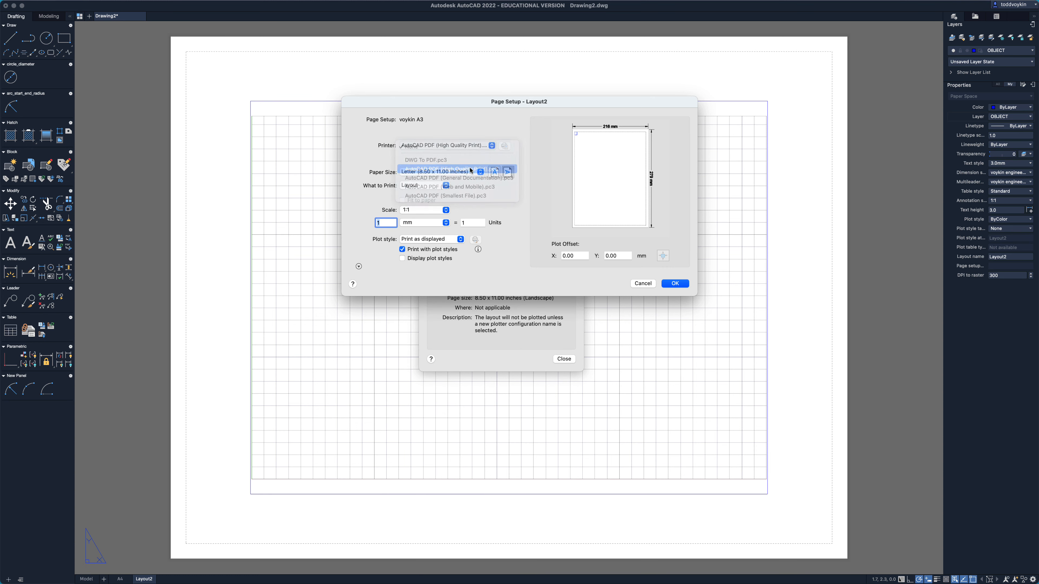
left_click(506, 173)
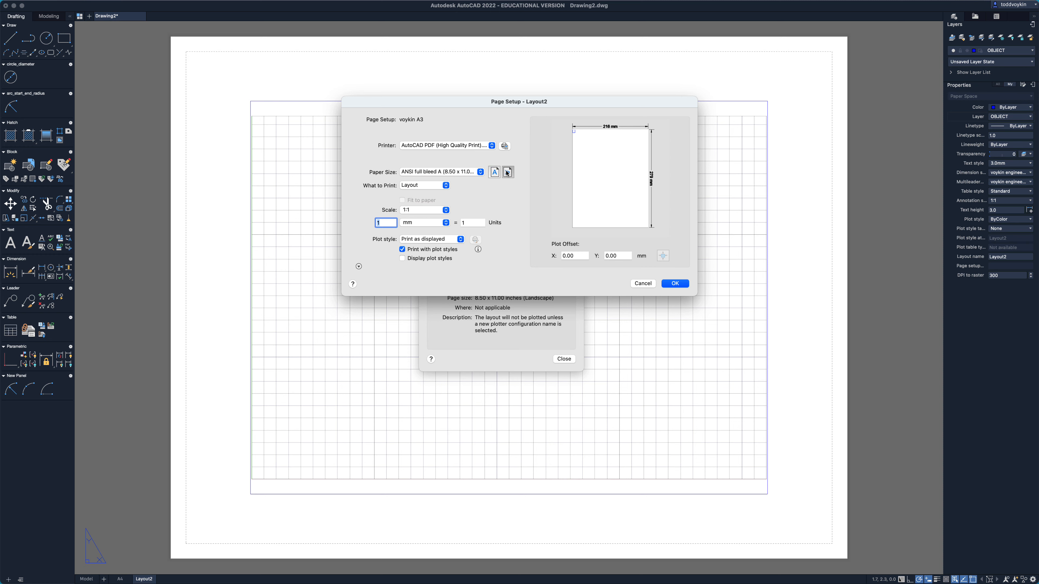
left_click(481, 172)
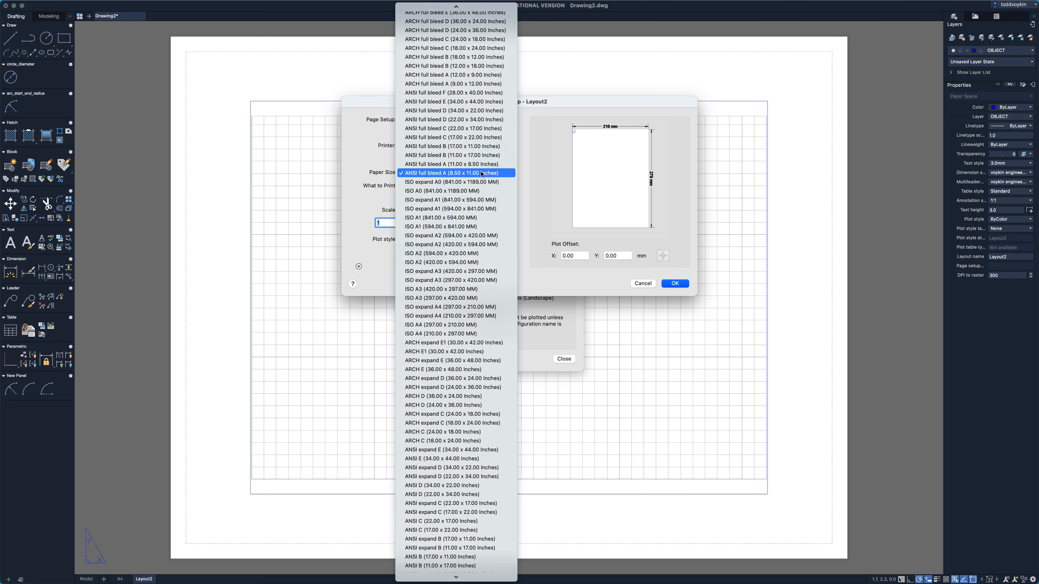
scroll(470, 172, "up", 10)
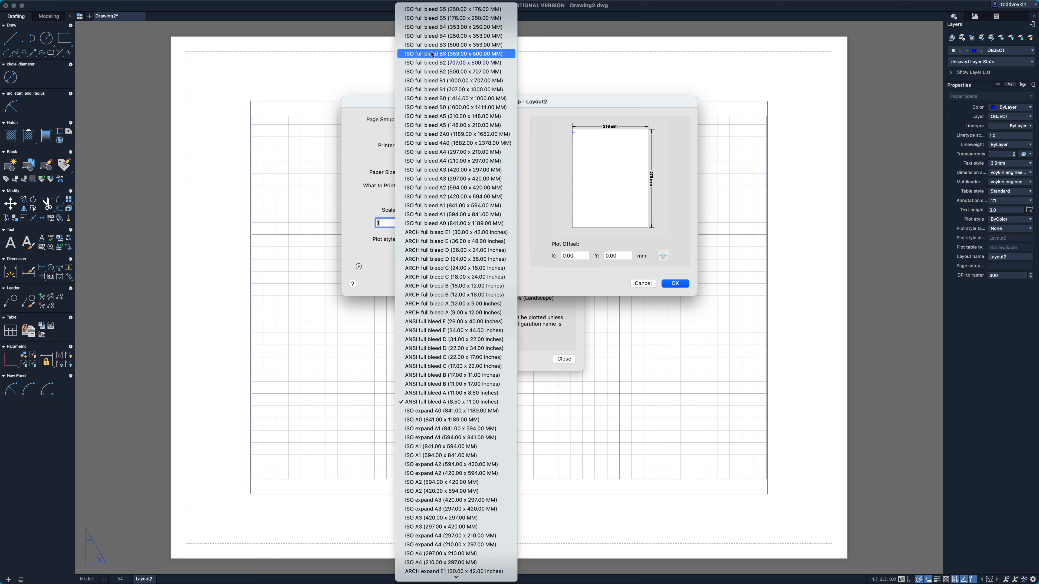
left_click(474, 170)
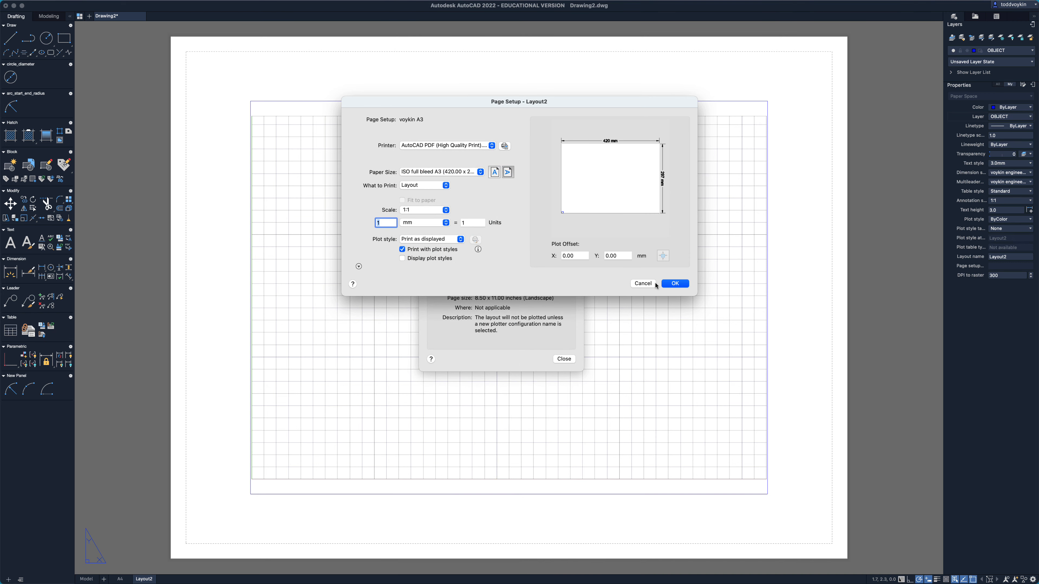
Save the voykin A3 page setup and apply it to Layout2.
left_click(675, 286)
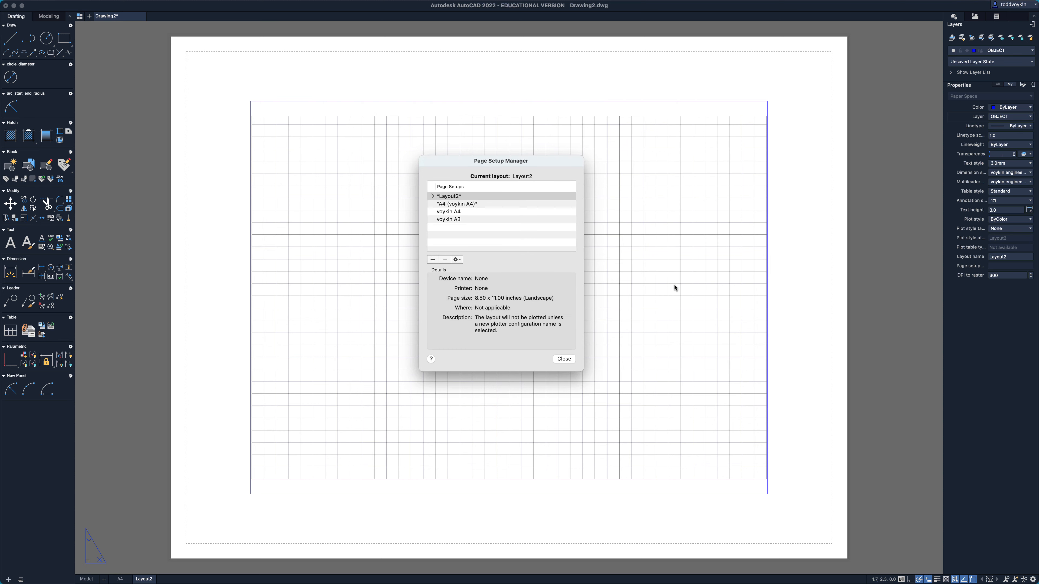
left_click(431, 220)
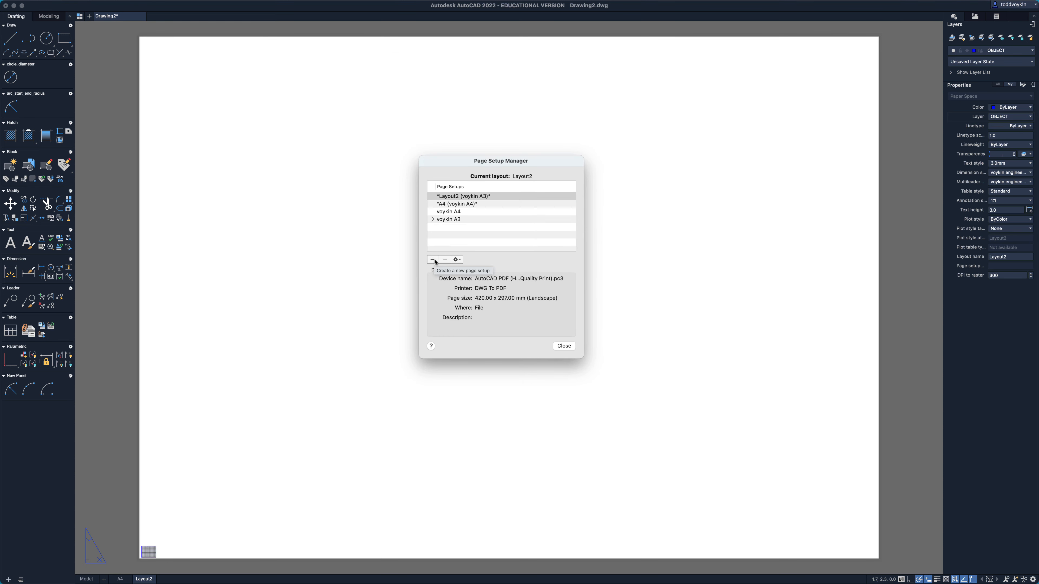
left_click(564, 346)
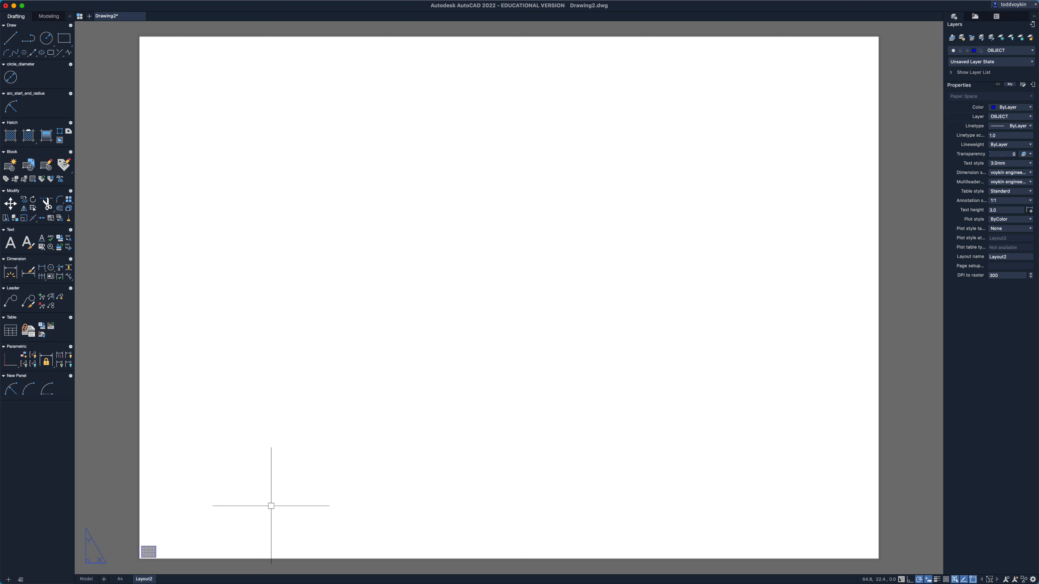
Stretch Layout2's small viewport from its upper-right corner to about 418 by 295 mm, nearly filling the A3 sheet.
left_click(157, 550)
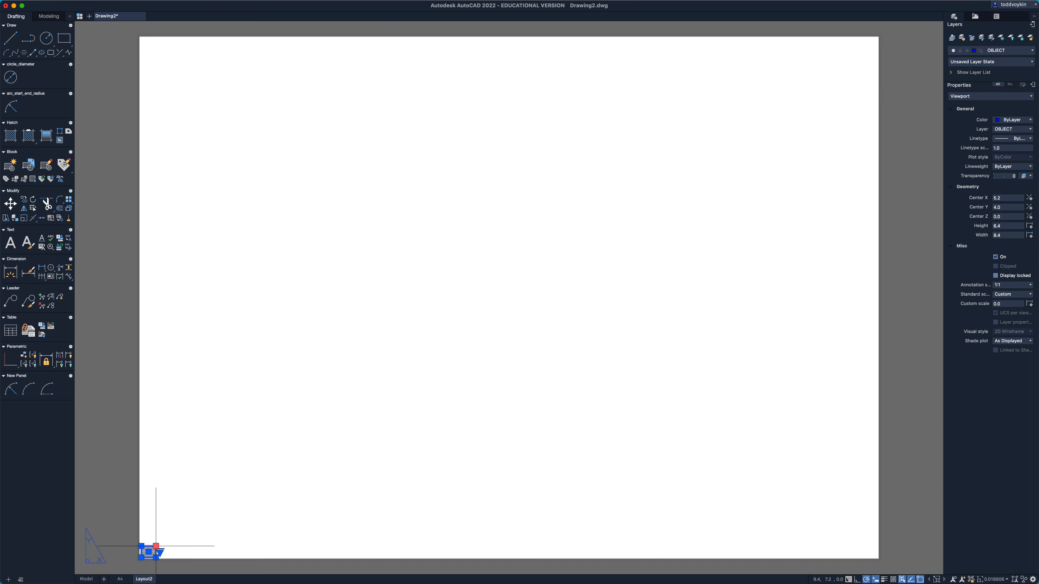
left_click(155, 546)
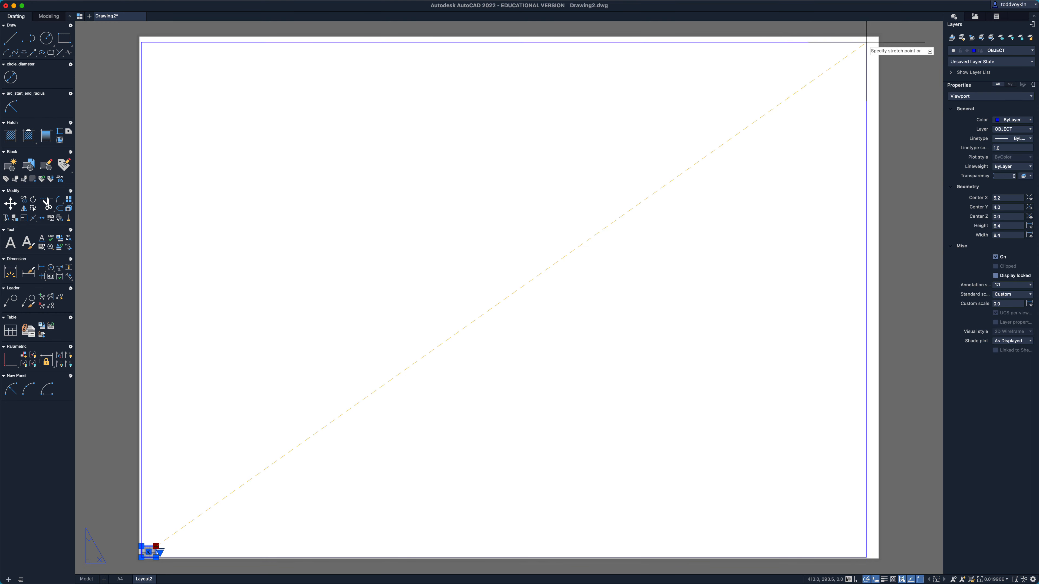
left_click(876, 38)
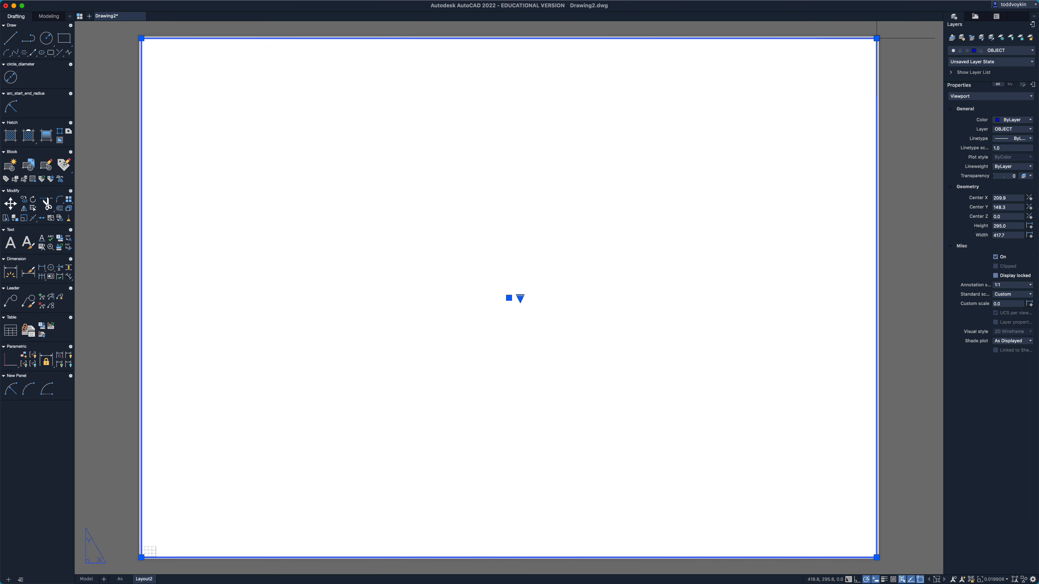
Put the A3 sheet's viewport on the VIEW layer.
left_click(1016, 129)
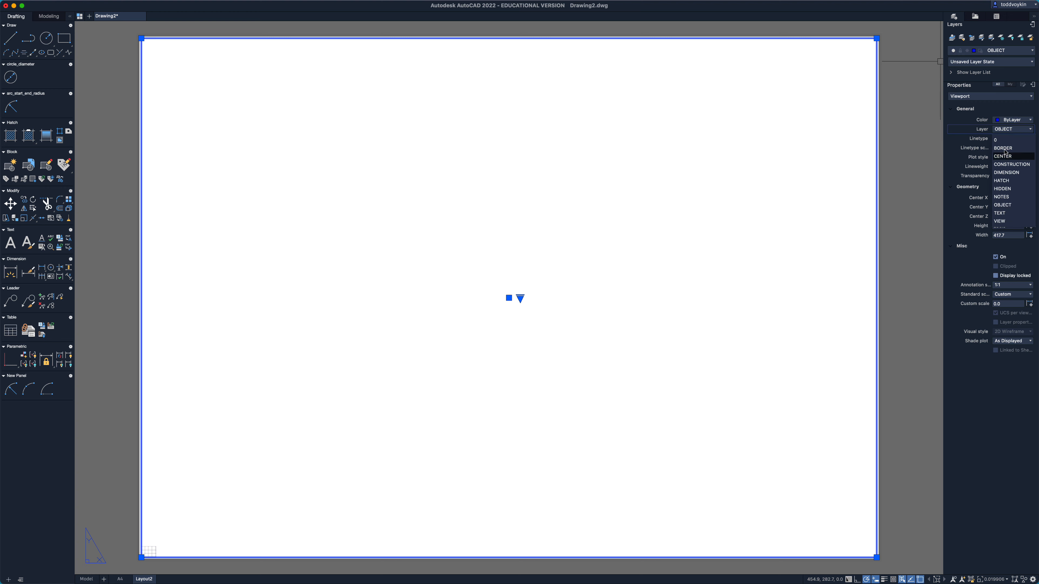
left_click(1004, 221)
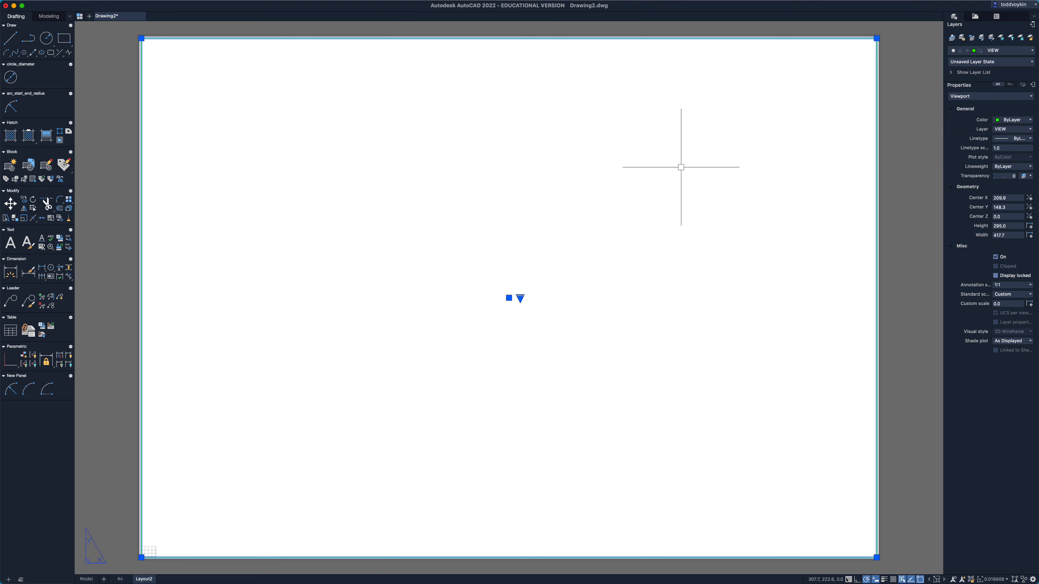
key("Escape")
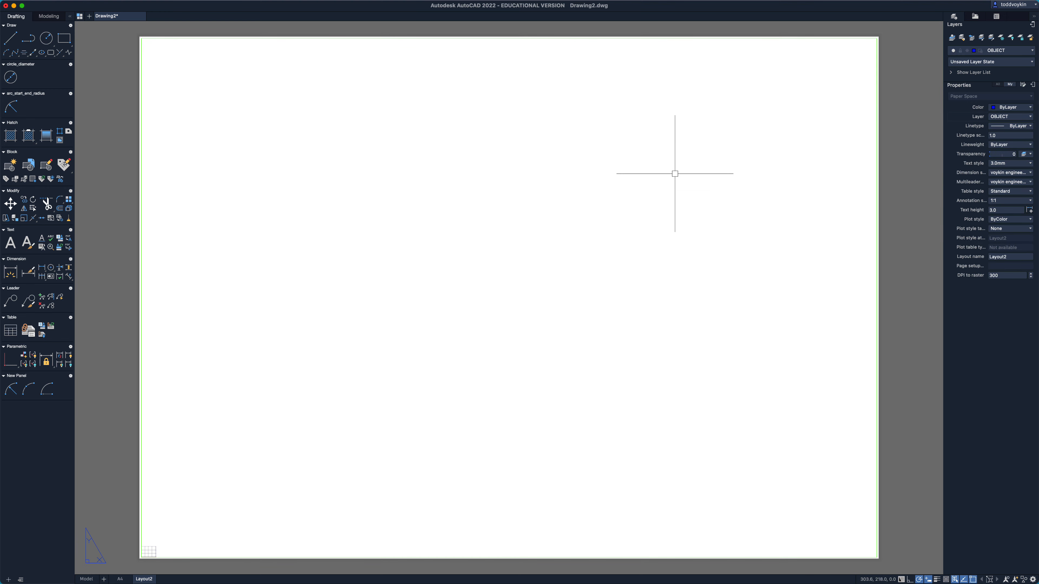
Fit and centre the model grid area inside Layout2's viewport, and turn off the grid display there before returning to paper space.
left_click(901, 579)
middle_click(382, 338)
middle_click(382, 338)
scroll(382, 338, "down", 2)
scroll(382, 337, "up", 1)
middle_click_drag(381, 338, 410, 327)
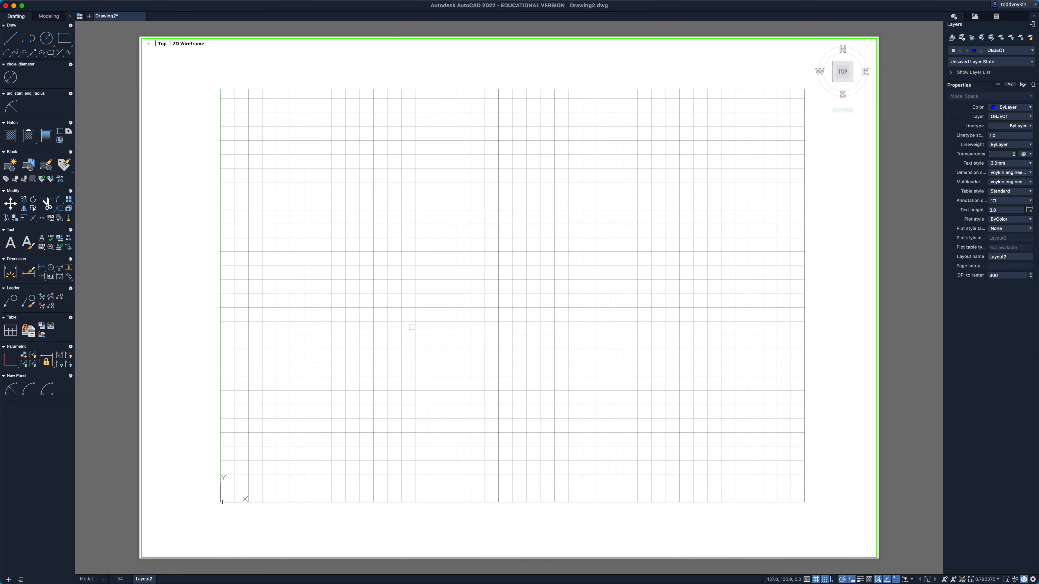
left_click(816, 580)
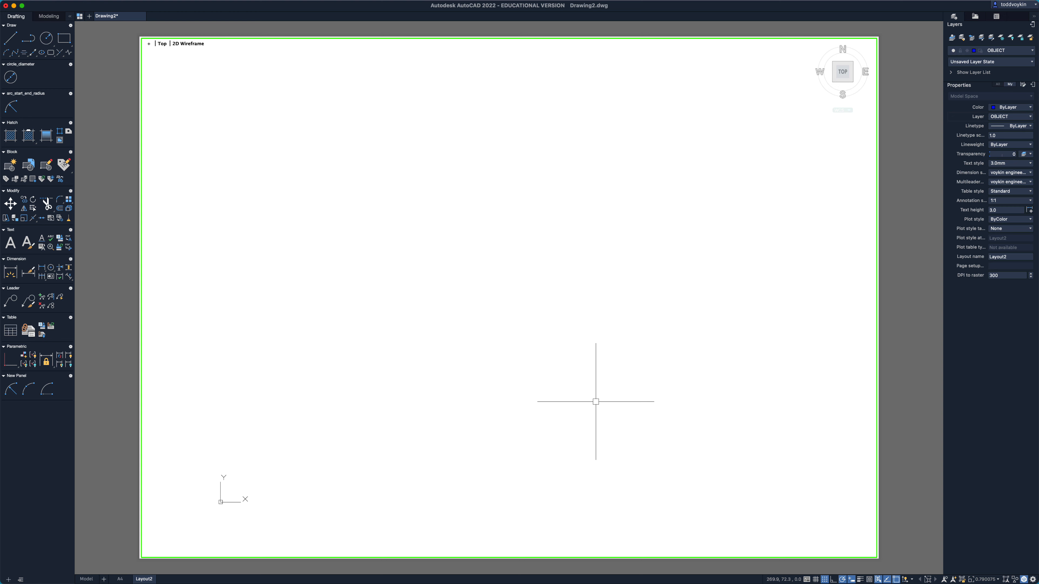
double_click(806, 573)
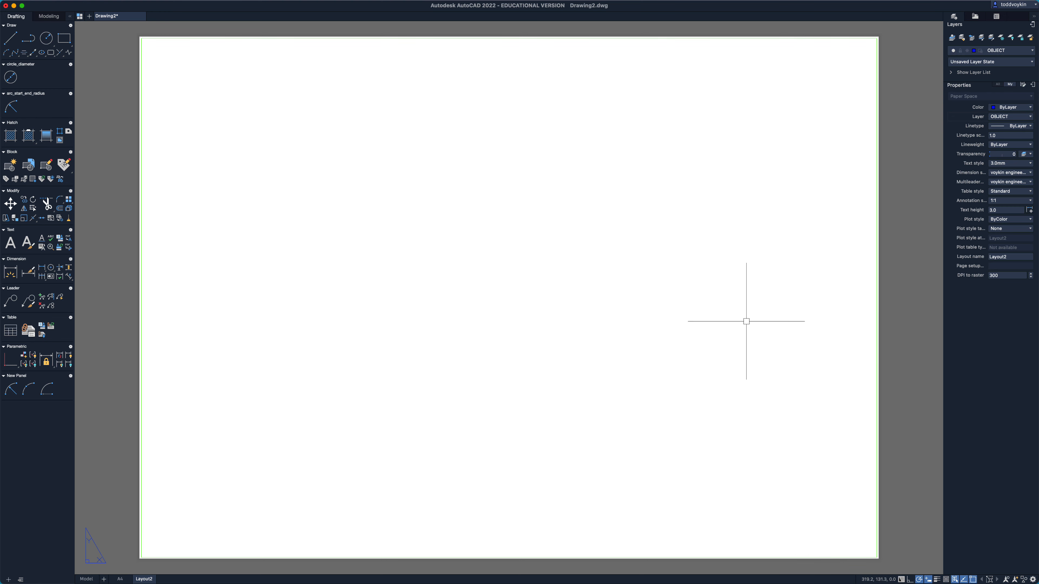
Rename Layout2 as A3.
right_click(146, 580)
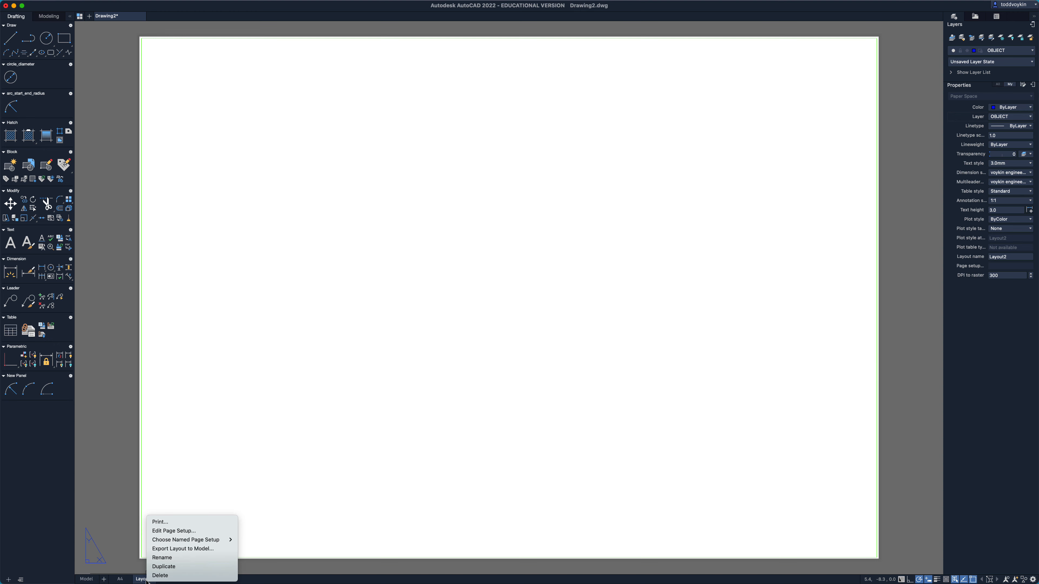
left_click(162, 558)
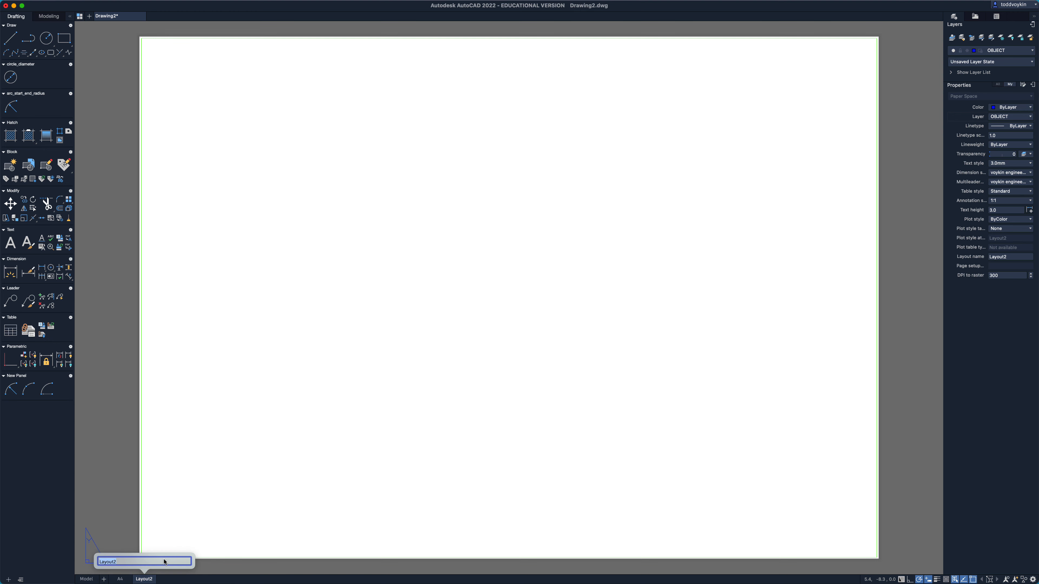
type("A3")
key("Return")
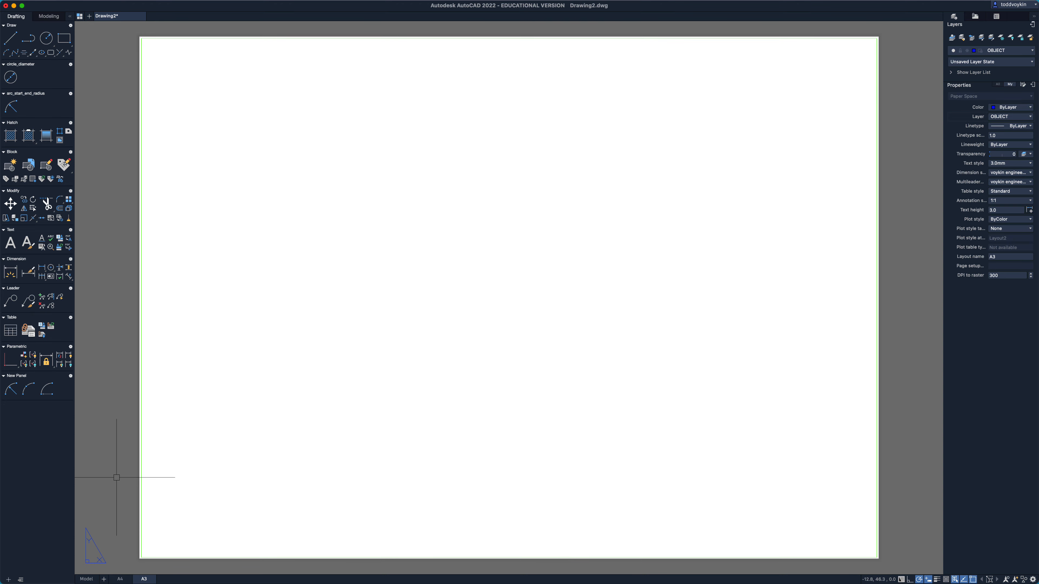
Turn off the grid display inside the A4 layout's viewport and return the layout to paper space.
left_click(119, 579)
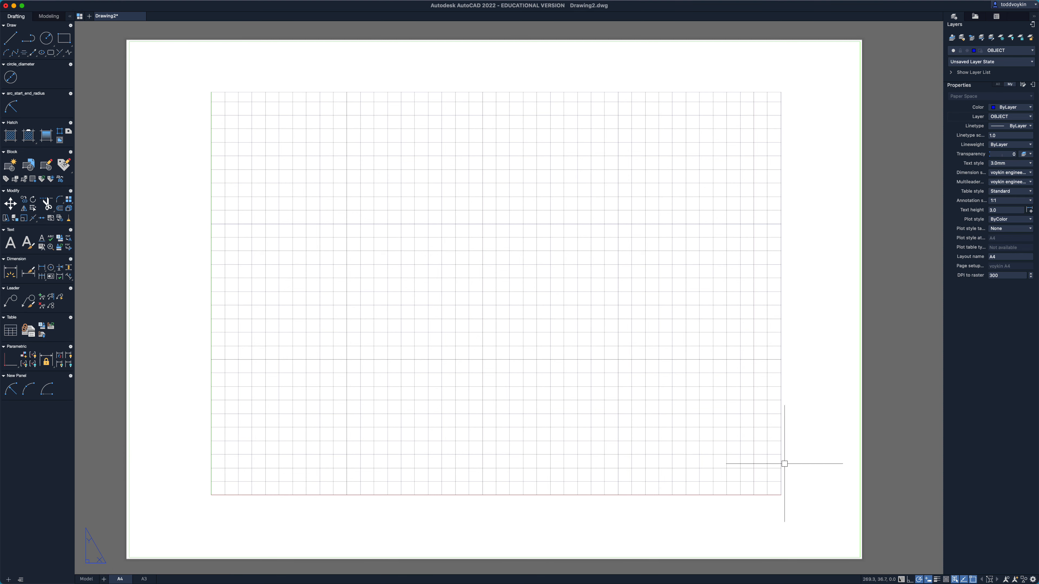
left_click(902, 580)
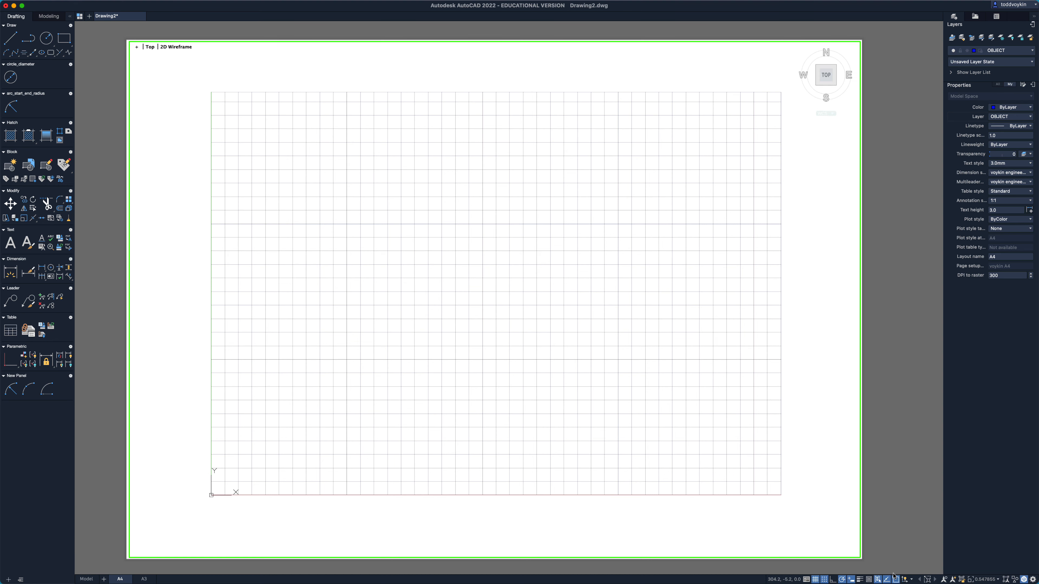
left_click(815, 580)
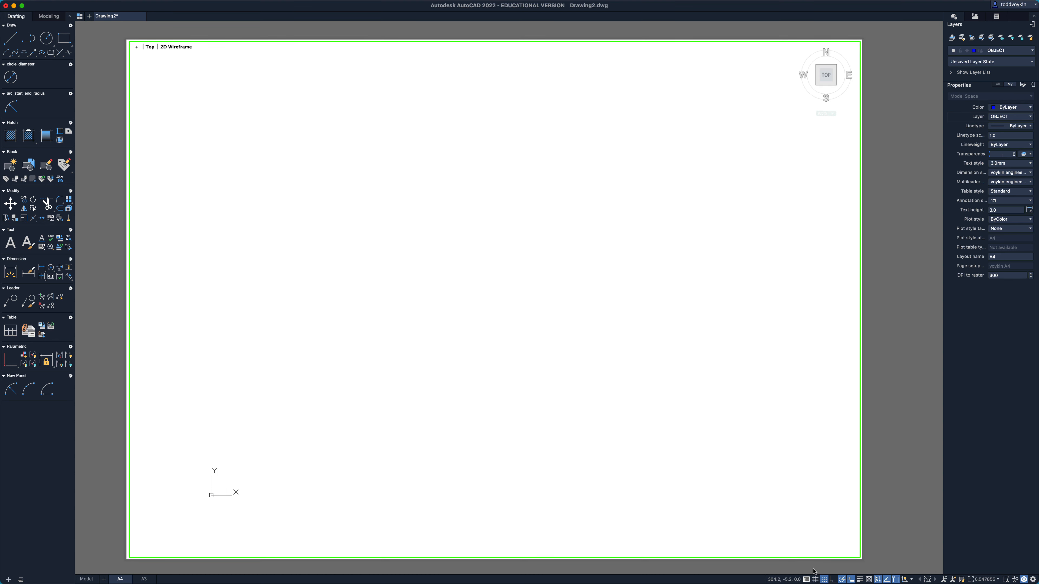
left_click(806, 580)
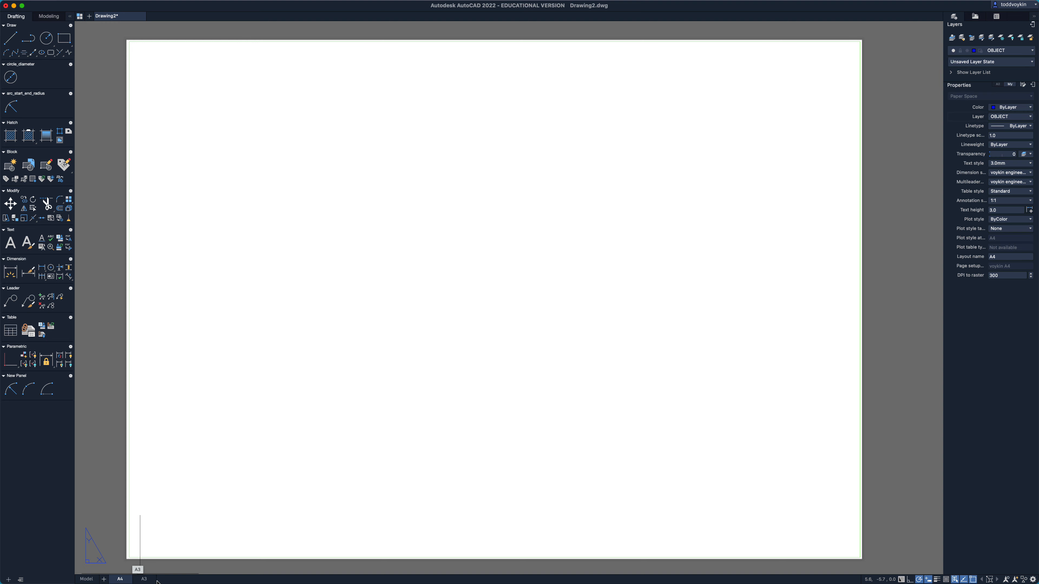
Add a new layout after A3 and name it A2.
left_click(104, 579)
right_click(168, 579)
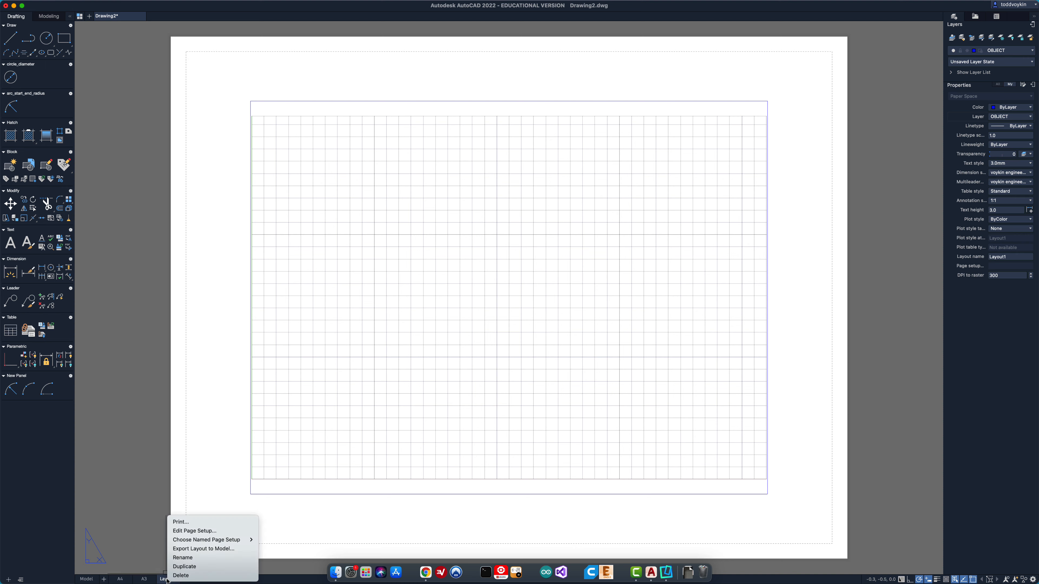
left_click(182, 558)
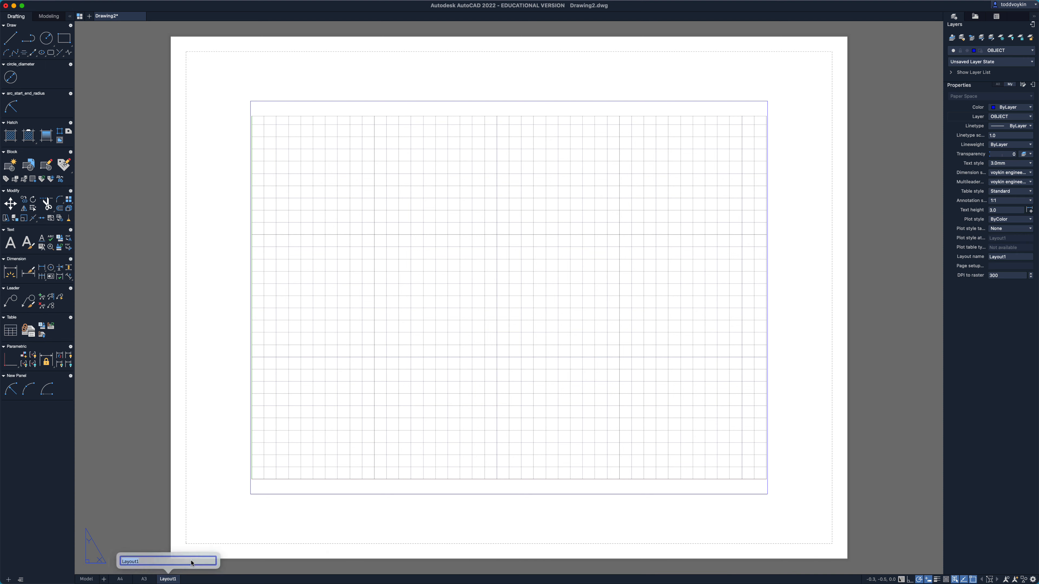
type("A")
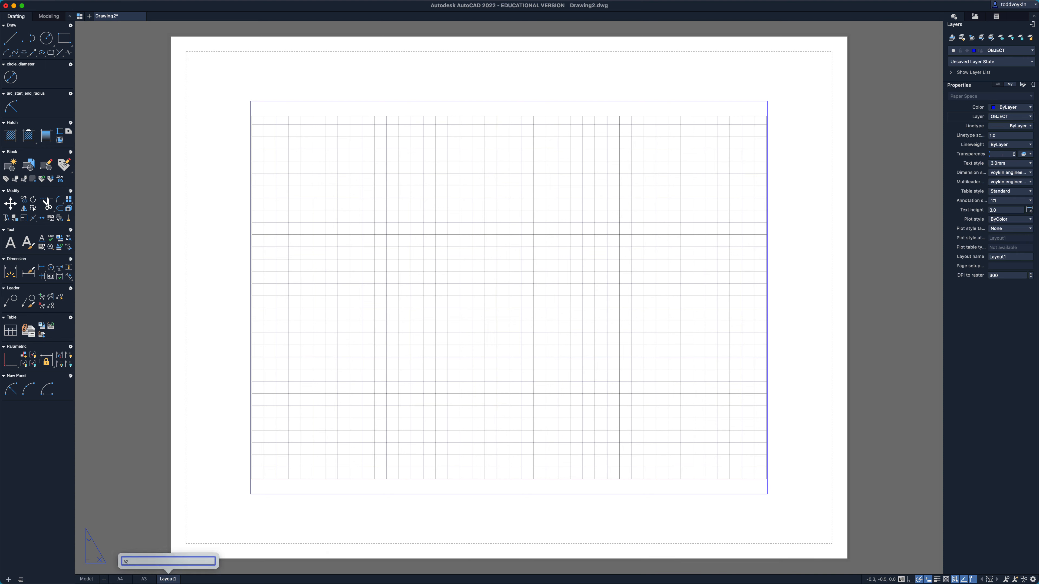
type("2")
key("Return")
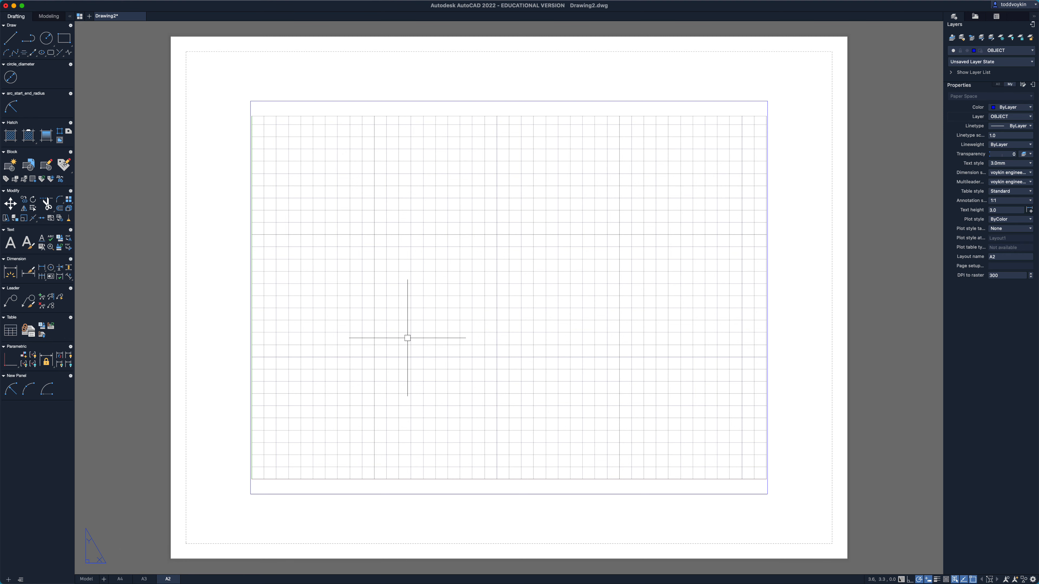
Create a new page setup named voykin A2 for the A2 layout, based on the layout's current settings.
type("page")
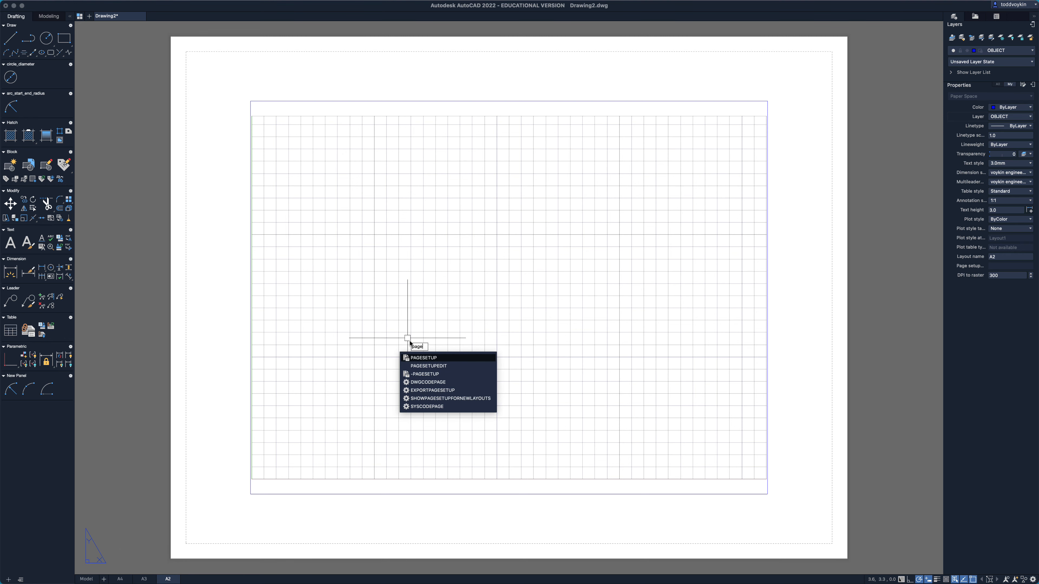
left_click(420, 356)
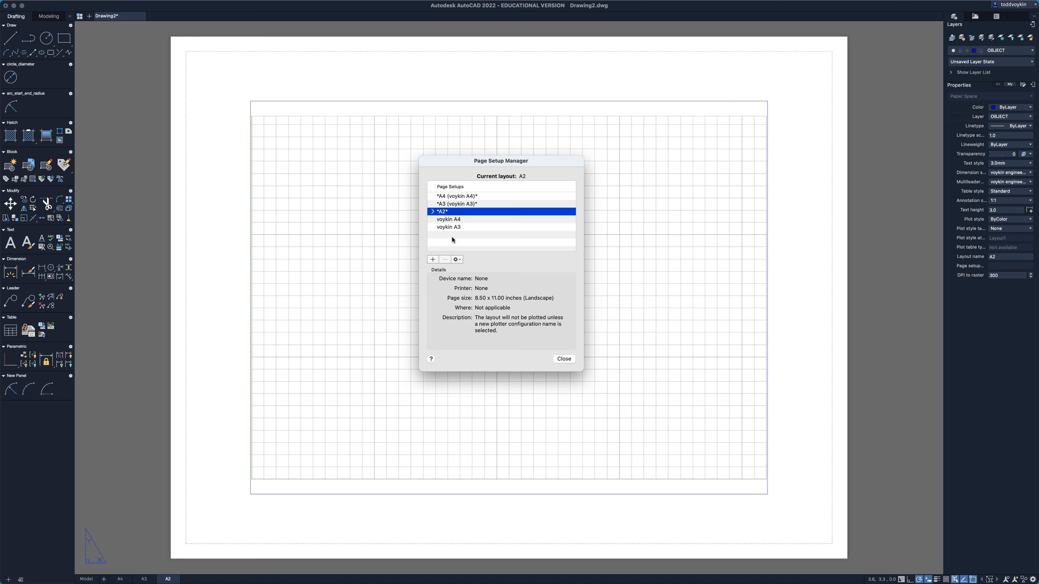
left_click(432, 259)
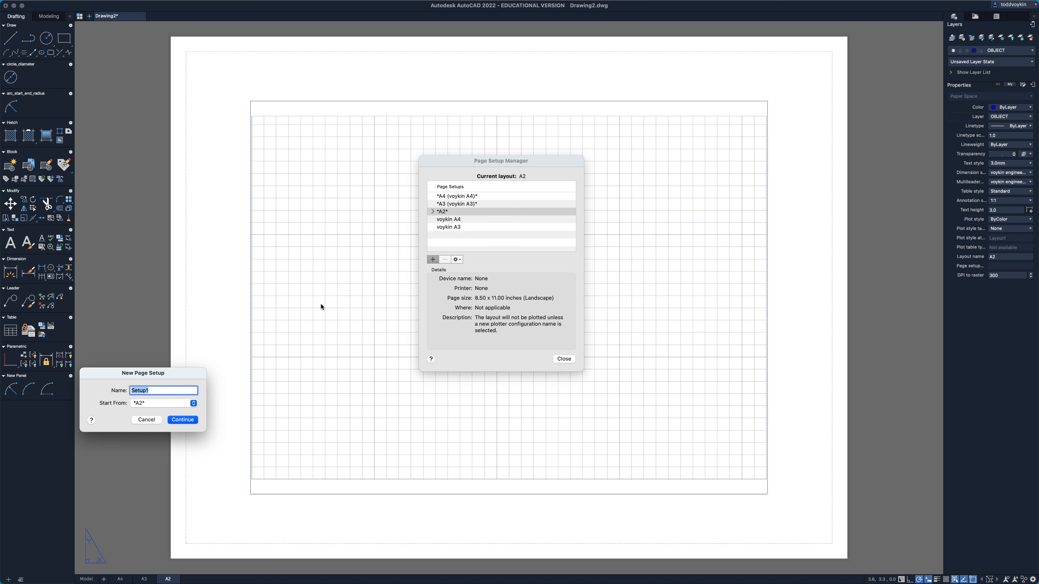
type("voykin A2")
key("Return")
Set the voykin A2 page setup's plot units to millimetres and its scale to 1:1.
left_click(425, 222)
left_click(424, 231)
left_click(422, 211)
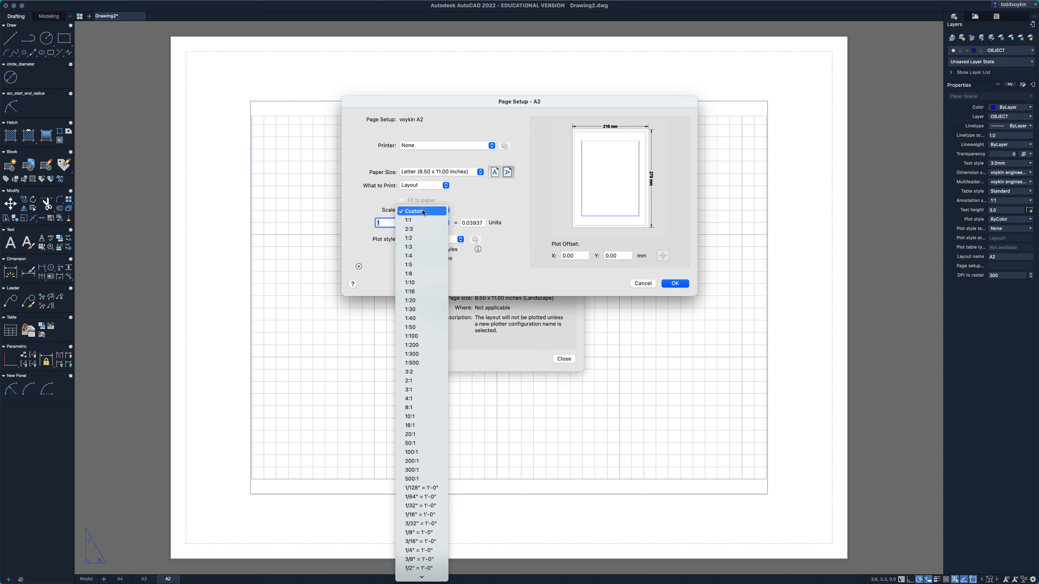
left_click(422, 213)
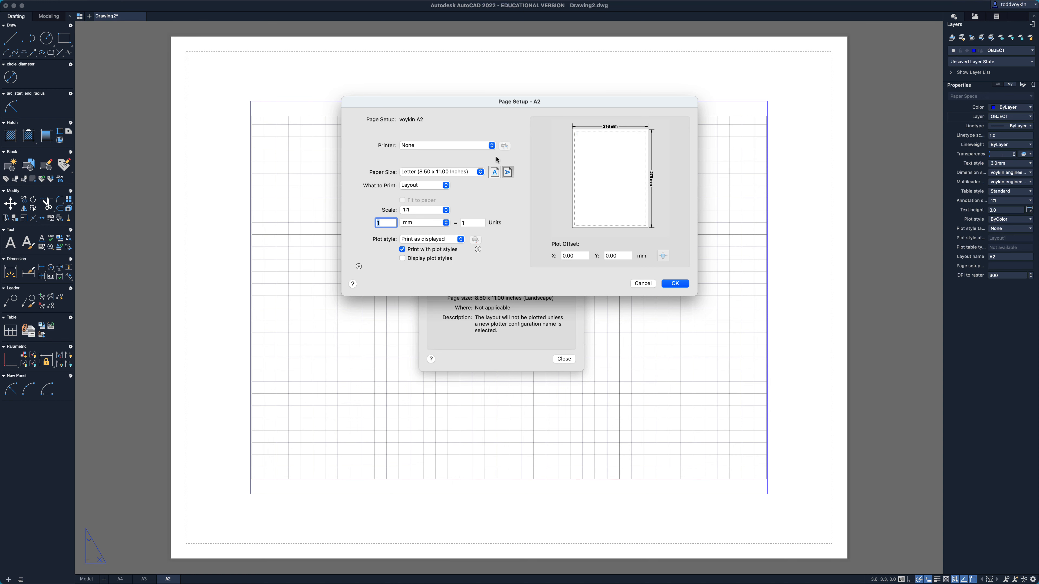
Set voykin A2 to the AutoCAD PDF (High Quality Print) printer and ISO full bleed A2 (594 x 420 mm) paper, and apply it to the A2 layout.
left_click(491, 146)
left_click(429, 172)
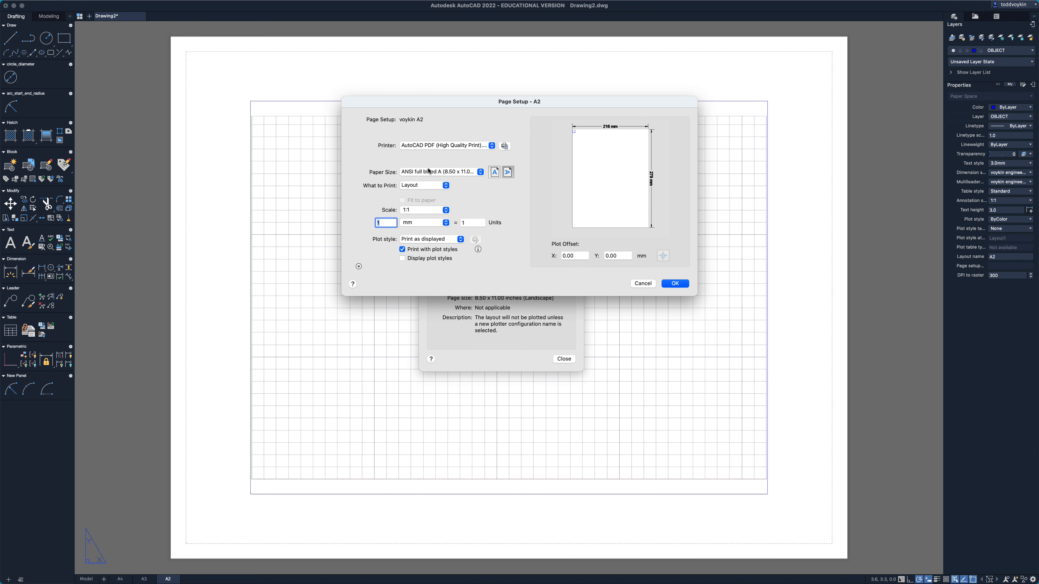
left_click(481, 173)
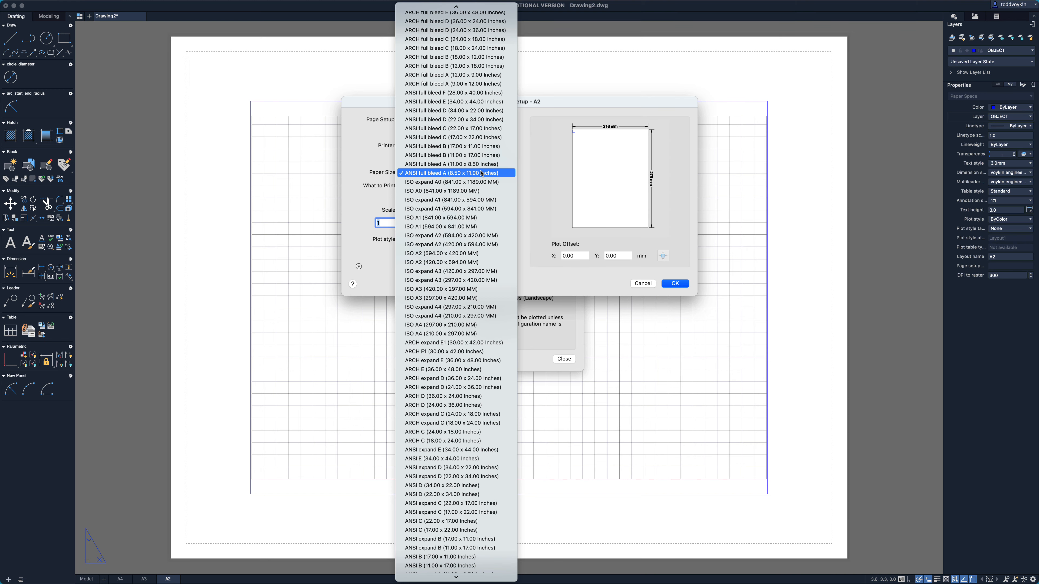
scroll(481, 173, "up", 10)
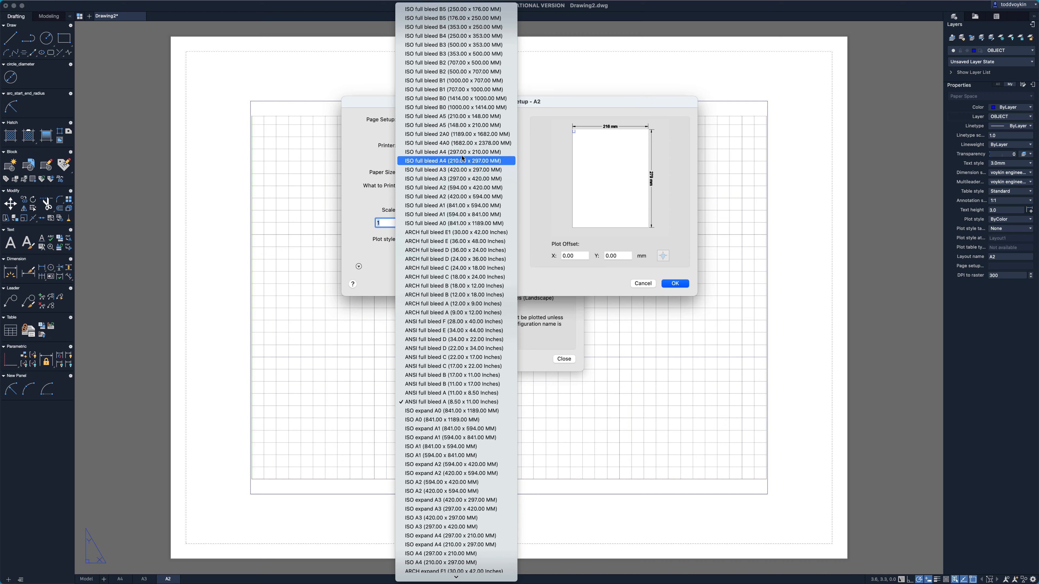
left_click(462, 188)
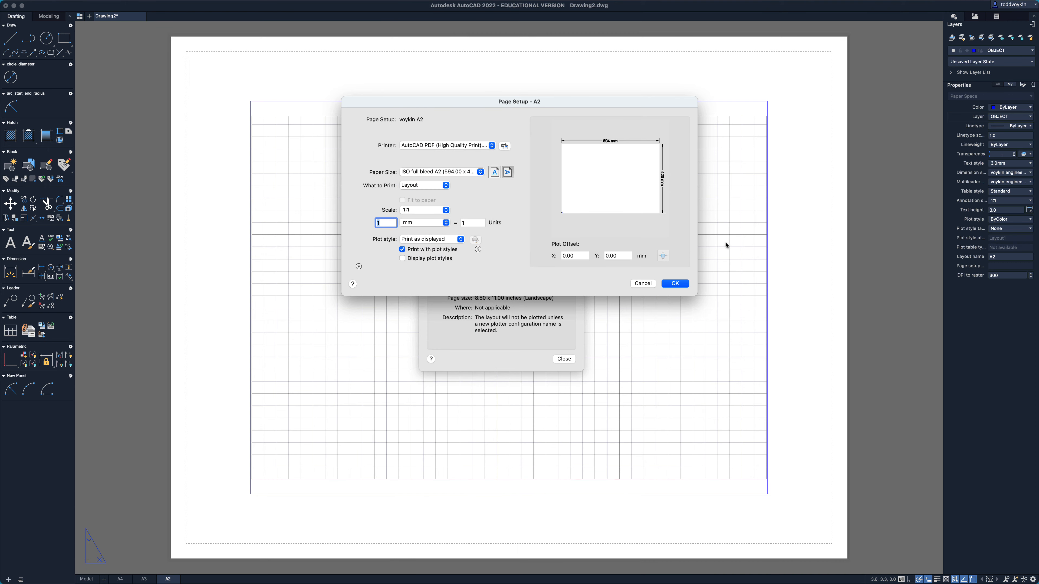
left_click(679, 284)
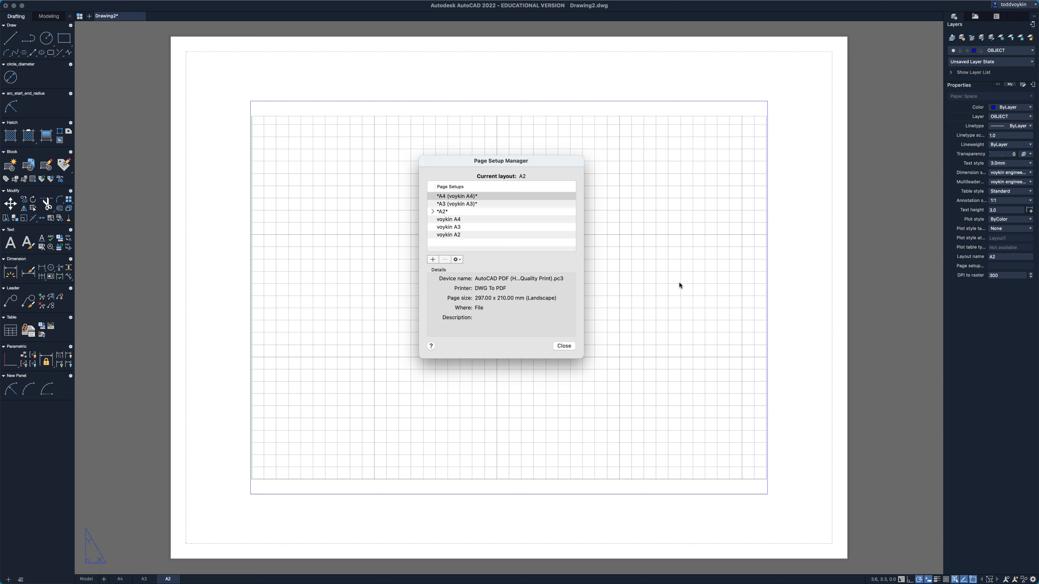
left_click(430, 236)
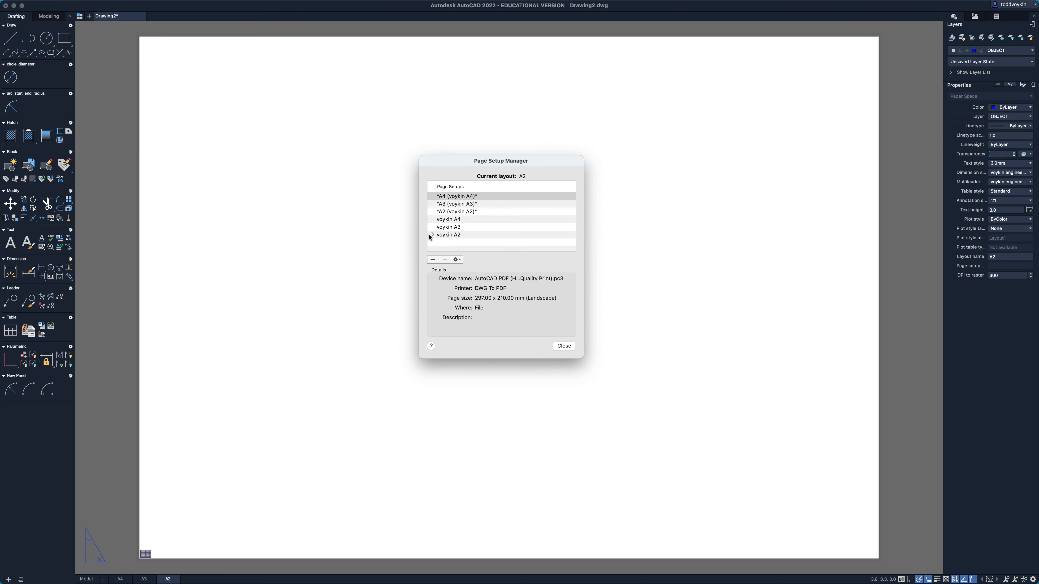
left_click(564, 346)
Stretch the small viewport in the page corner to fill the whole A2 sheet, and move it to the VIEW layer.
left_click(149, 553)
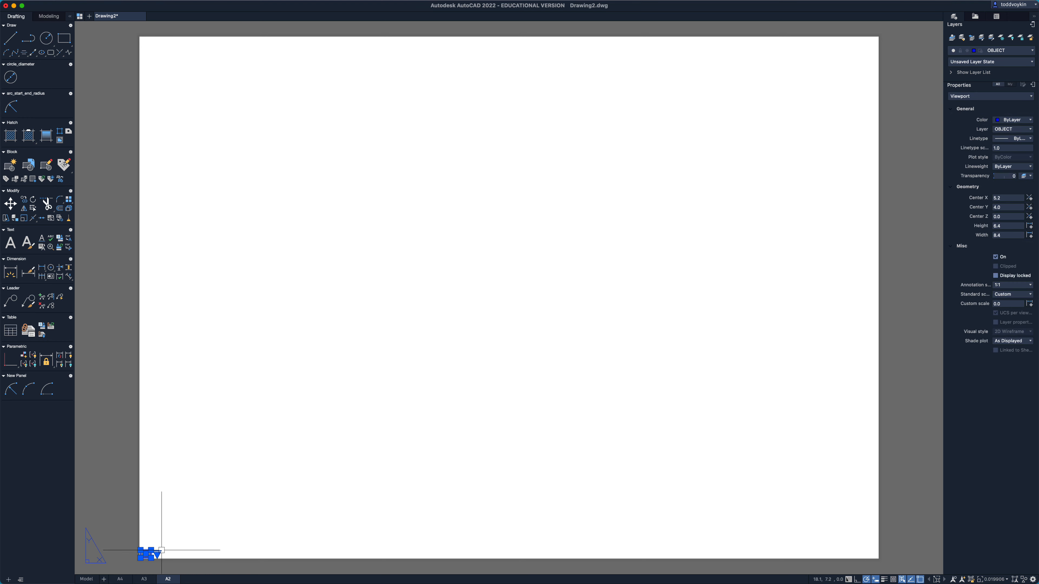
left_click(151, 551)
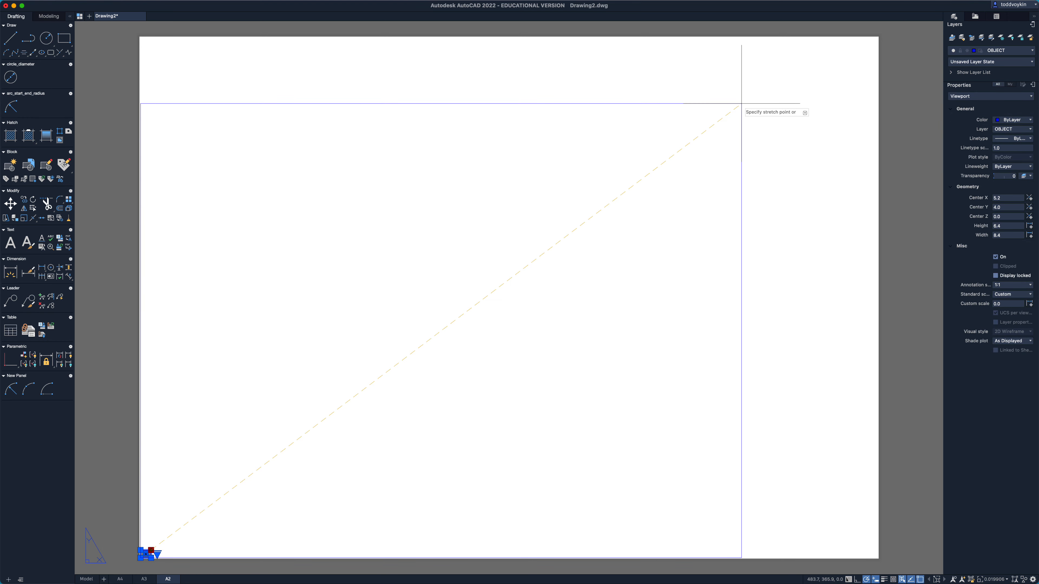
left_click(877, 38)
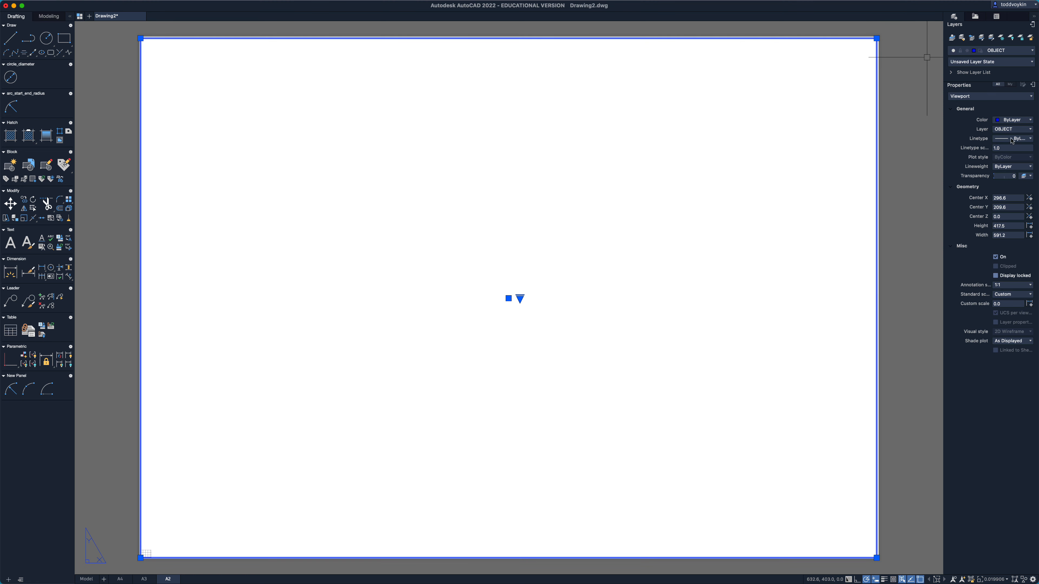
left_click(1012, 130)
left_click(1008, 221)
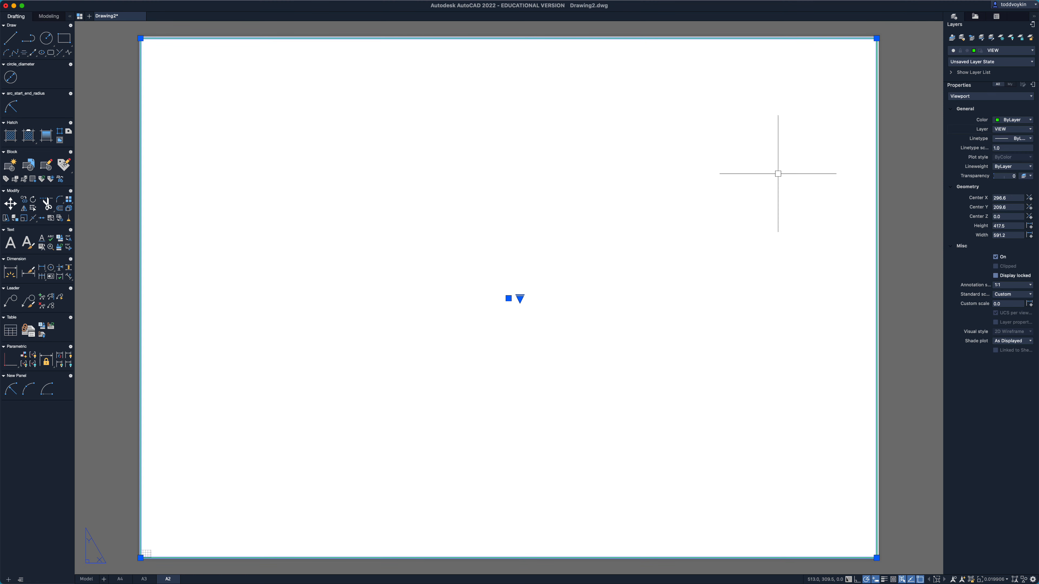
key("Escape")
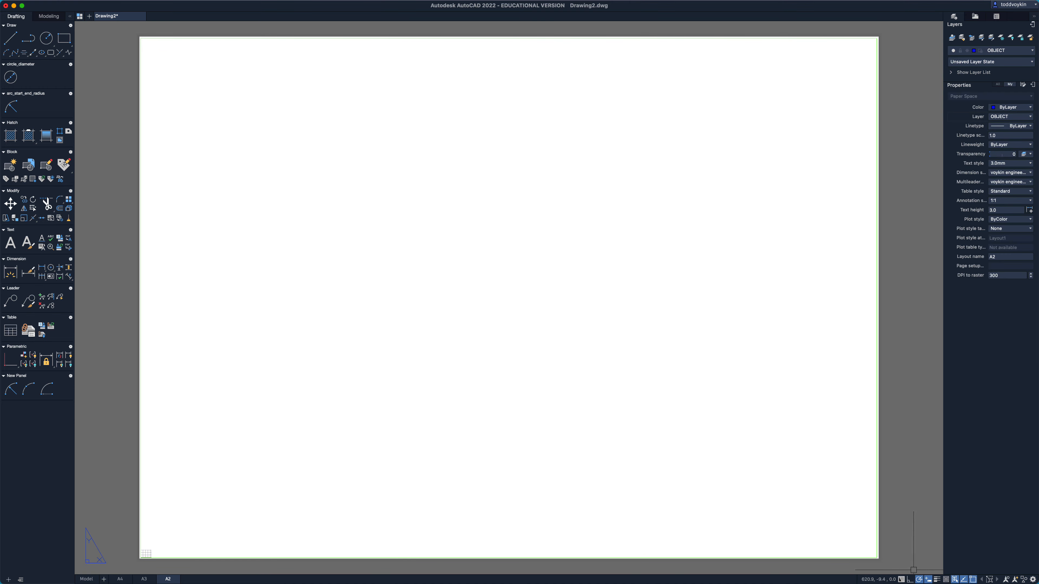
Fit and centre the model grid area inside the A2 viewport, and turn off the grid display there before returning to paper space.
left_click(903, 579)
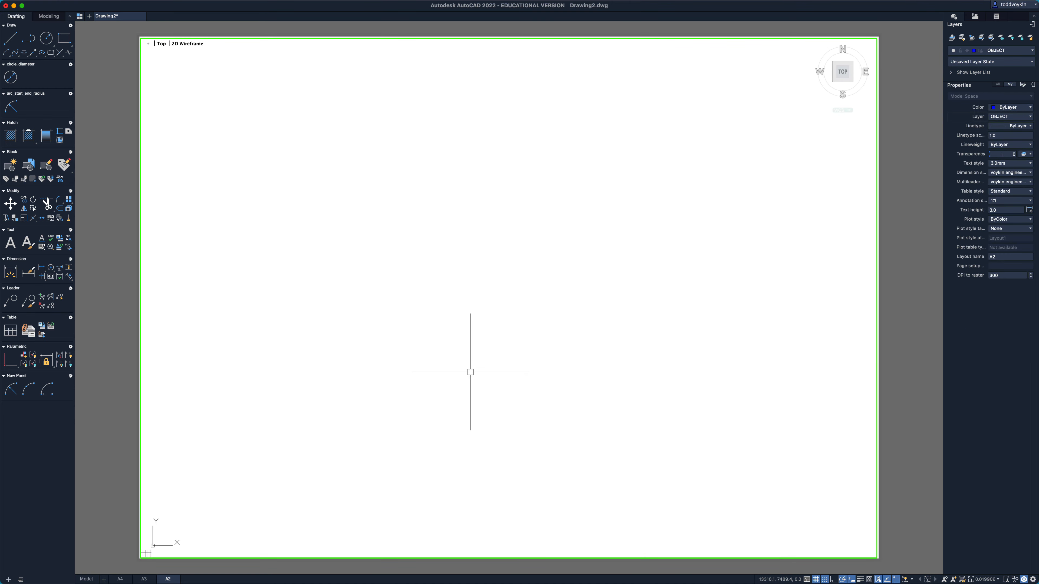
middle_click(516, 263)
middle_click(516, 263)
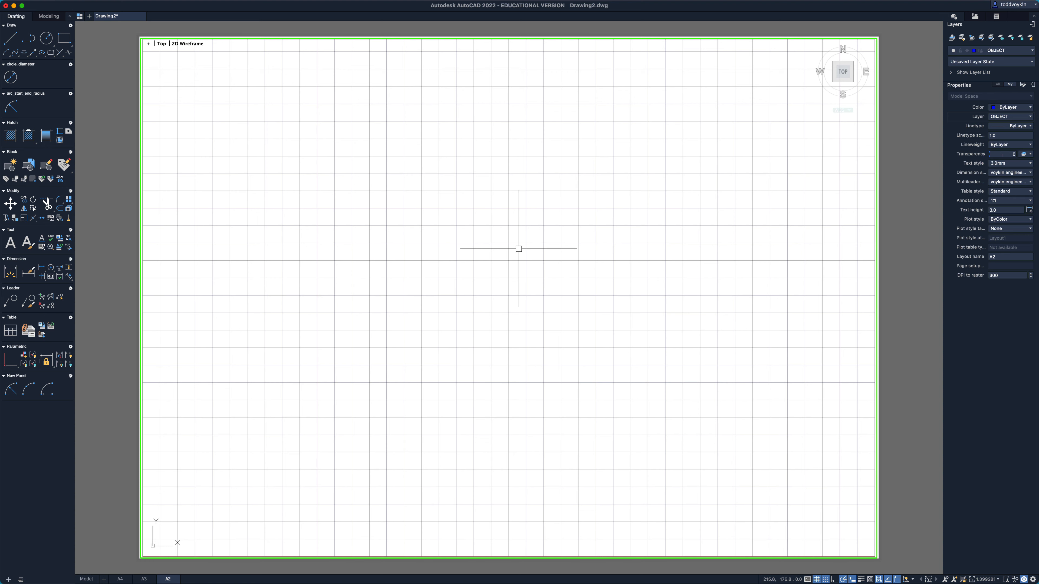
scroll(519, 248, "down", 1)
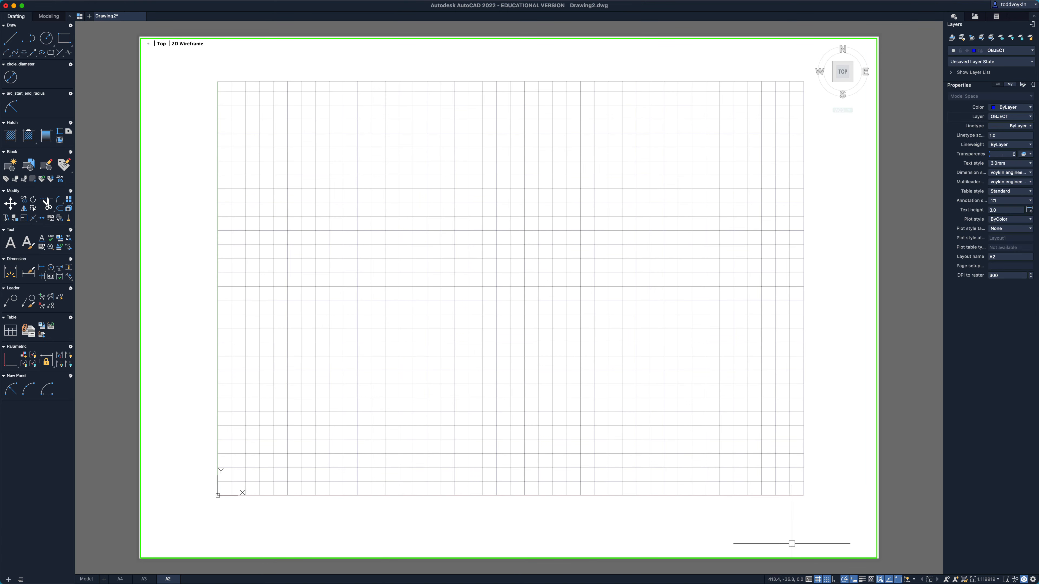
left_click(817, 579)
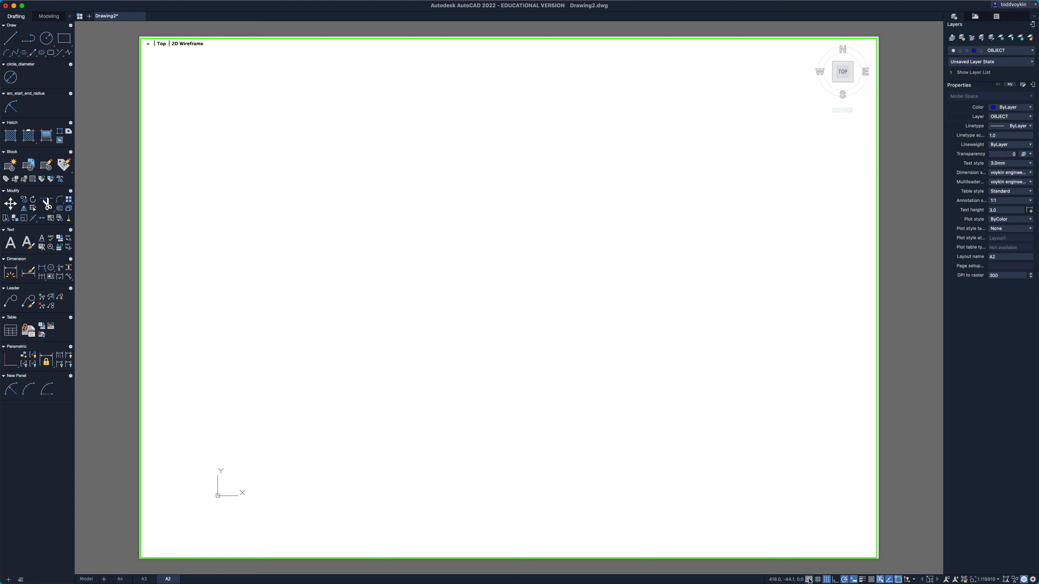
left_click(809, 579)
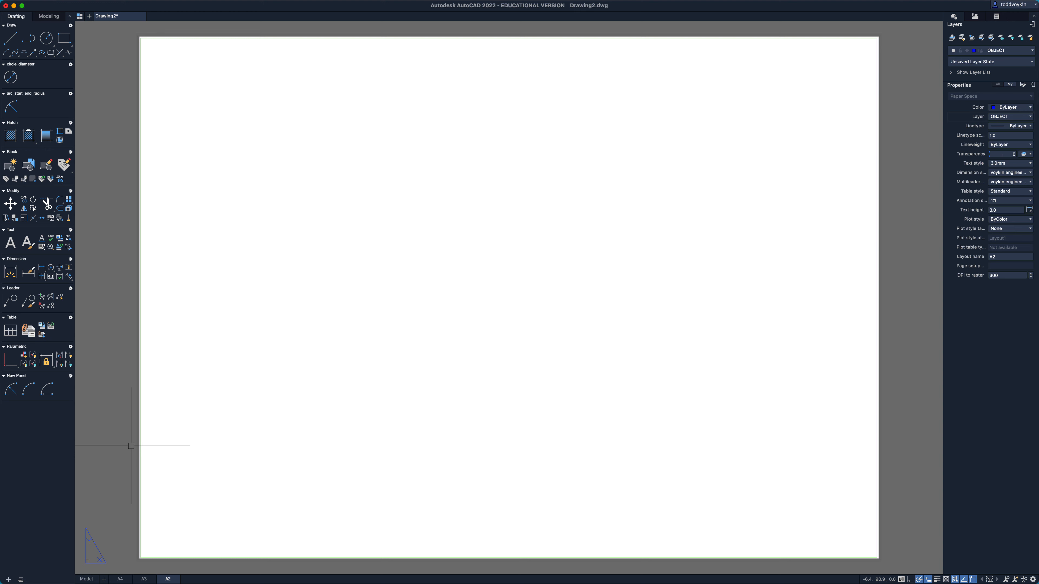
Review the model space and the A4, A3 and A2 layouts, ending in model space.
left_click(87, 579)
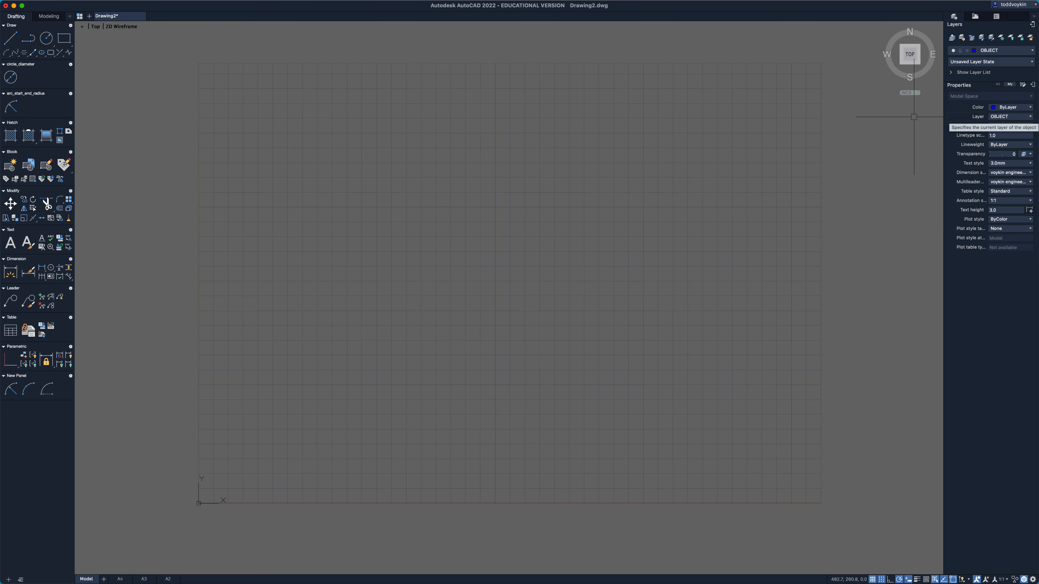
left_click(120, 579)
left_click(144, 579)
left_click(168, 579)
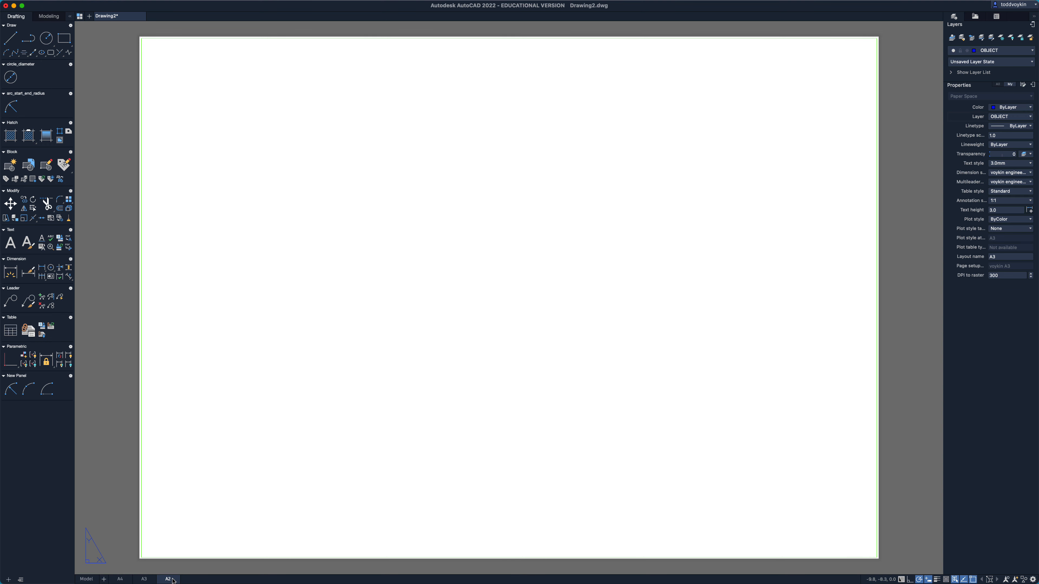
left_click(144, 580)
left_click(120, 580)
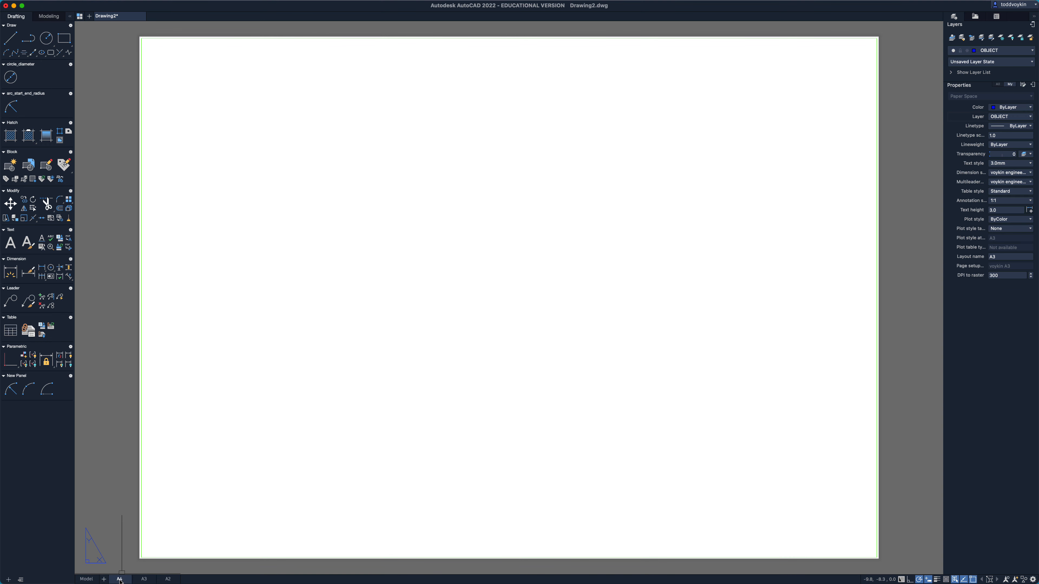
left_click(86, 579)
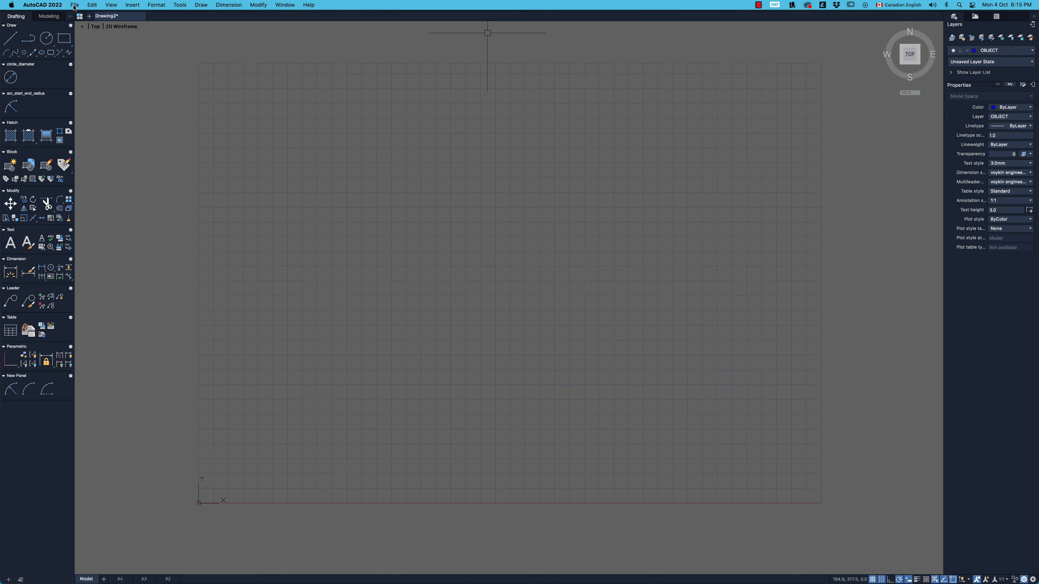
Start saving the drawing as a new file in the AutoCAD Drawing Template (*.dwt) format.
left_click(74, 5)
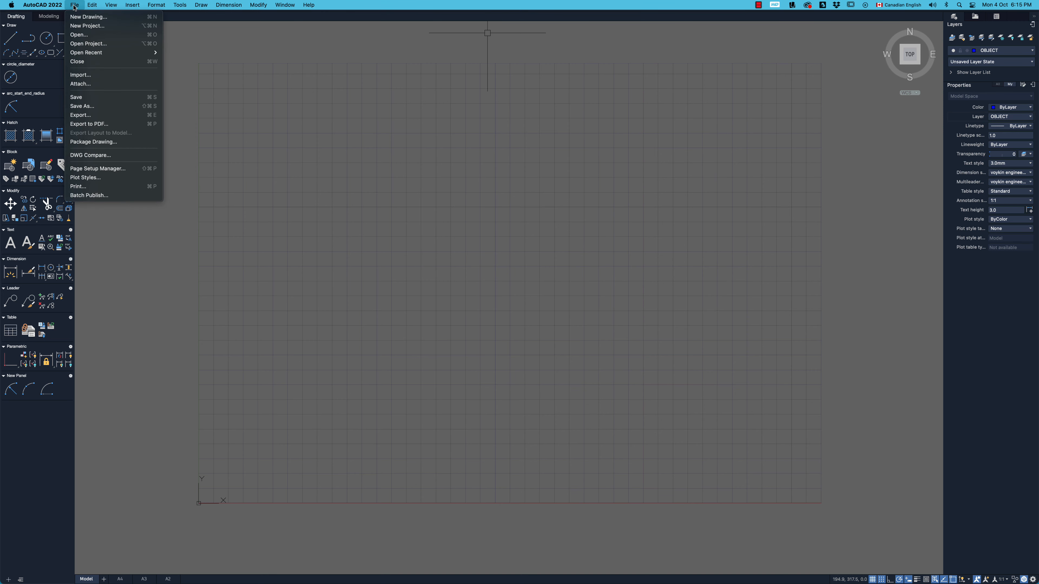
left_click(87, 106)
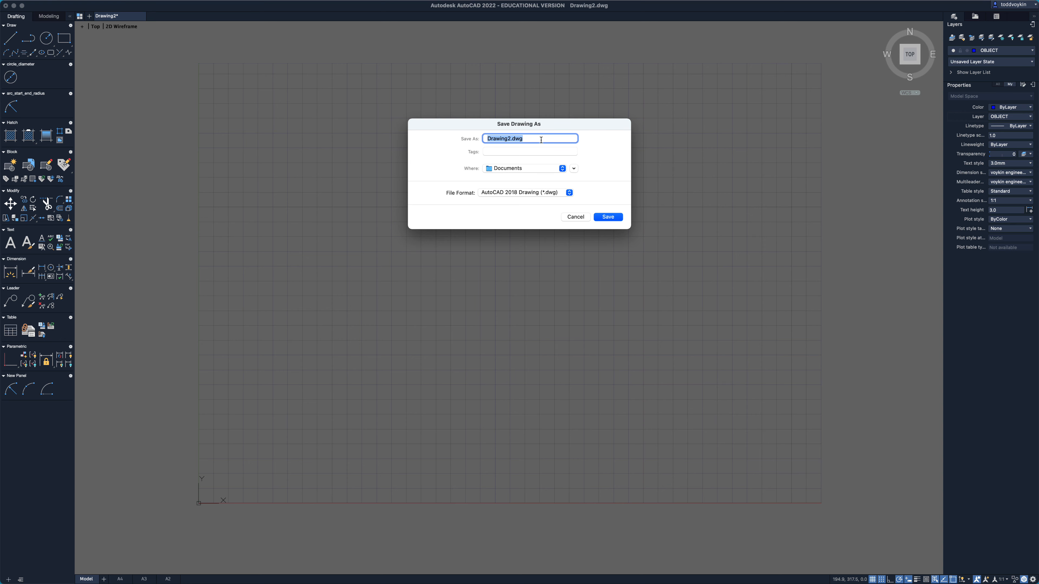
left_click(545, 169)
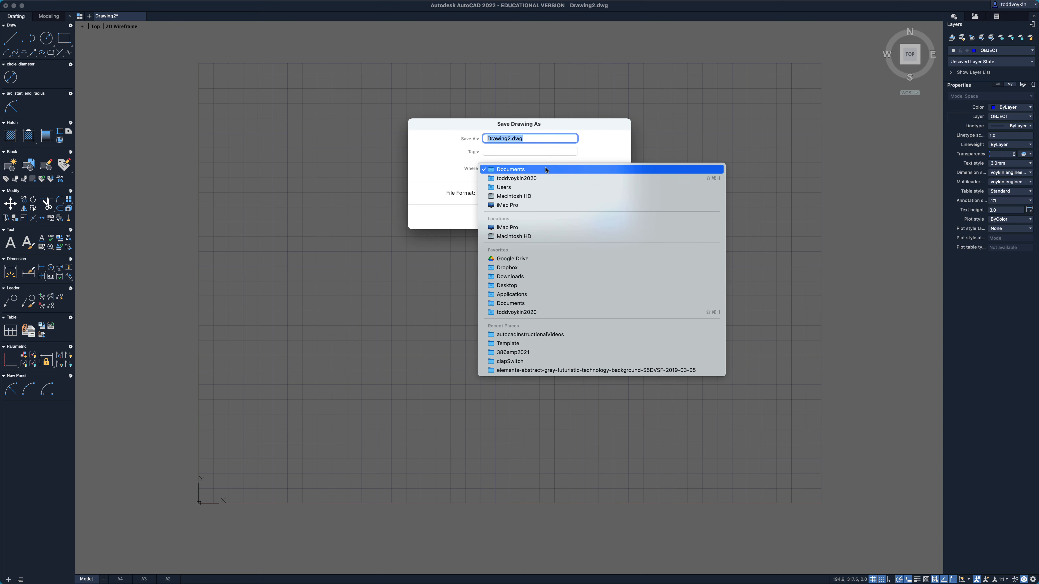
left_click(545, 169)
left_click(569, 195)
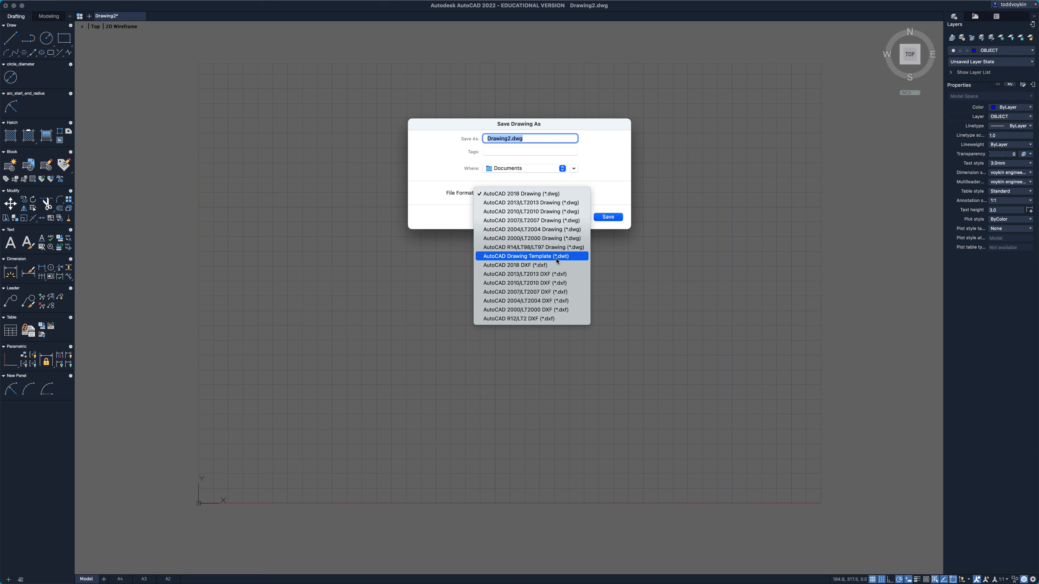
left_click(573, 258)
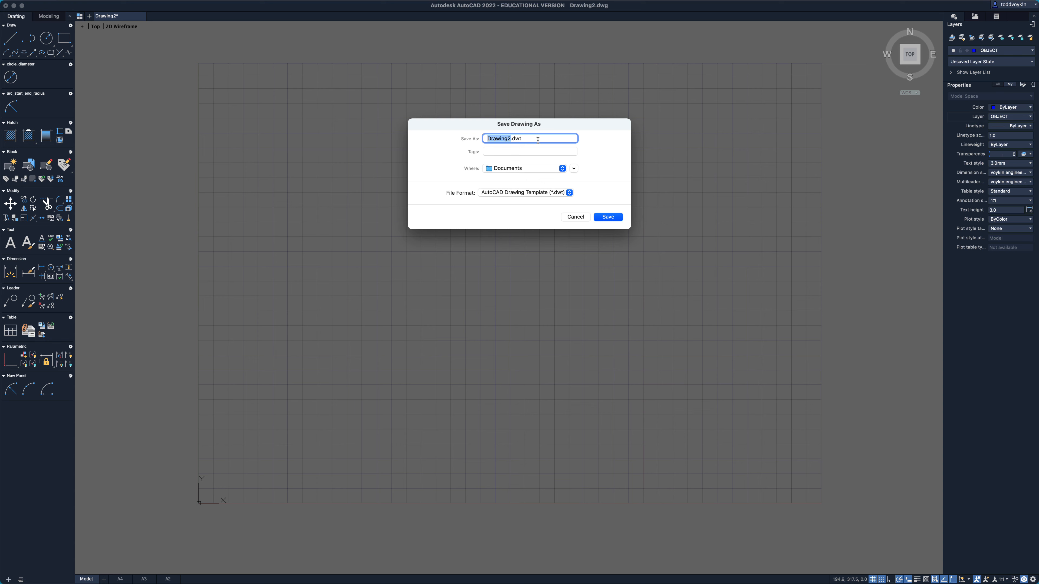
Name the template file Voykin Engineering Template and save it in the Documents folder.
type("Voykin Engineering Template")
left_click(526, 168)
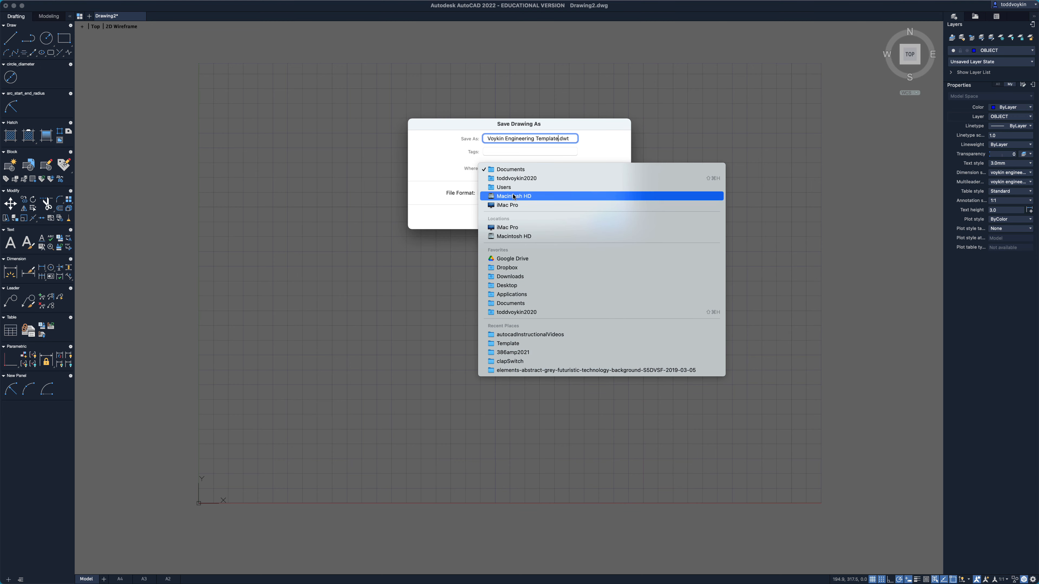
left_click(432, 156)
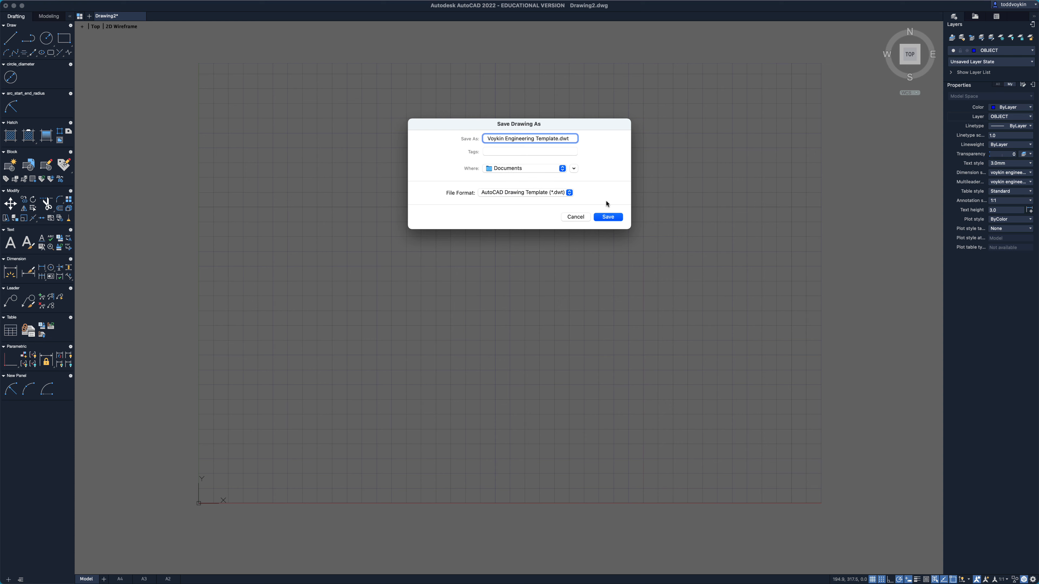
left_click(611, 217)
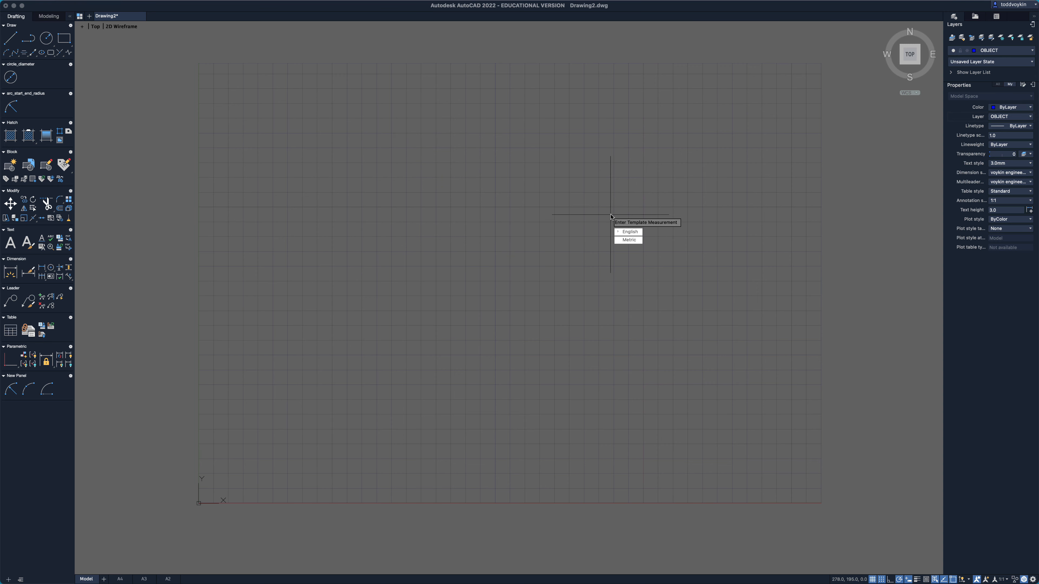
Set the template measurement to Metric and enter the template description Voykin Engineering.
left_click(632, 242)
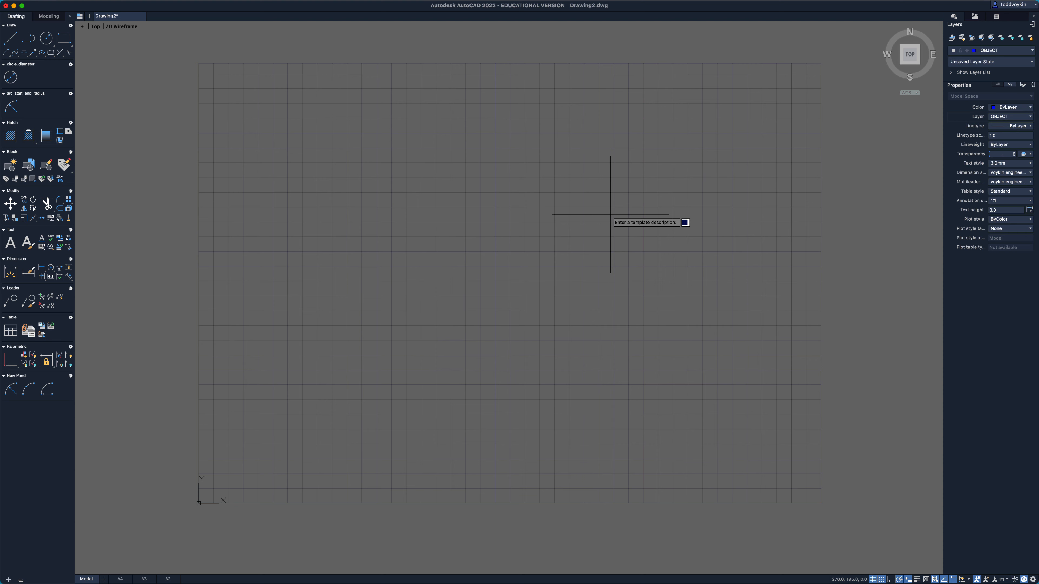
type("Voykin Engineering")
key("Return")
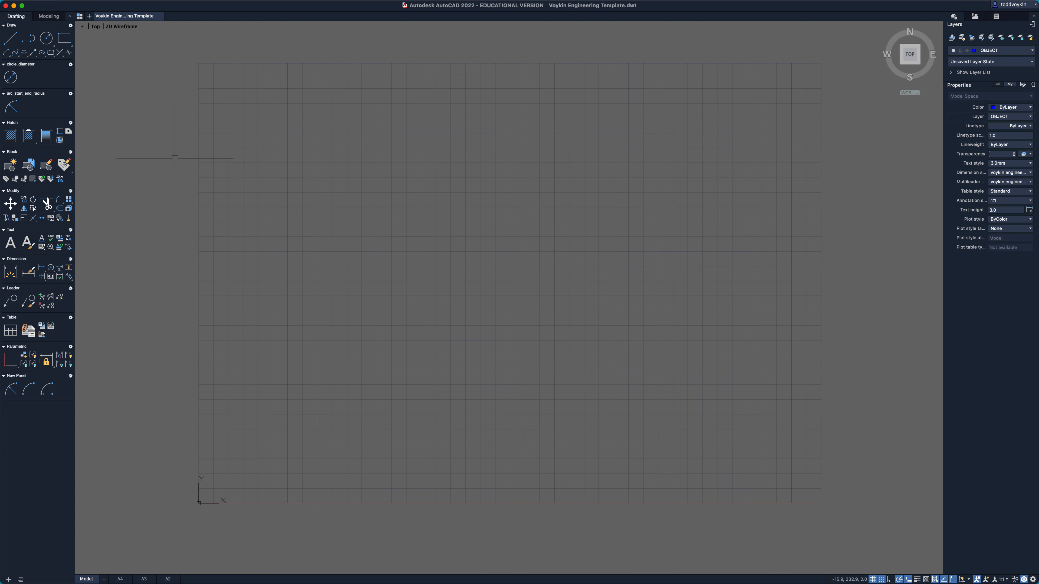
Save Voykin Engineering Template.dwt again in the Template folder, with Metric measurement and the description Voykin Engineering Template.
key("super+shift+s")
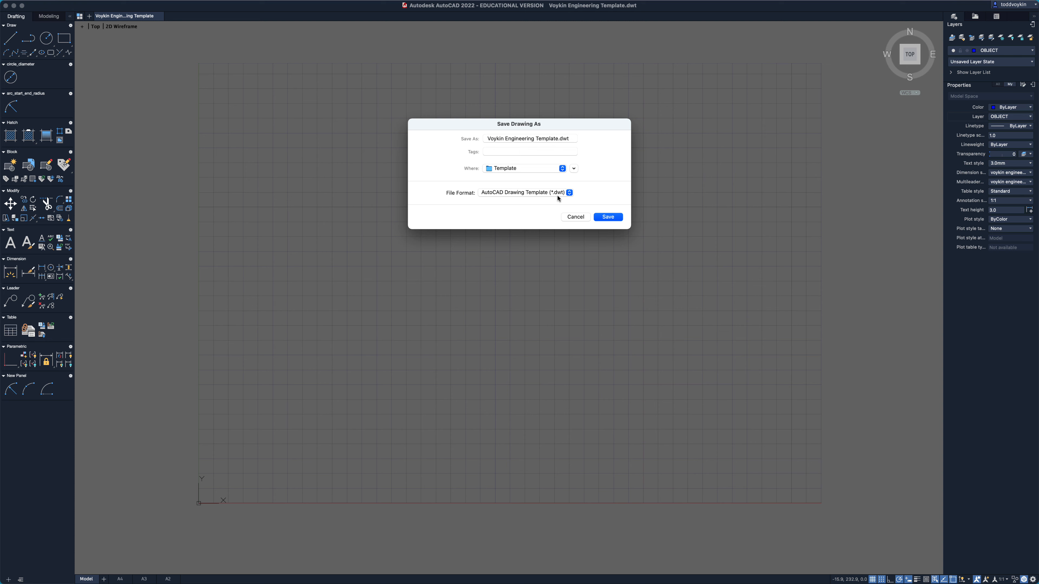
left_click(612, 218)
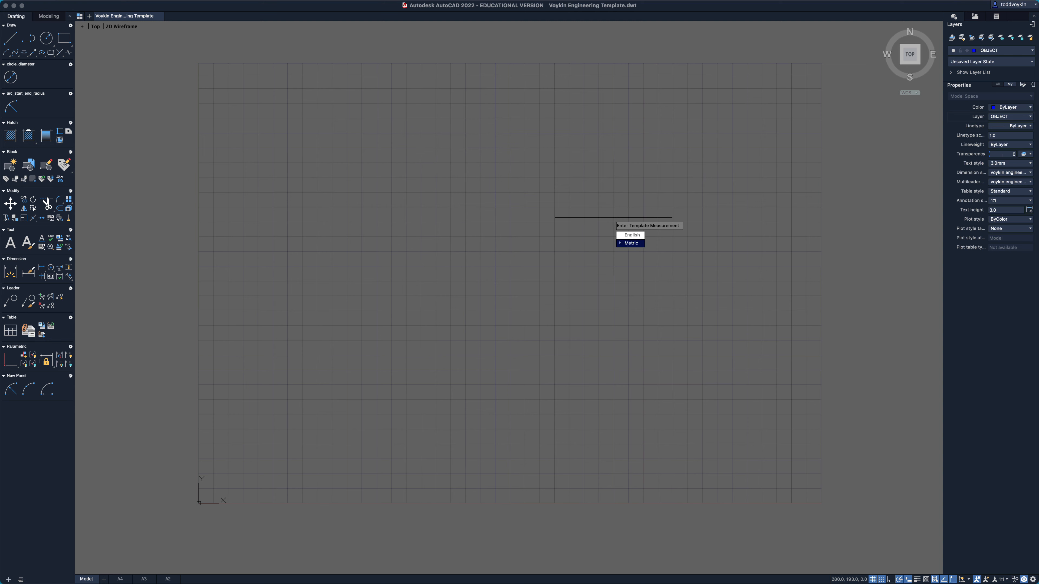
left_click(628, 244)
type("Voy")
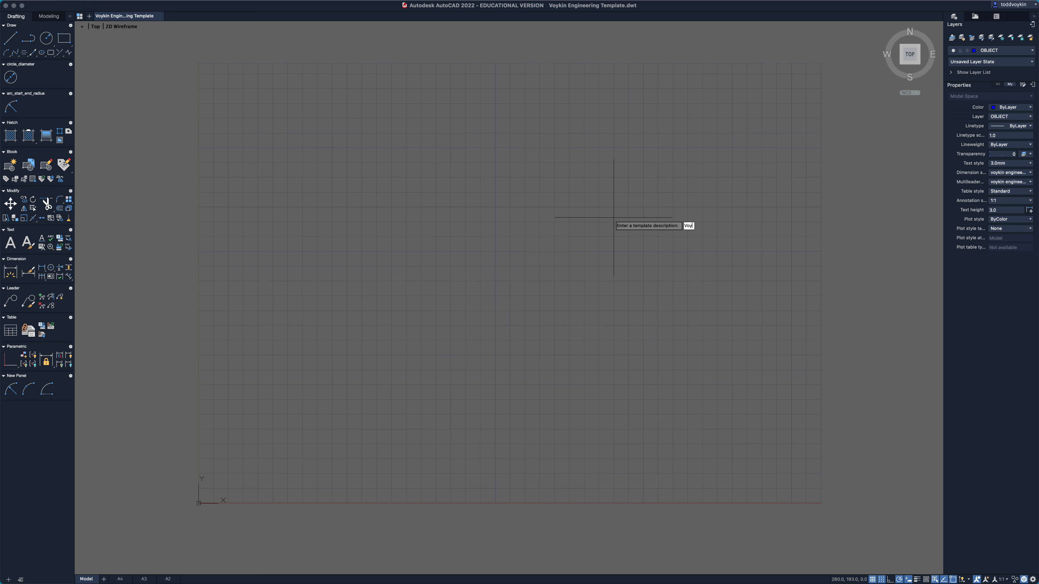
type("kin Engineering Template")
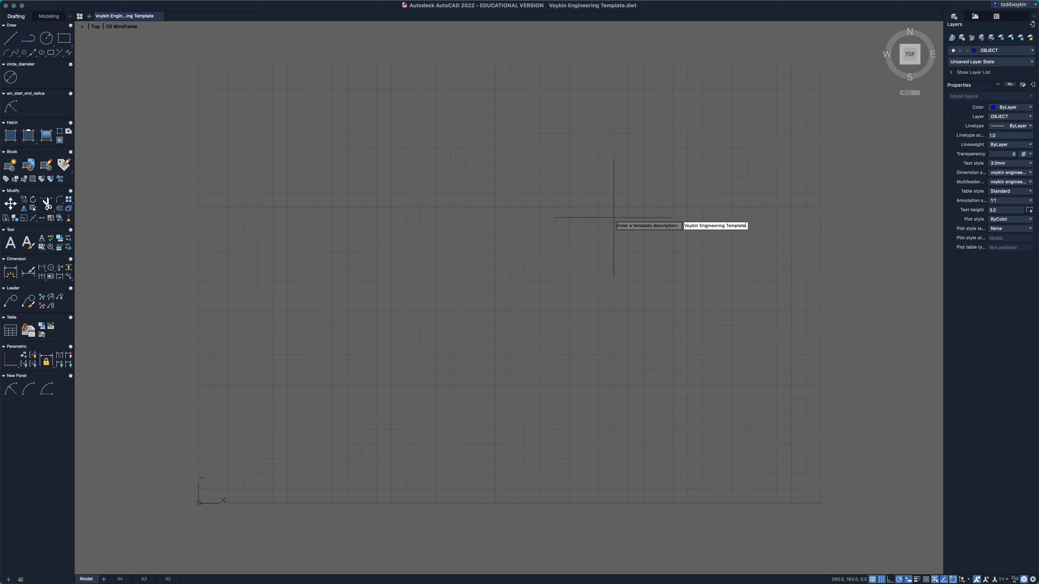